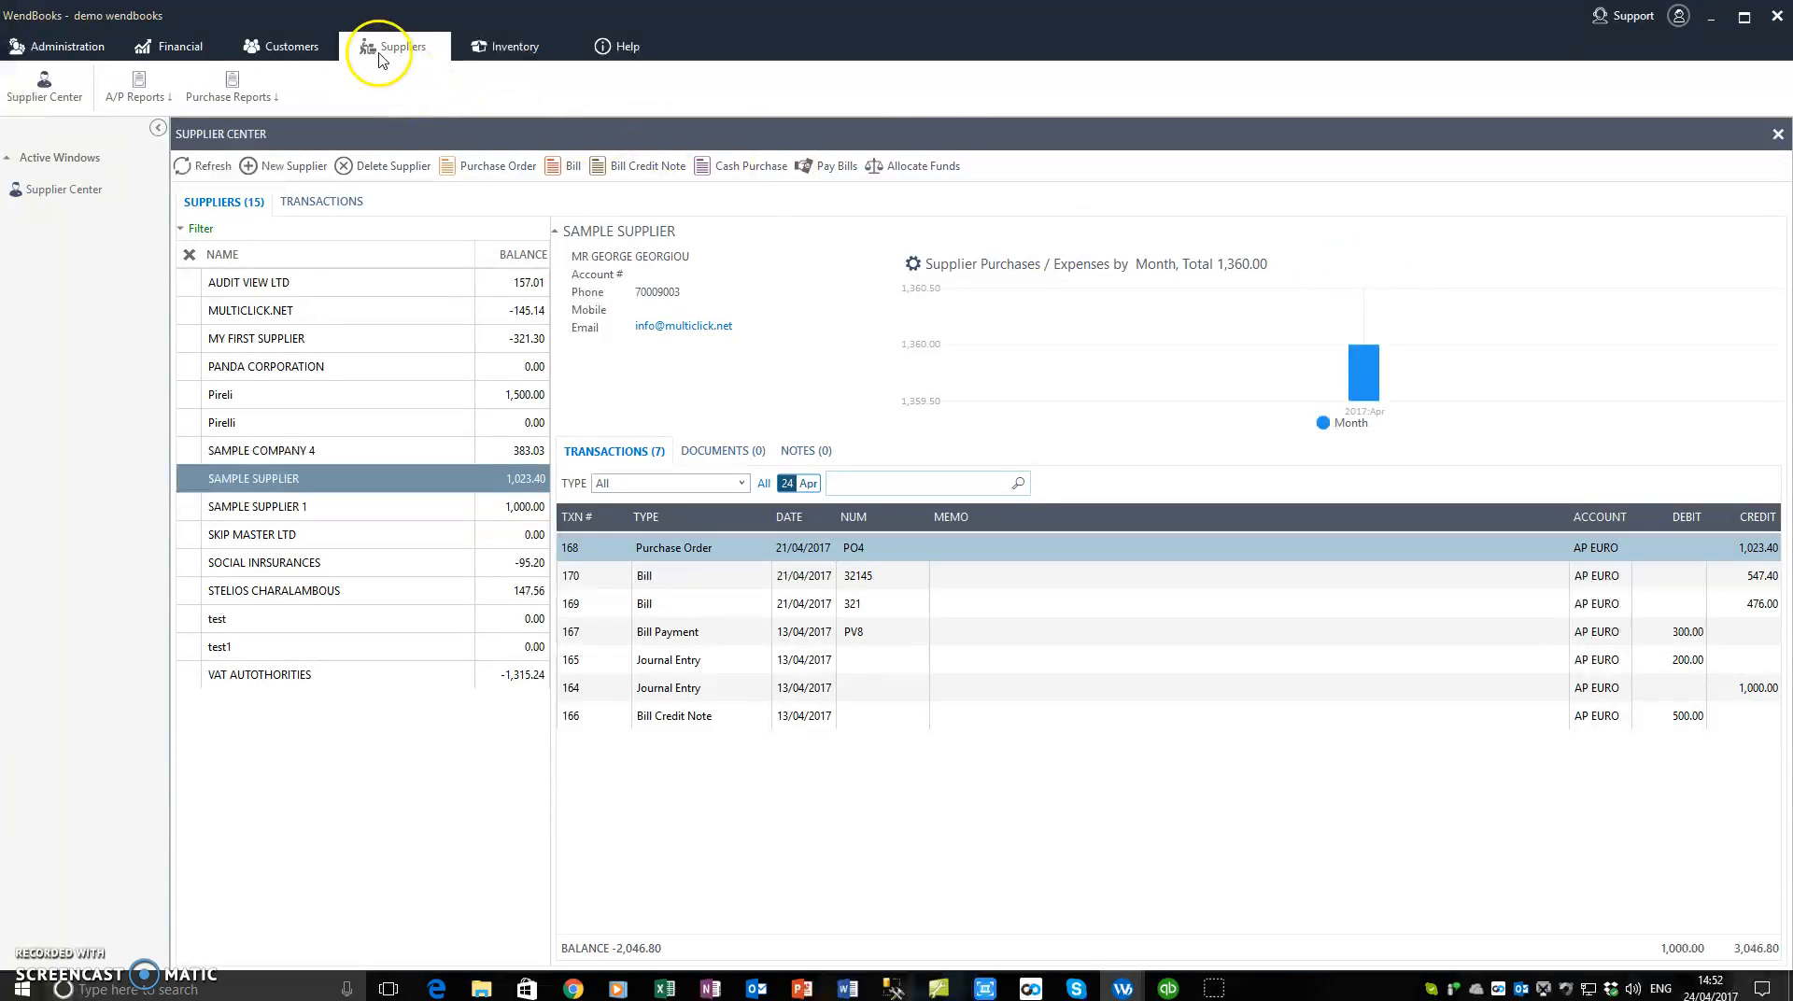
Open the Supplier Center and view the transactions of SAMPLE COMPANY 4 and SAMPLE SUPPLIER
click(62, 94)
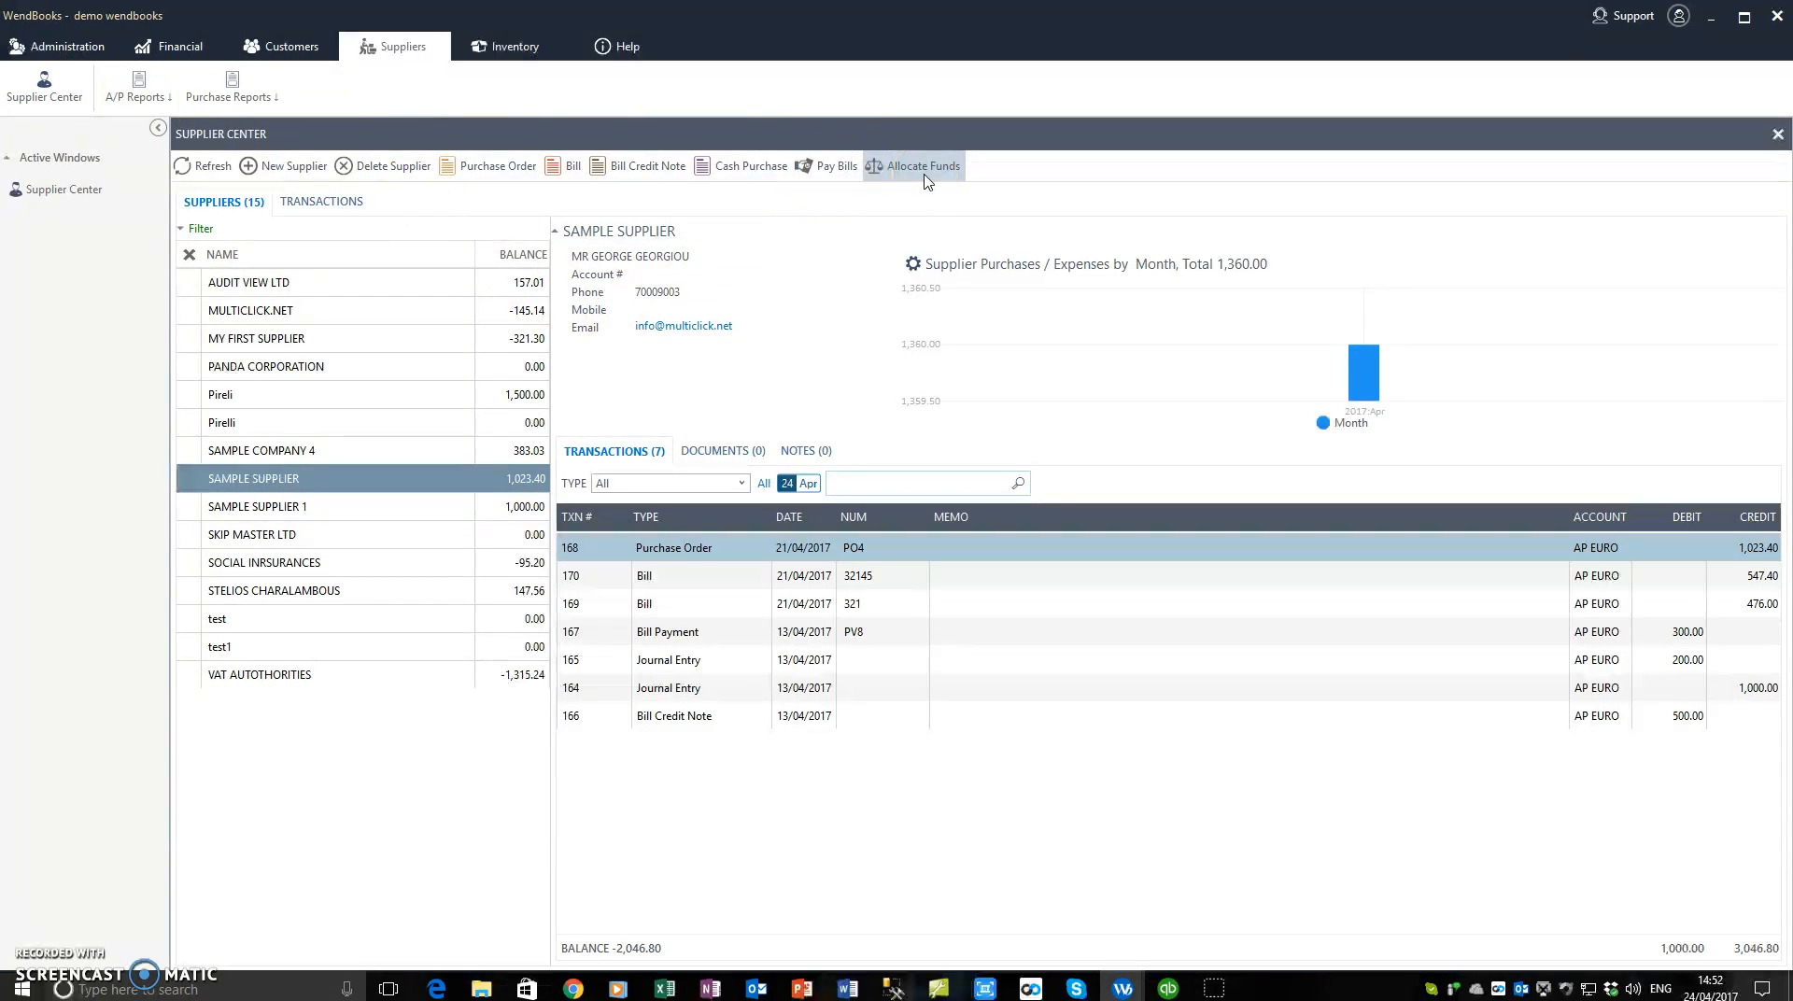
click(834, 172)
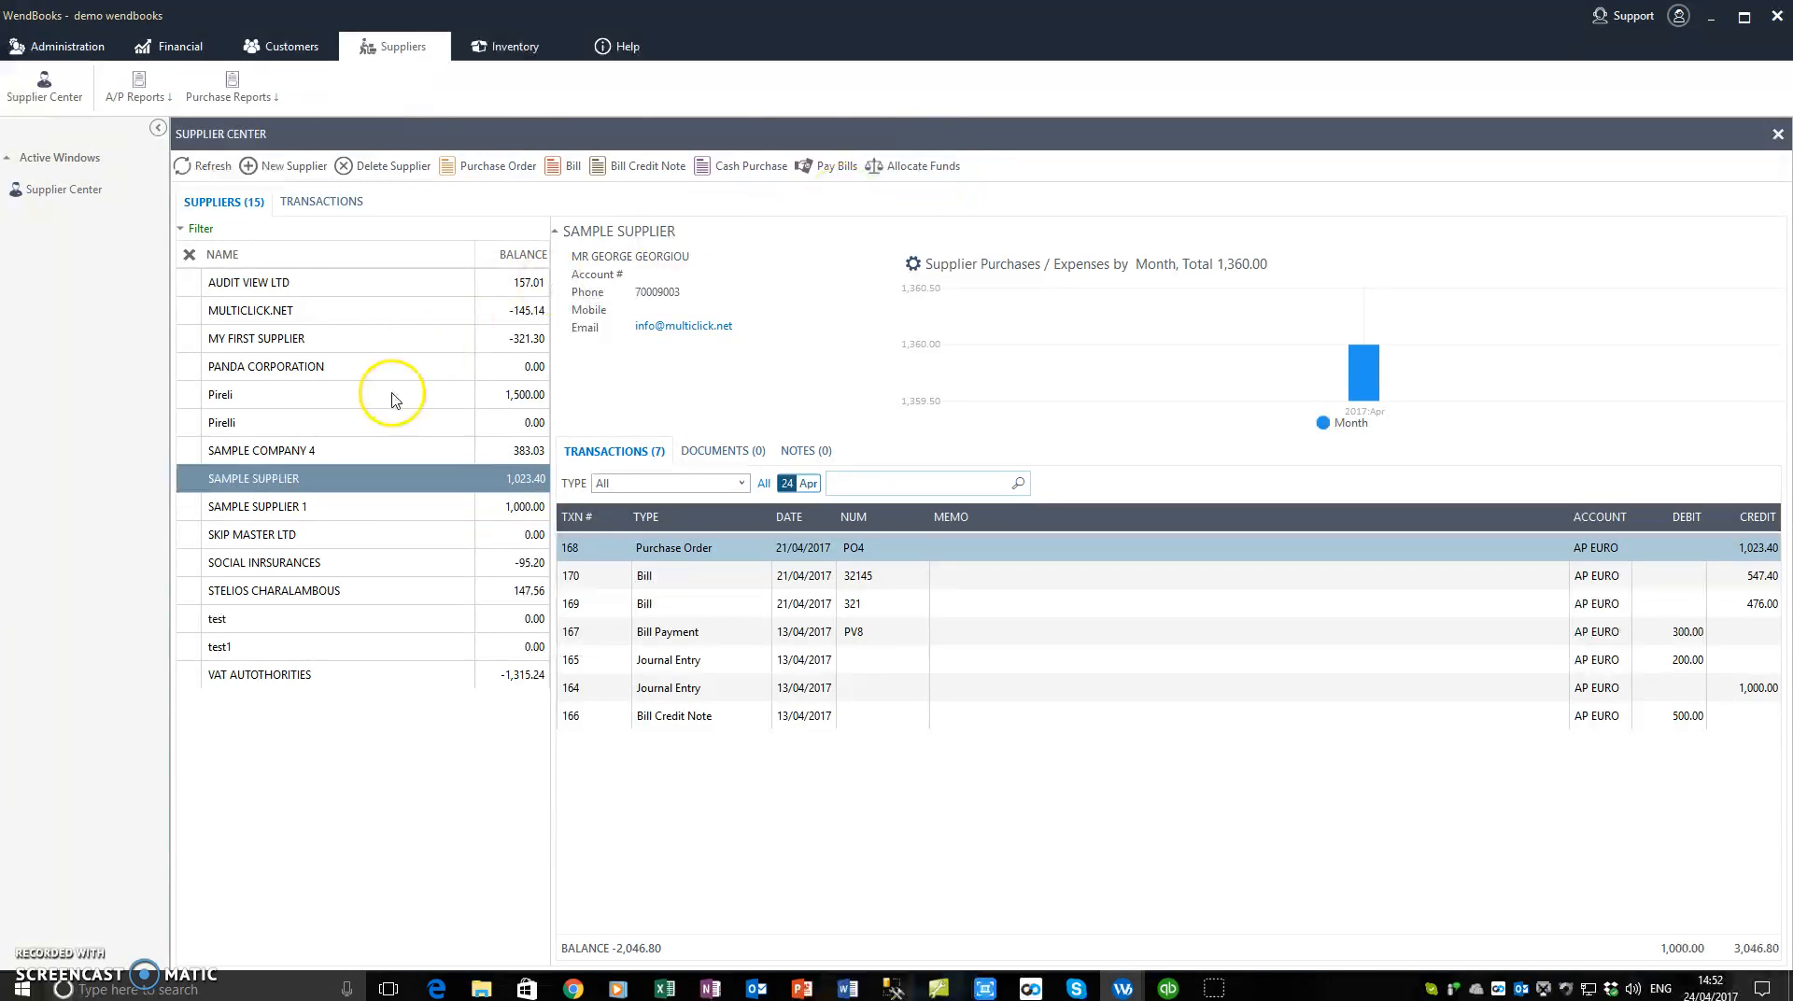
click(279, 457)
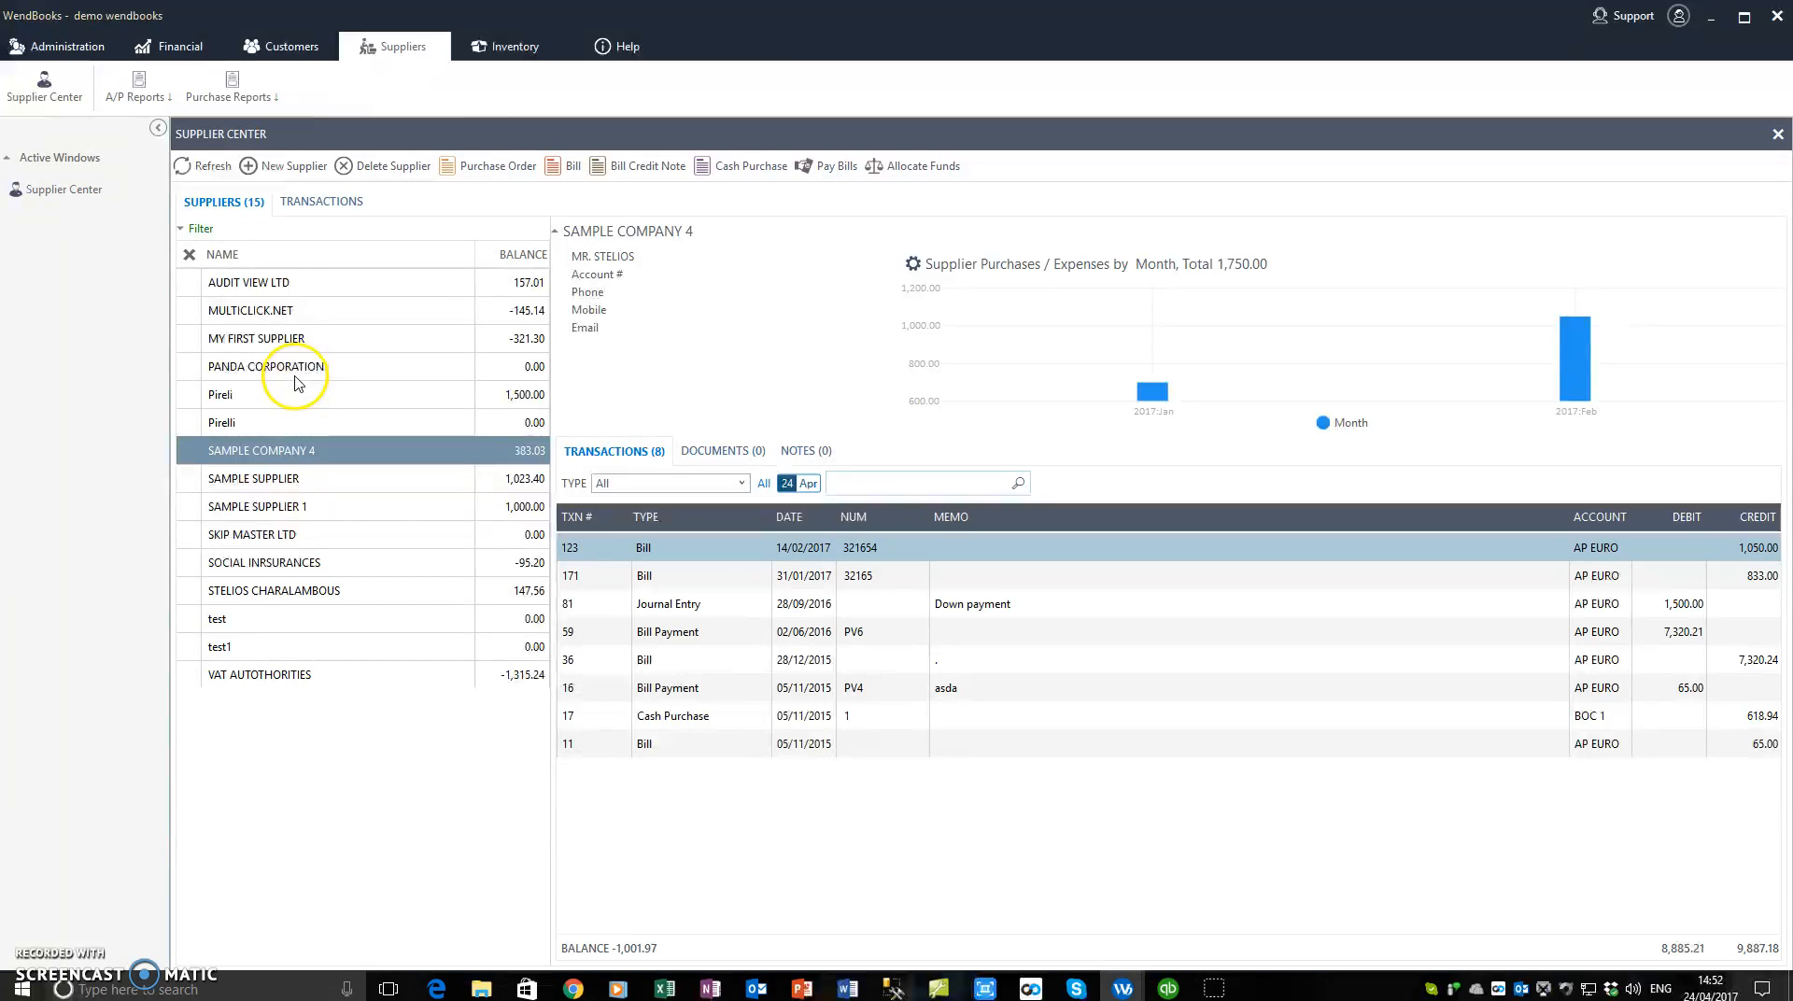
click(280, 478)
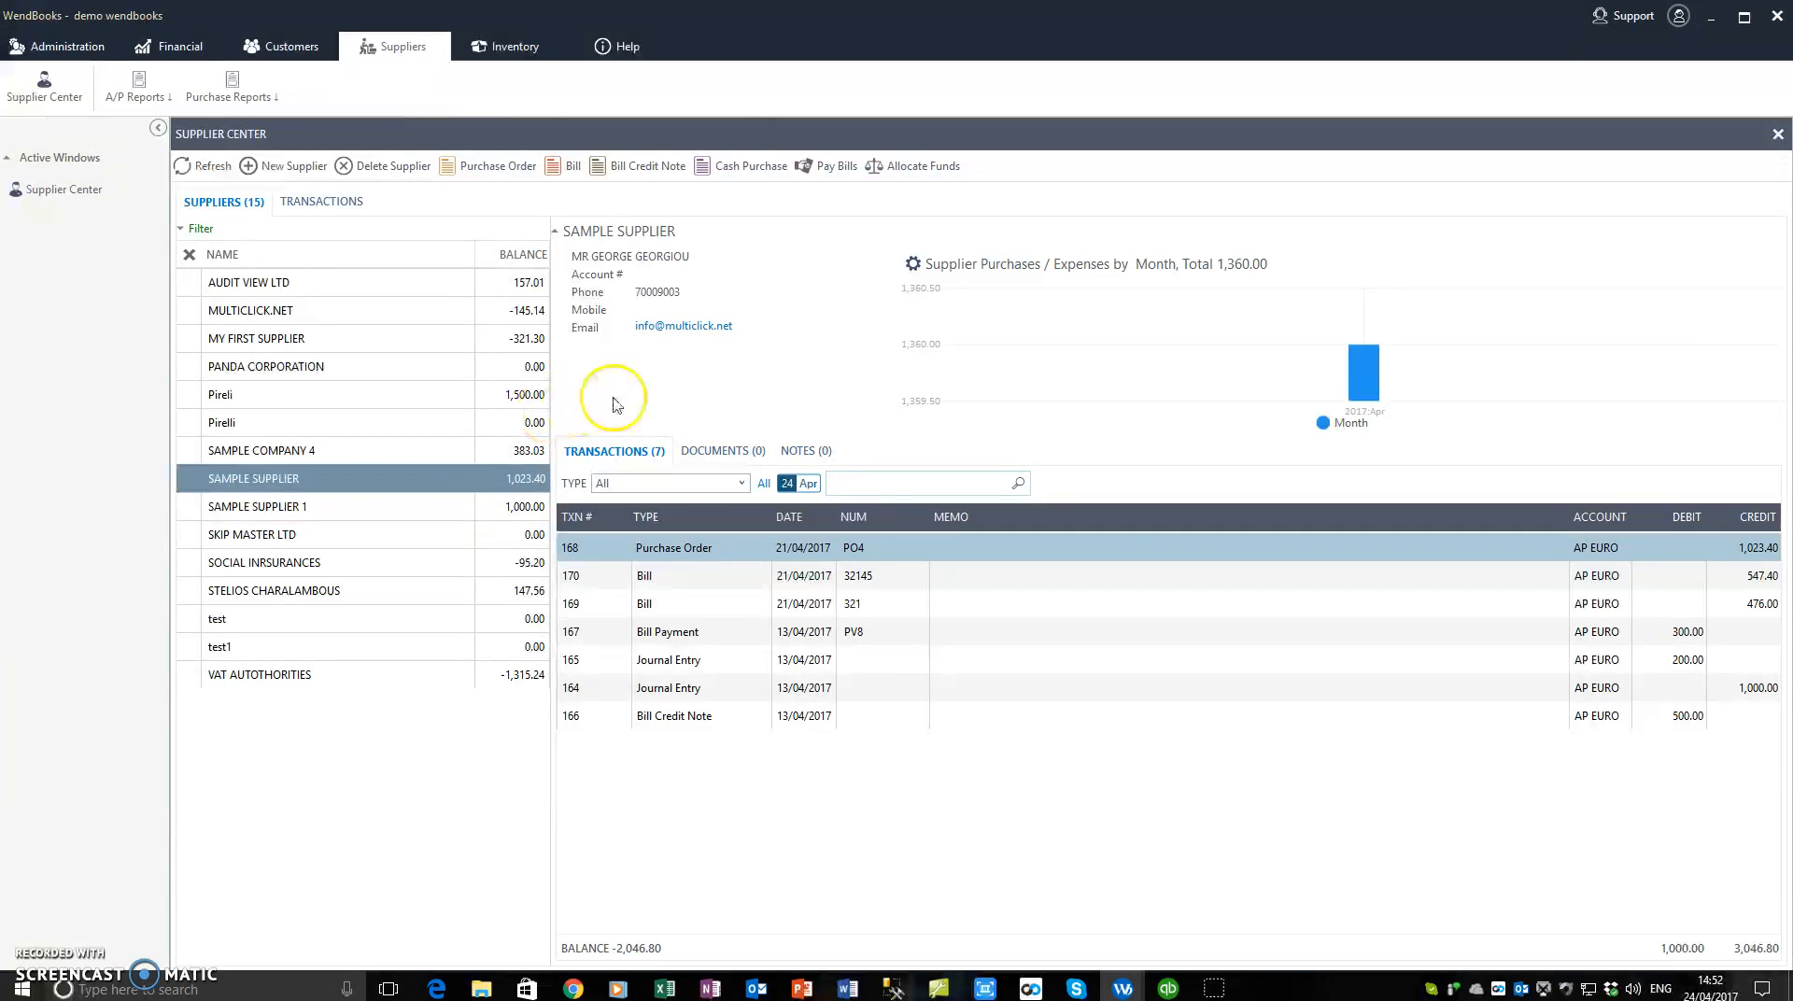
Start a new bill payment and choose SAMPLE SUPPLIER as the payee
click(831, 173)
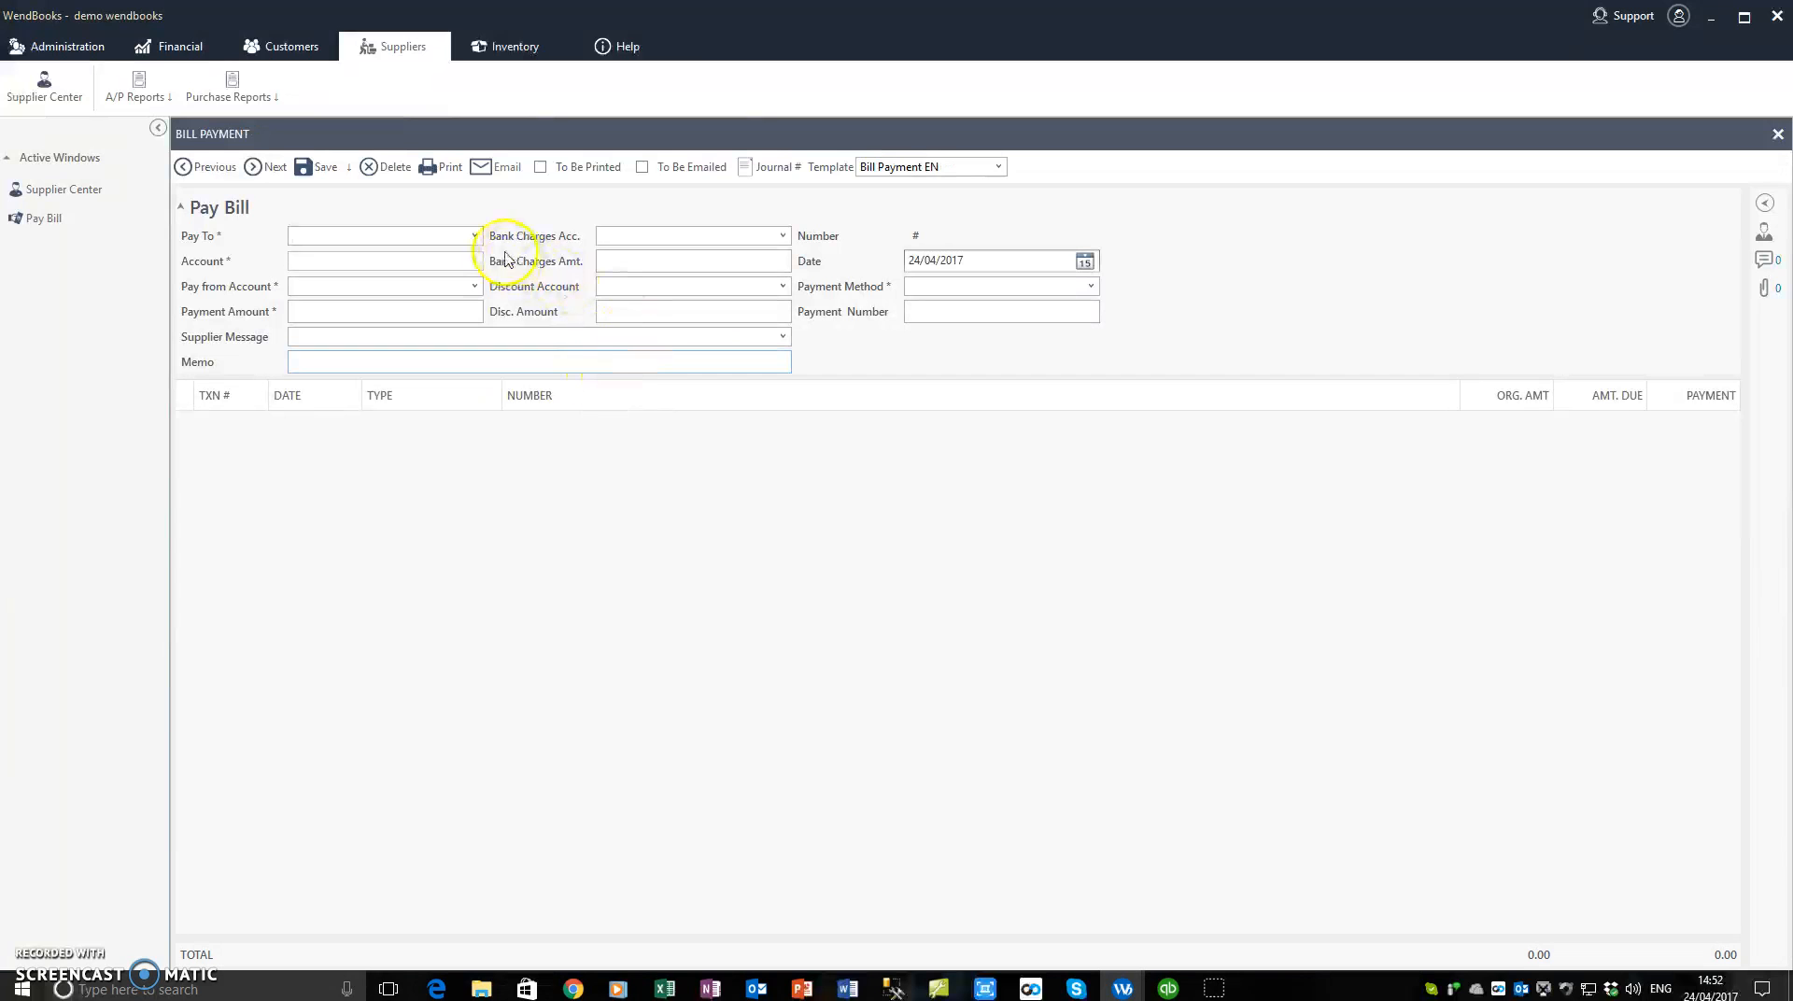
click(475, 236)
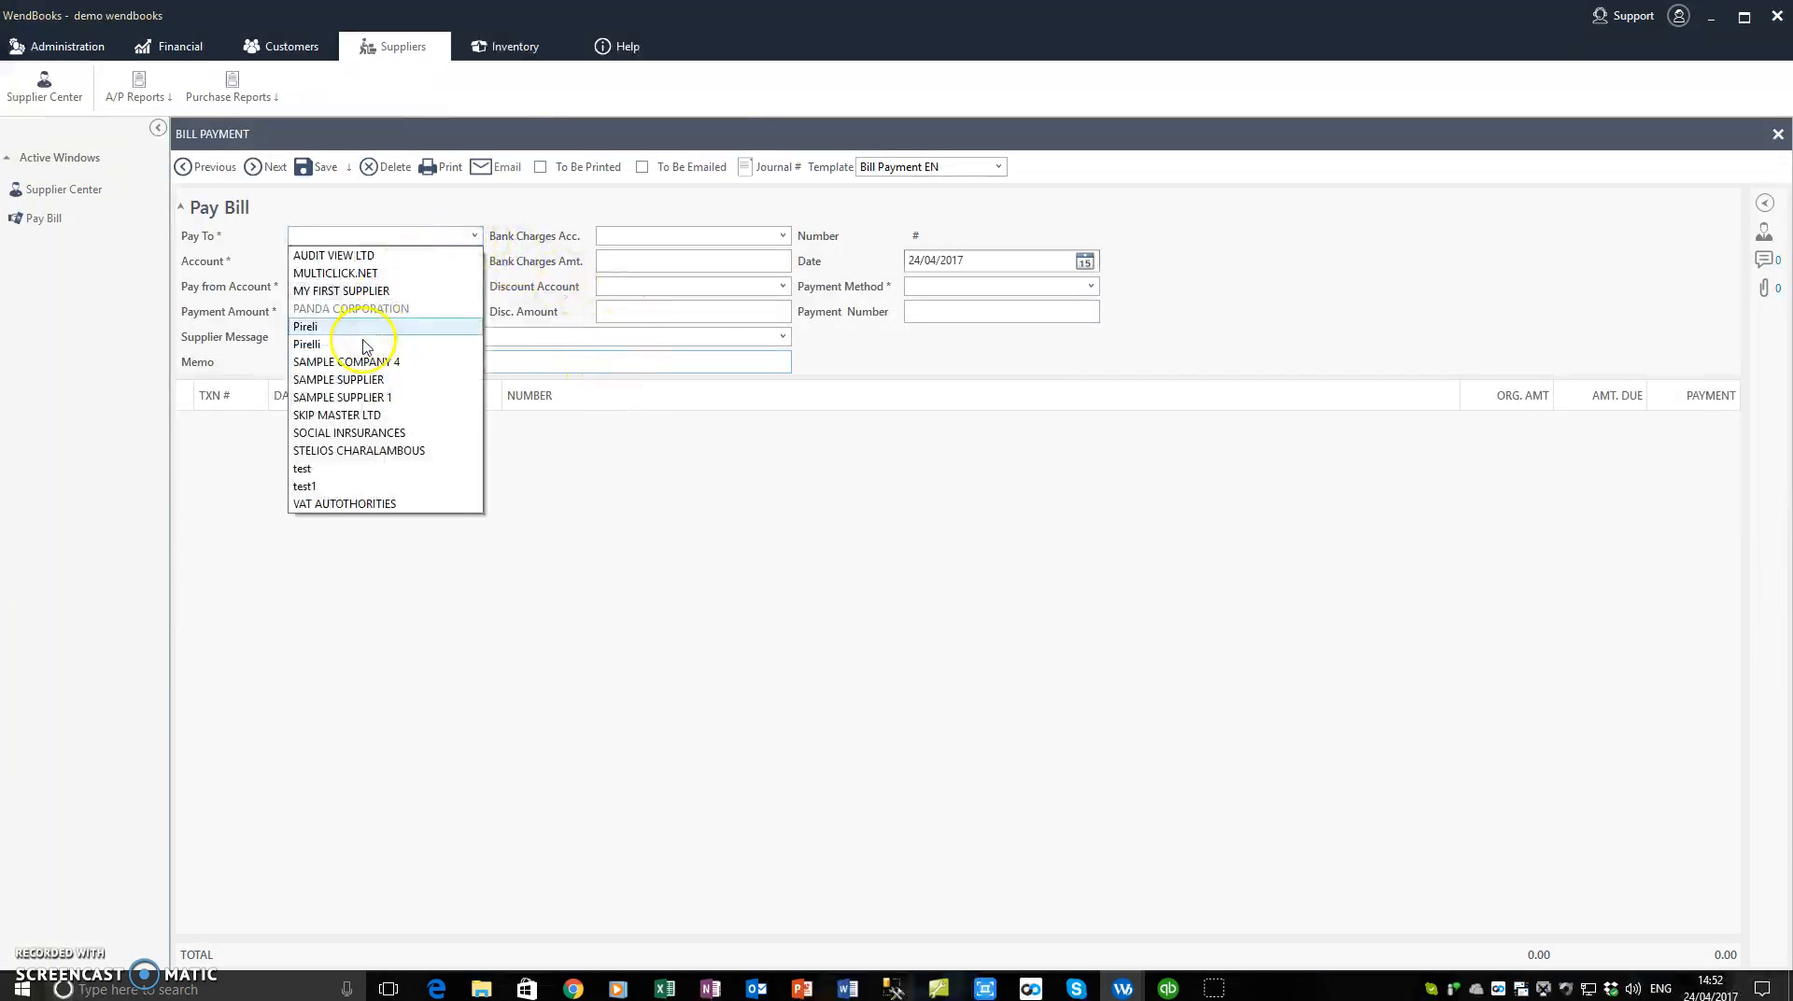
click(353, 381)
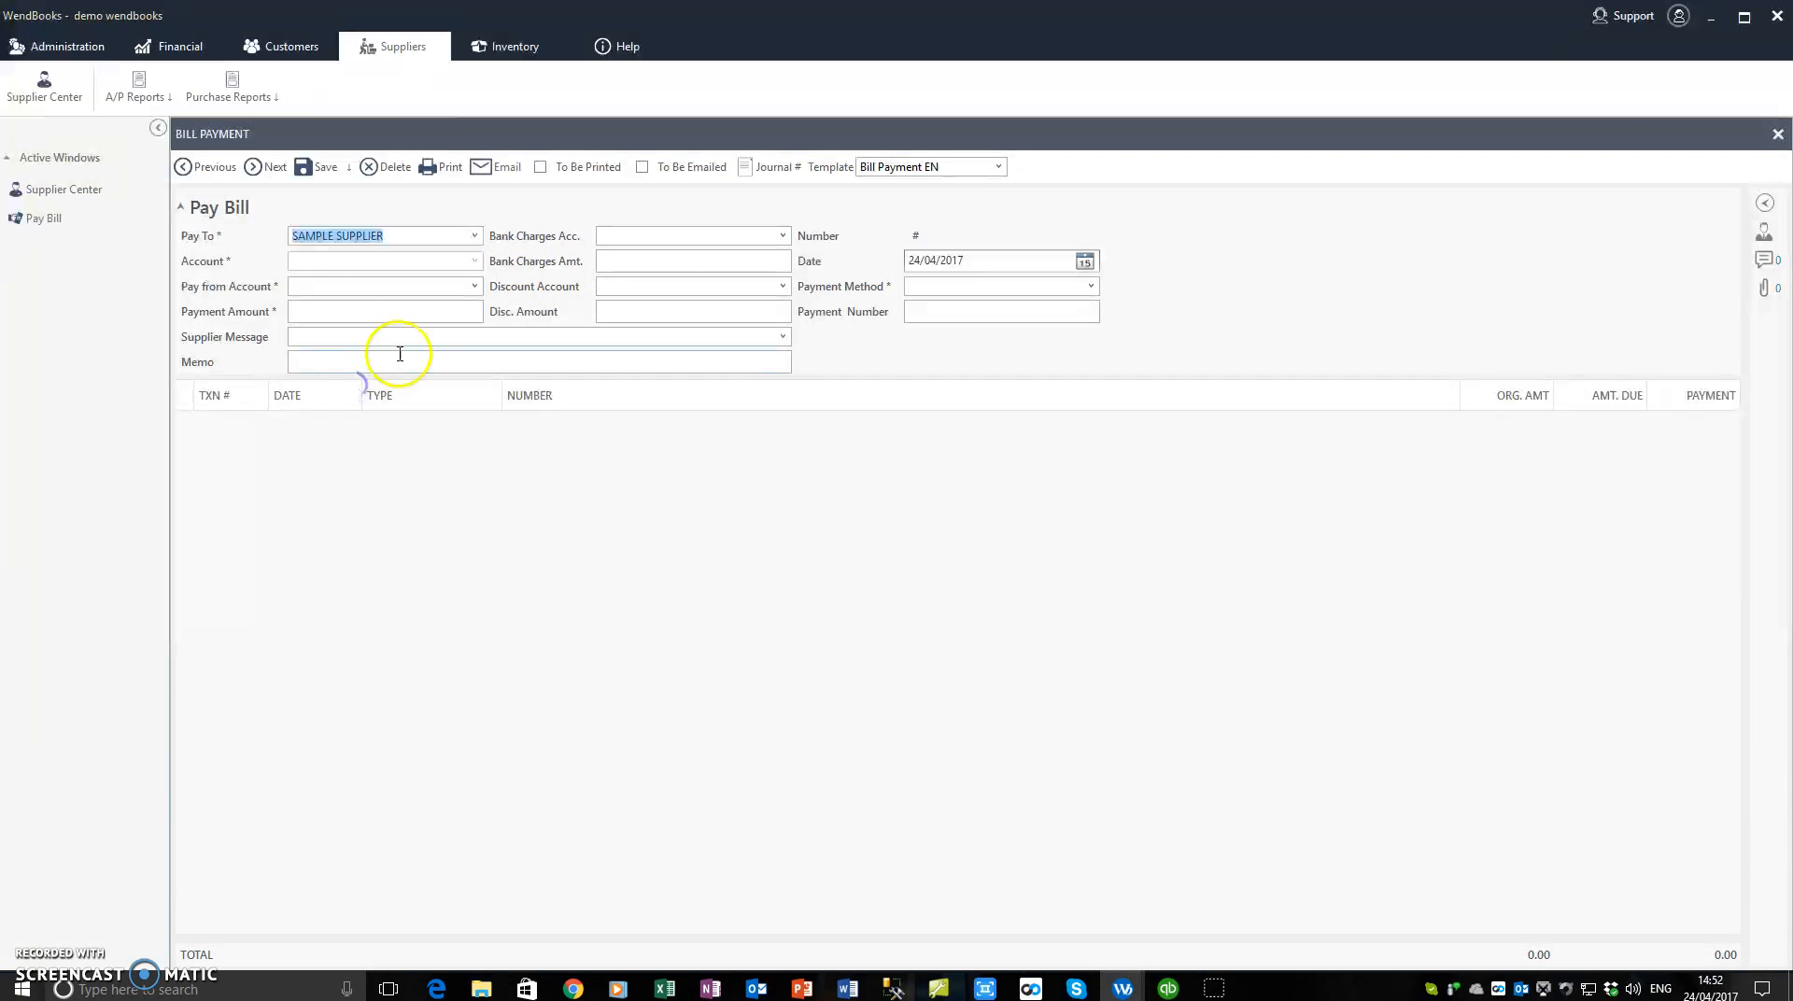
Set the payment to come from the BOC 1 account with a payment amount of 1,000.00
click(357, 286)
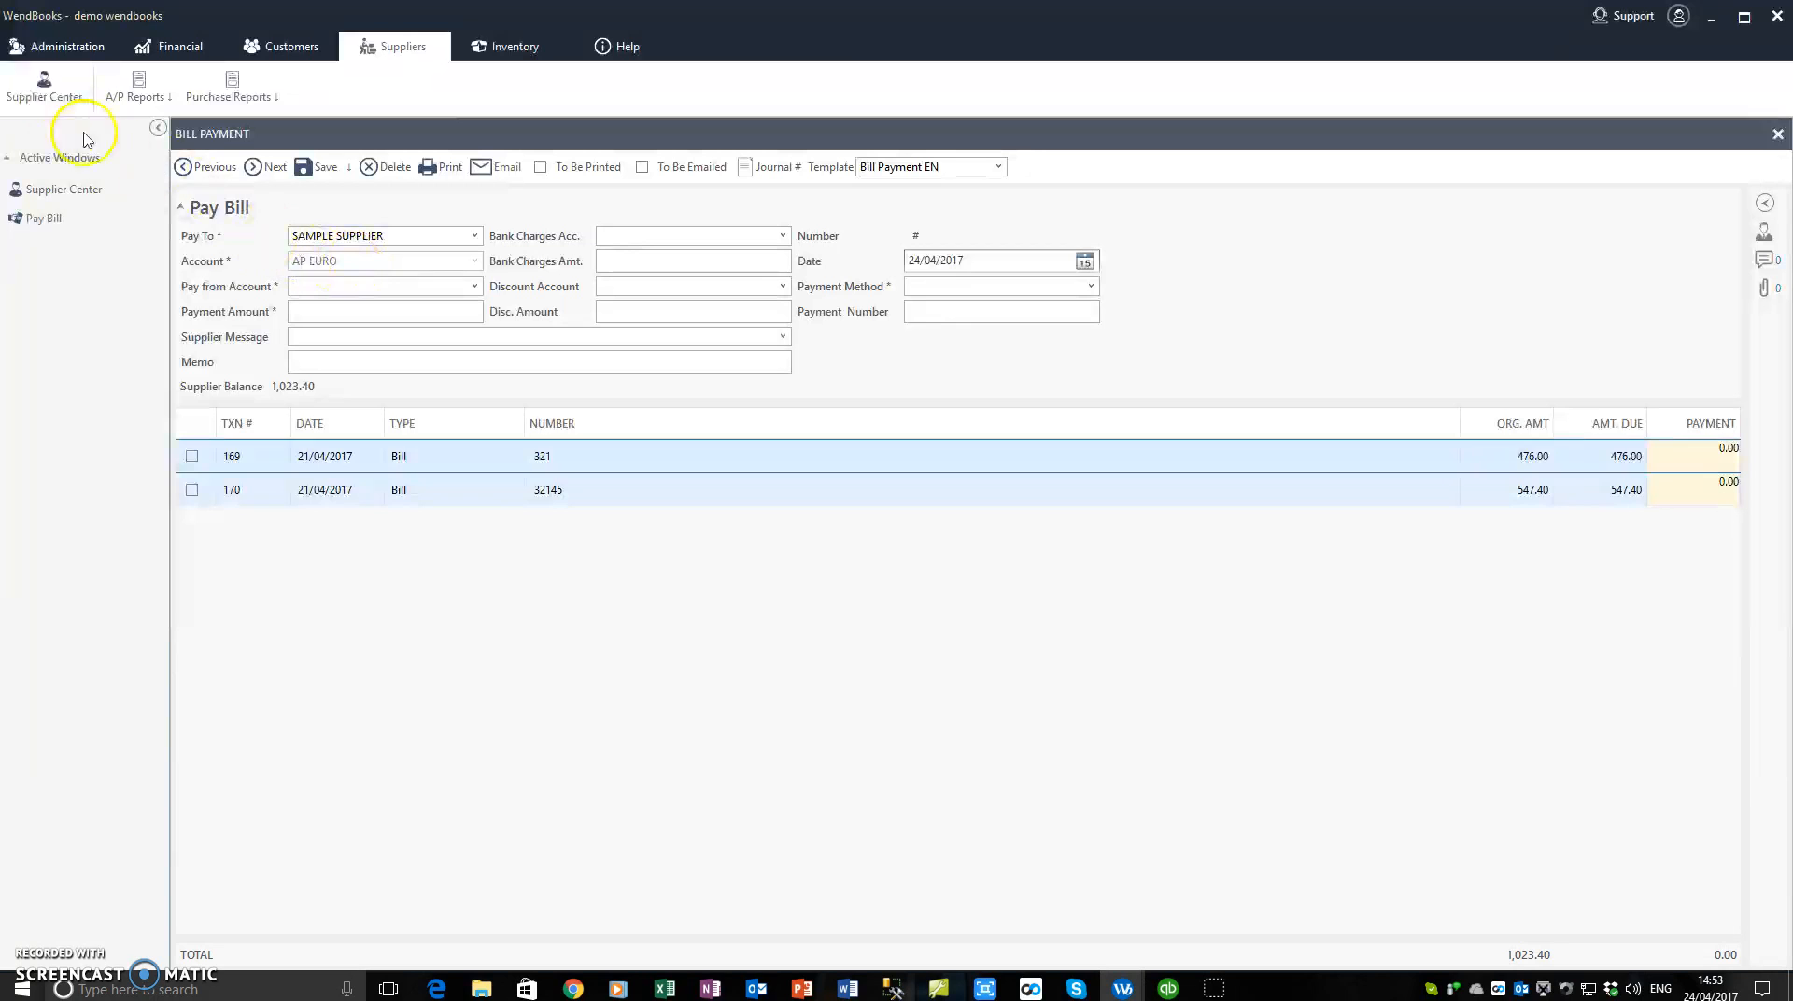
click(474, 290)
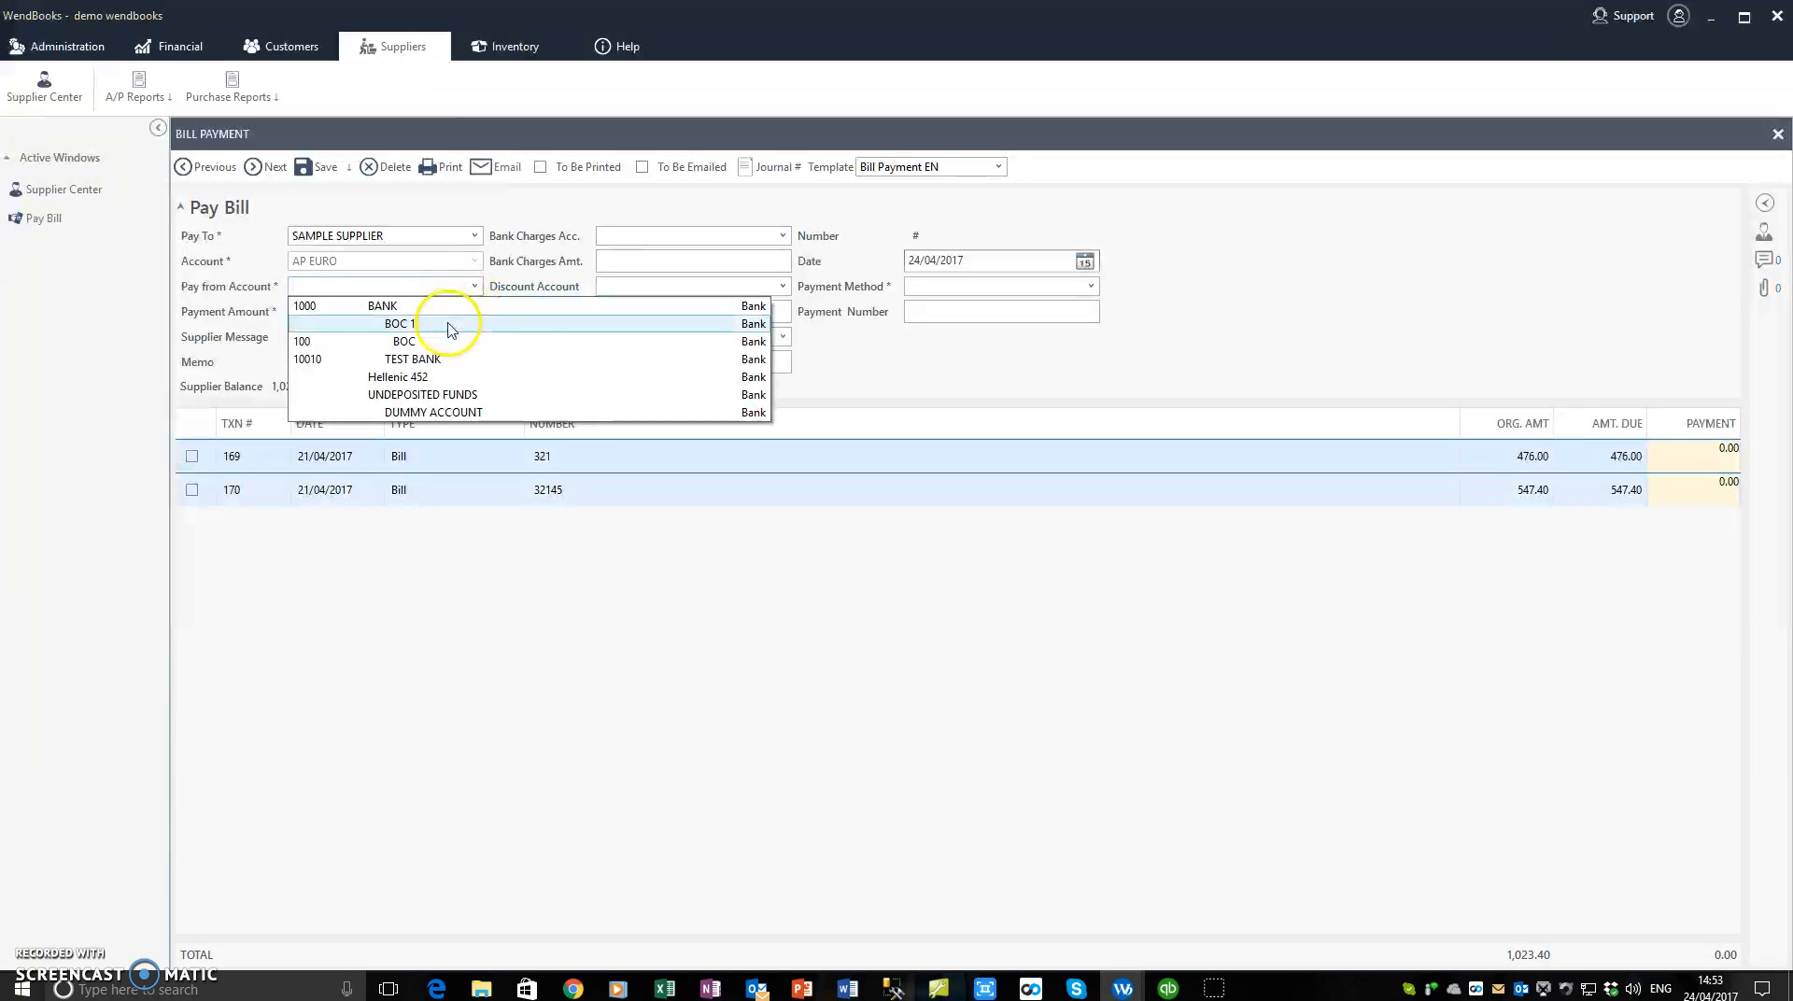
click(446, 325)
click(371, 310)
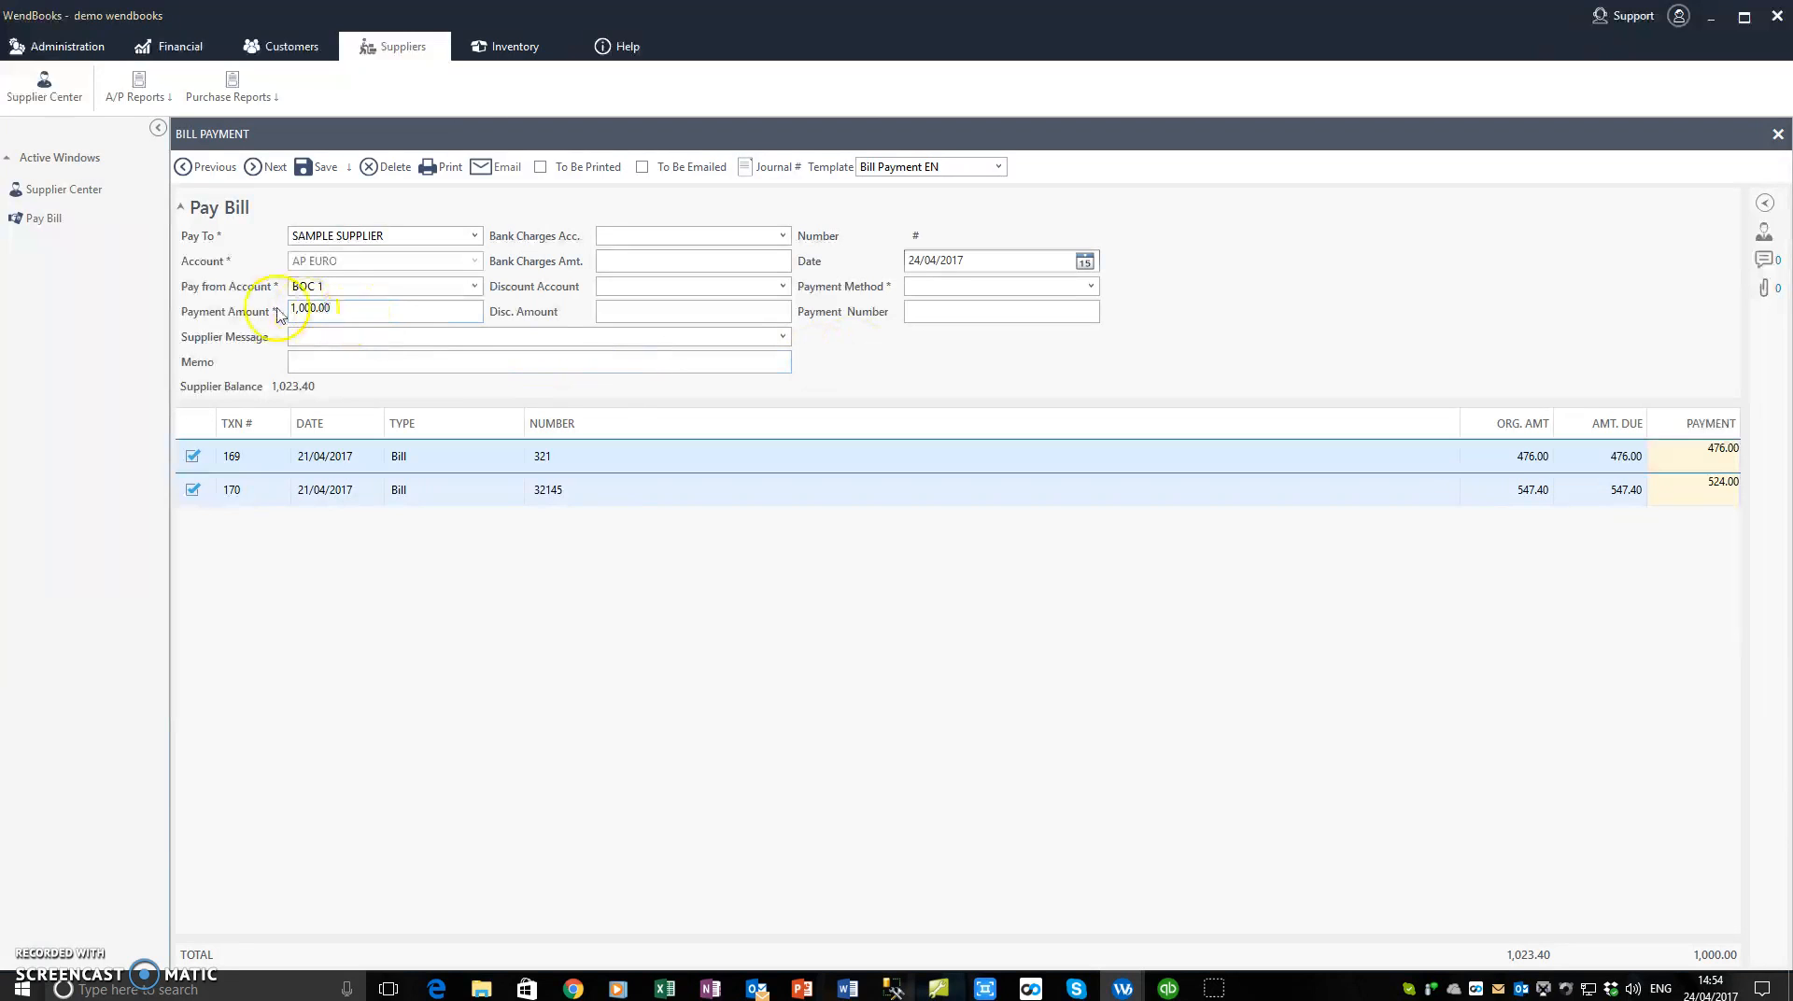
Reallocate the payment by deselecting both bills and reselecting bill 32145 ahead of bill 321
click(192, 487)
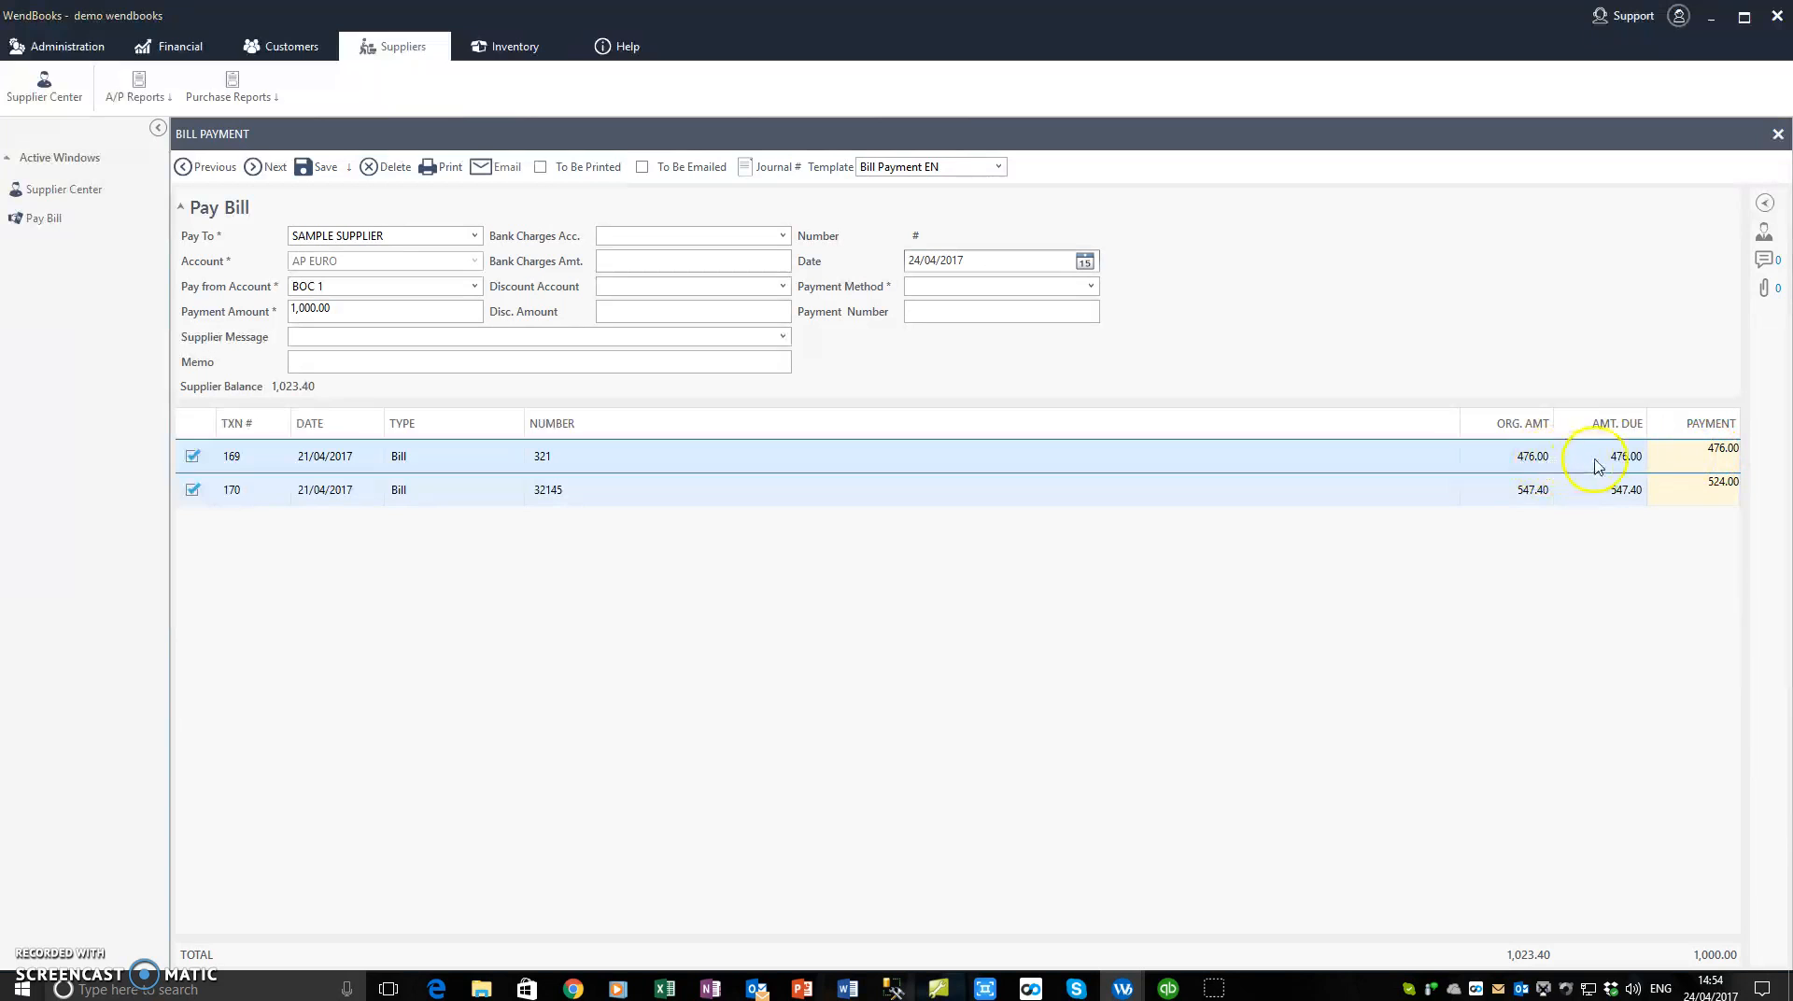
click(1694, 495)
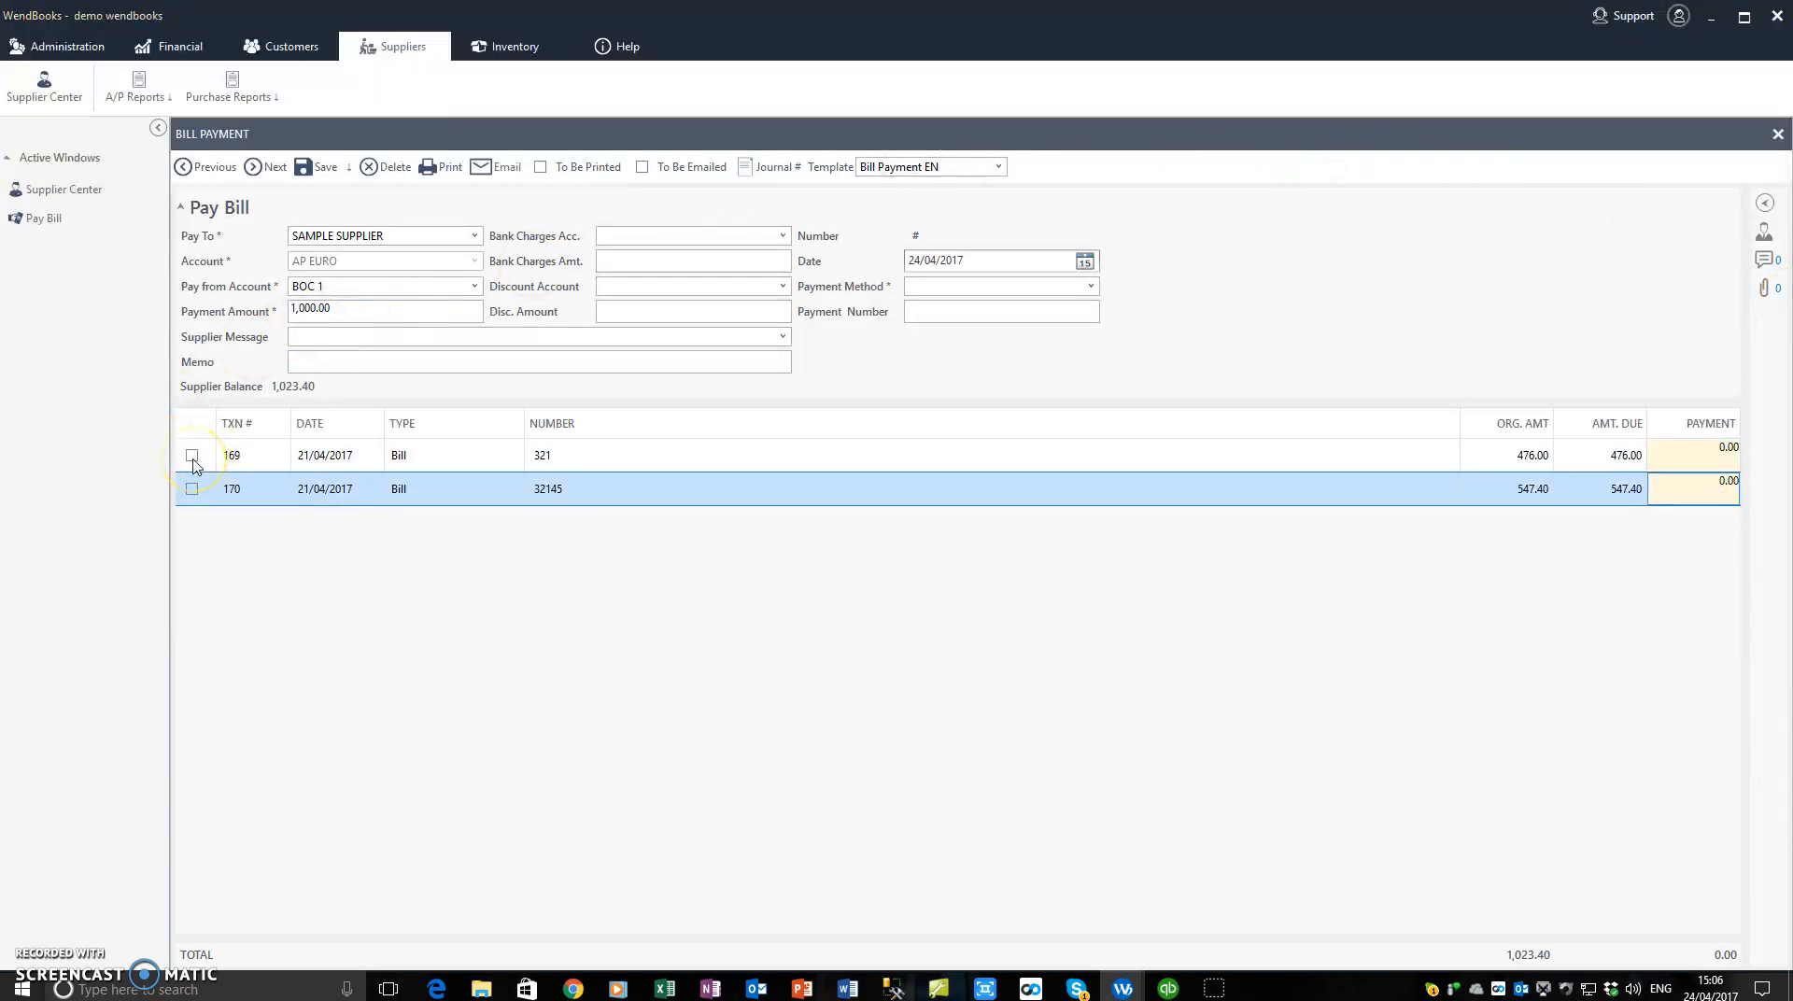
click(192, 489)
click(192, 454)
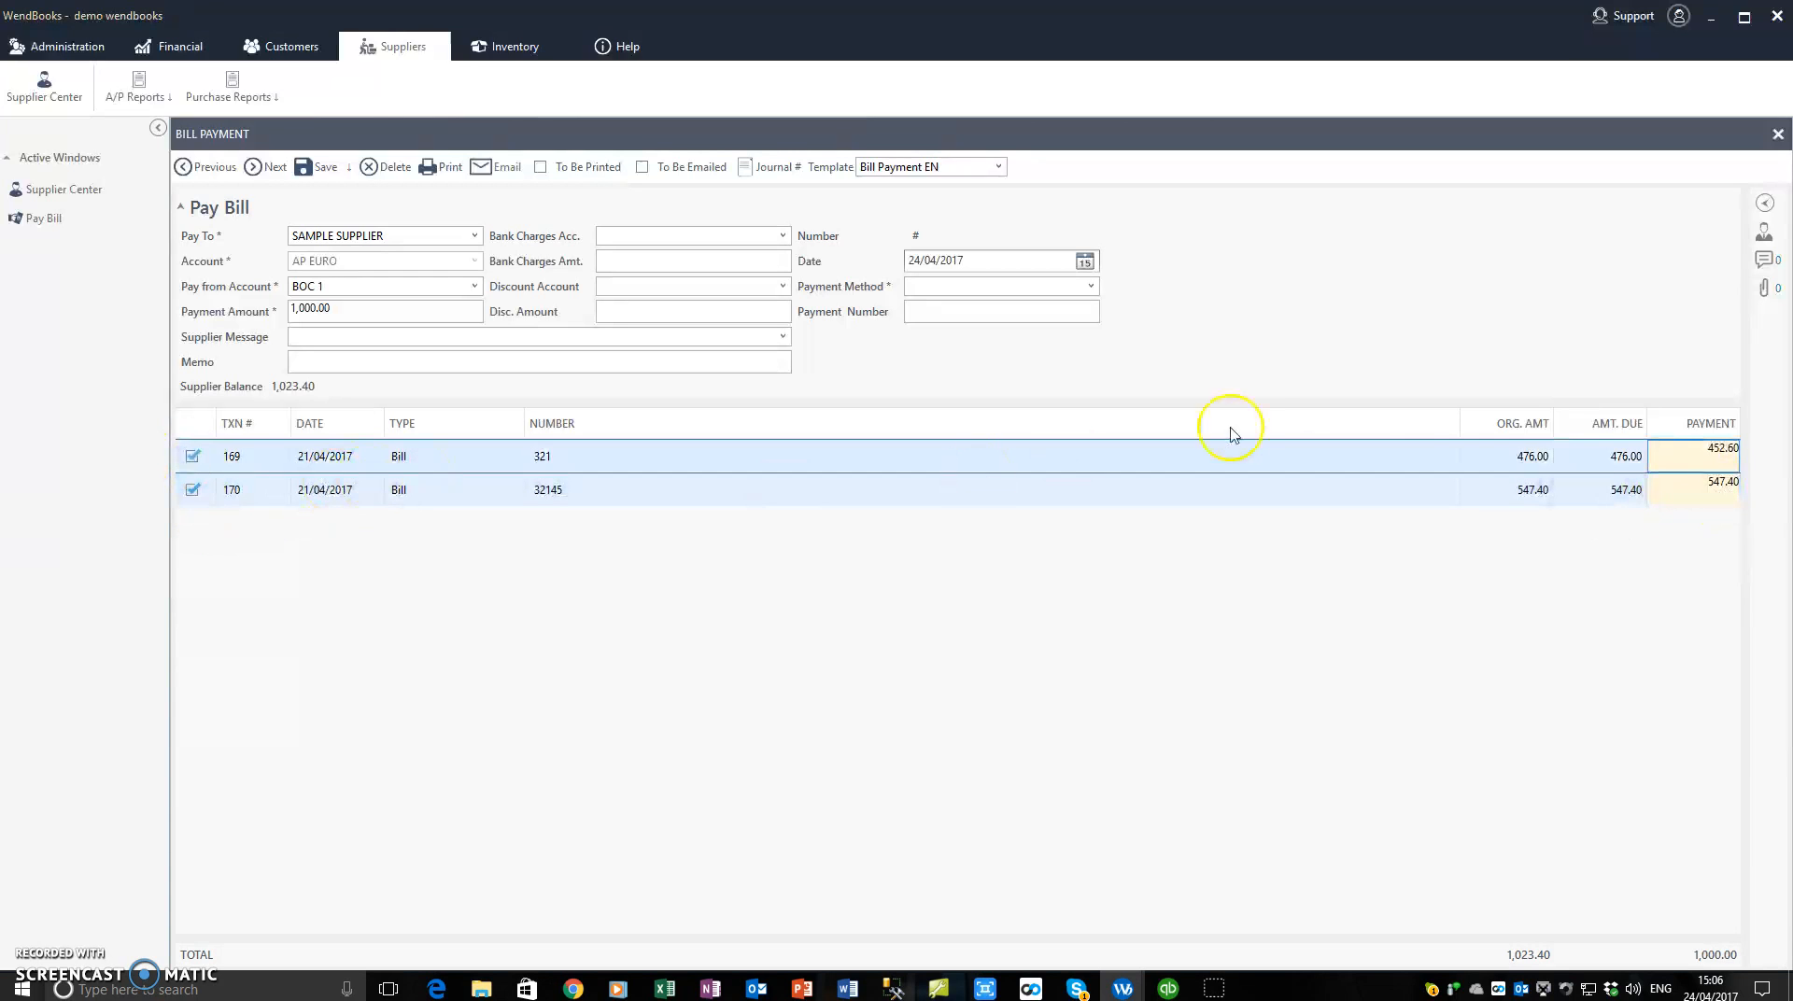
click(1576, 499)
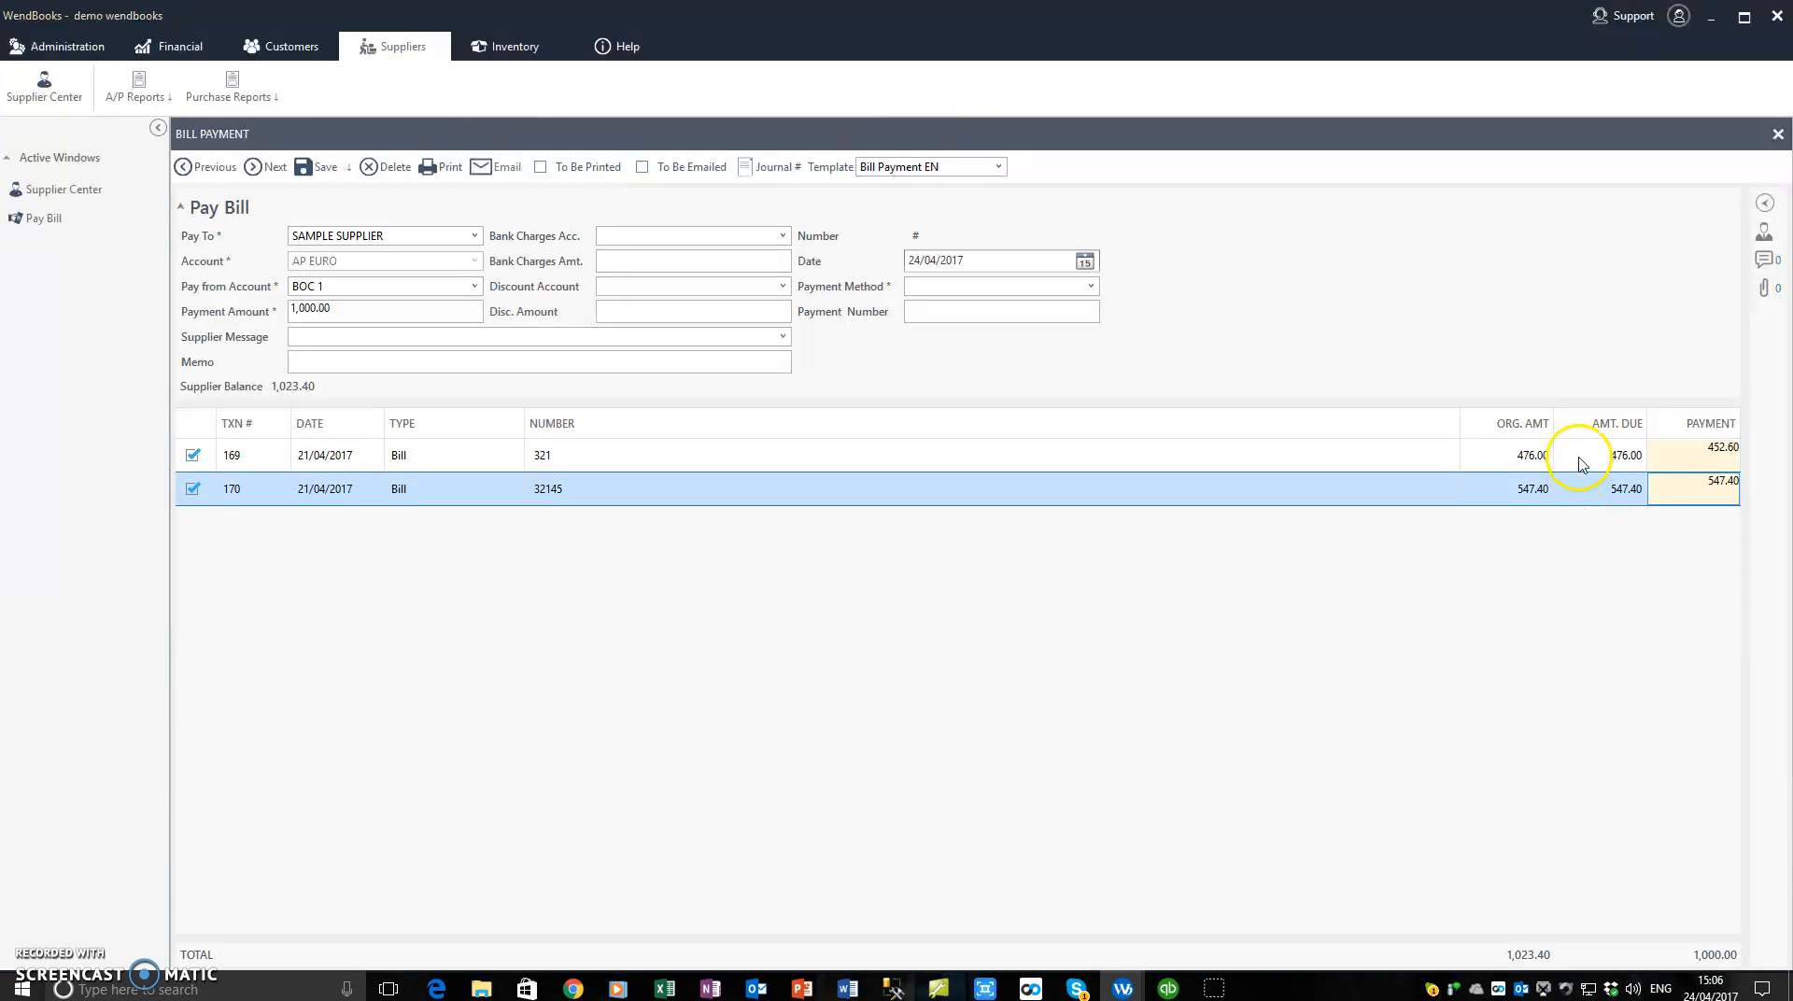
click(1579, 460)
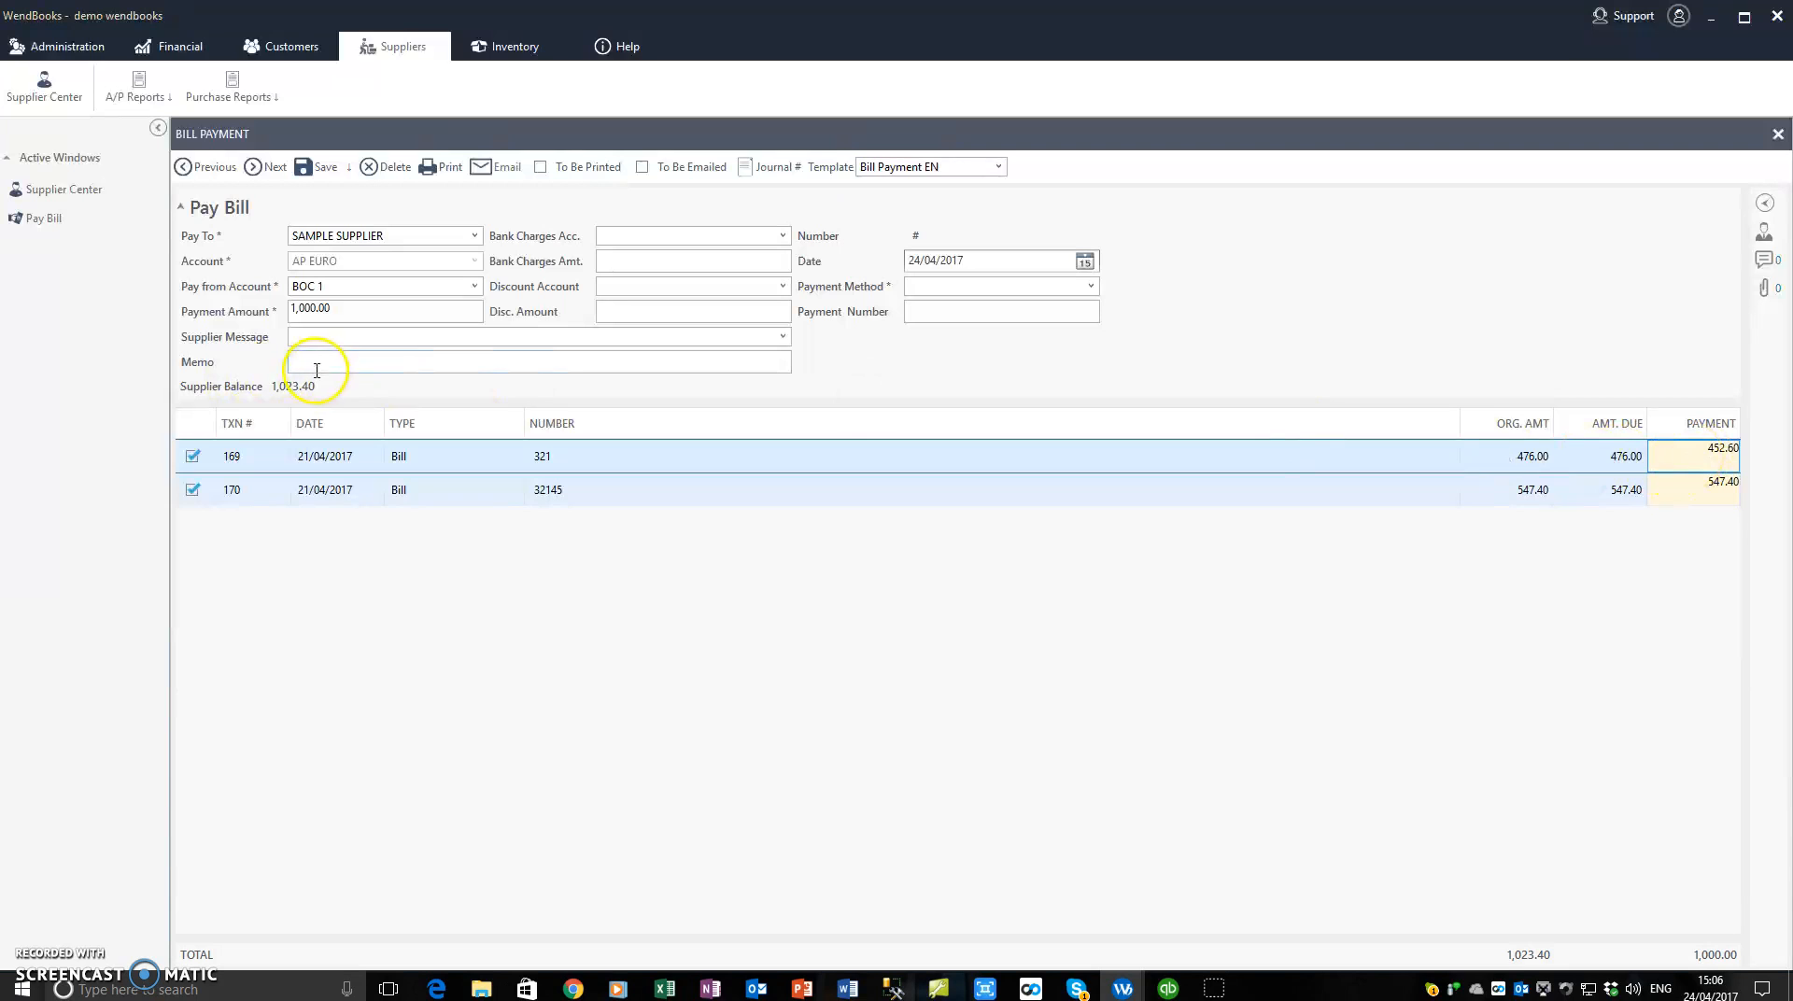
Set the supplier message to "Please Deliver the soonest" and leave the memo empty
click(324, 335)
click(783, 338)
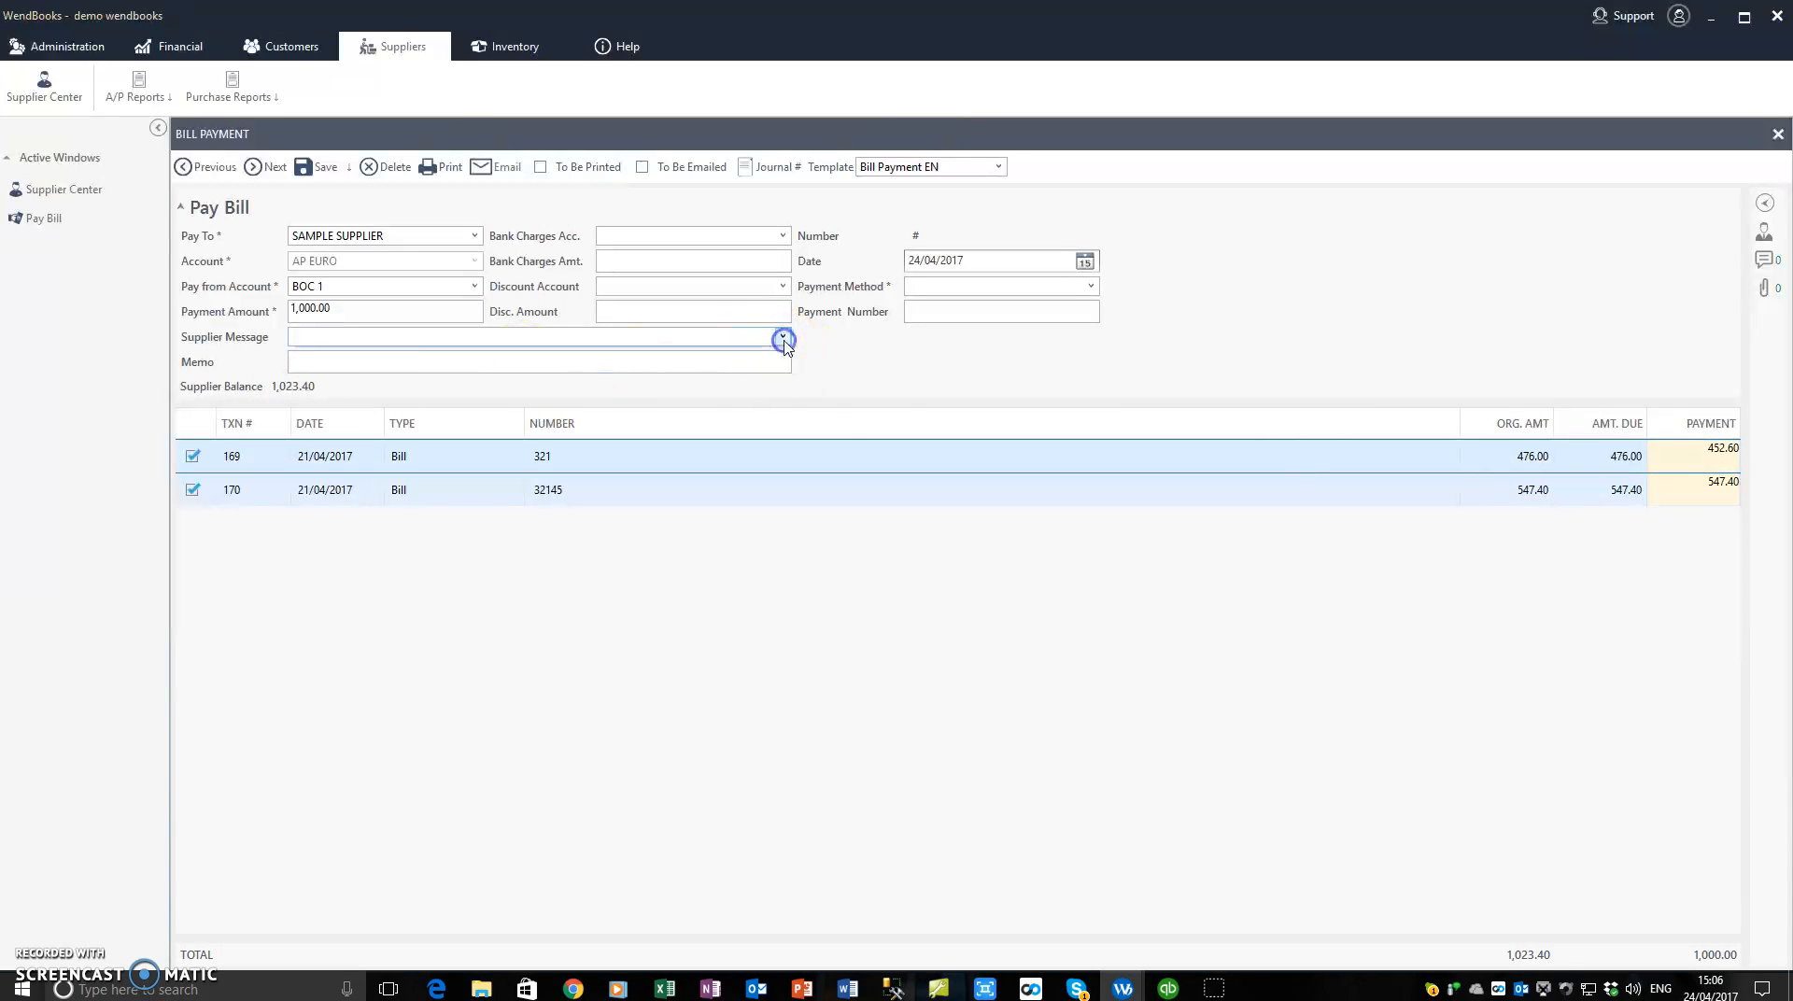
click(625, 361)
click(450, 363)
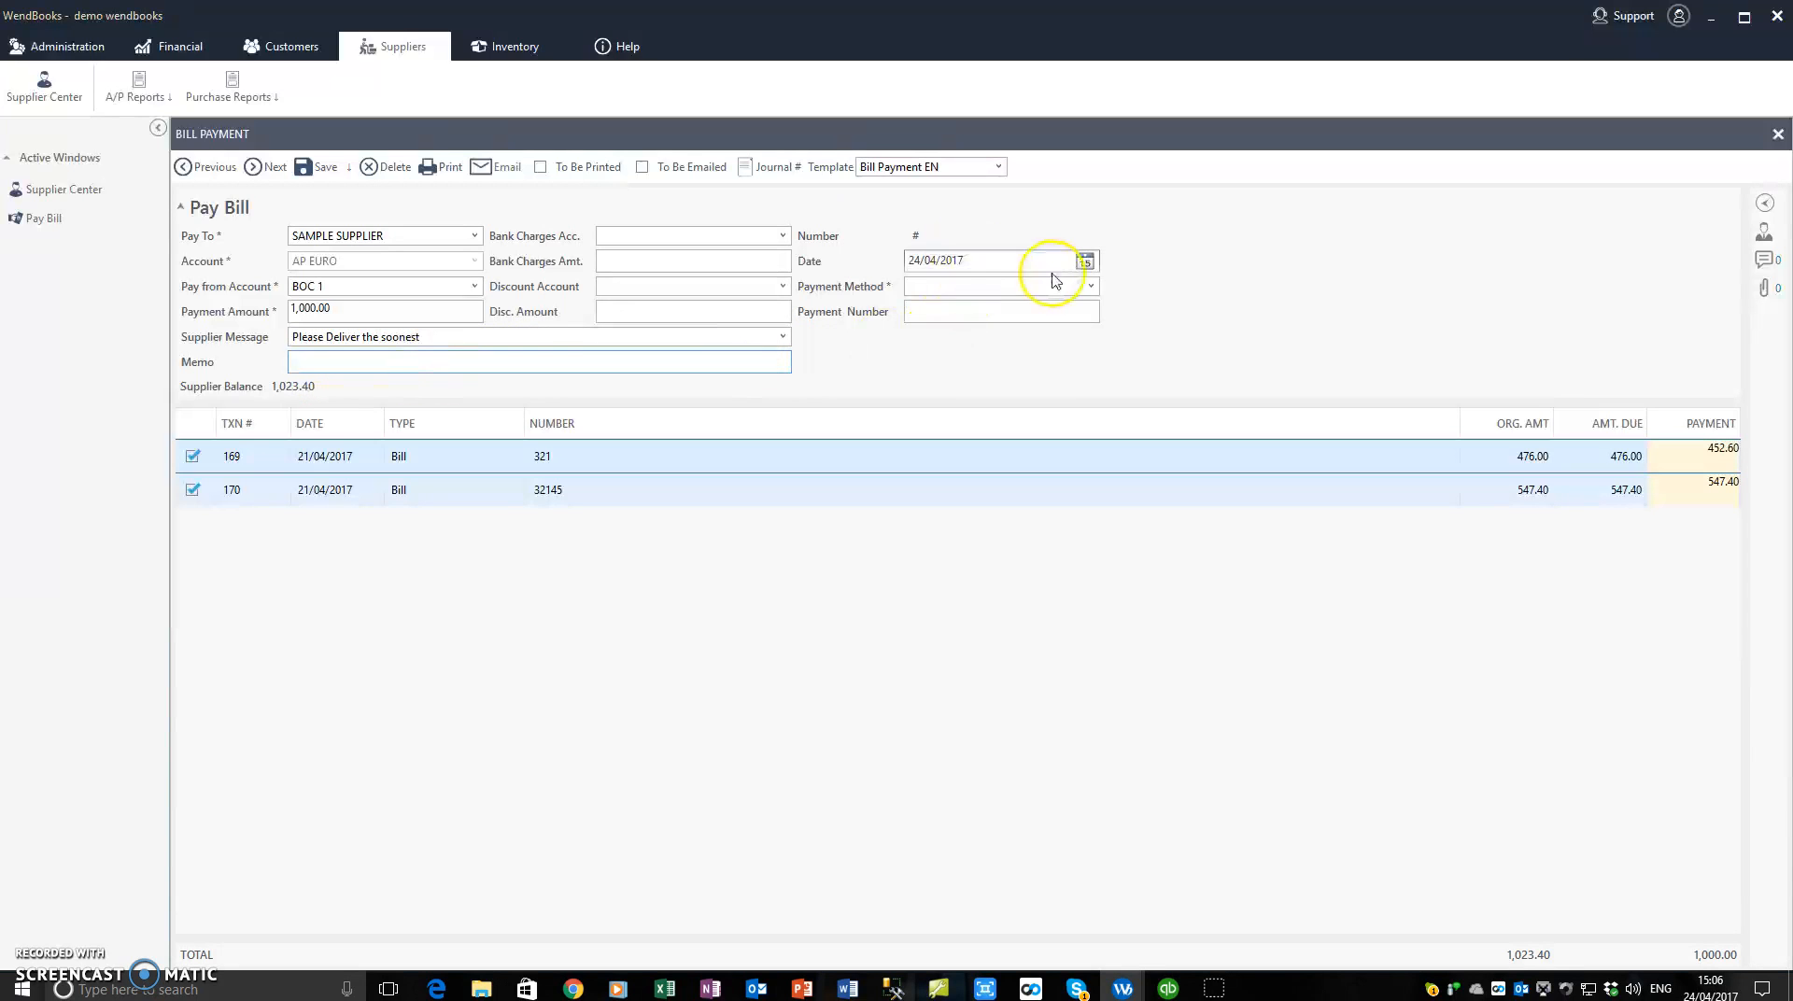
Set the payment method to Other and enter the payment number
click(1018, 262)
click(1090, 287)
click(1021, 337)
click(941, 319)
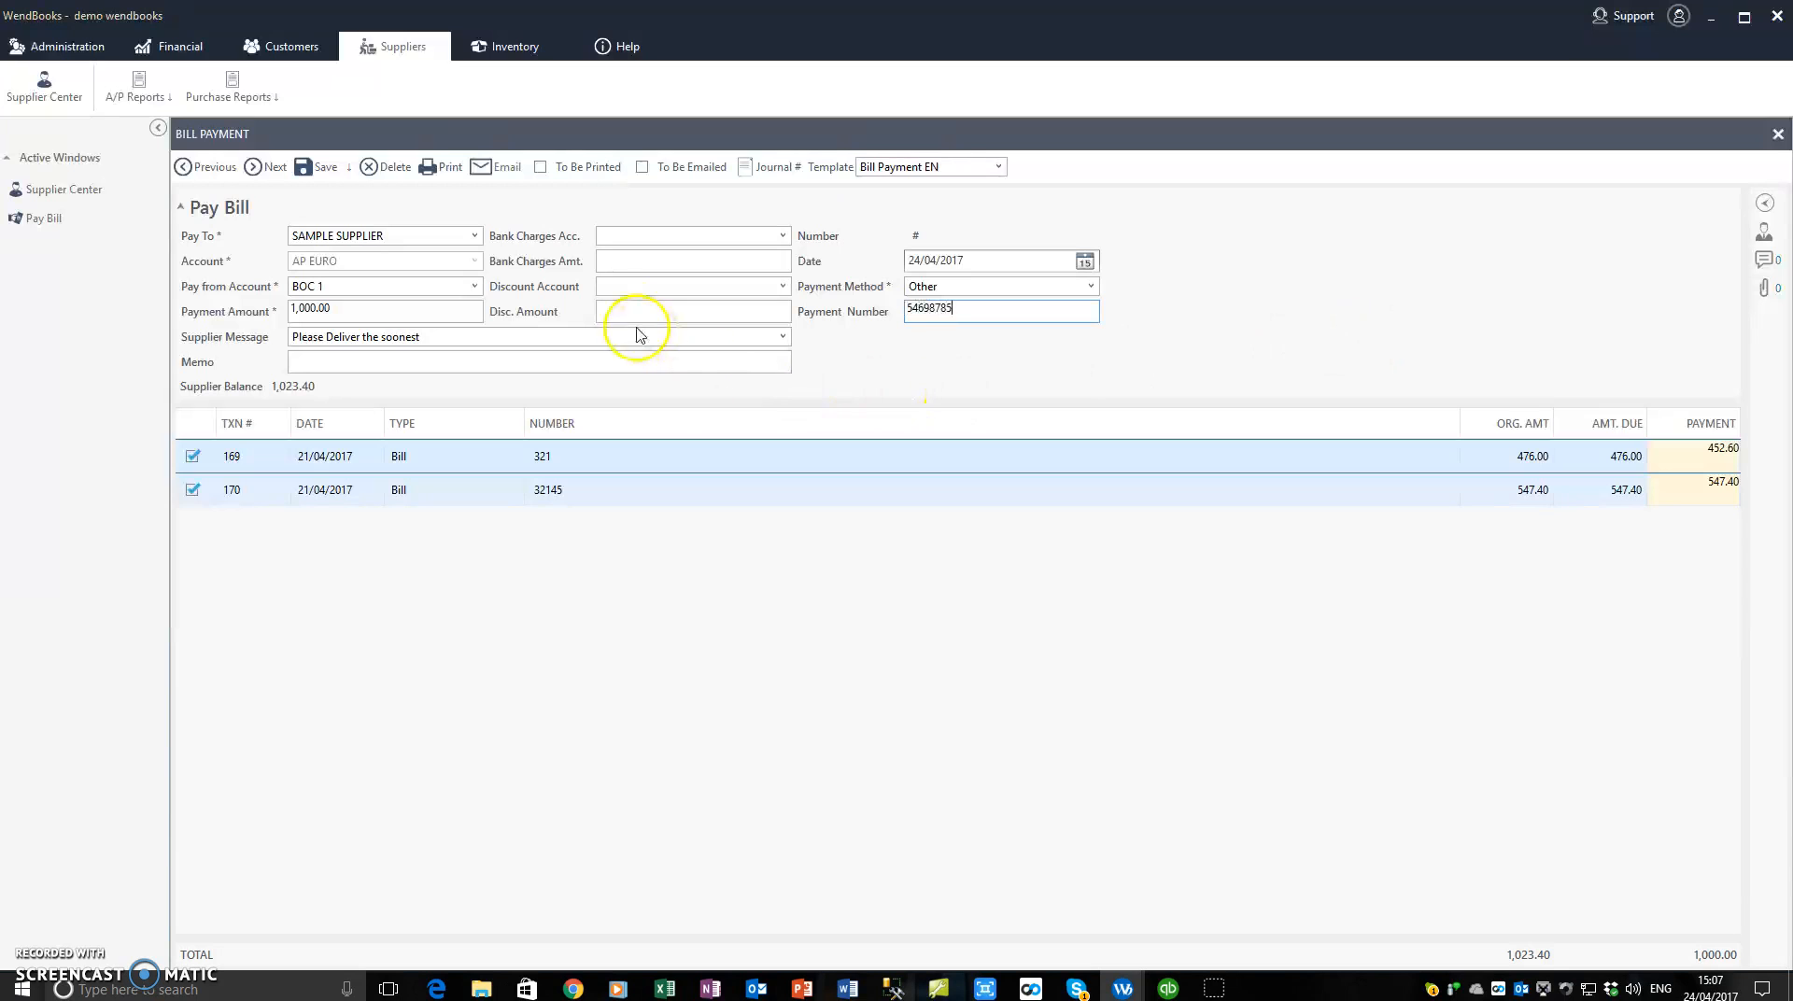
click(621, 238)
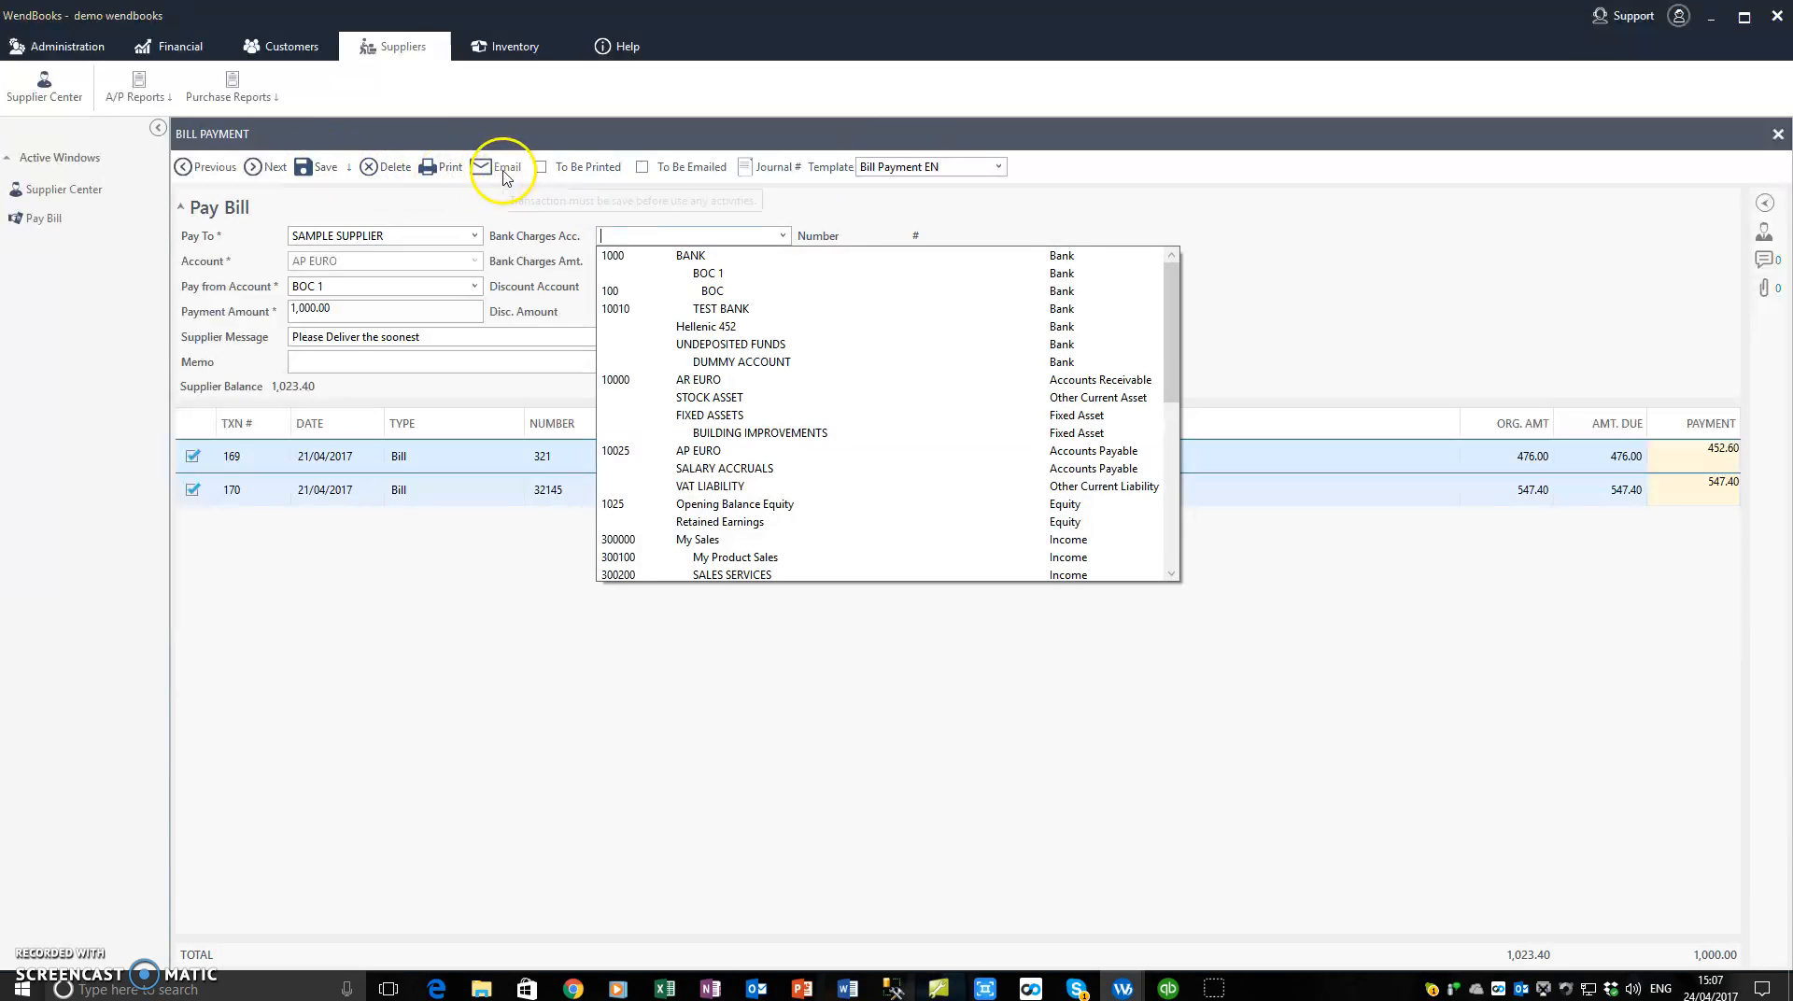
click(1363, 239)
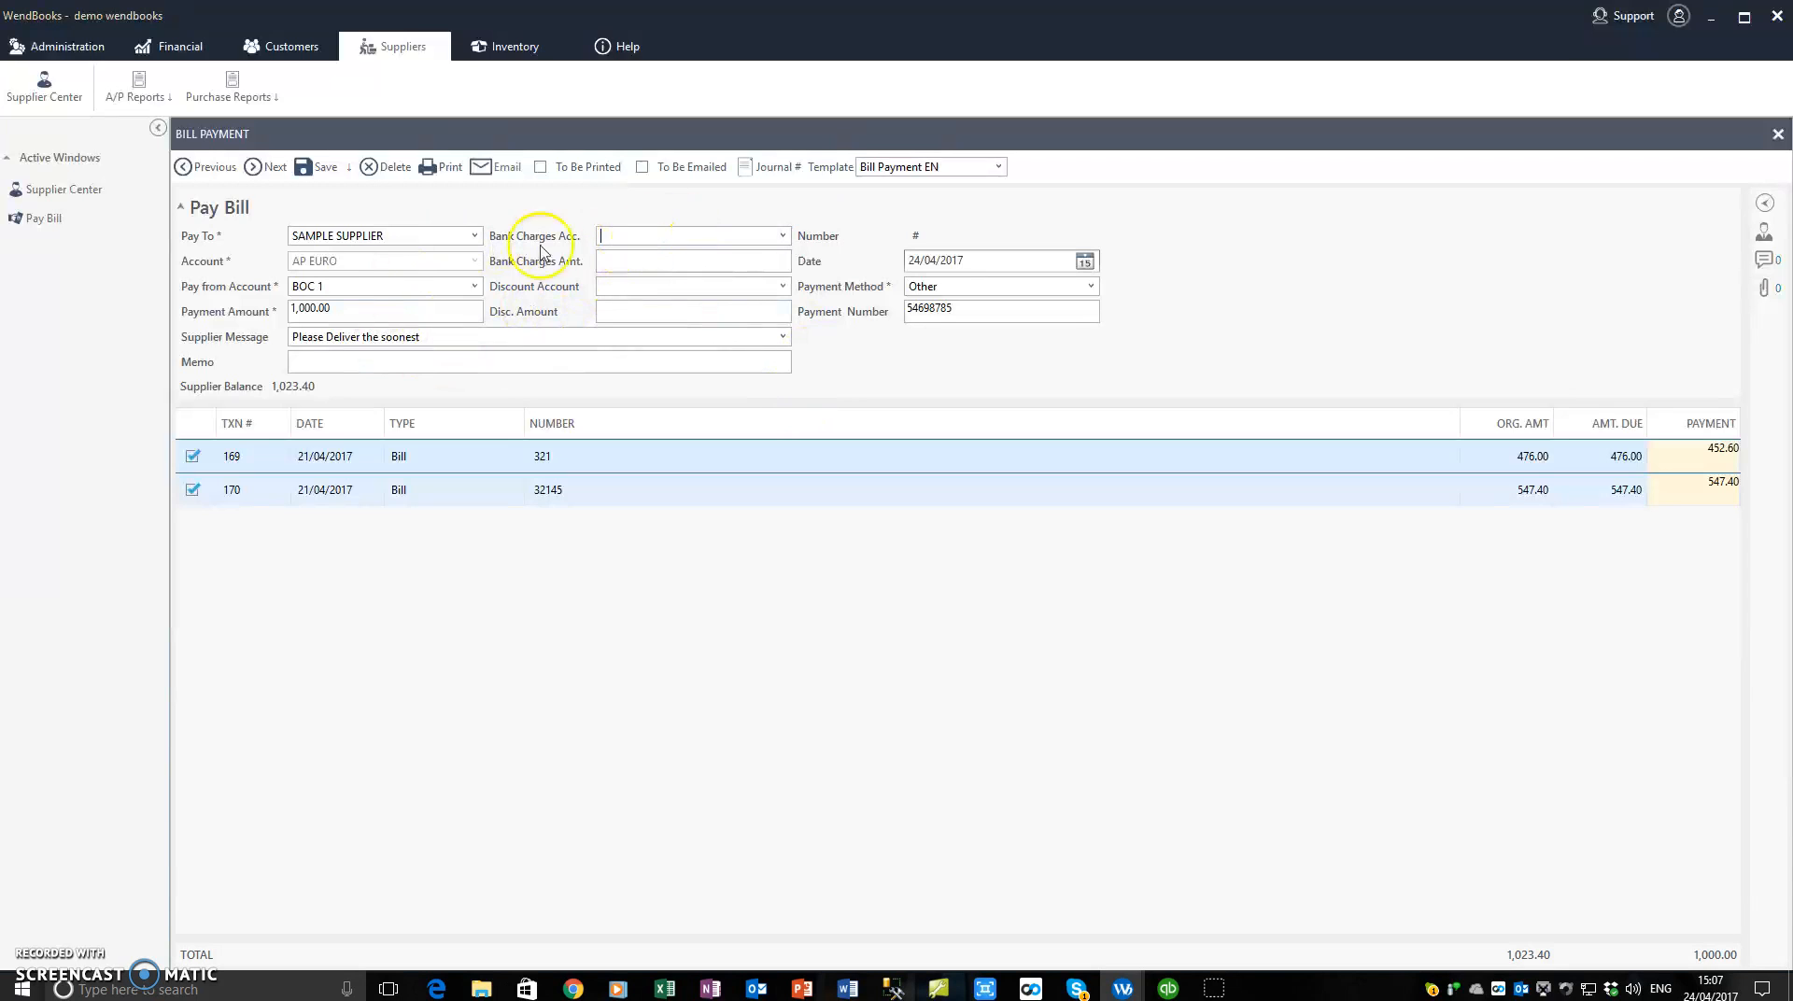
Clear the payment amount and re-enter it as 1000 to allocate it across the bills again
drag(361, 308, 183, 299)
key(BackSpace)
key(Tab)
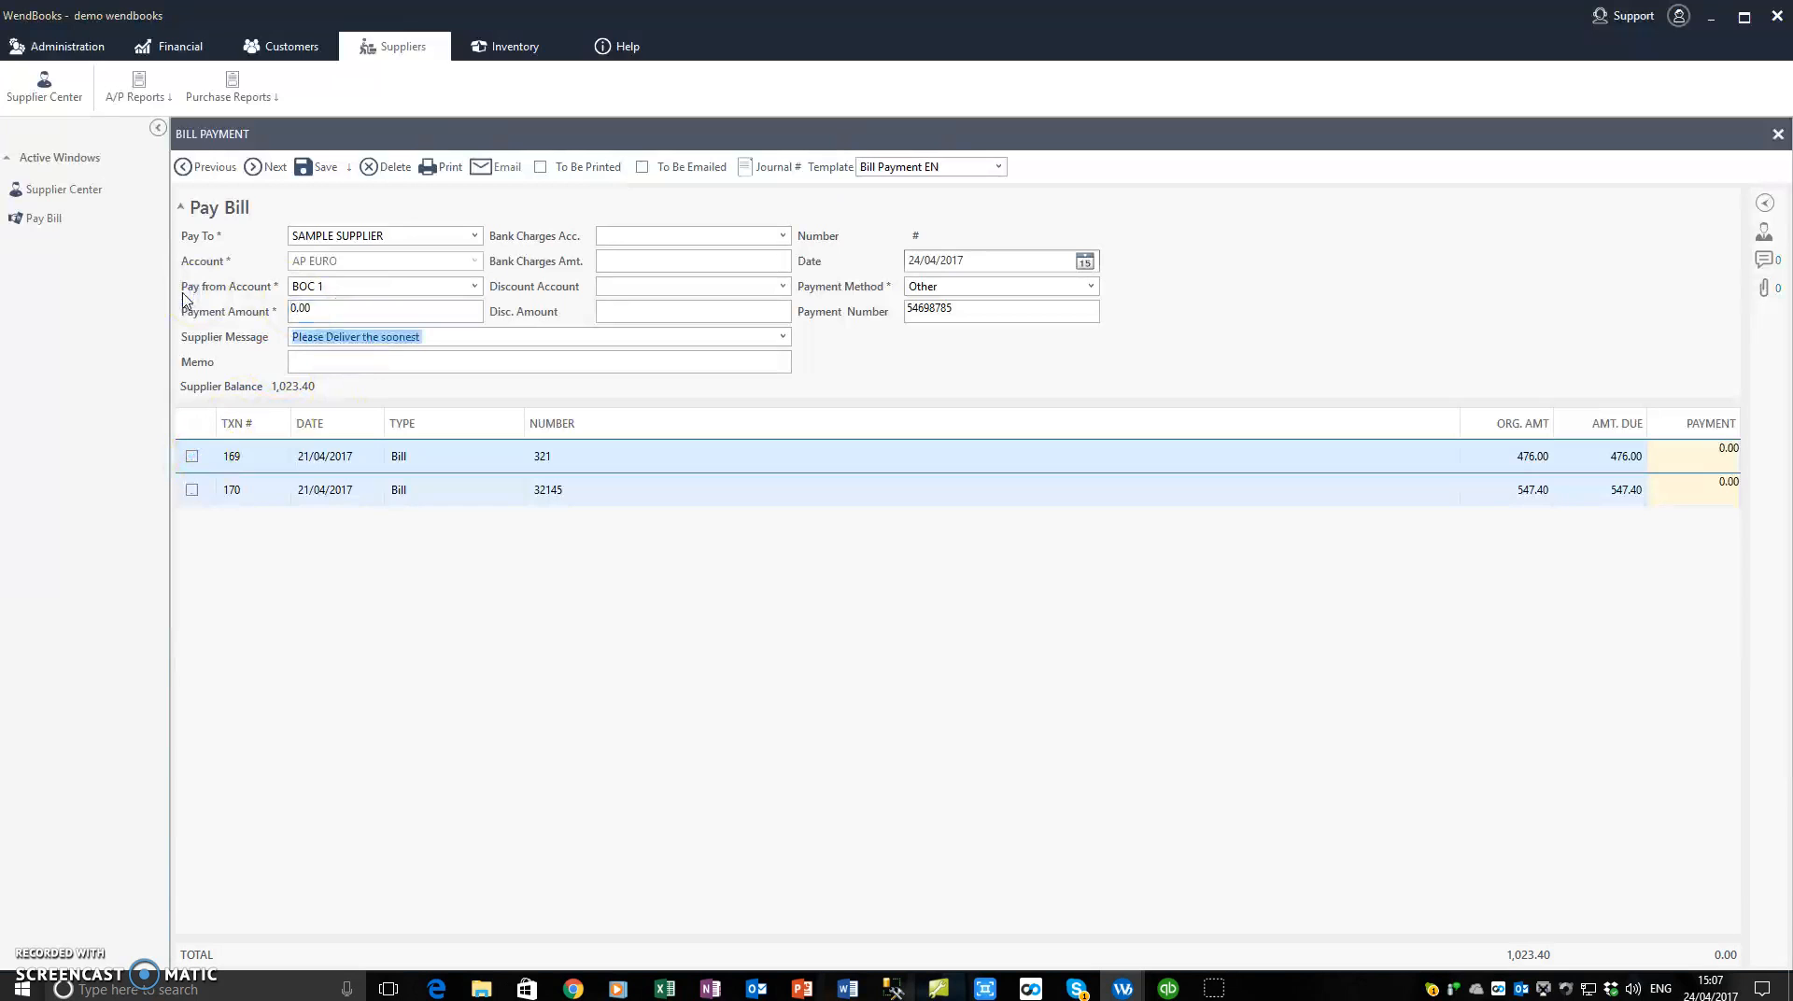
click(369, 320)
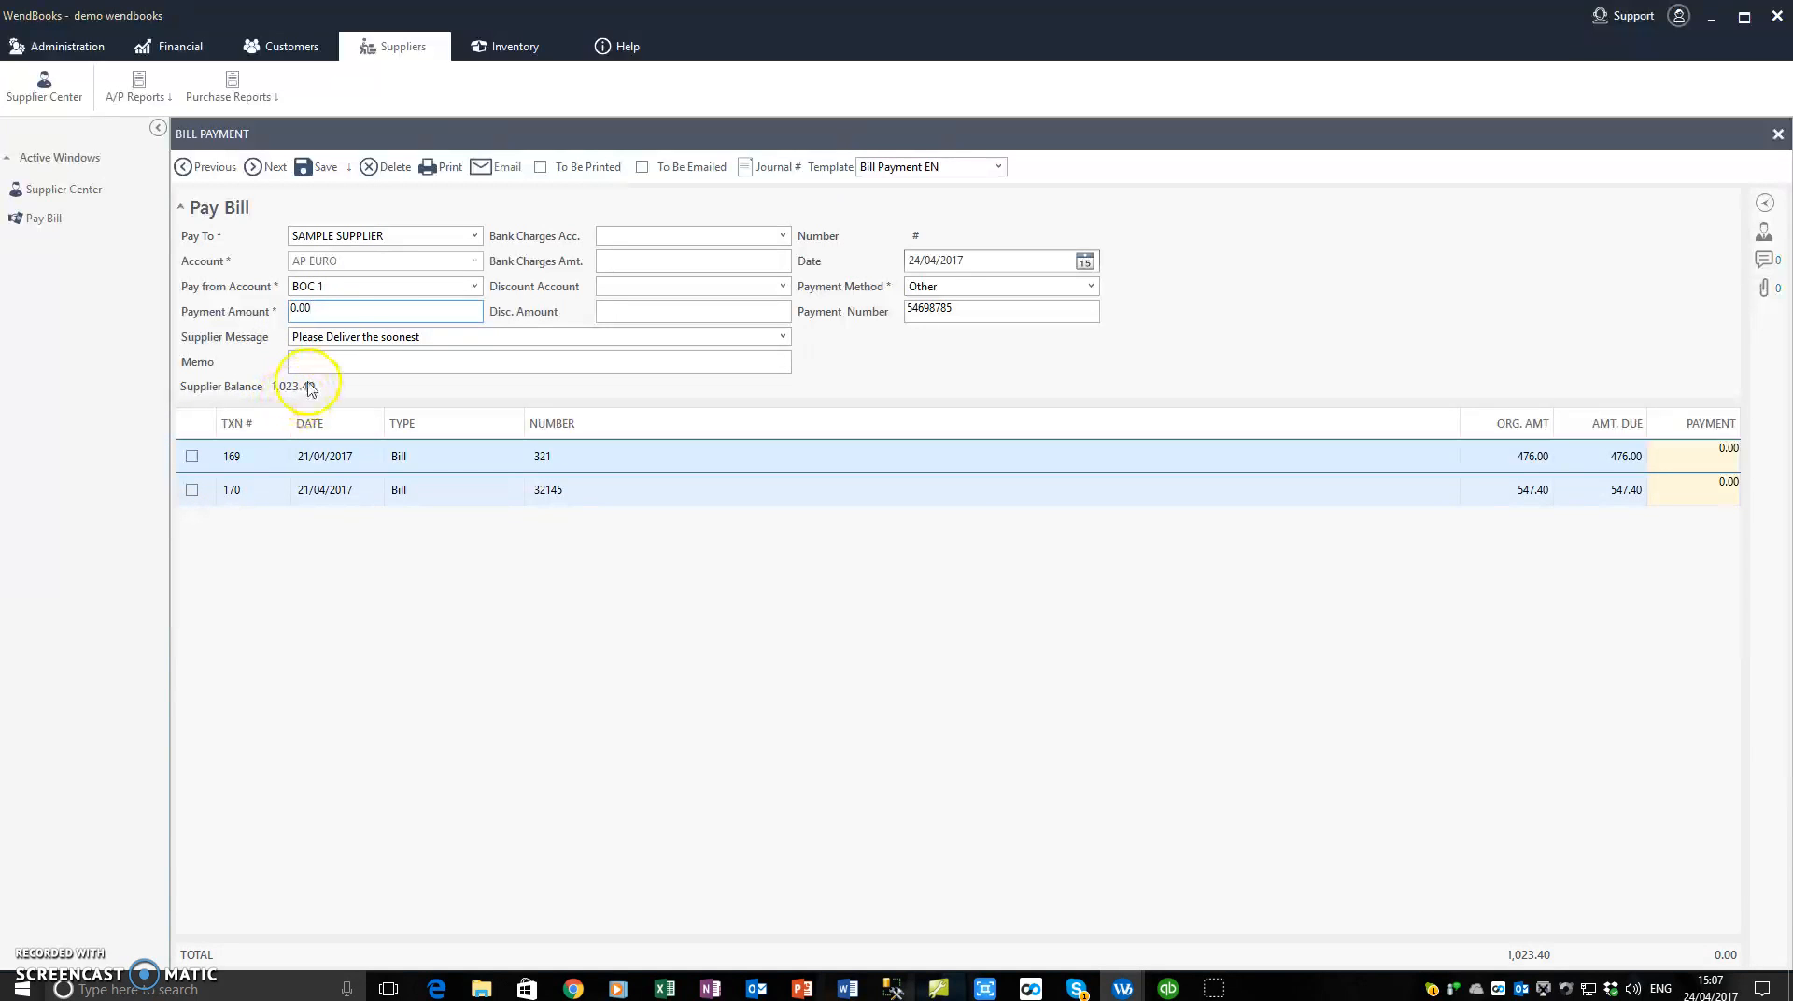
double_click(306, 310)
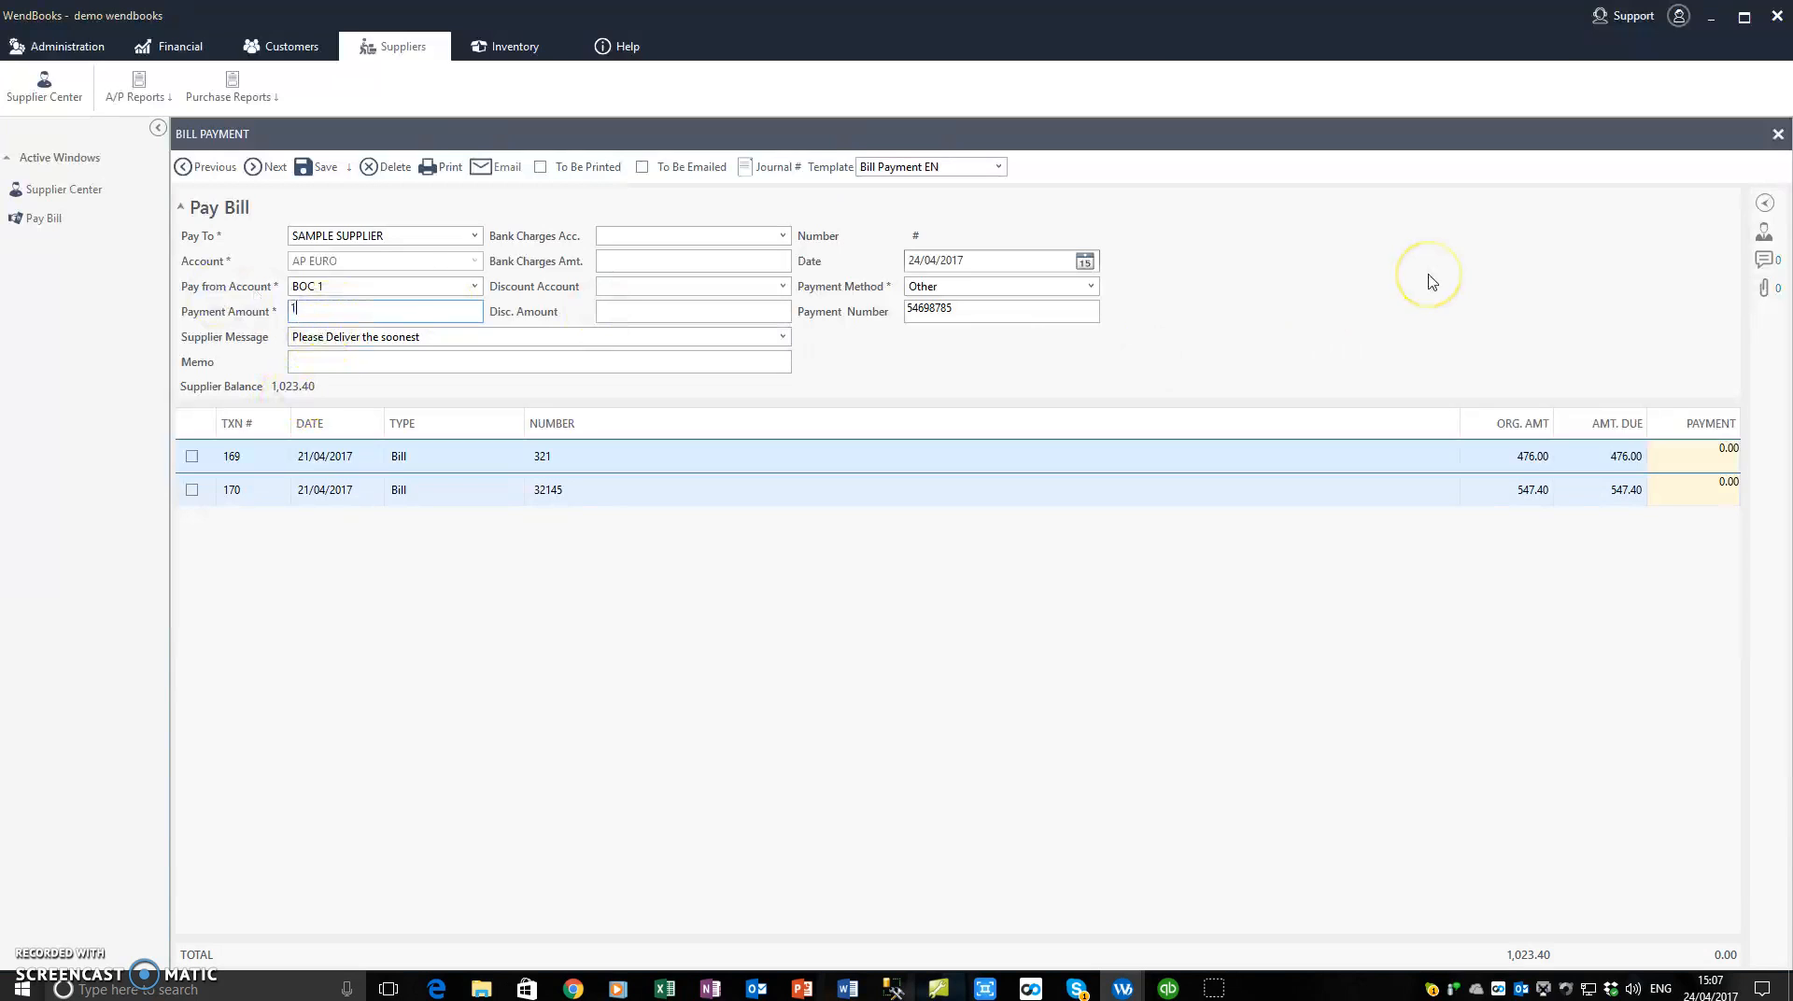
text(1000)
key(Tab)
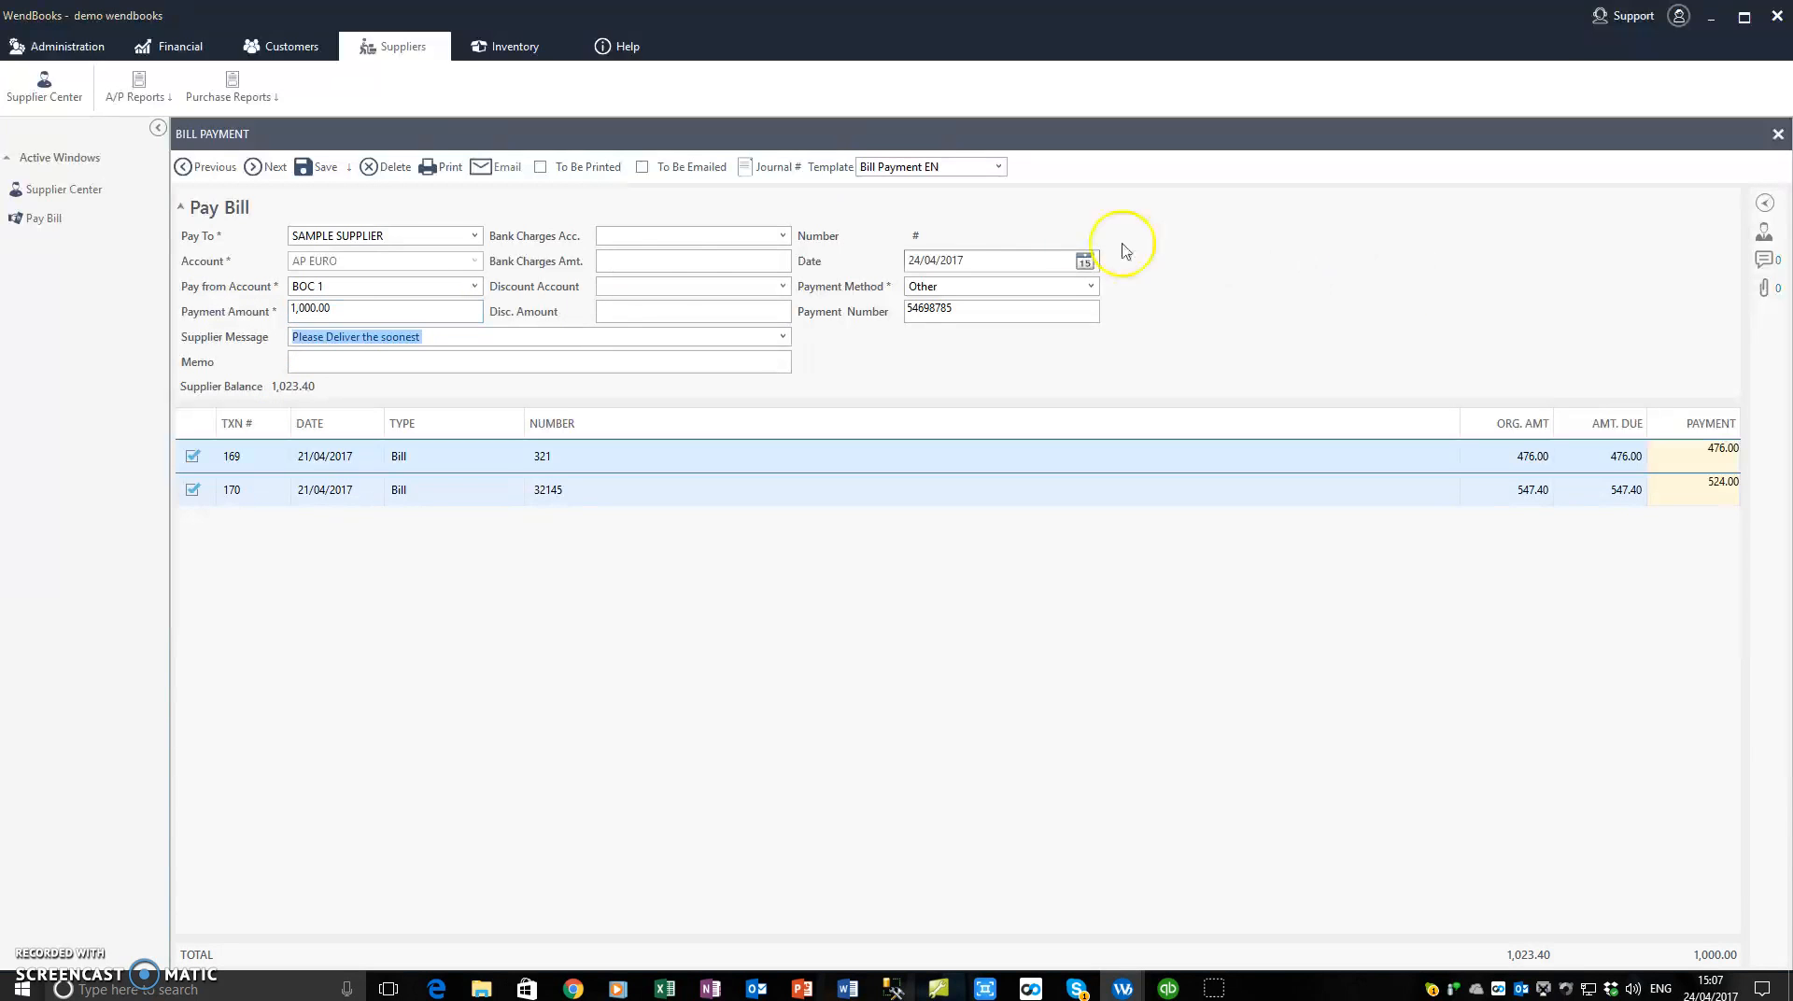
Assign the Trade Dsicounts account as the discount account and enter a discount amount of 23.40
click(631, 237)
click(624, 289)
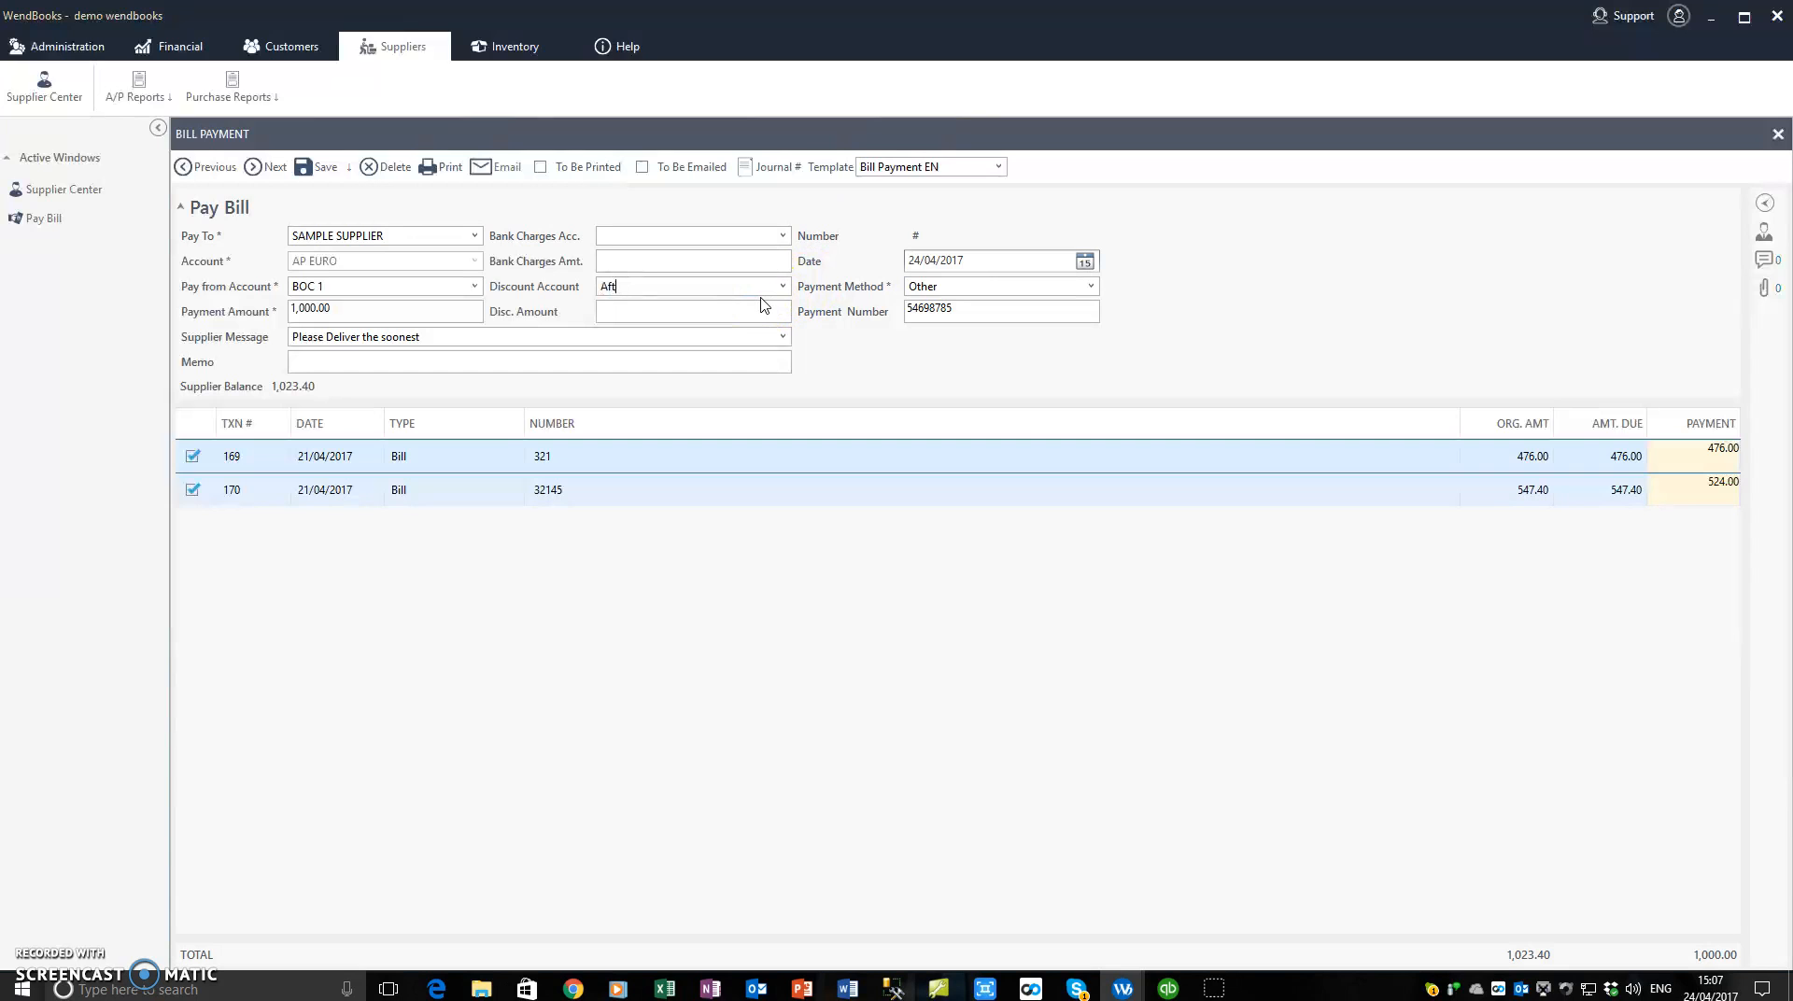
click(781, 287)
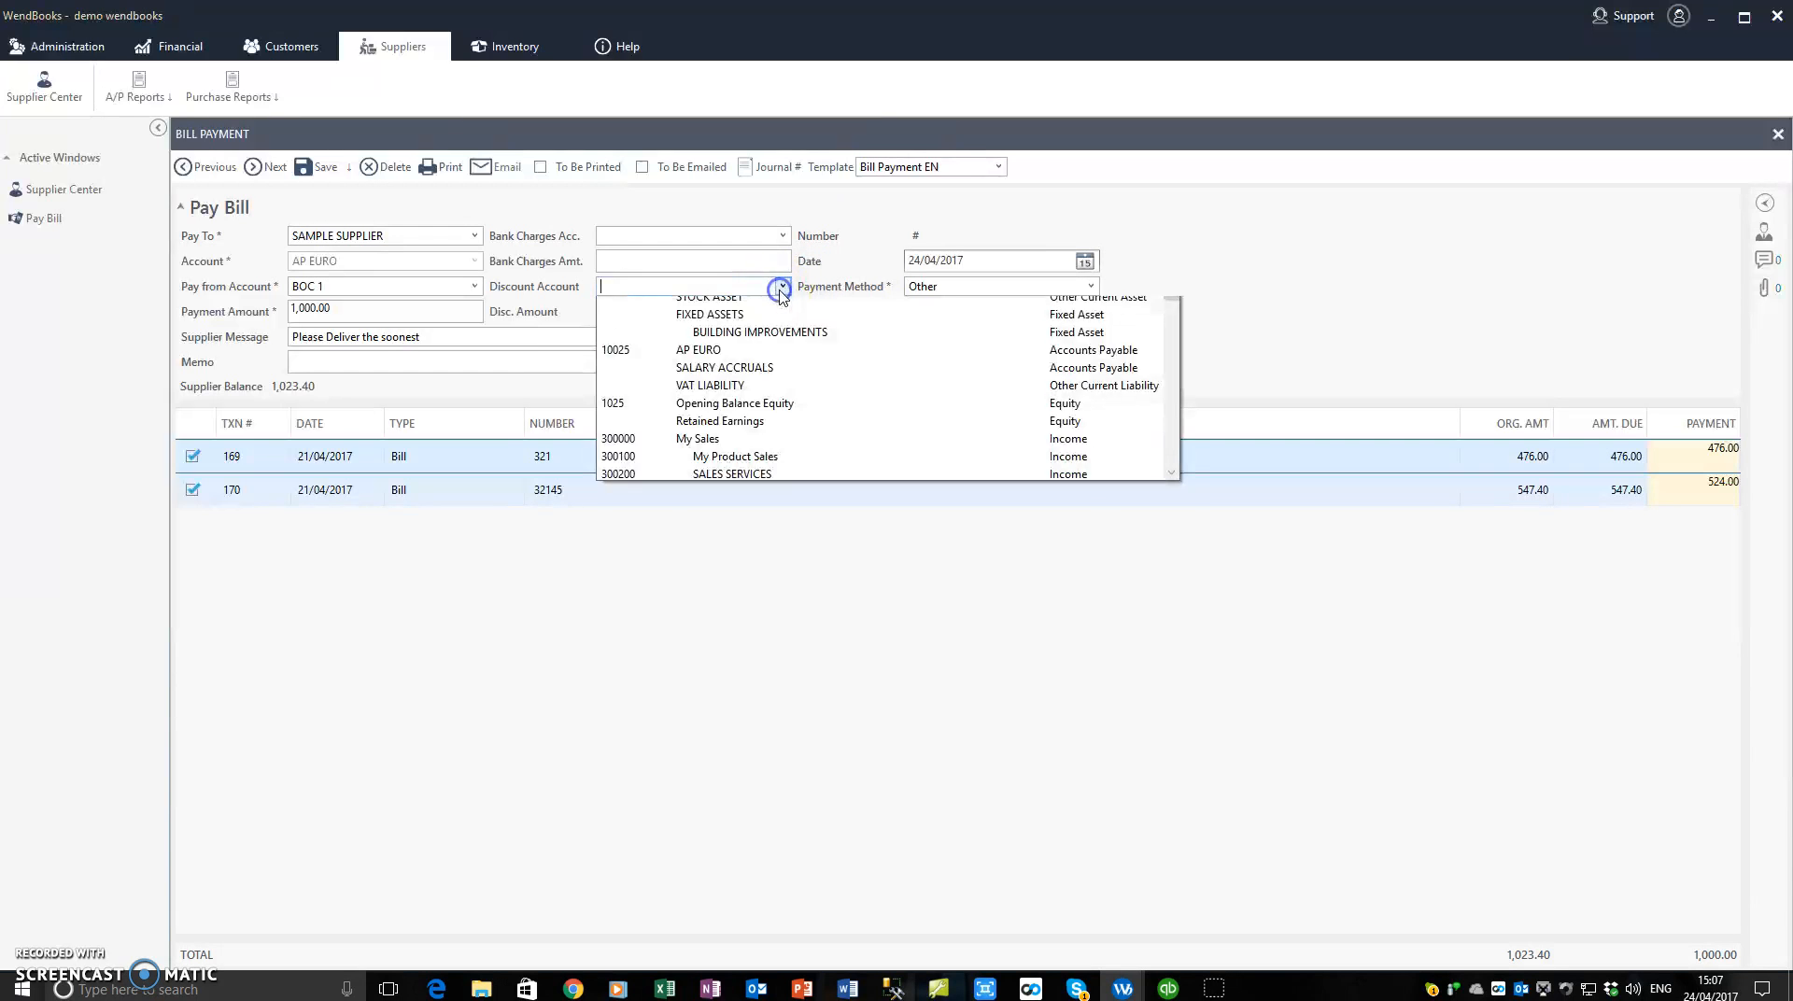
click(751, 288)
click(751, 289)
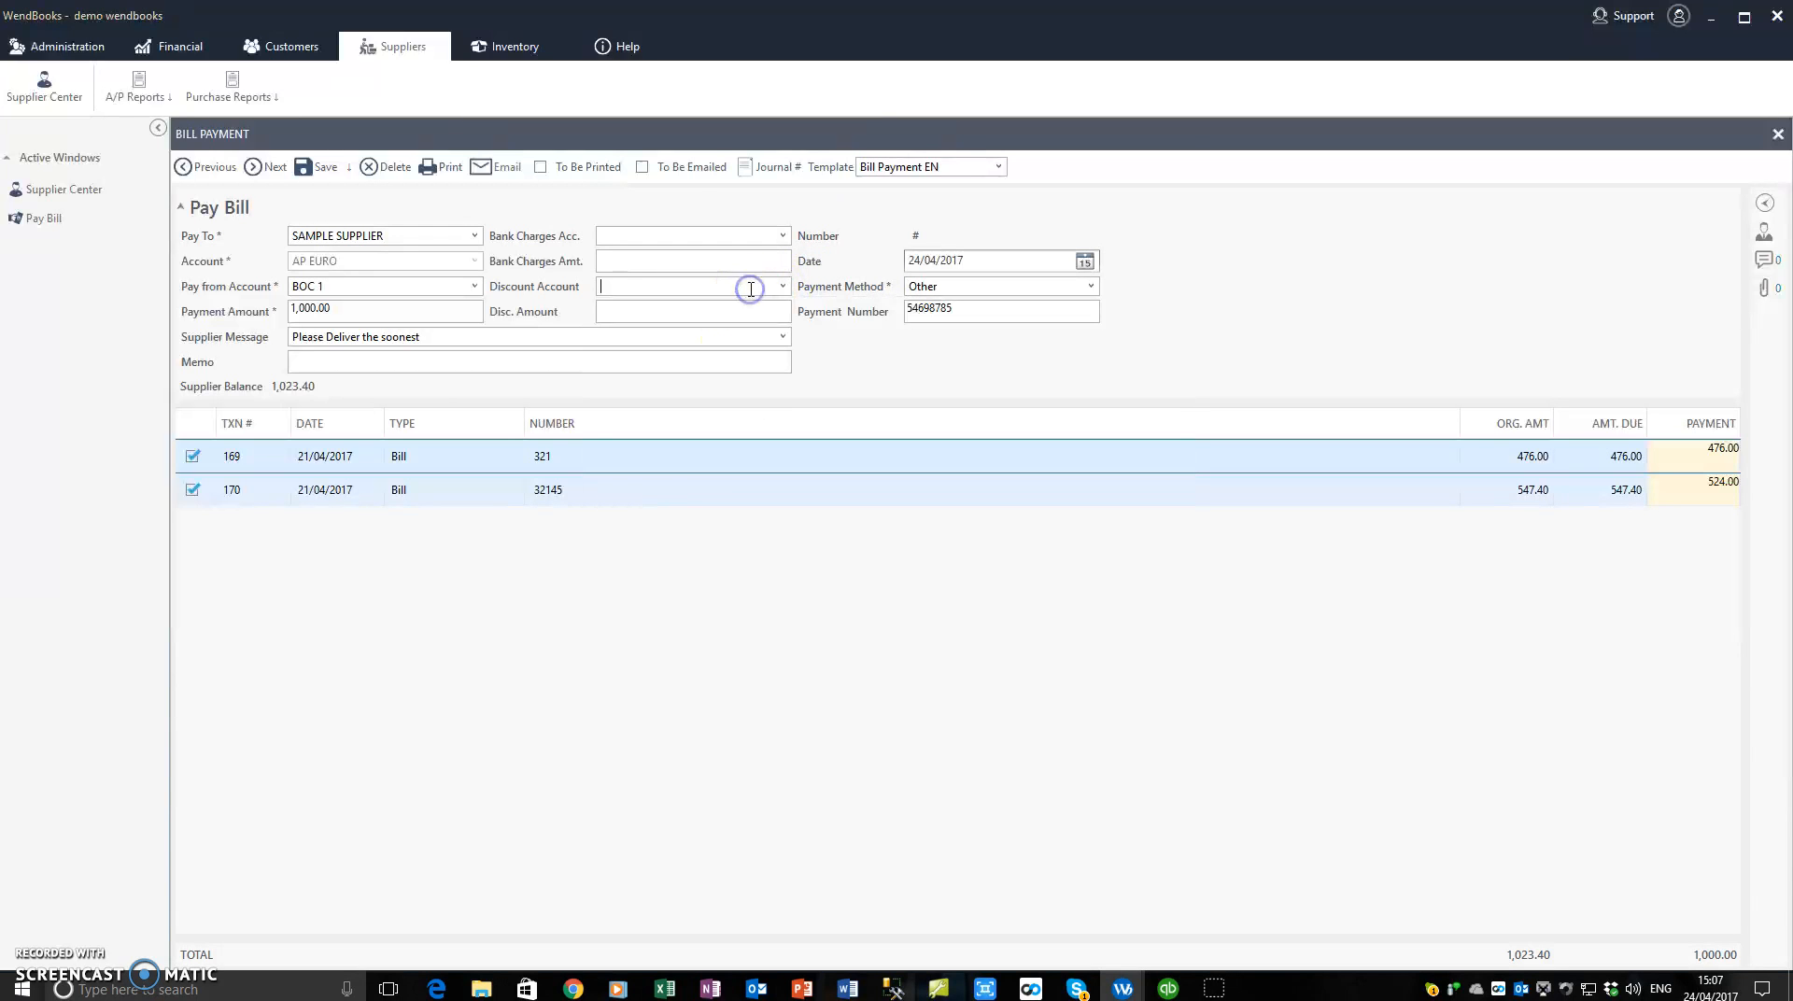
click(781, 287)
scroll(751, 465, down, 1)
scroll(751, 465, down, 7)
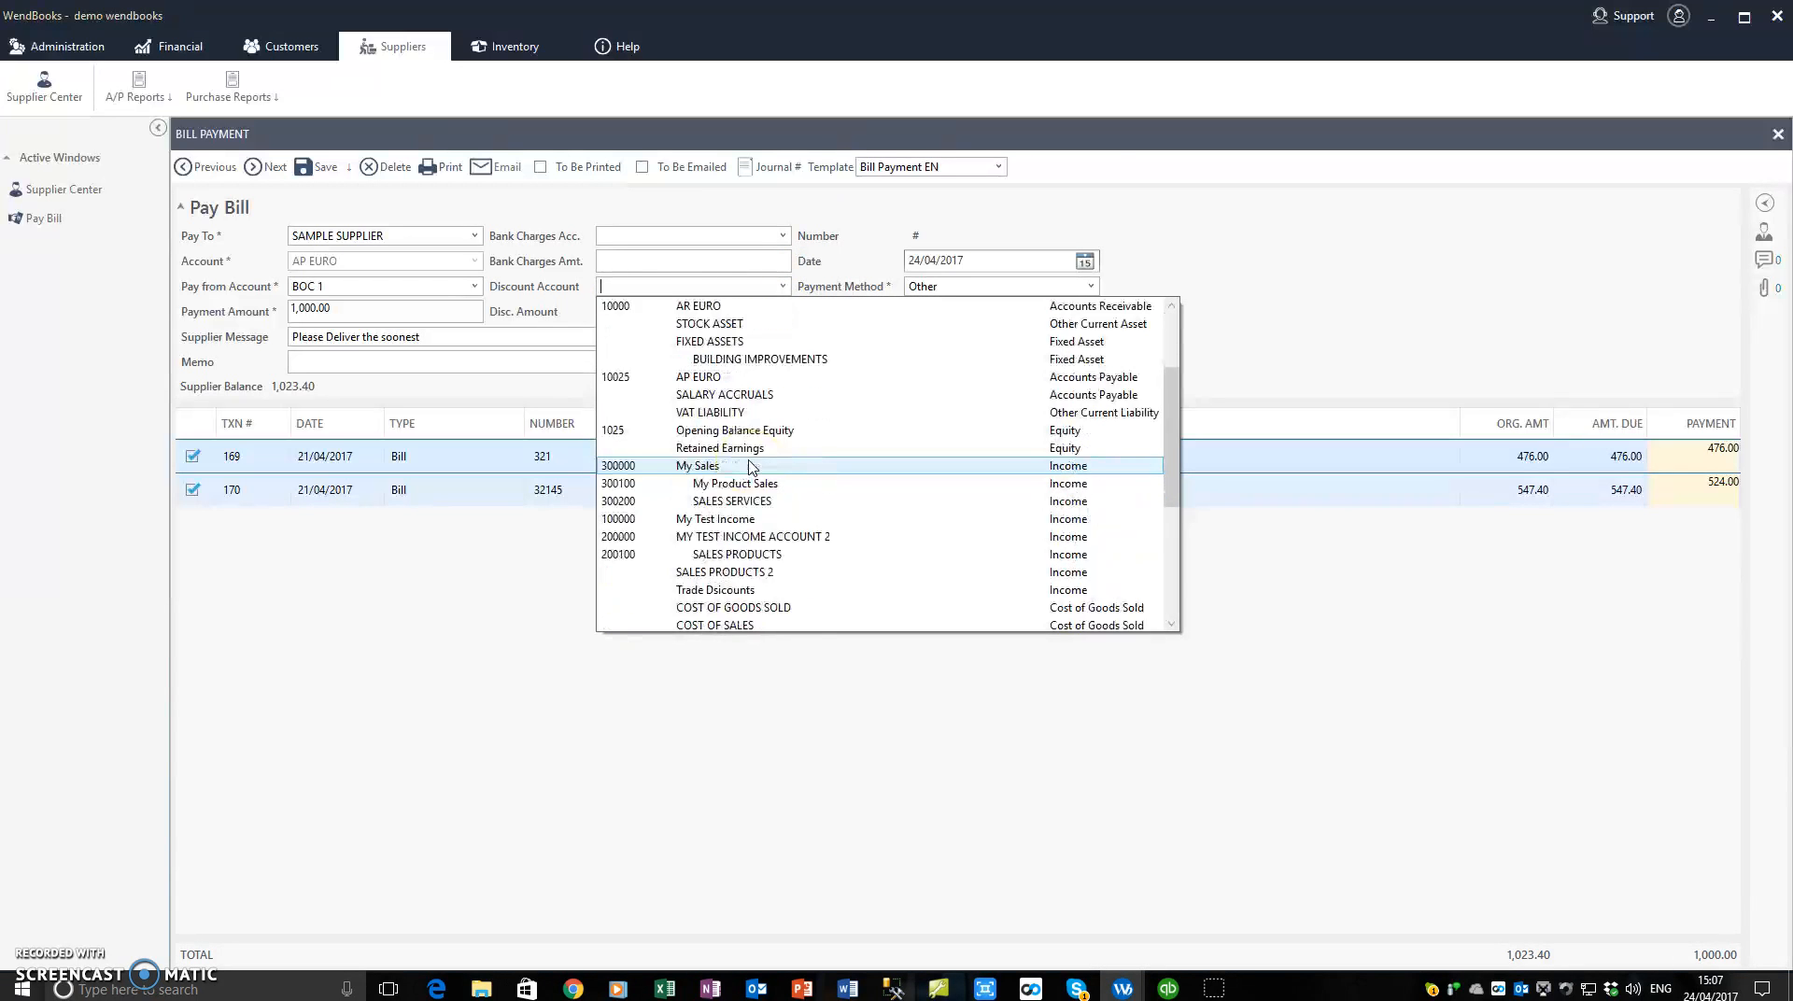
scroll(750, 465, down, 4)
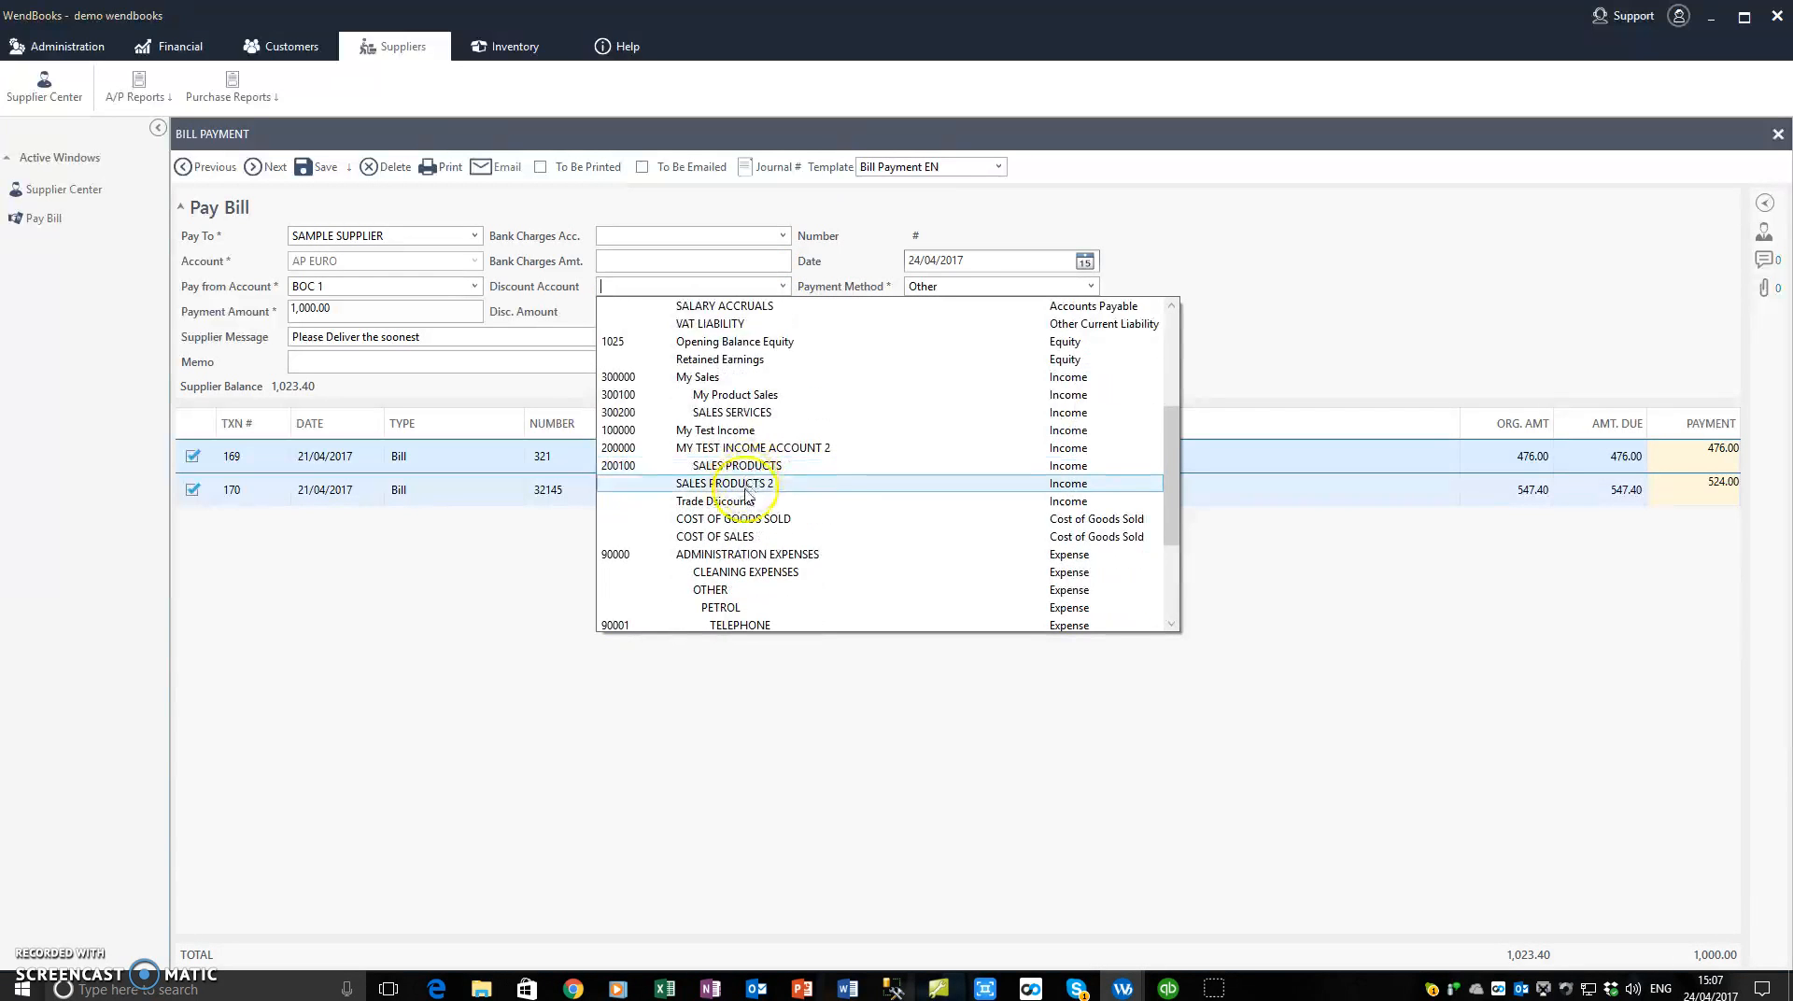
click(740, 499)
click(629, 312)
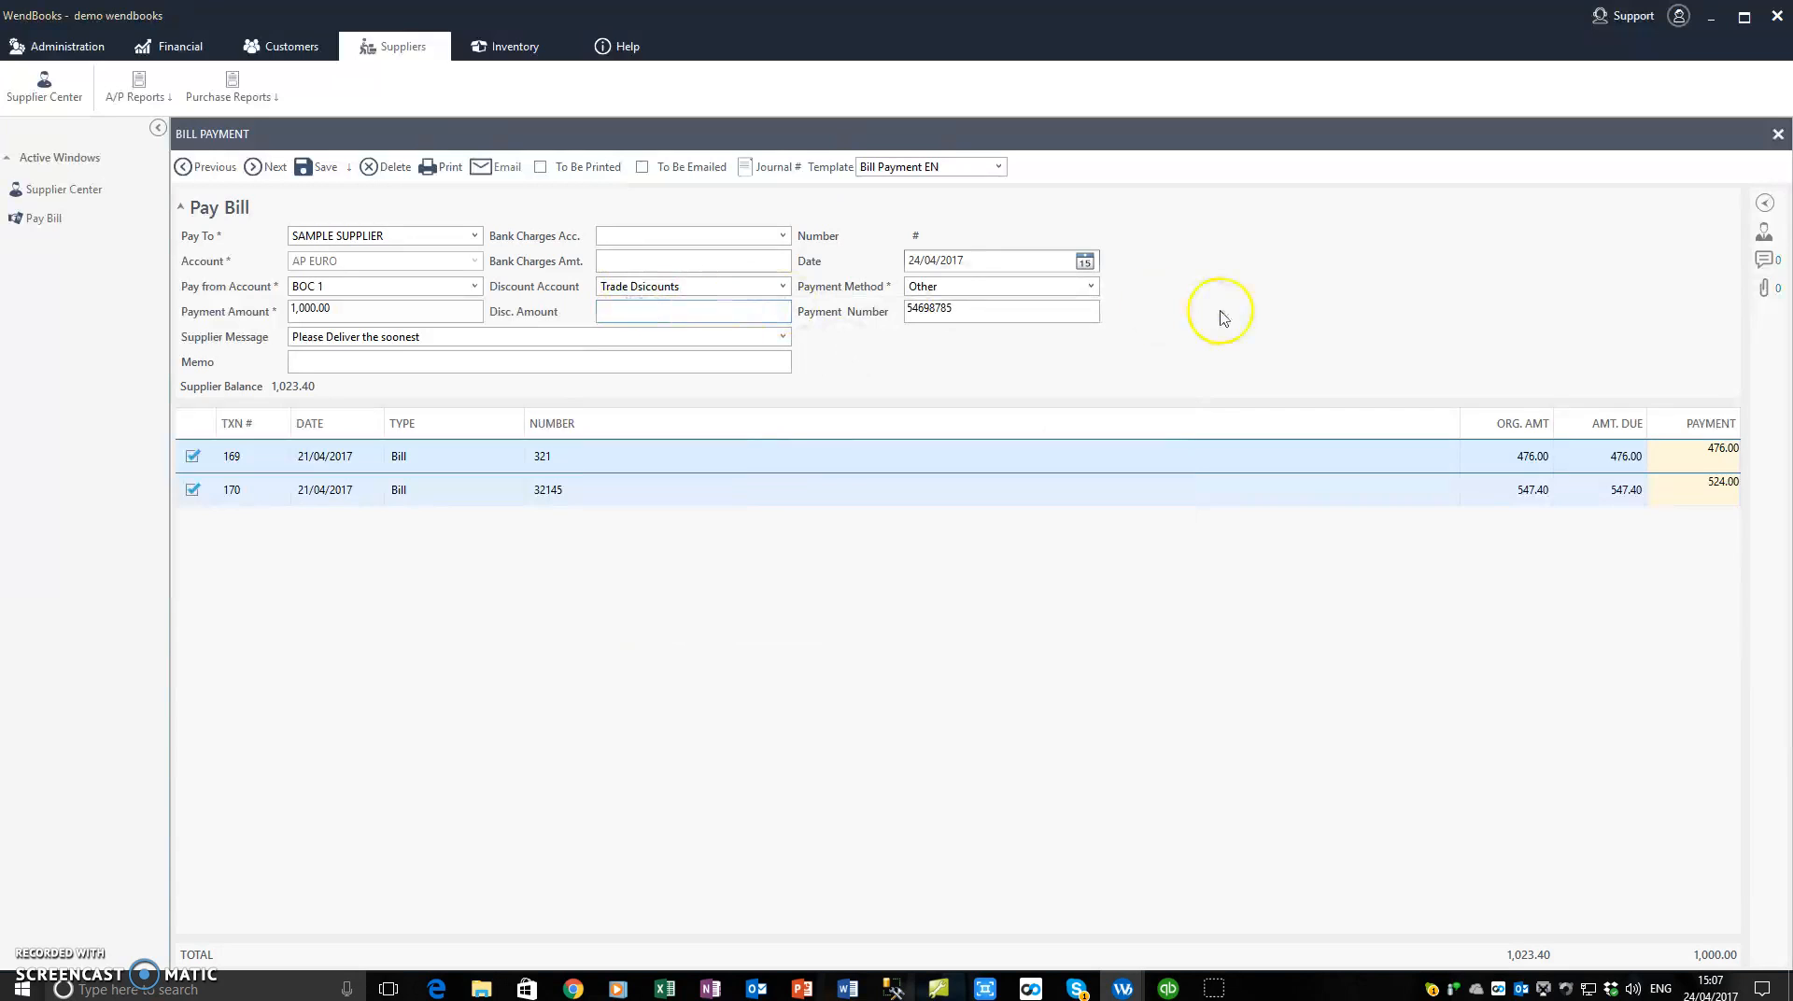
key(Tab)
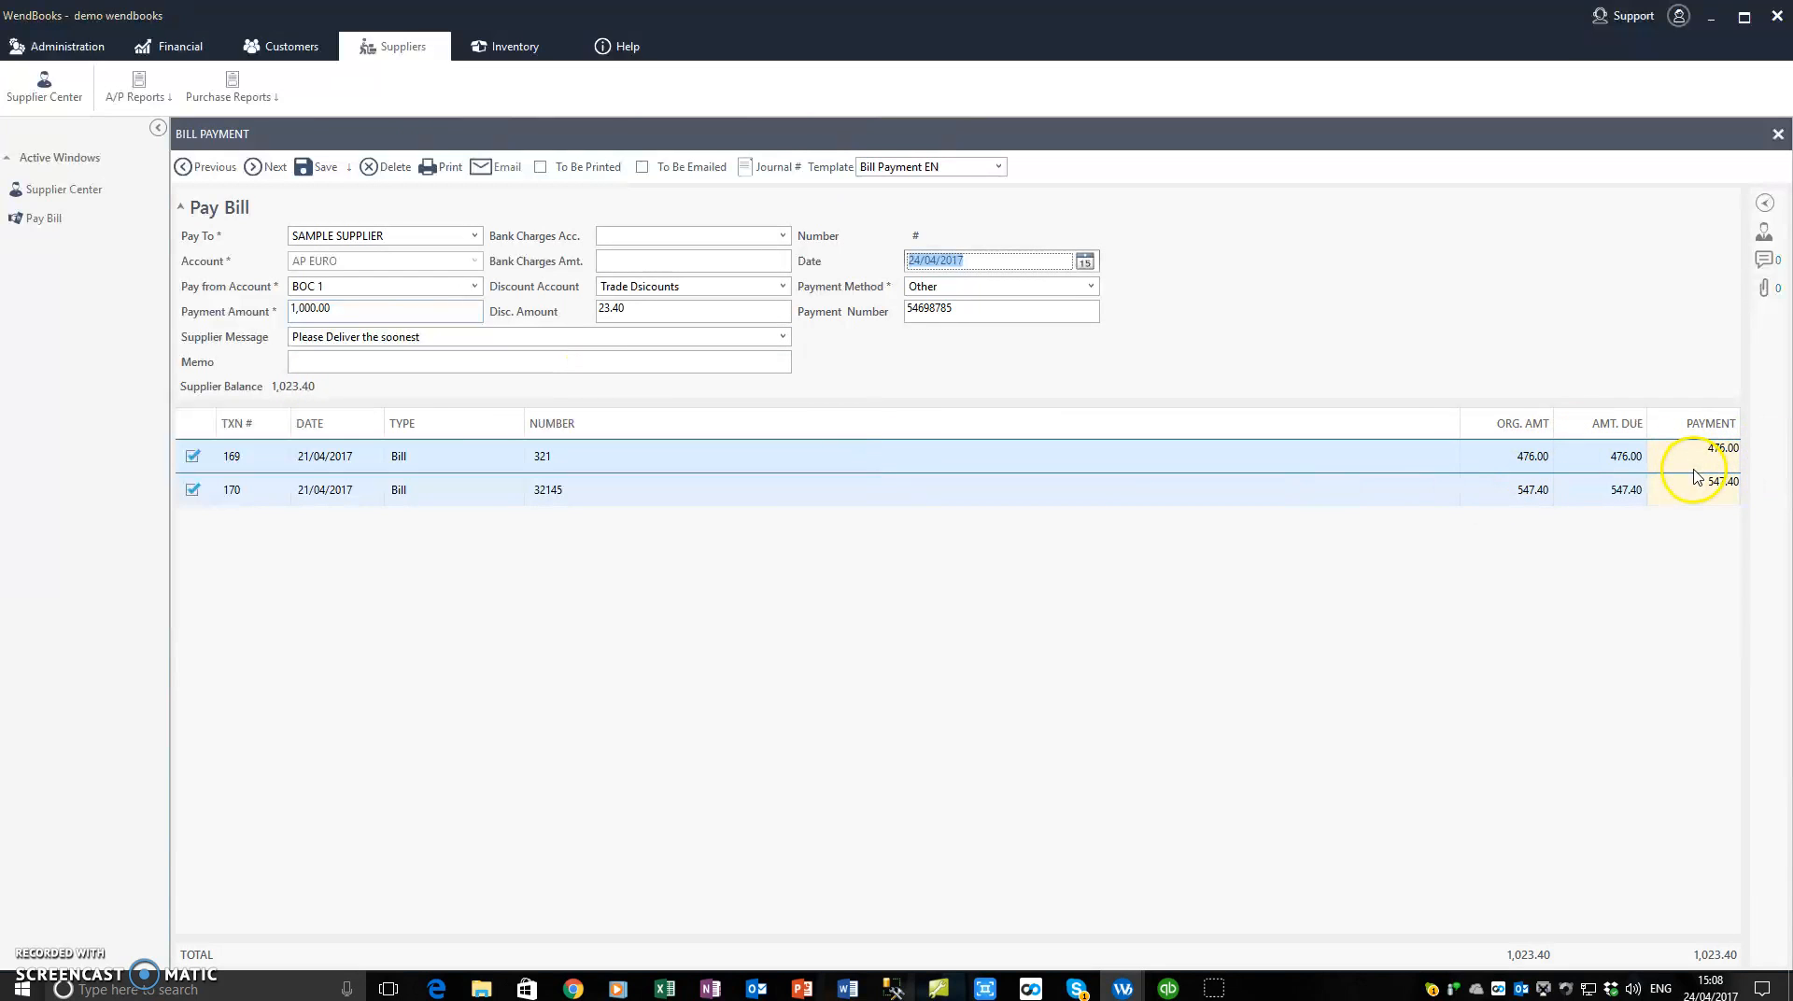
Save the bill payment and review the debit and credit entries in its transaction journal
click(315, 174)
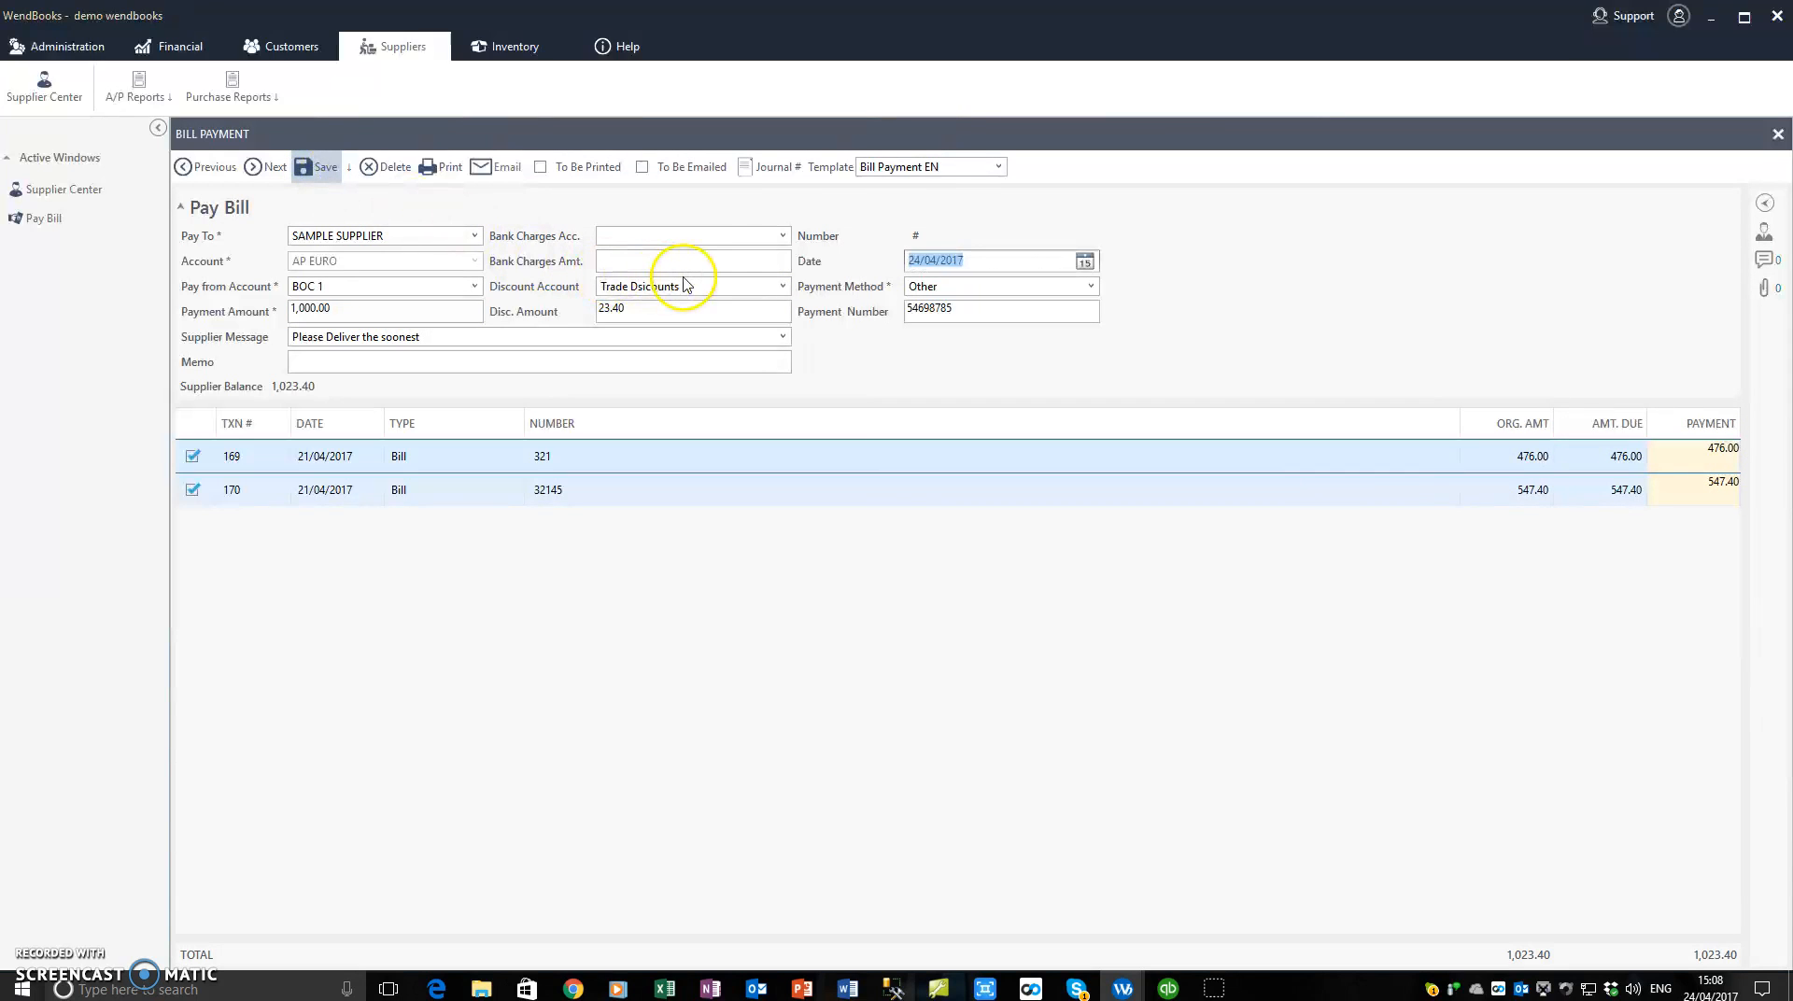
click(771, 171)
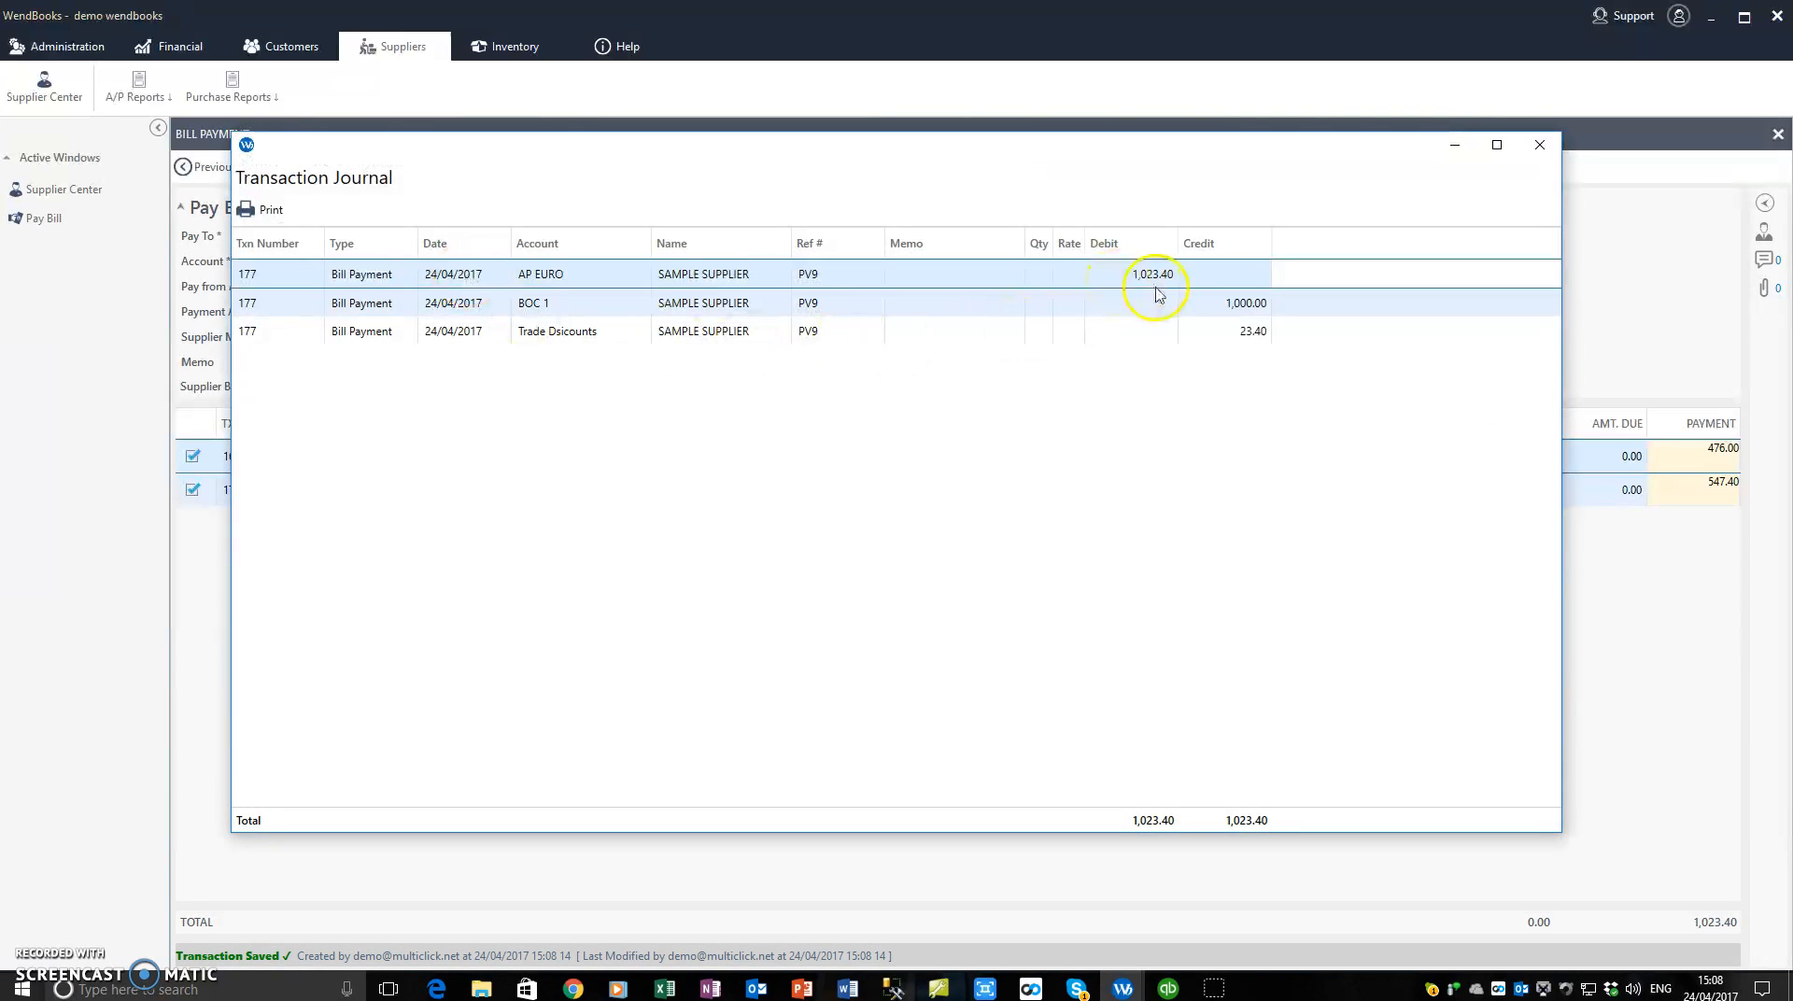
click(1226, 334)
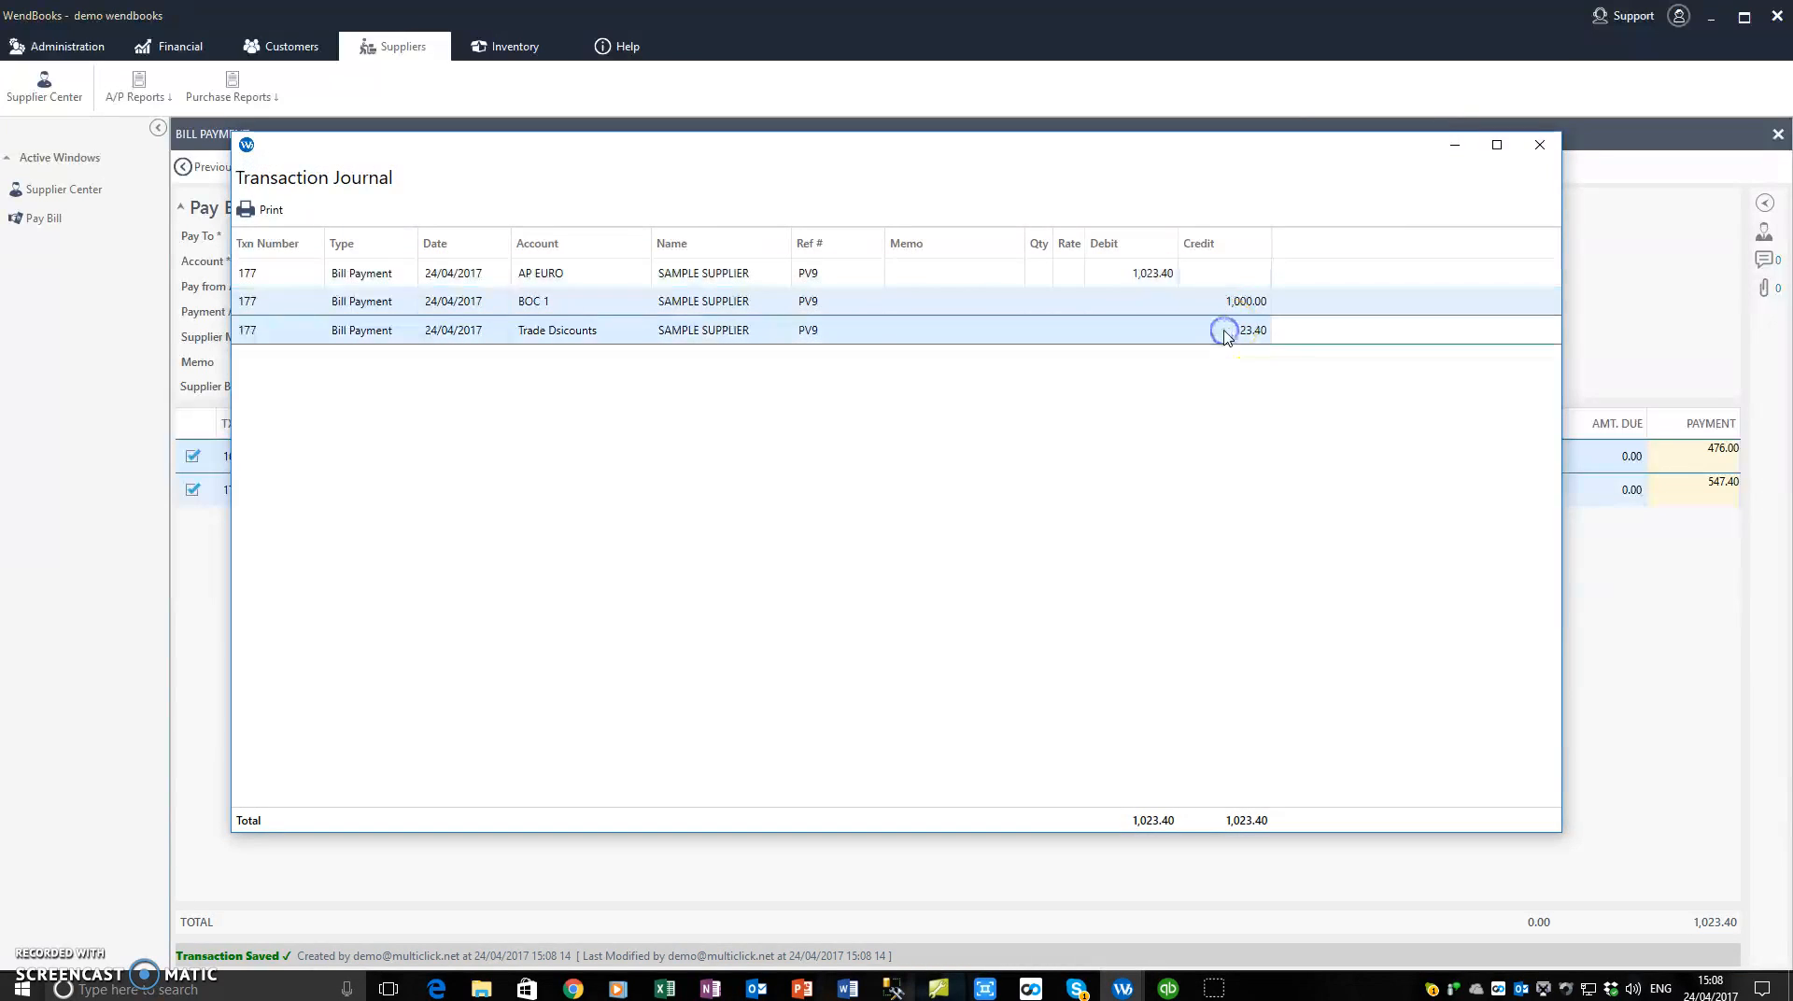
click(1229, 306)
click(1230, 282)
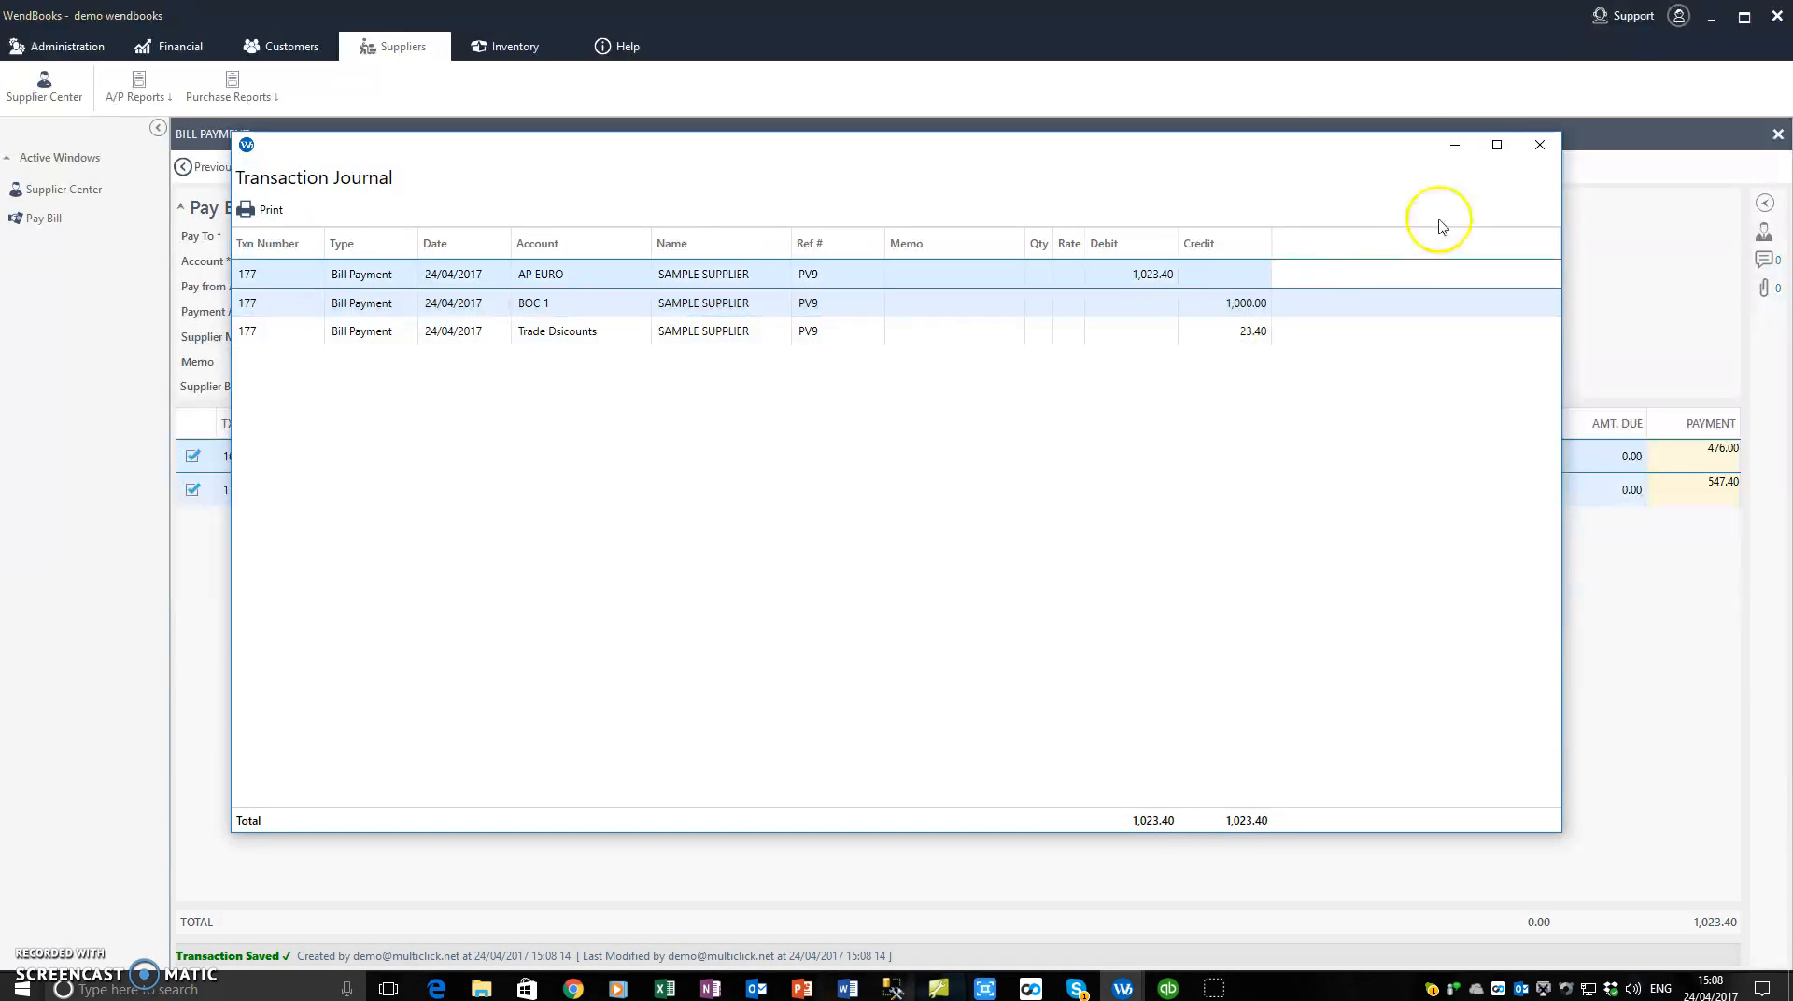
Close the transaction journal and refresh the supplier balances and transactions in the Supplier Center
click(1539, 147)
click(30, 189)
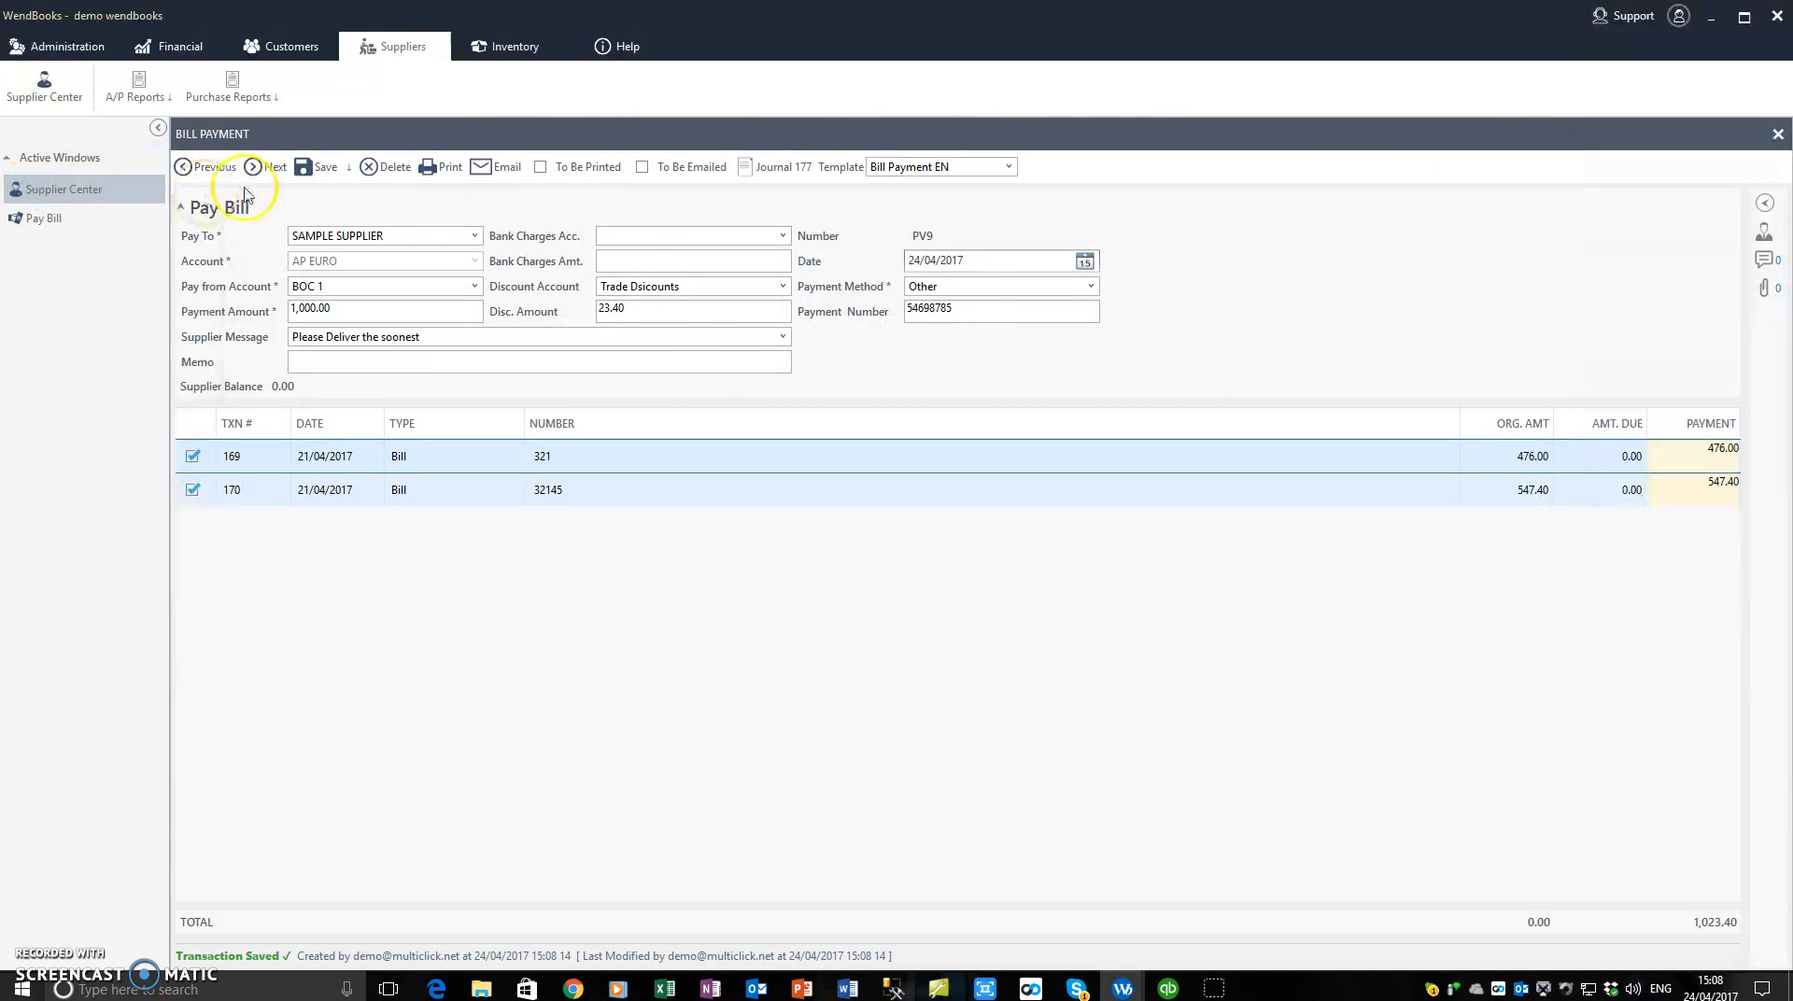
click(193, 166)
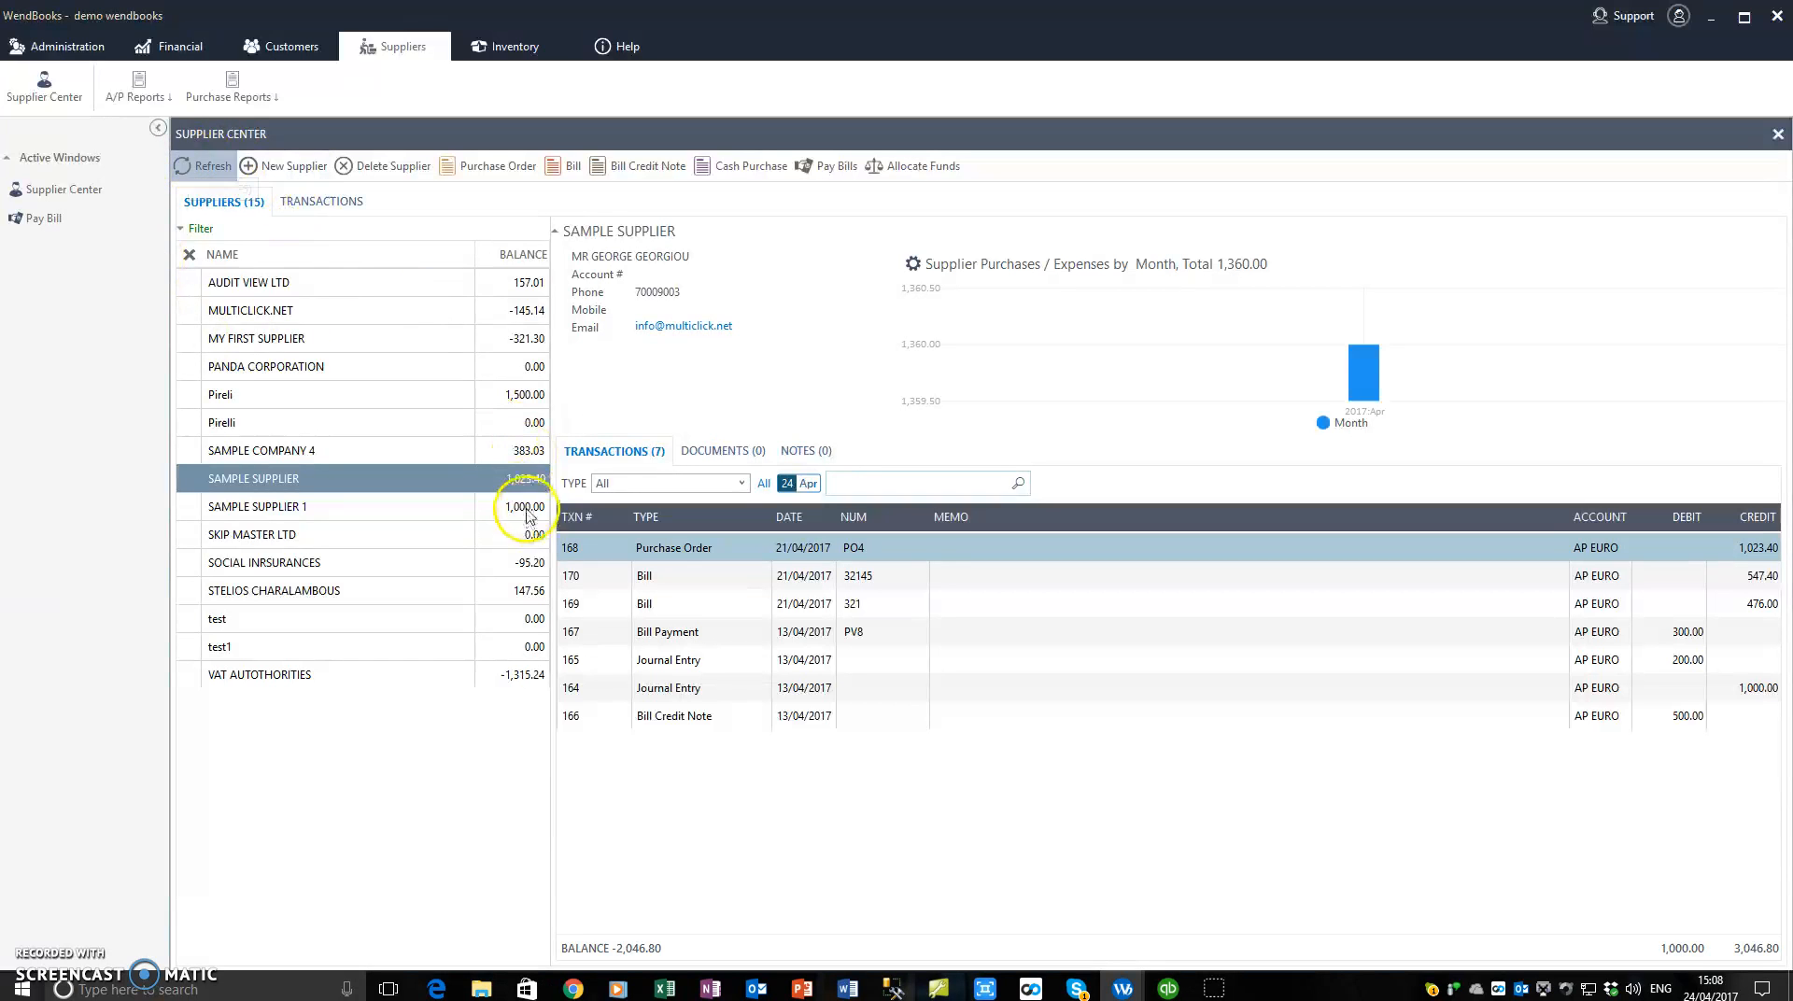
Close the SAMPLE SUPPLIER bill payment without saving the changes and refresh the Supplier Center
click(76, 228)
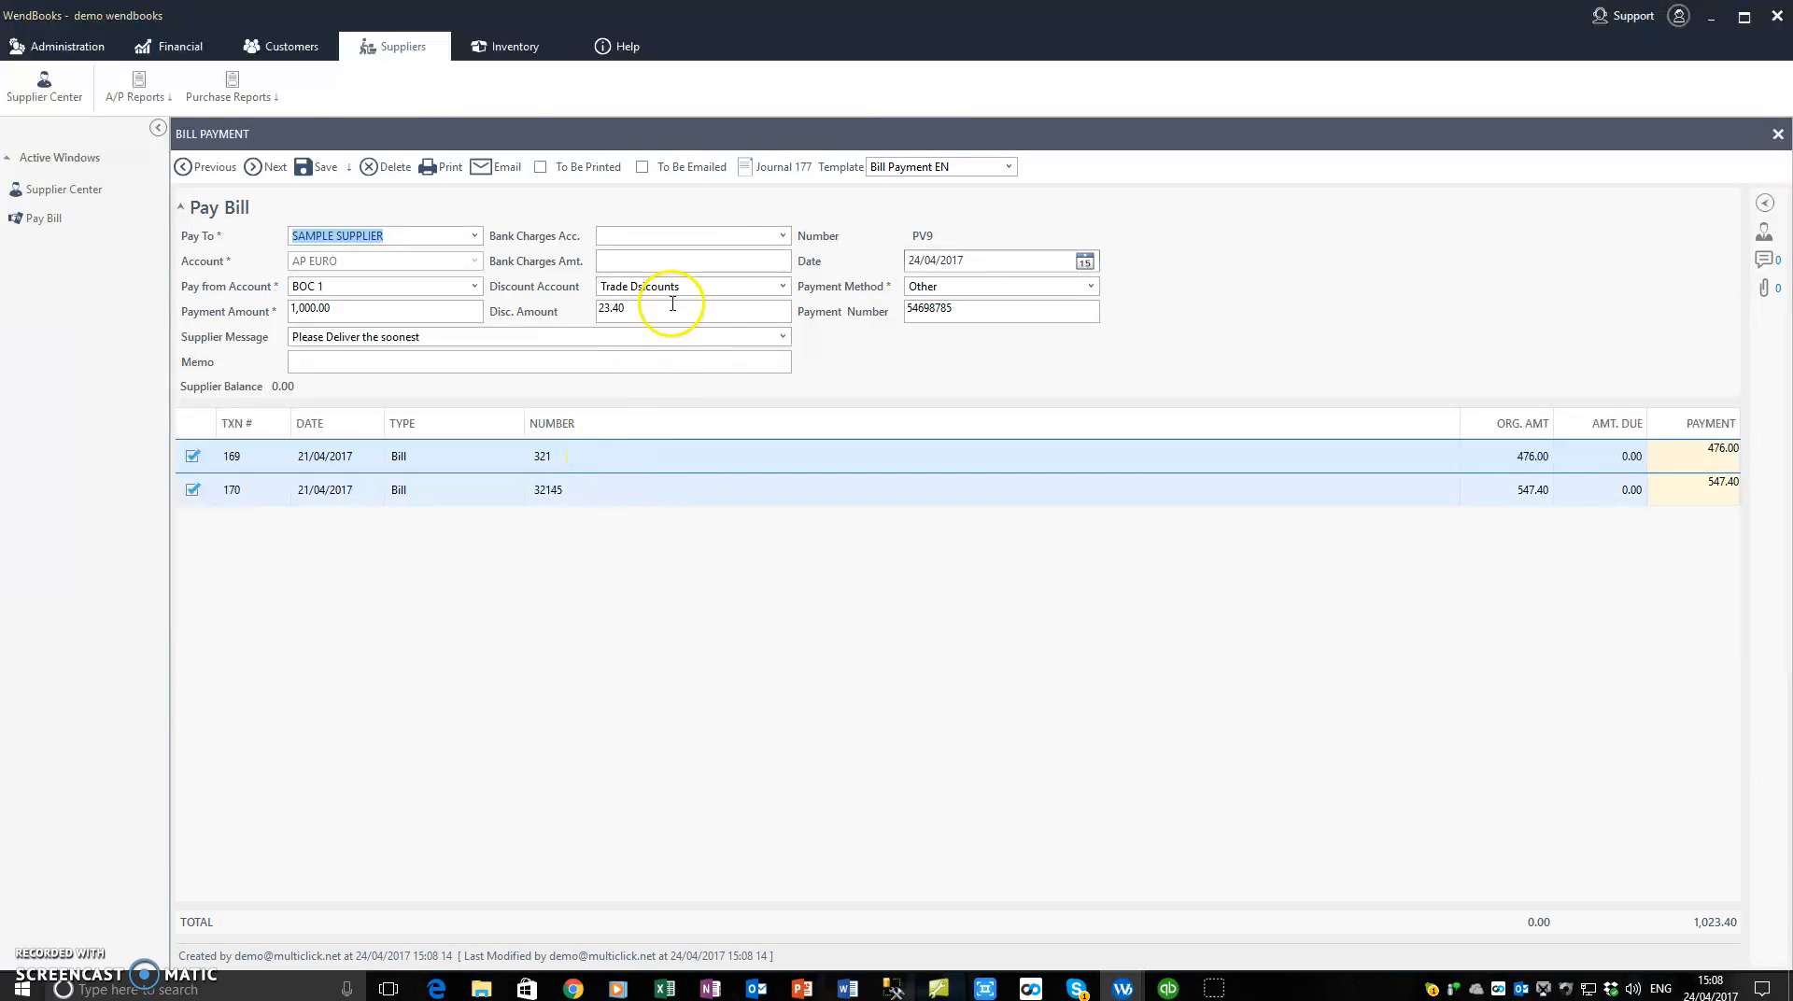
click(1778, 134)
click(941, 565)
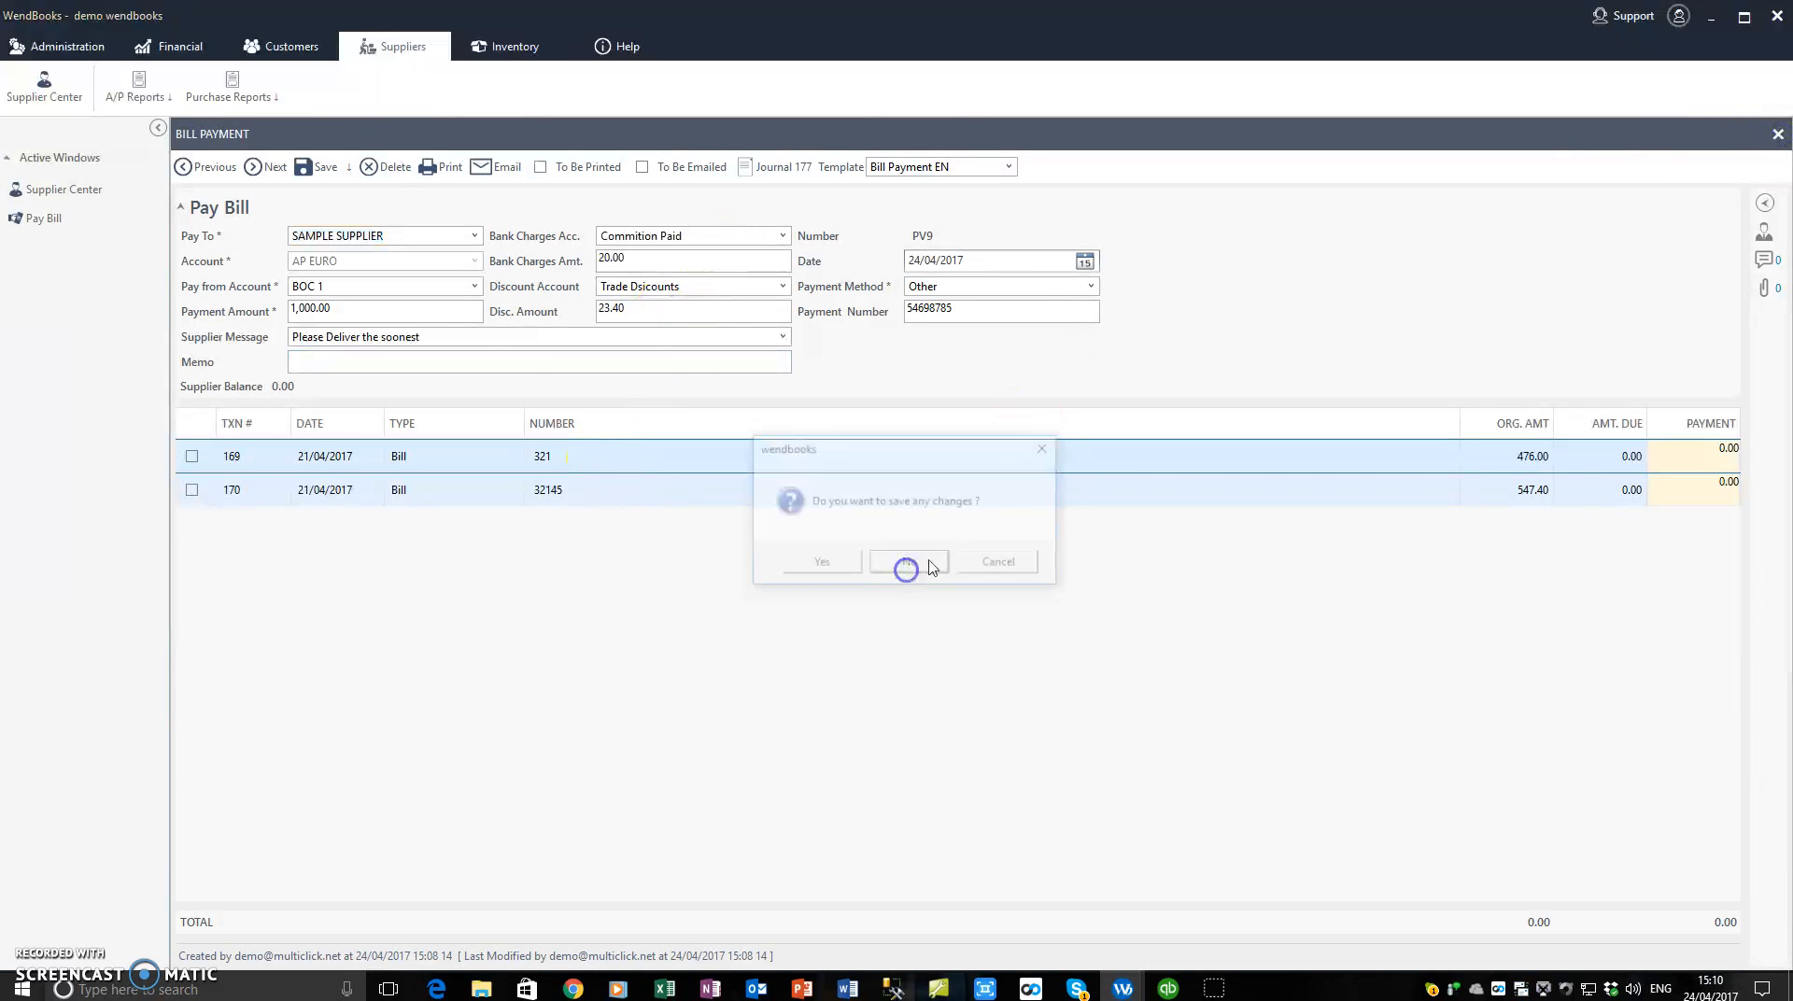
click(192, 166)
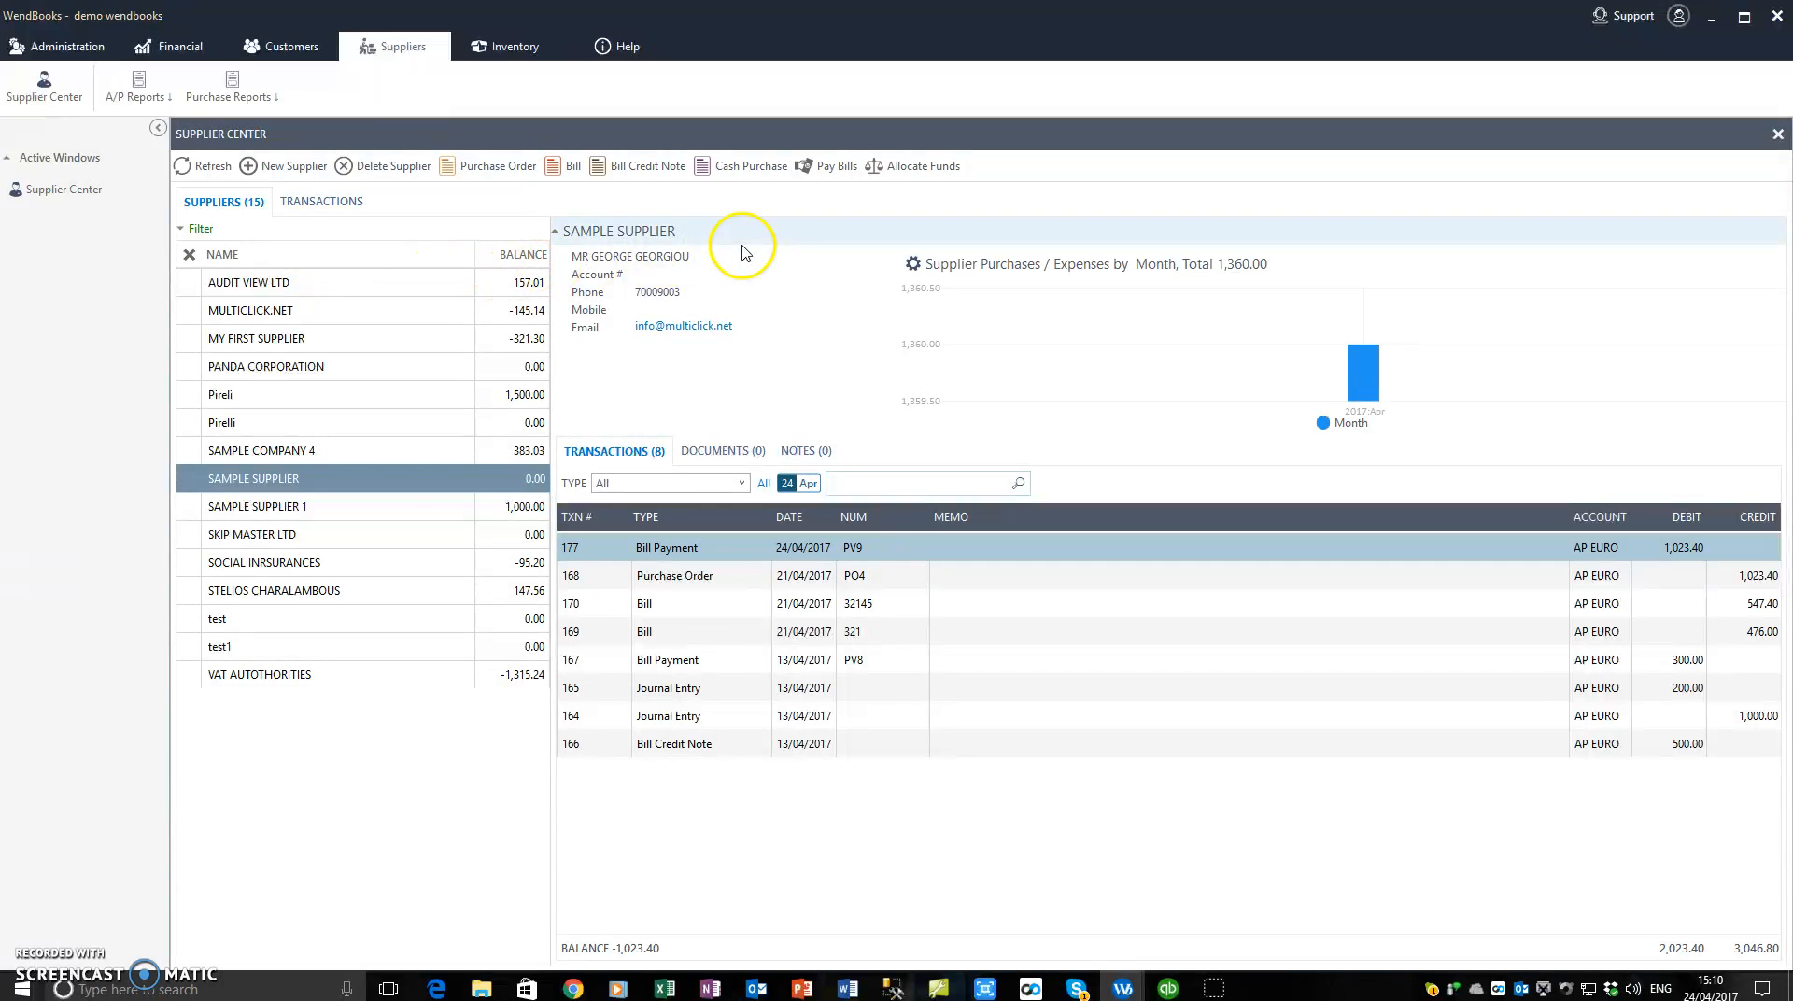
Start a new bill payment and set its payee to SAMPLE SUPPLIER 1
click(369, 515)
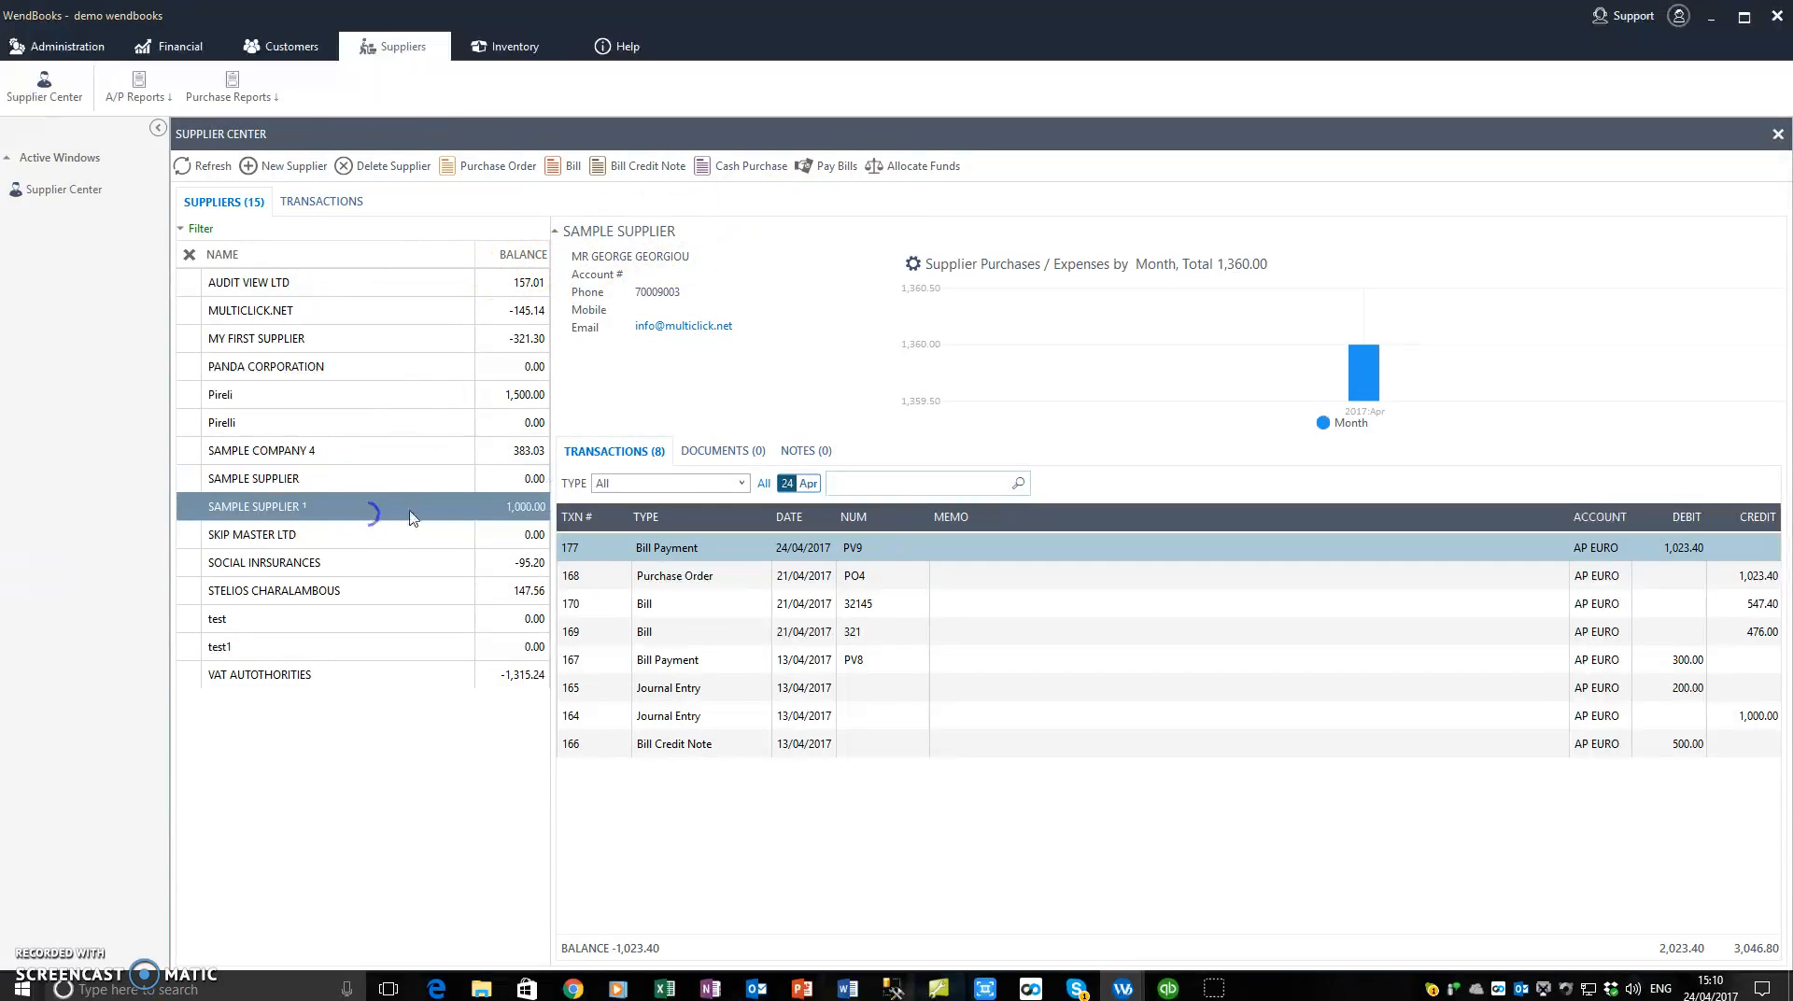
click(841, 170)
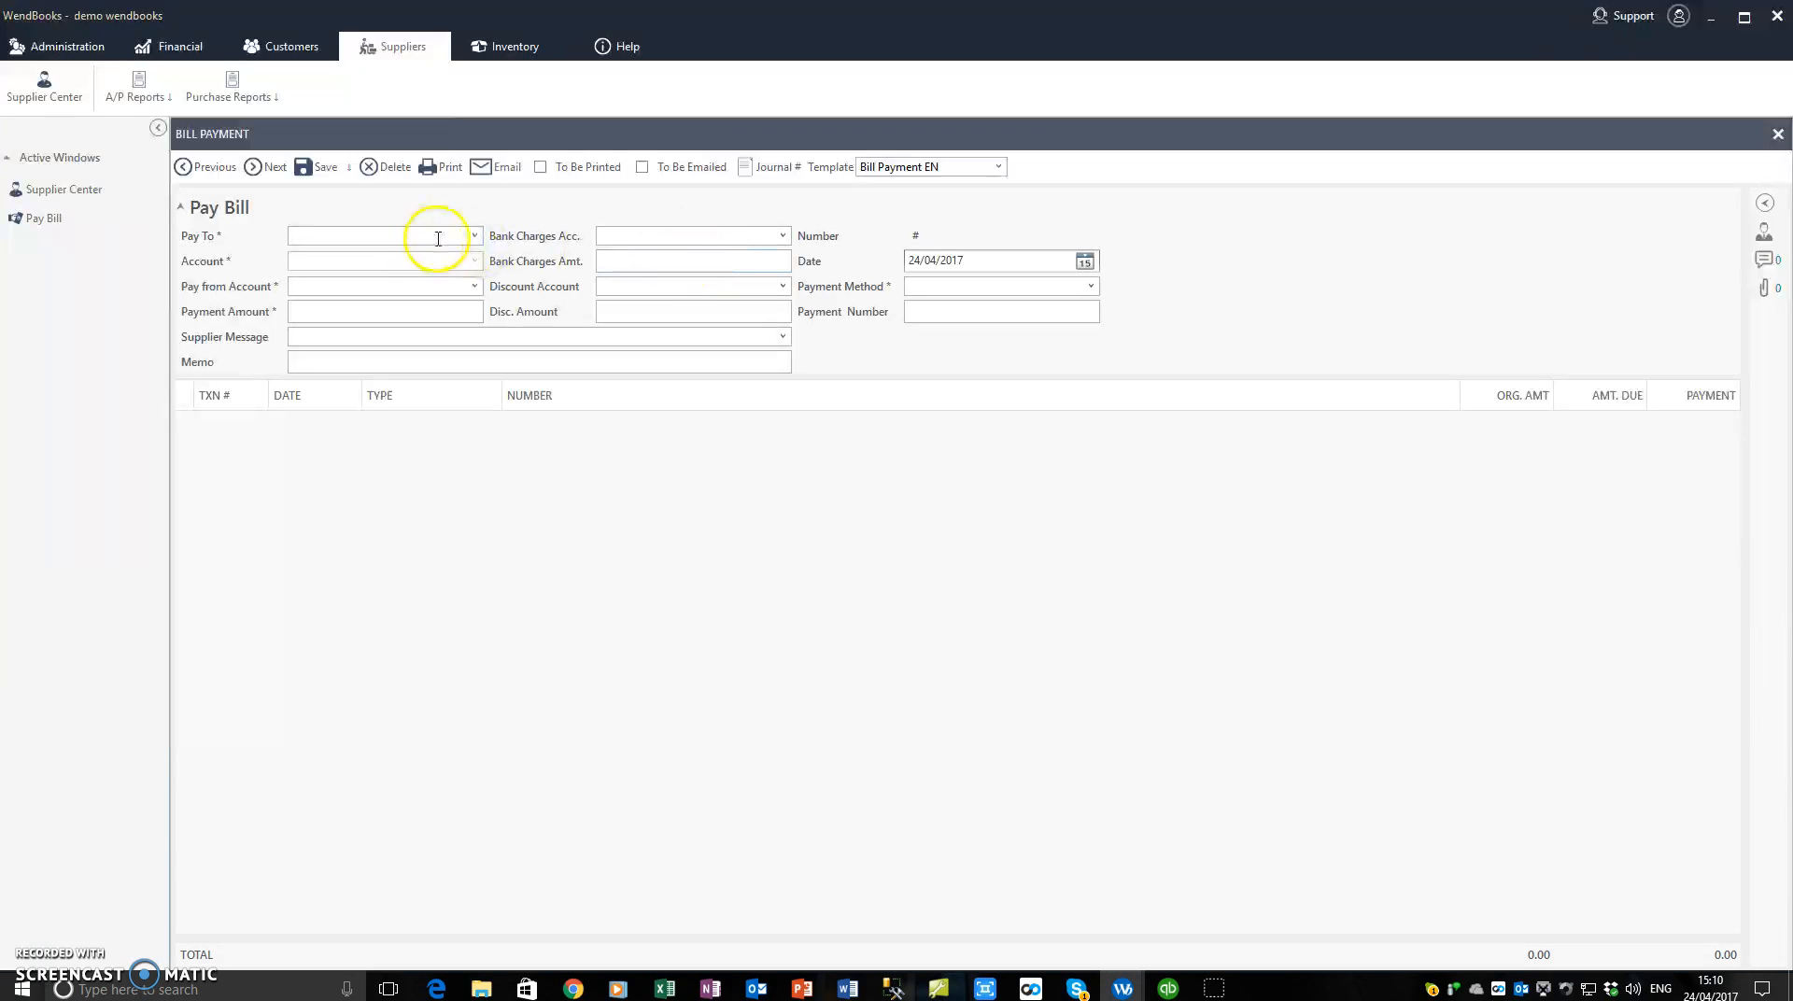
click(475, 236)
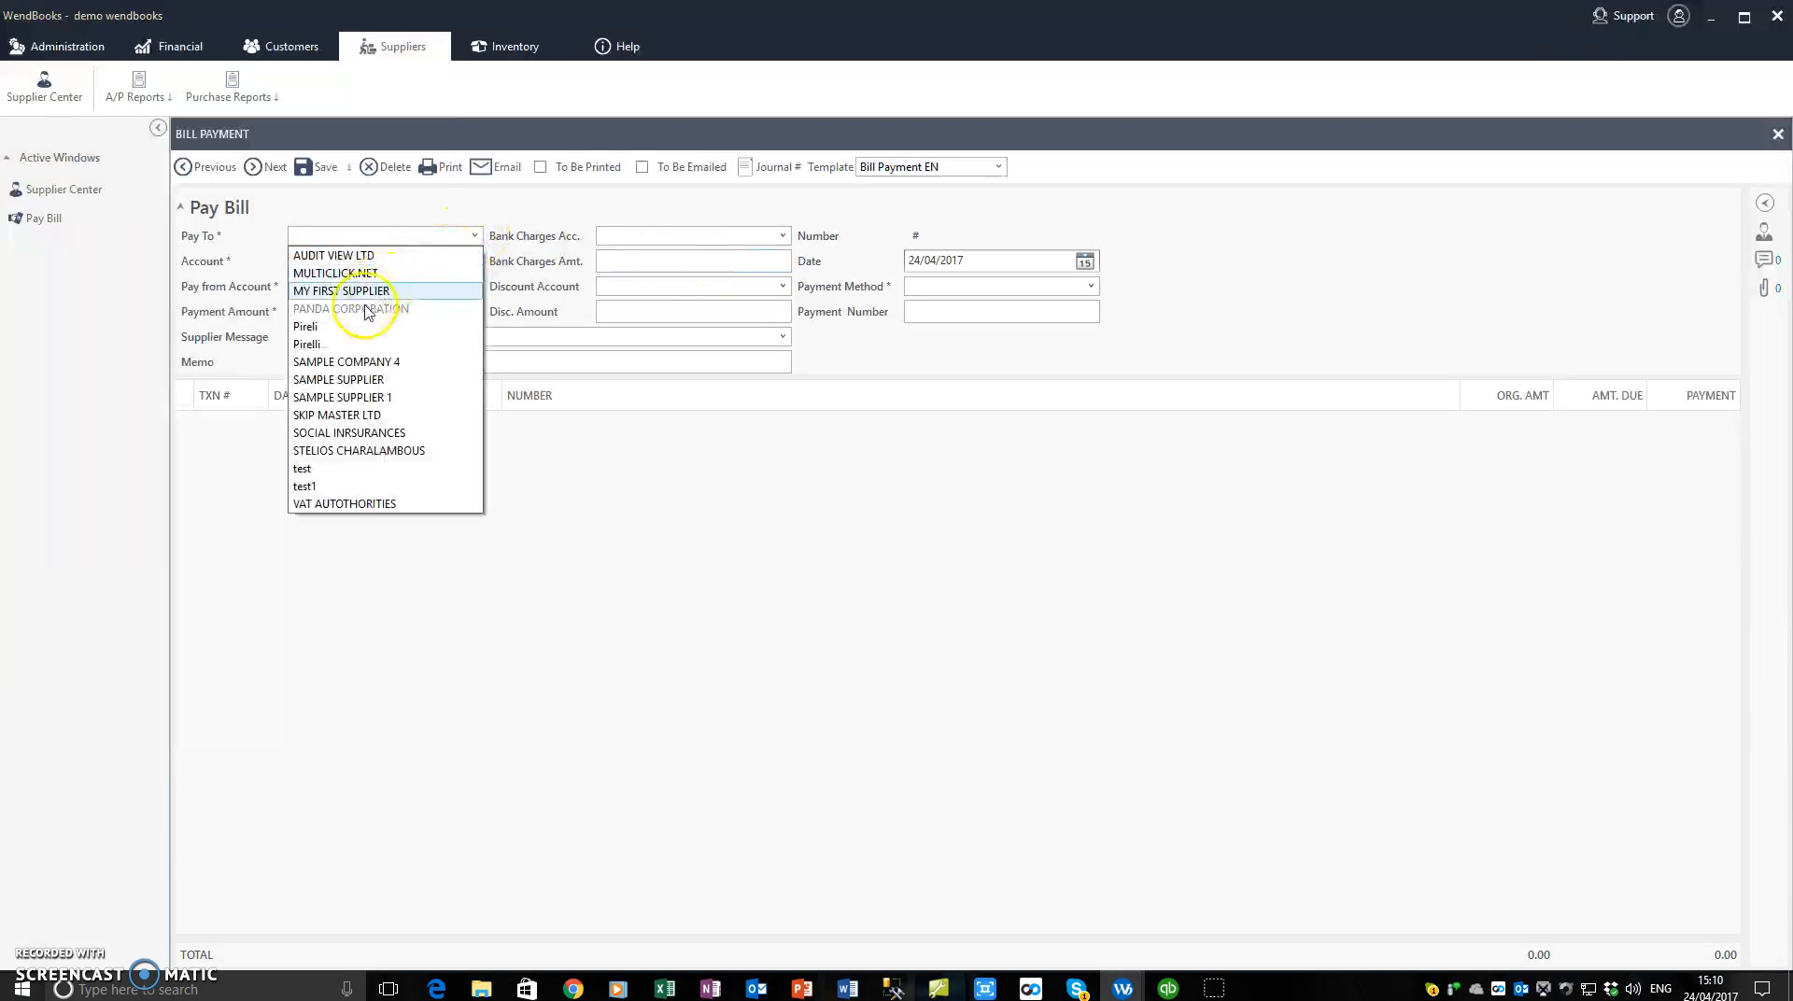
click(357, 380)
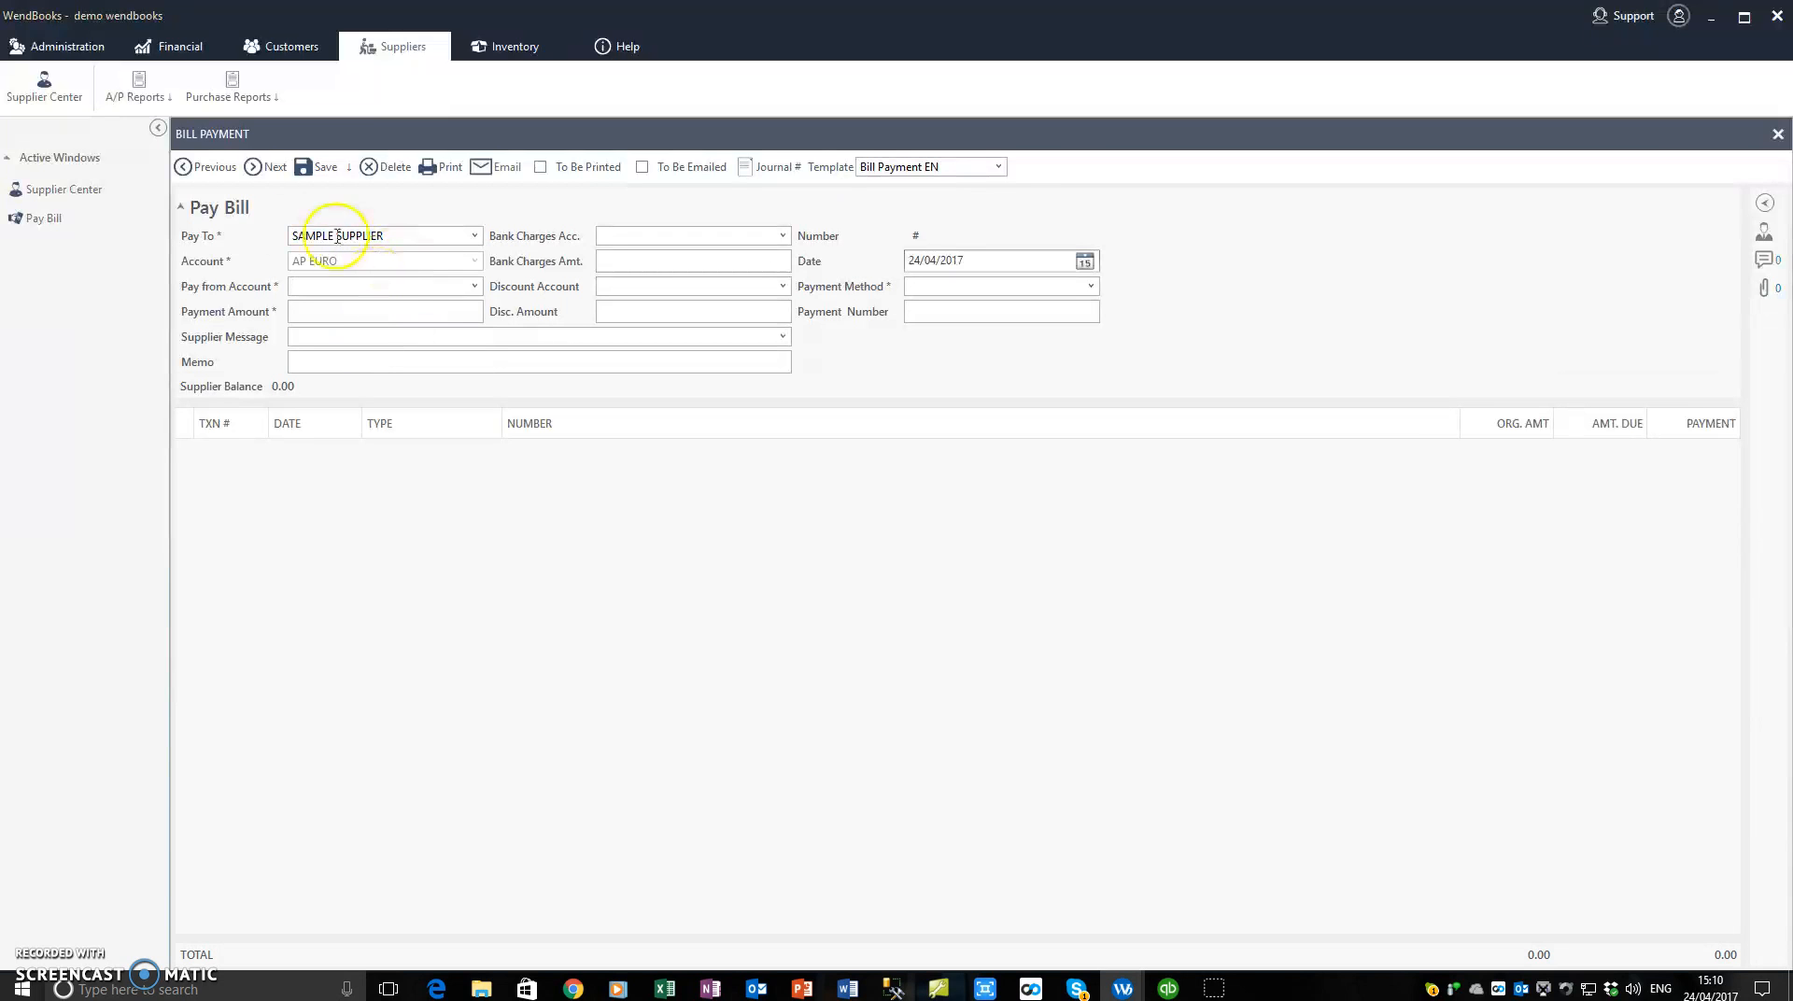
click(60, 198)
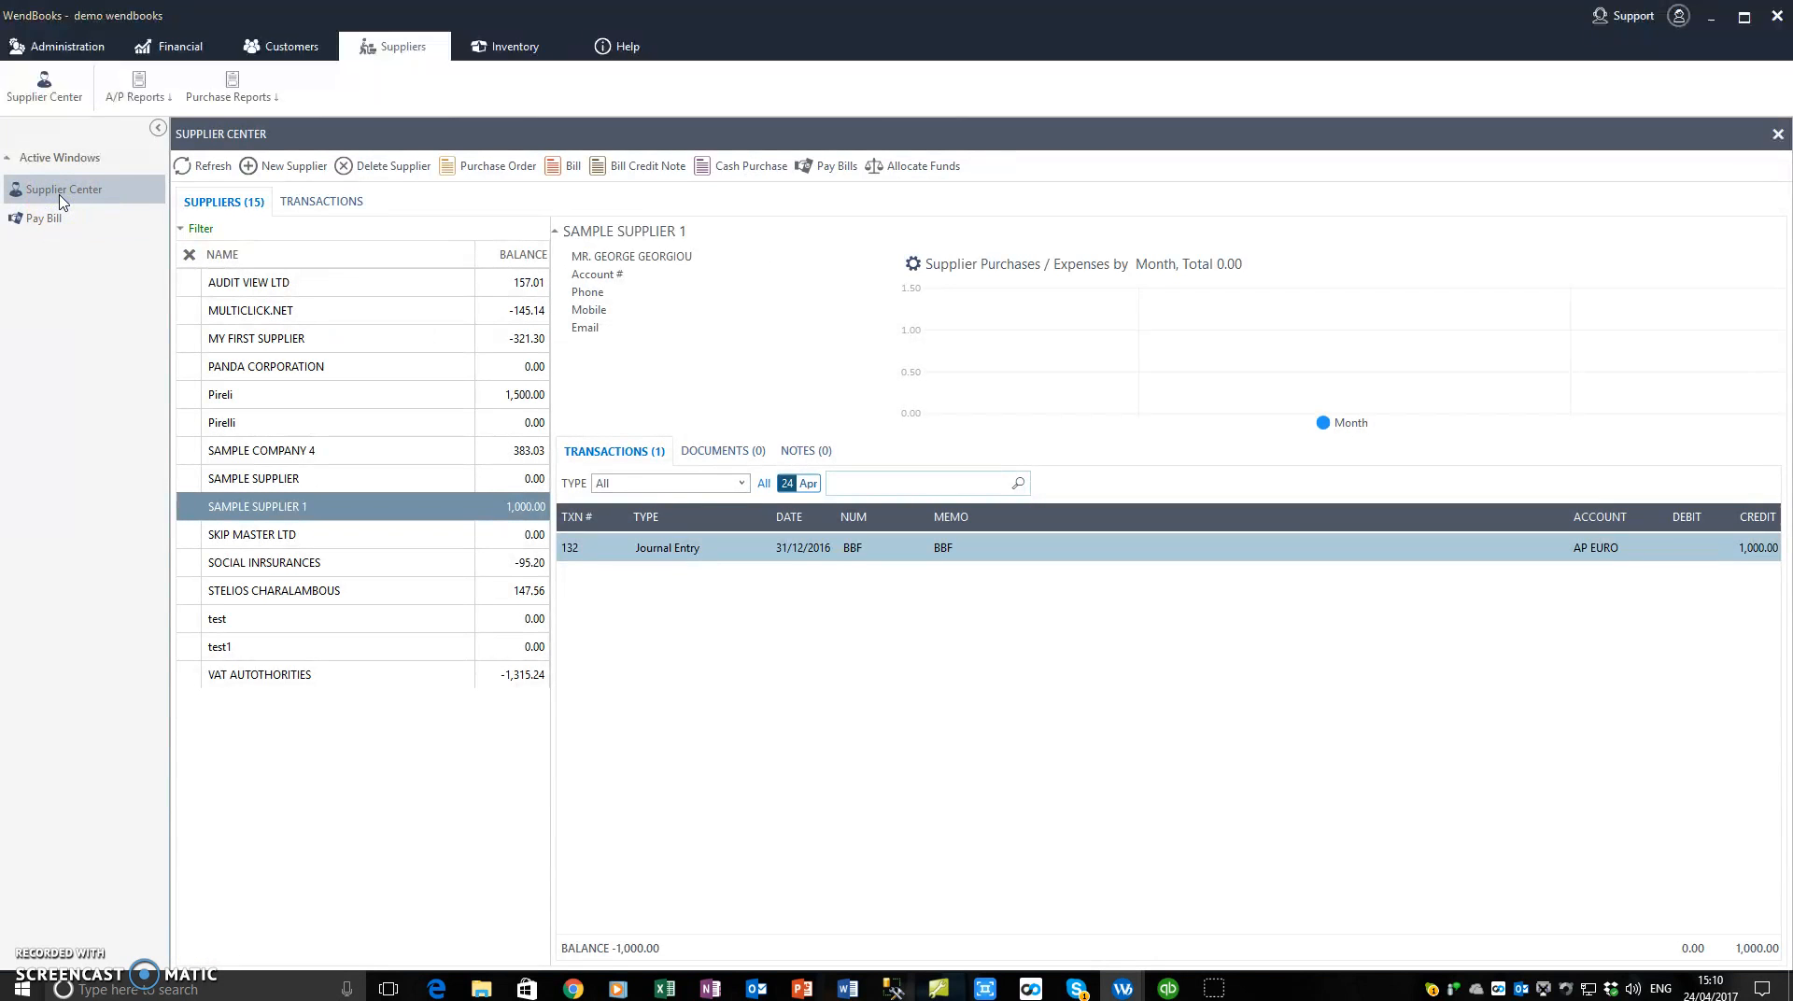
click(44, 218)
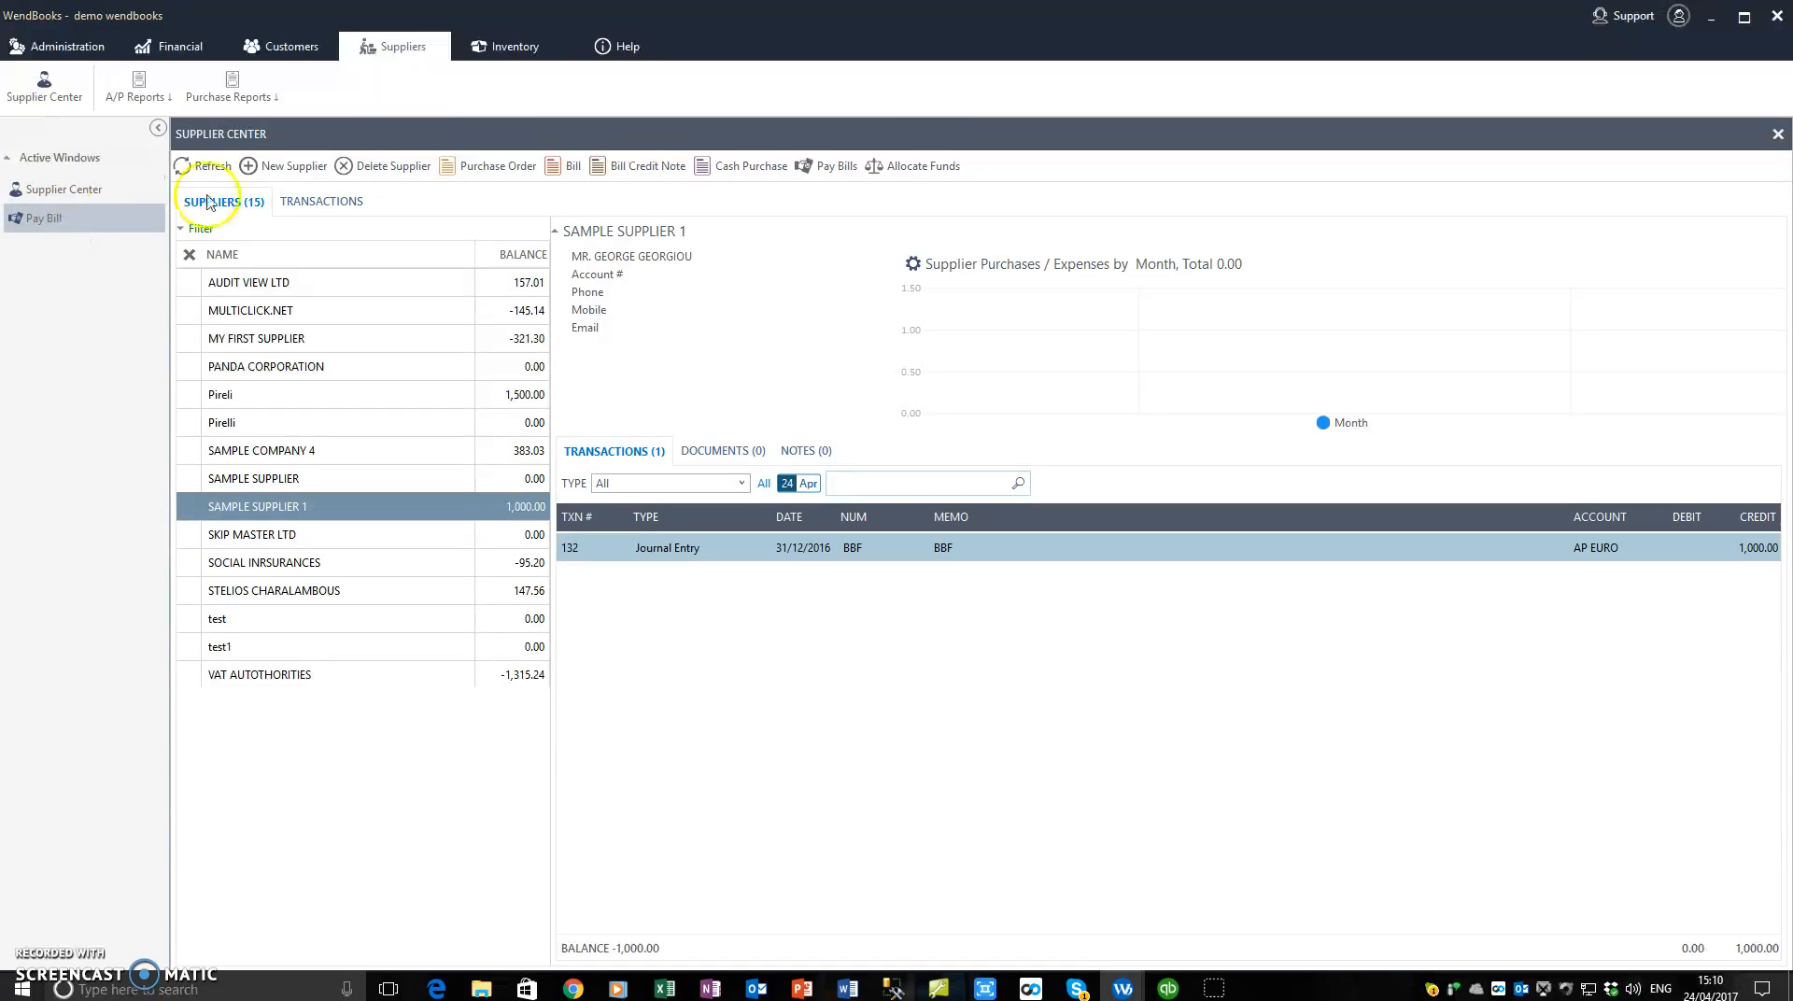
click(470, 236)
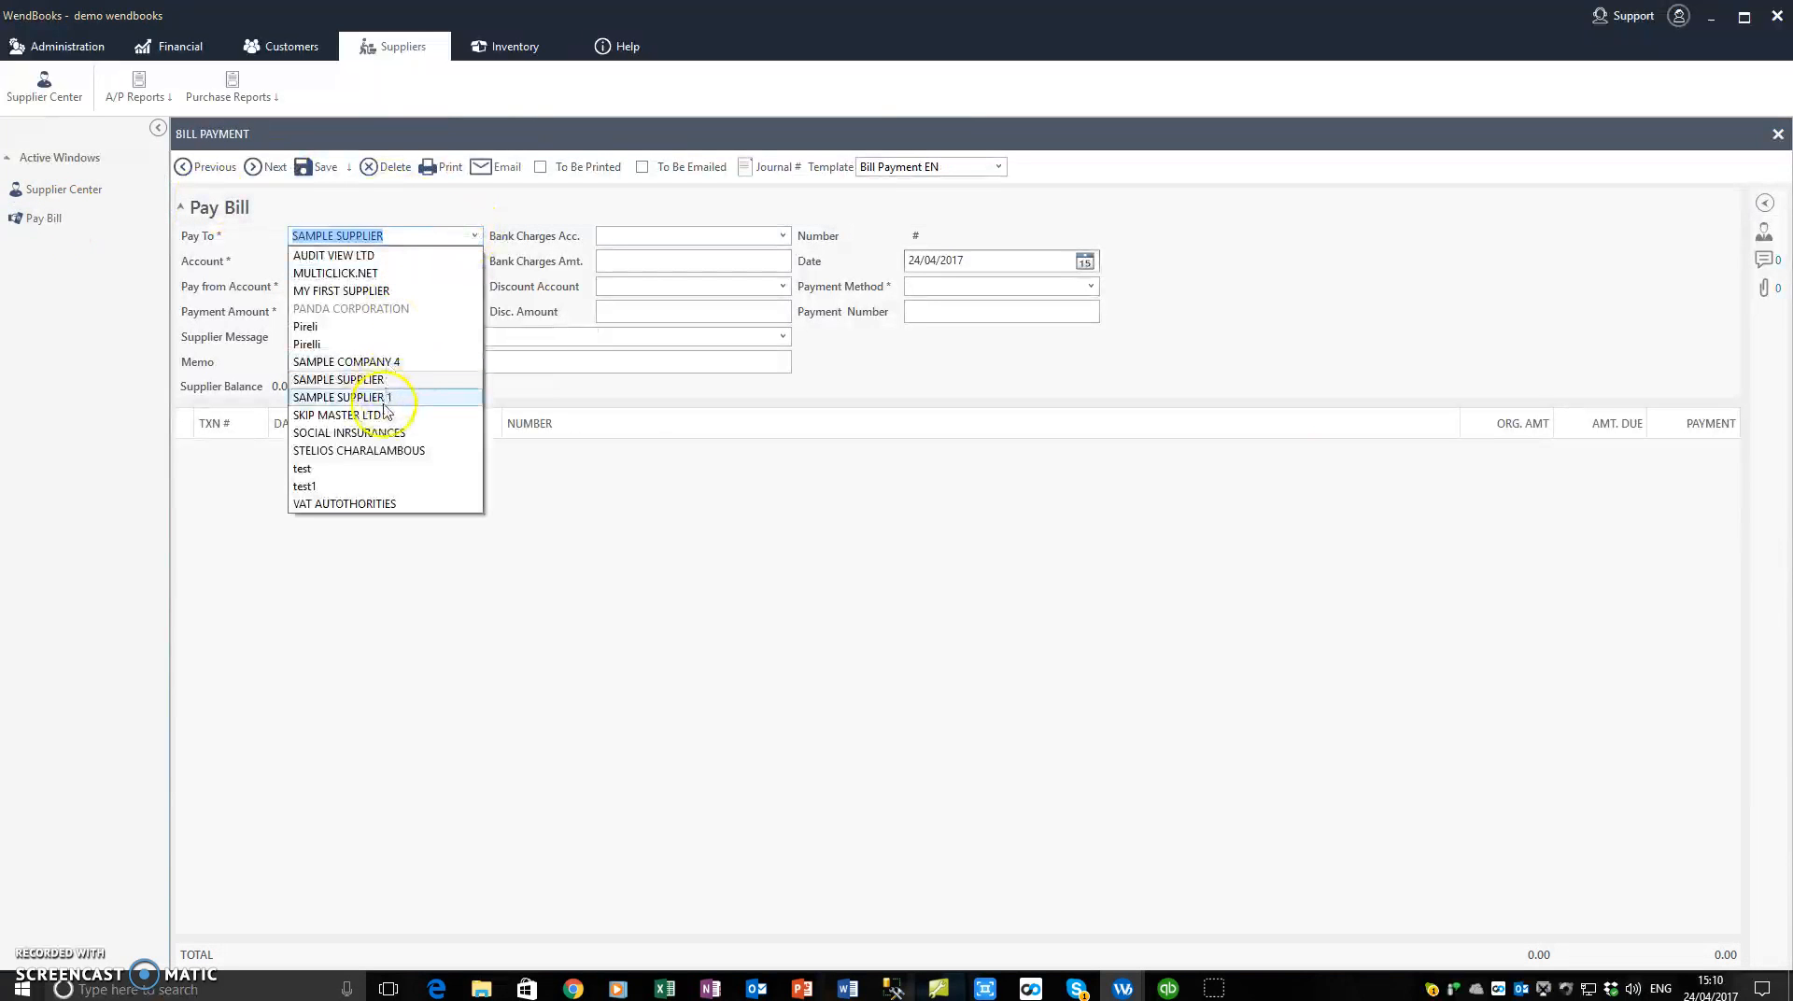
click(385, 396)
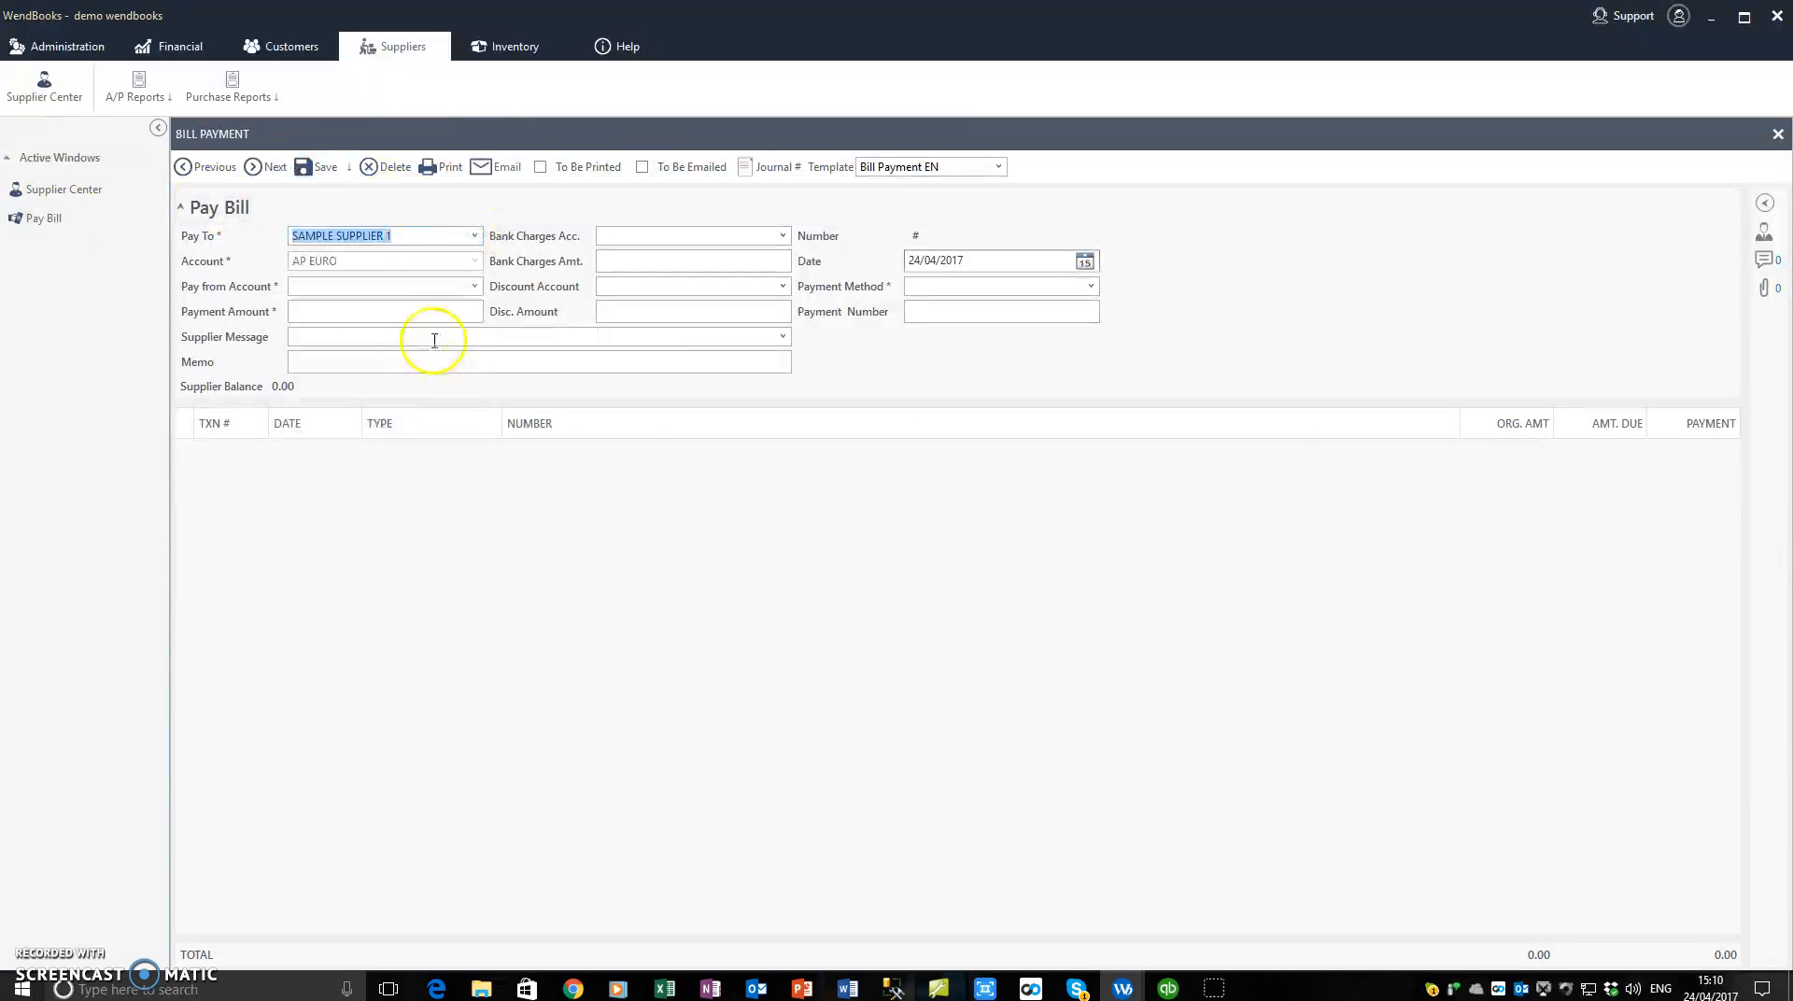
Pay from account BOC 1 with a payment amount of 1,000.00 and bank charges of 50.00
click(473, 285)
click(421, 324)
click(359, 311)
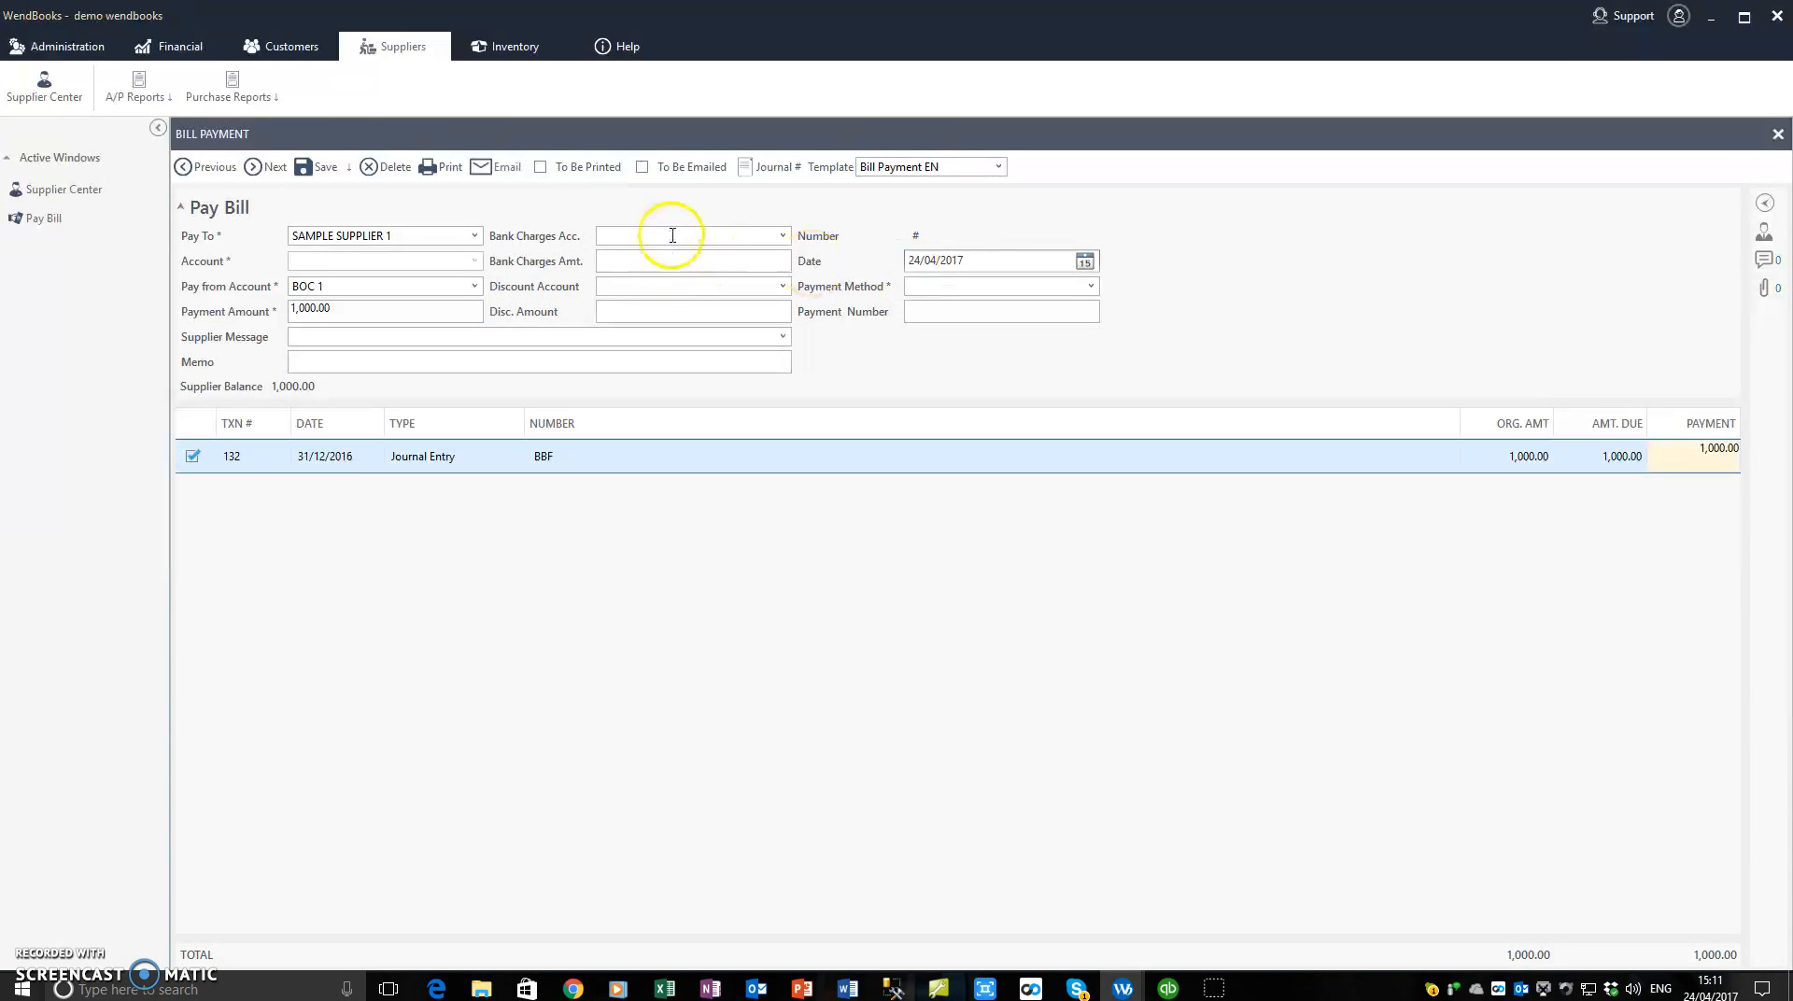
click(753, 255)
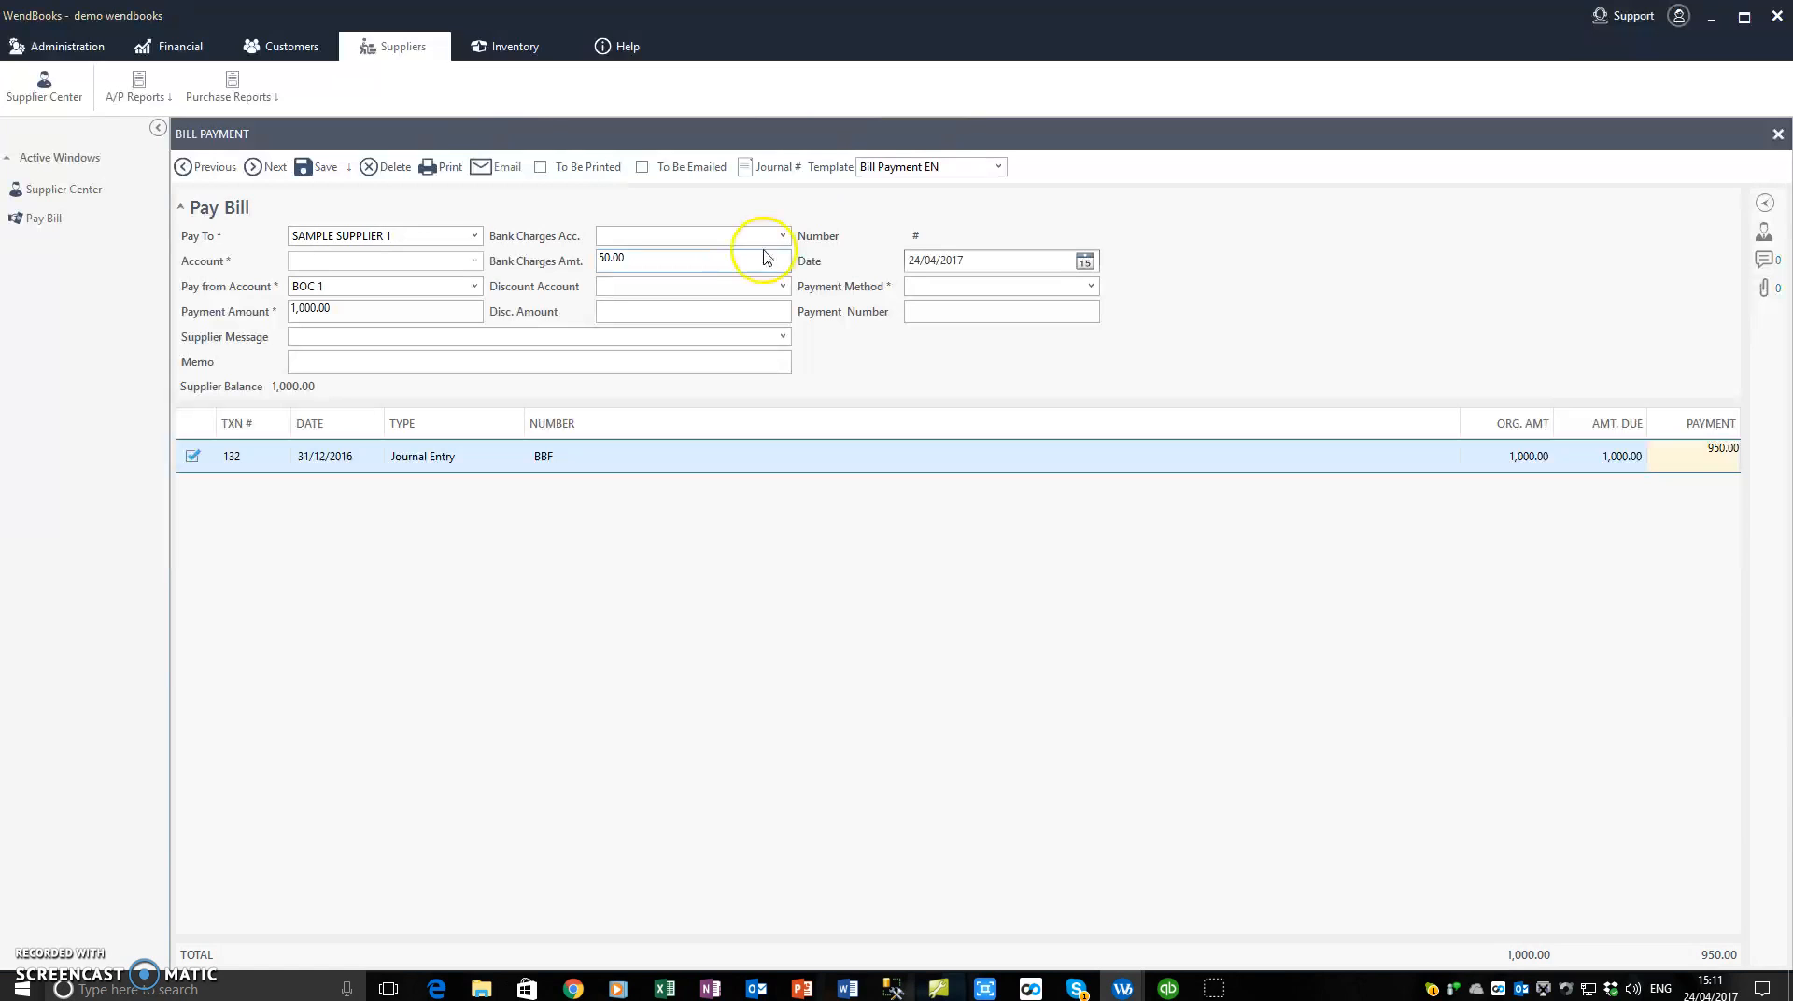
Raise the payment amount to 1,050.00 to include the bank charges
click(353, 311)
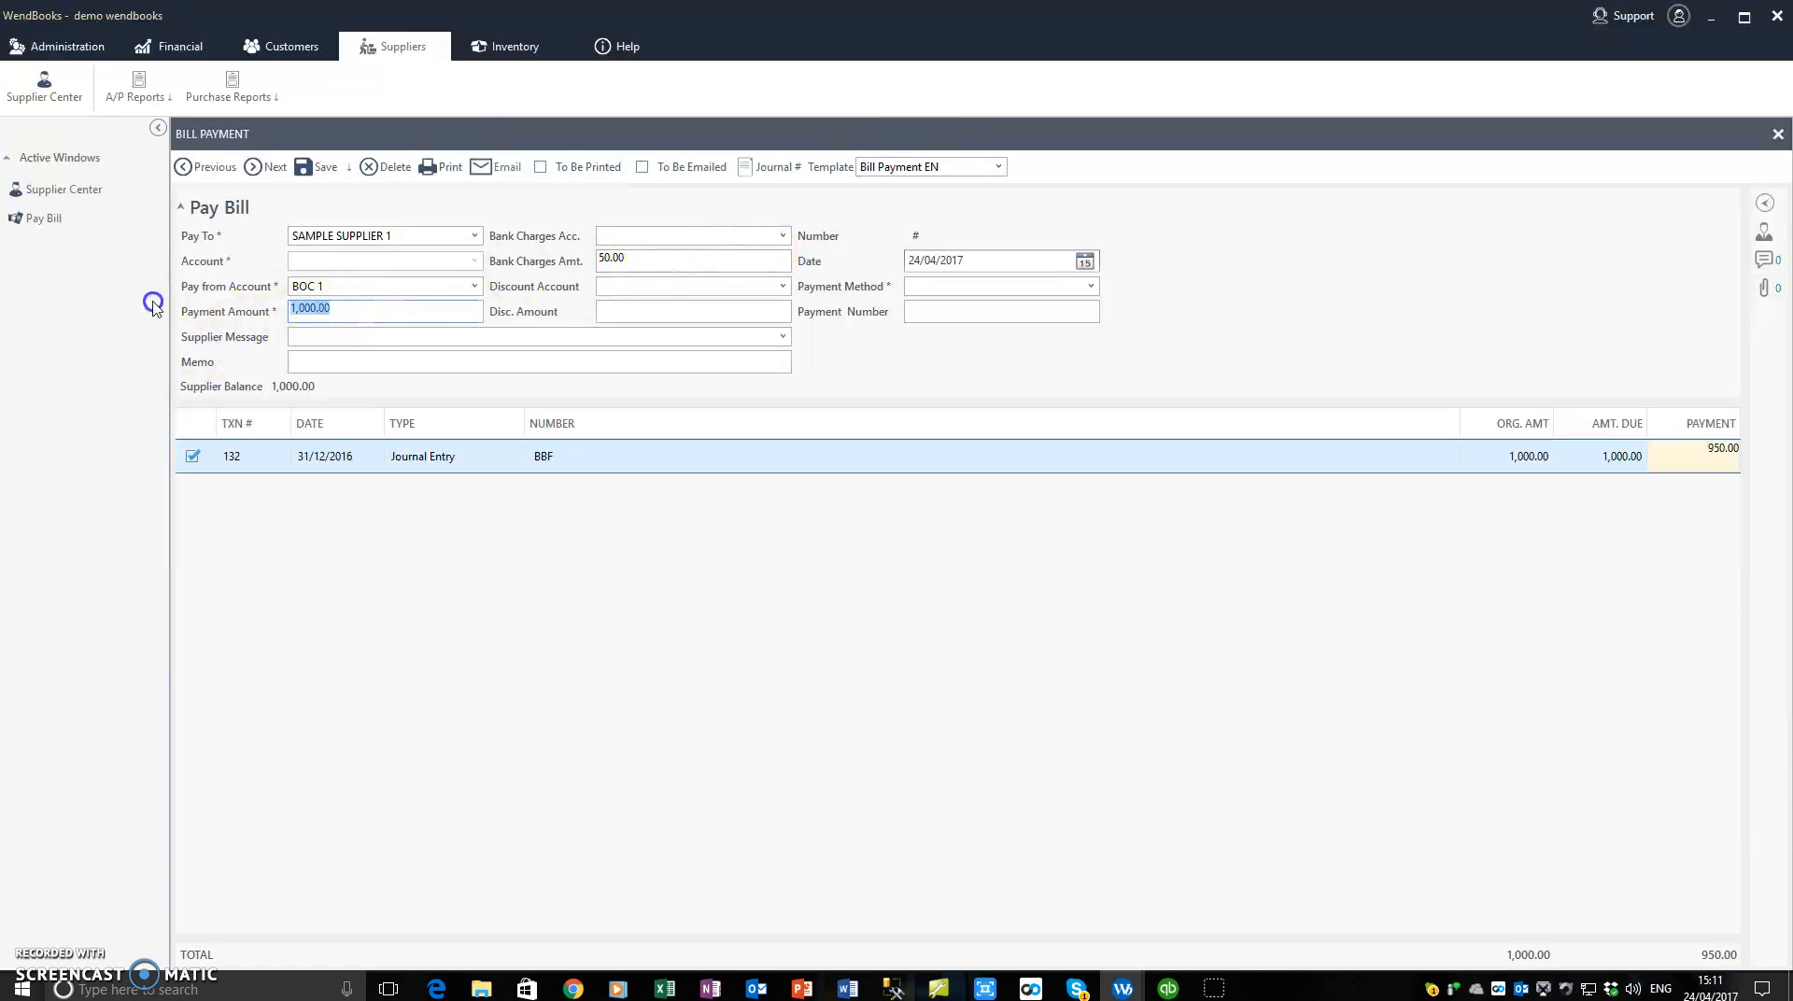
click(392, 338)
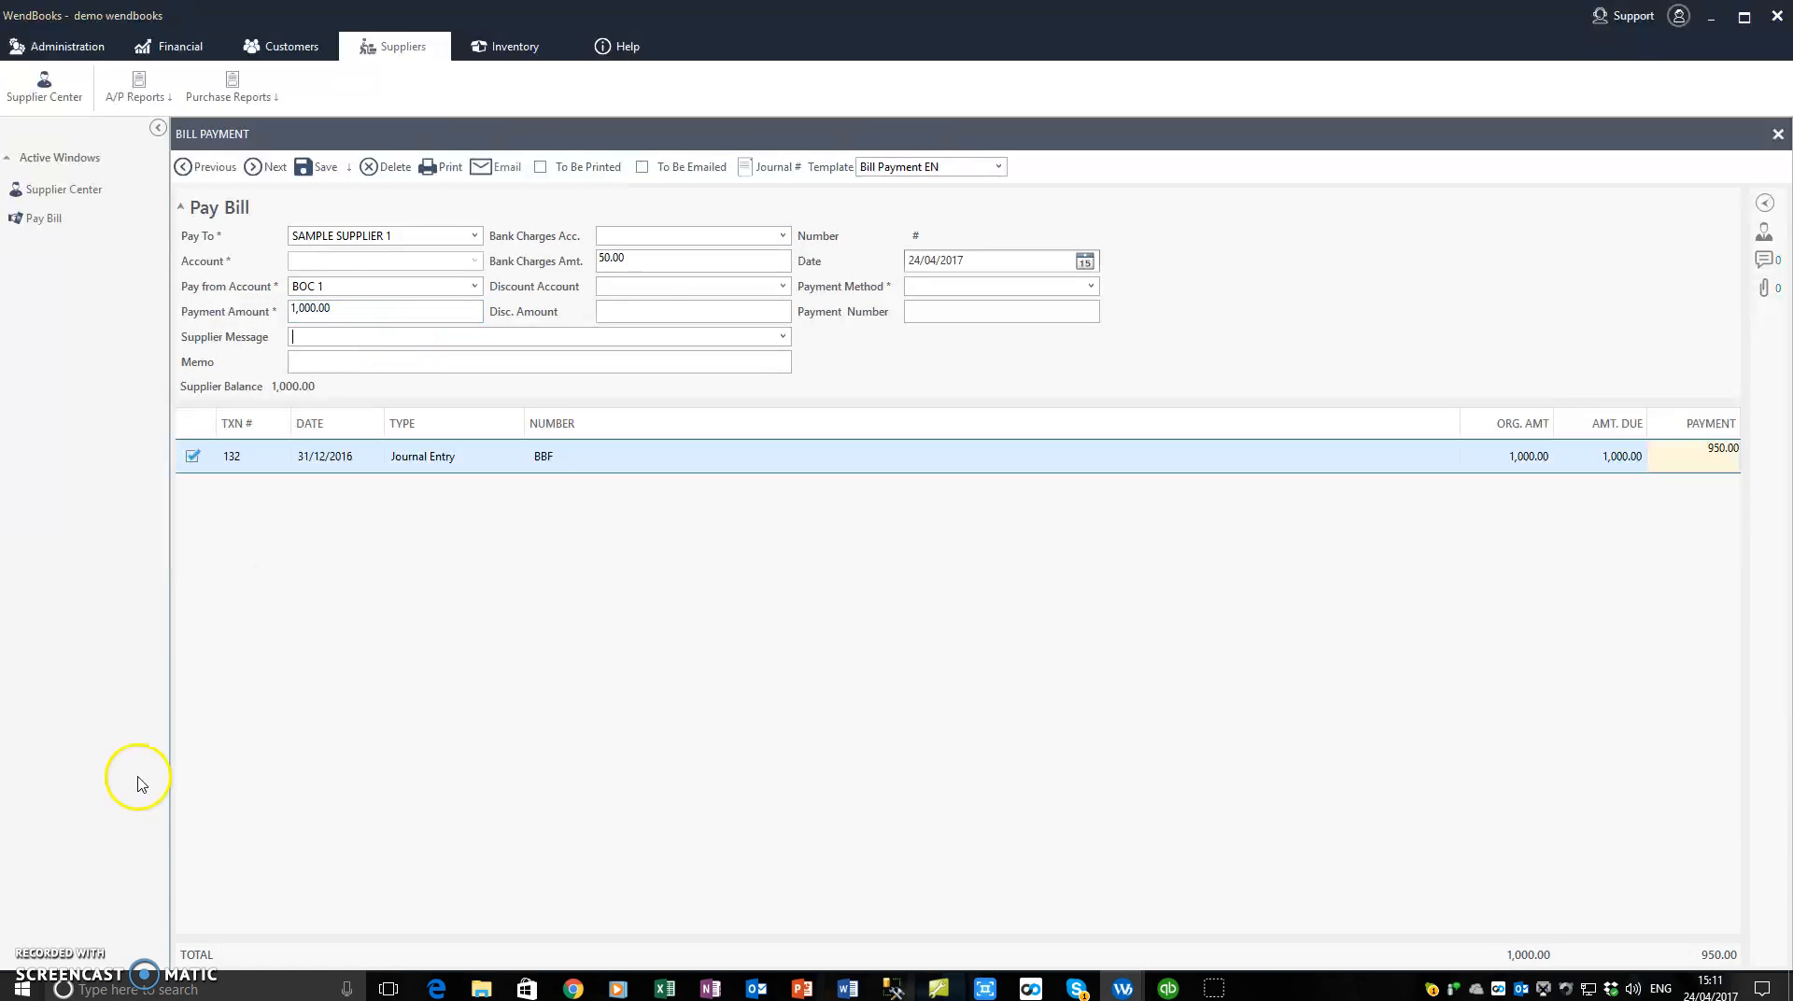
click(437, 313)
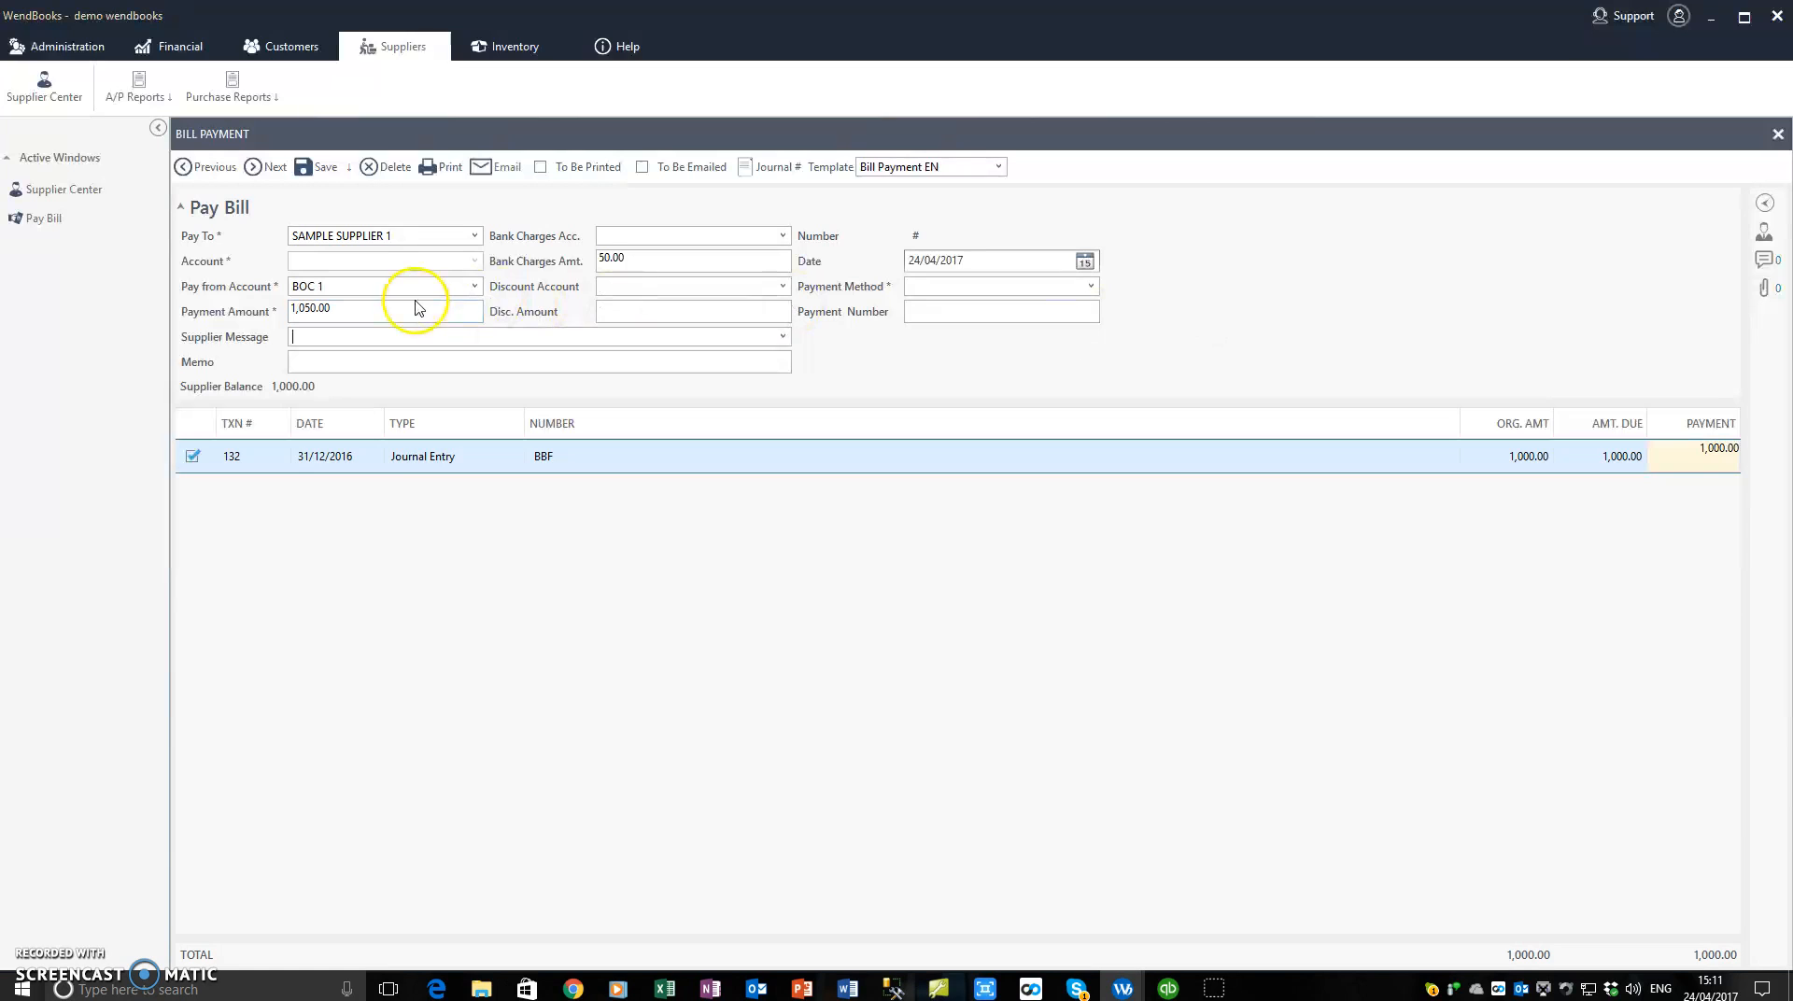
click(636, 261)
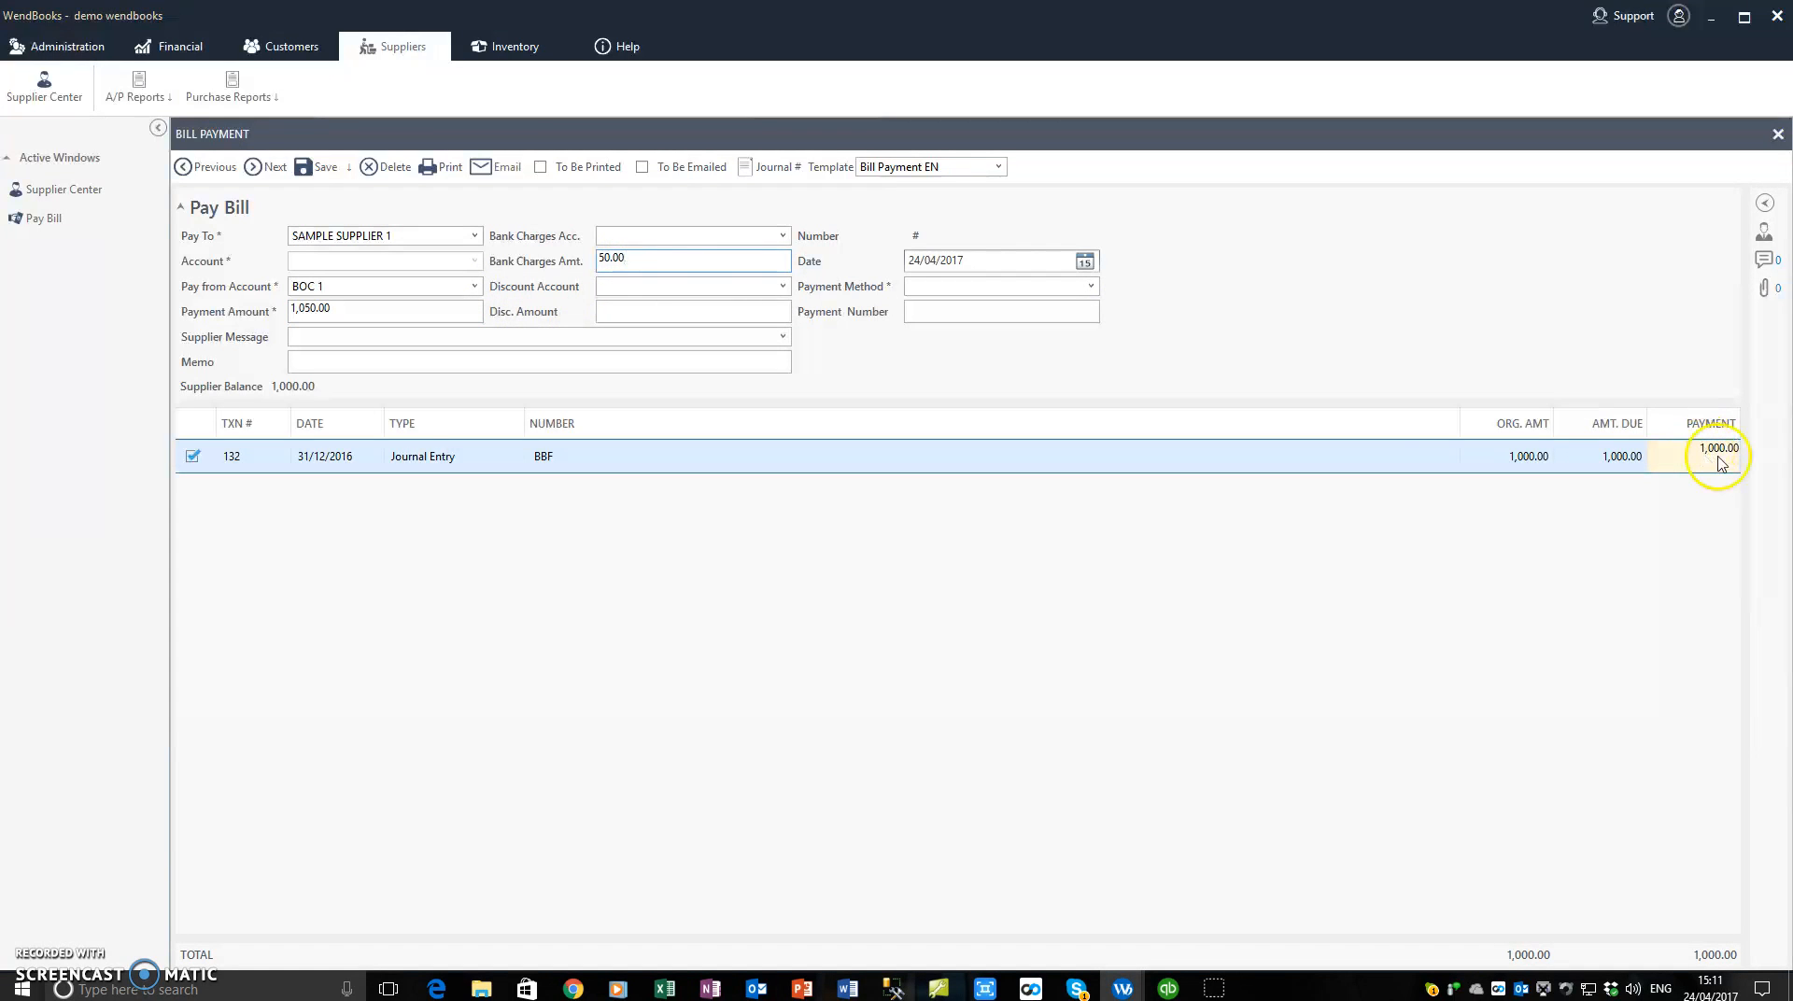
Assign the OTHER expense account as the bank charges account
click(664, 237)
click(782, 238)
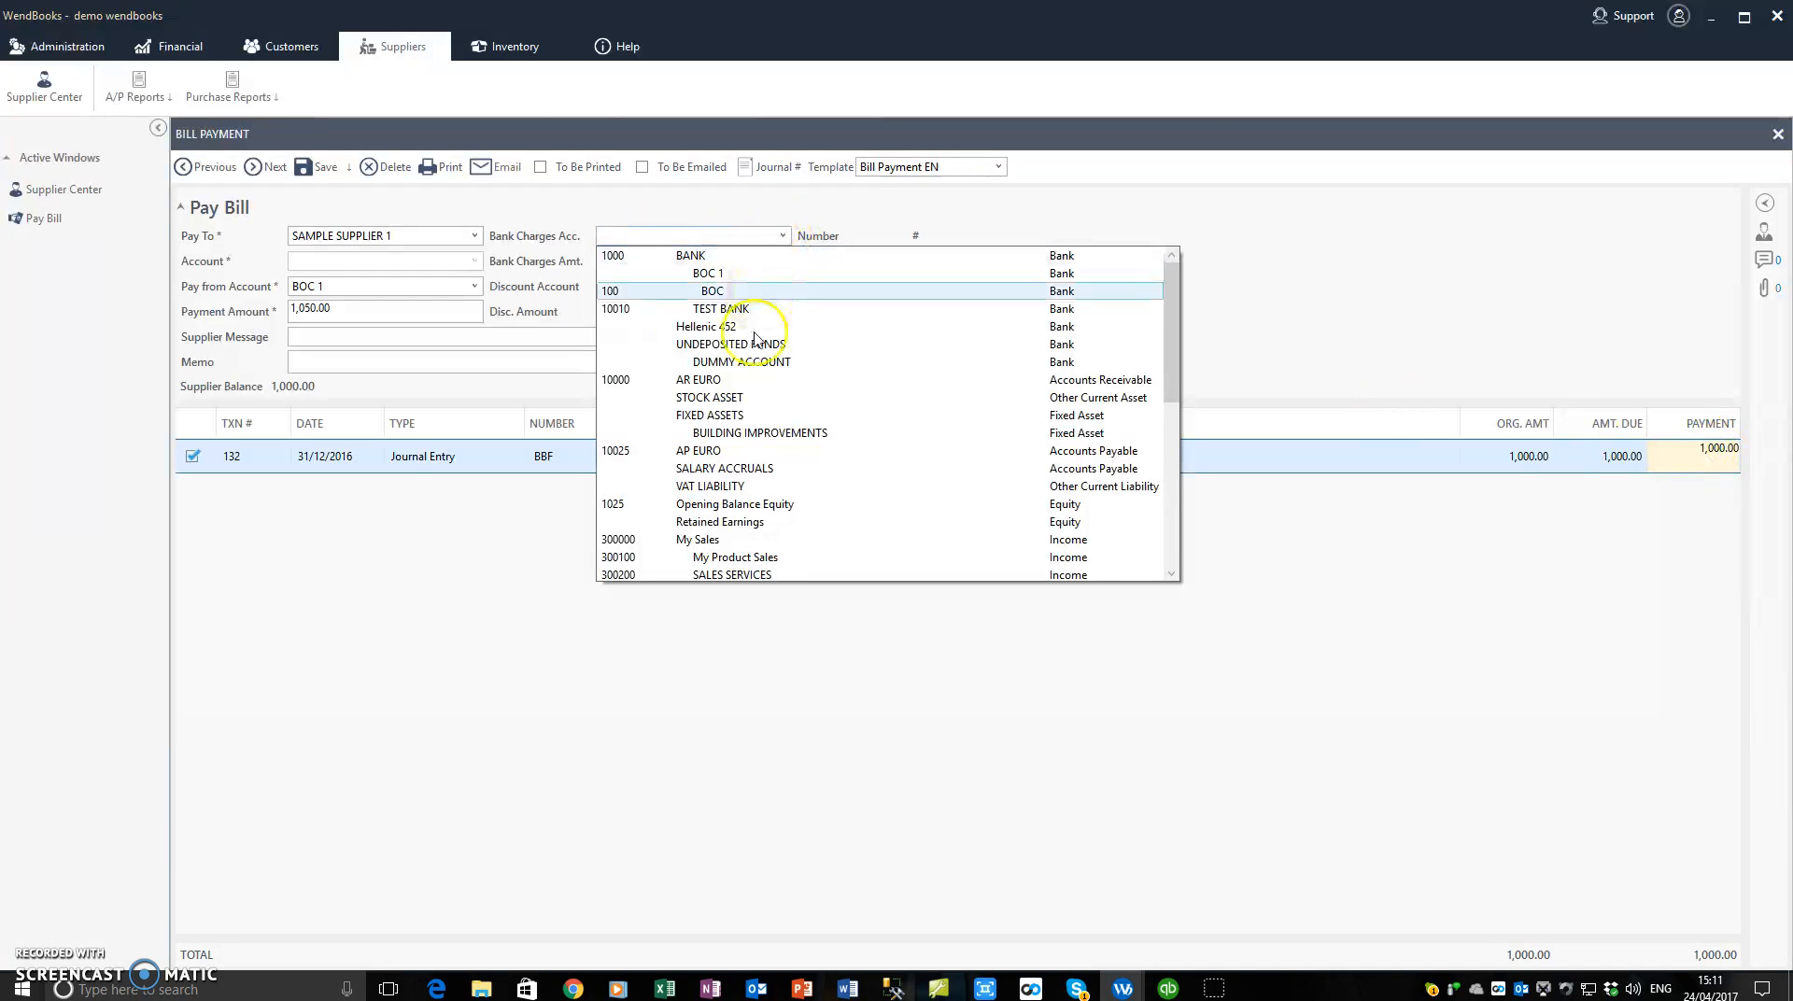
scroll(758, 498, down, 8)
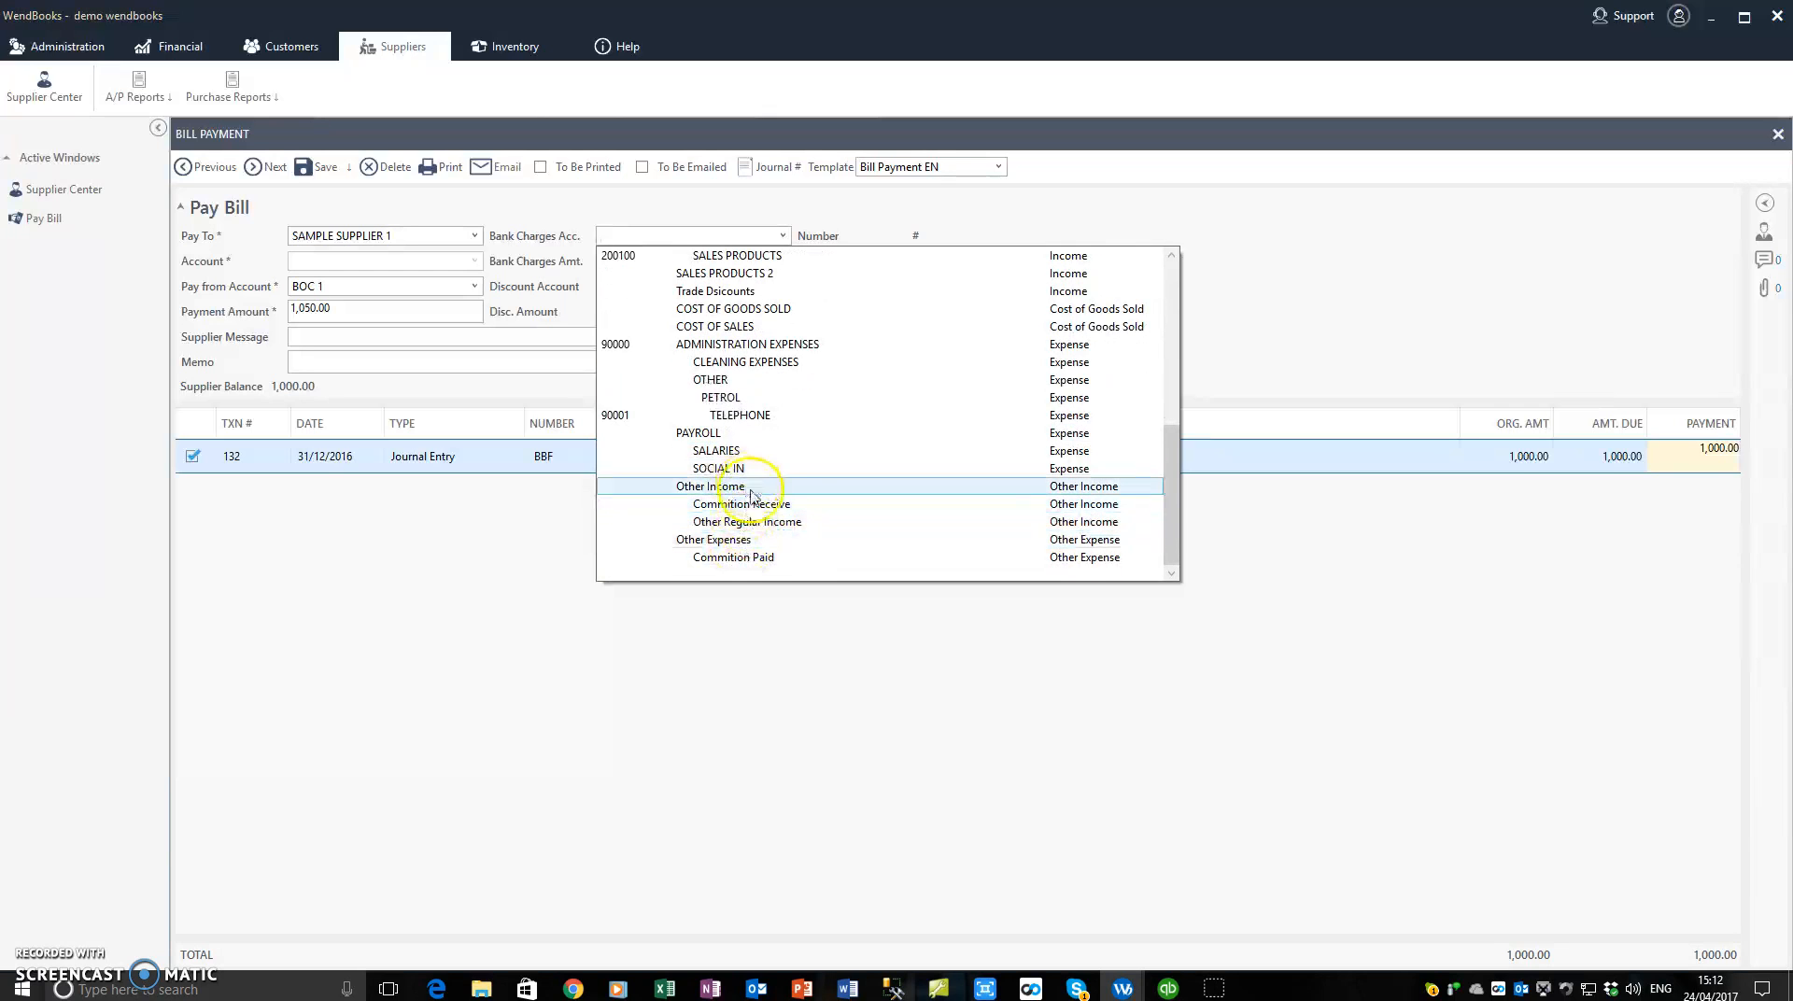
click(714, 380)
click(656, 267)
click(656, 283)
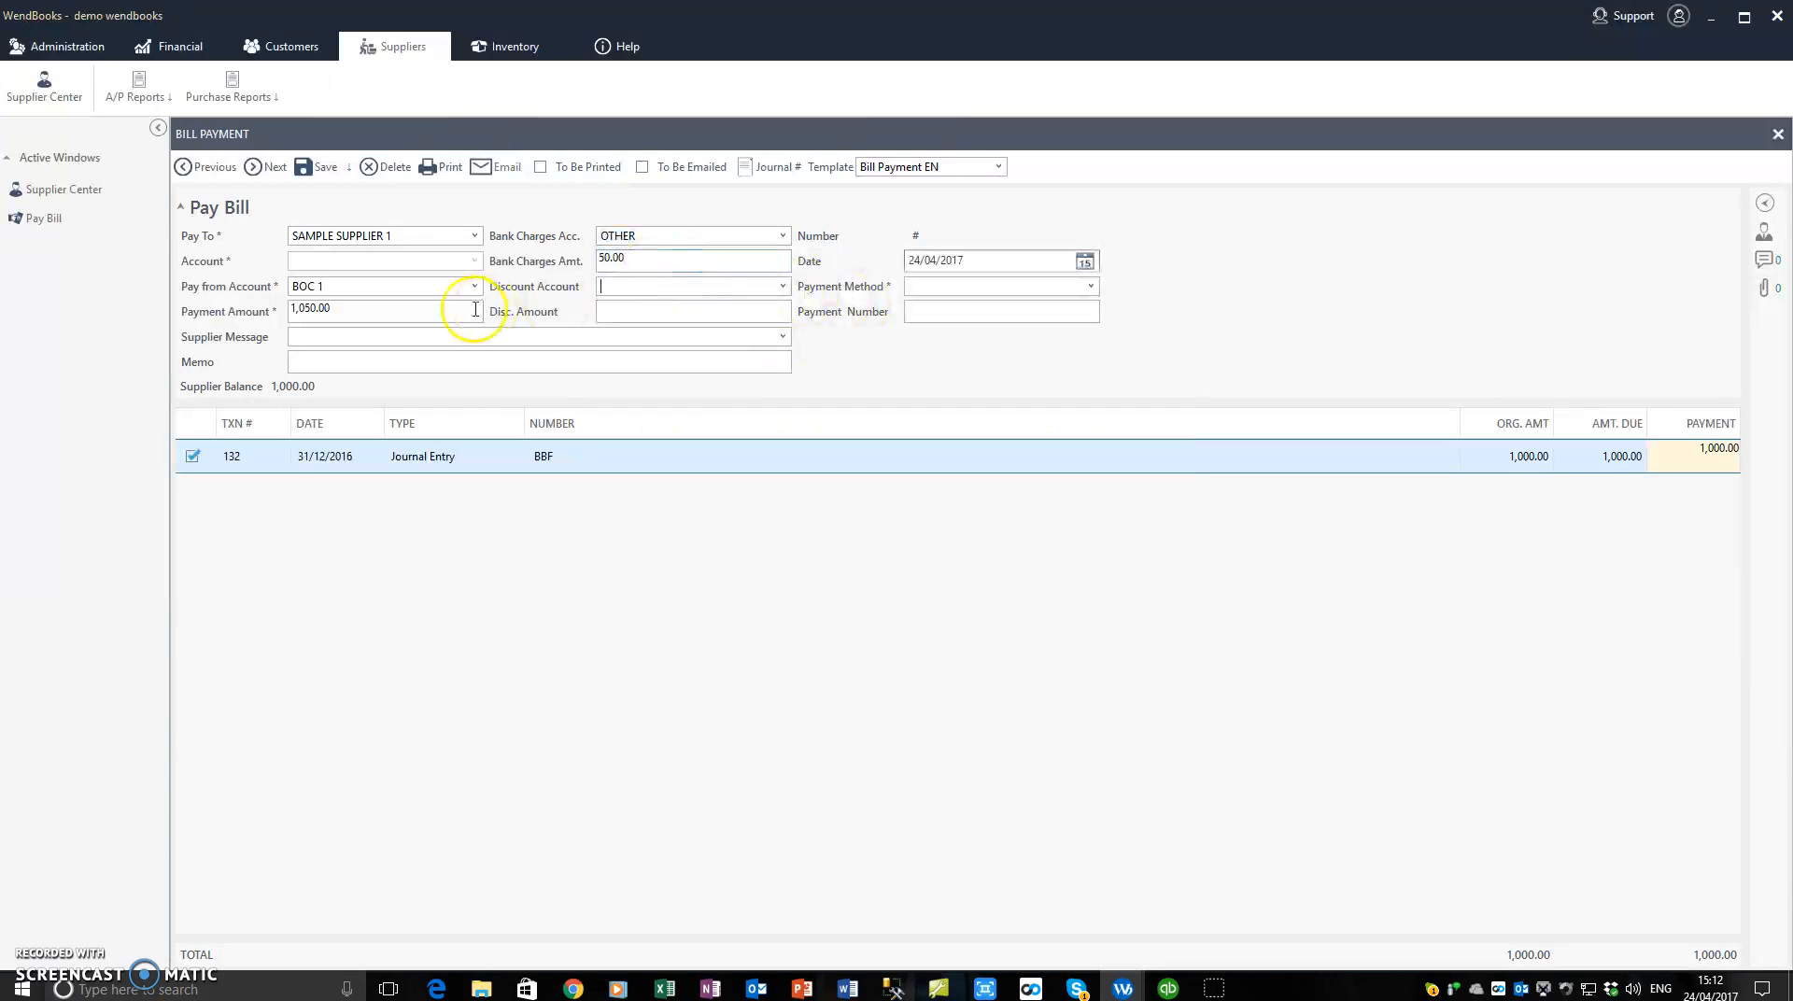
Check the payment and bank charges amounts, close the bill payment without saving, and select SAMPLE SUPPLIER 1 in the supplier list
click(391, 307)
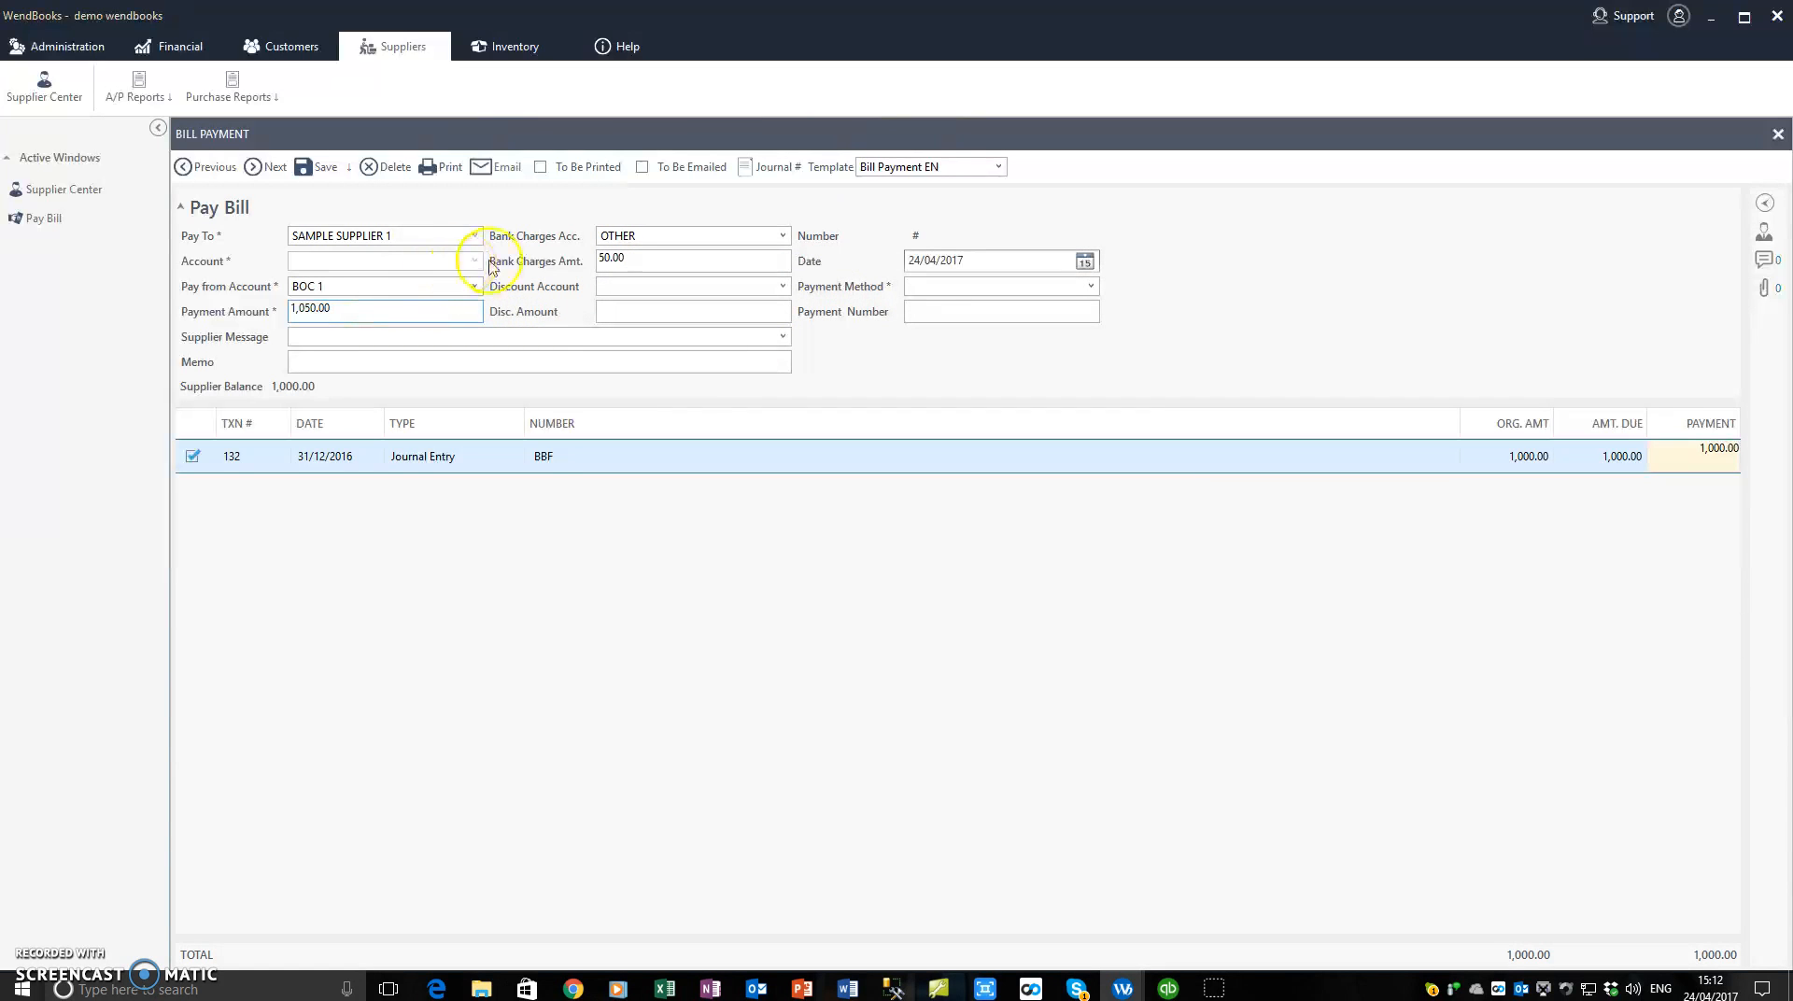
click(224, 311)
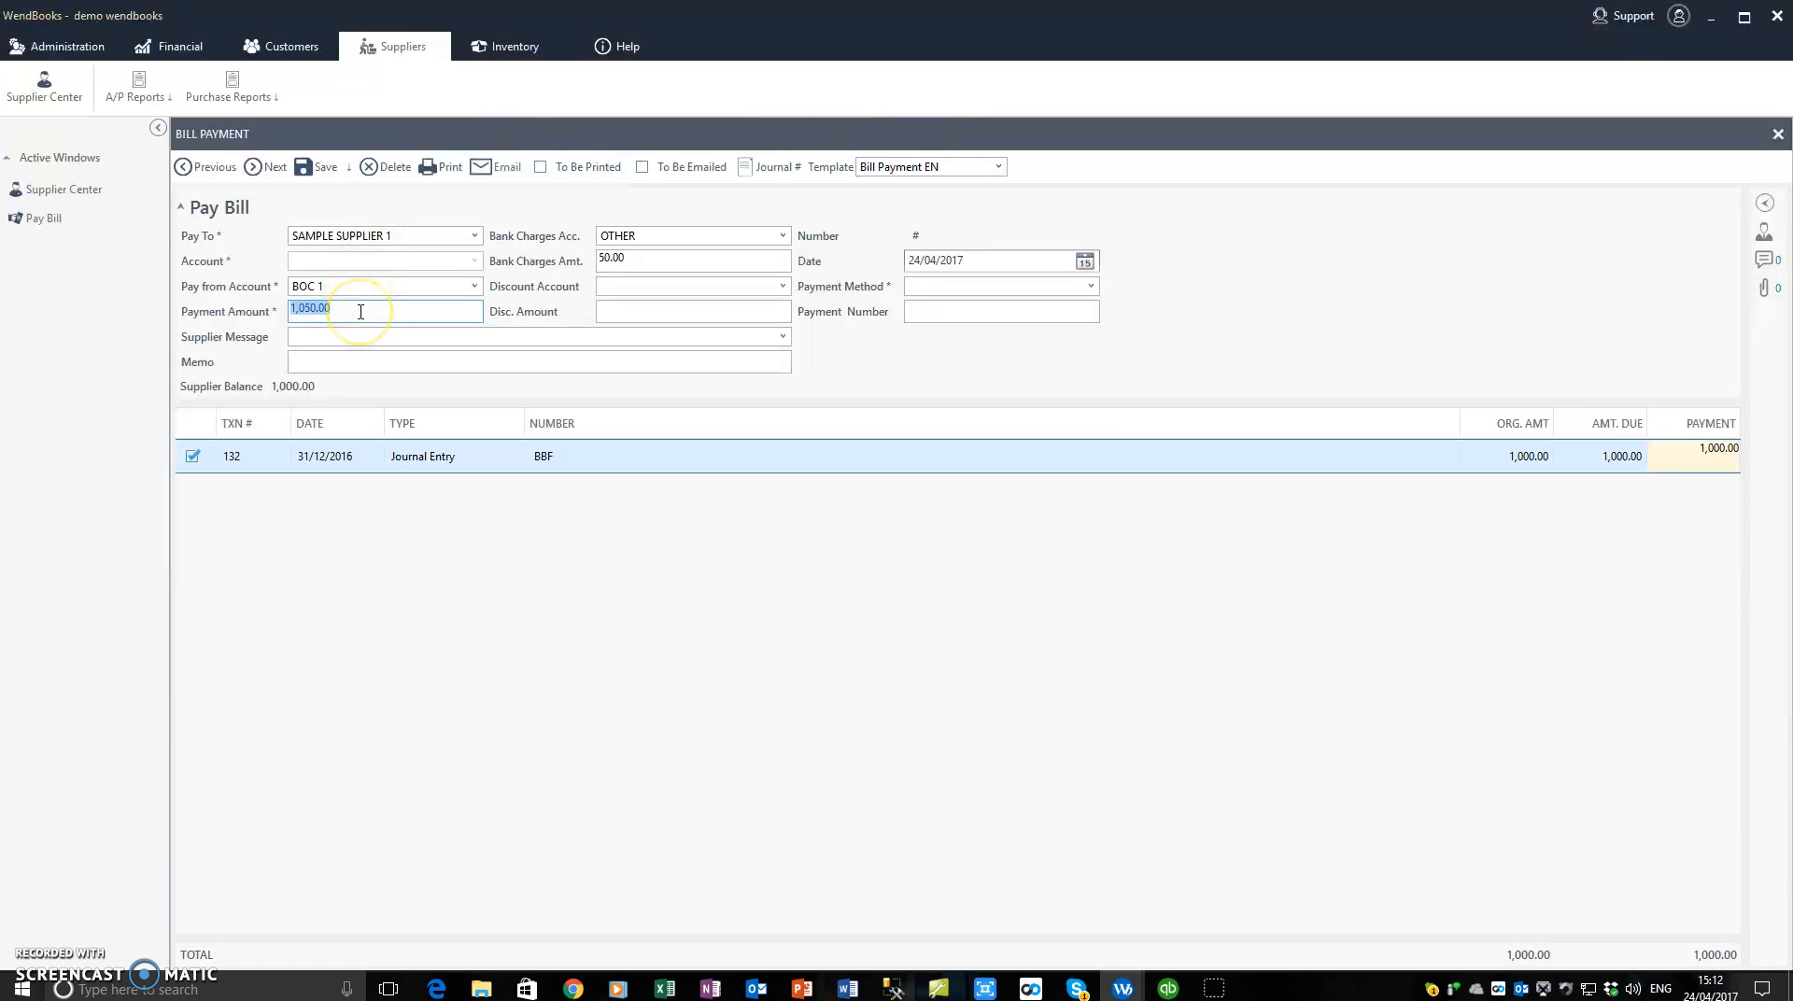
click(668, 260)
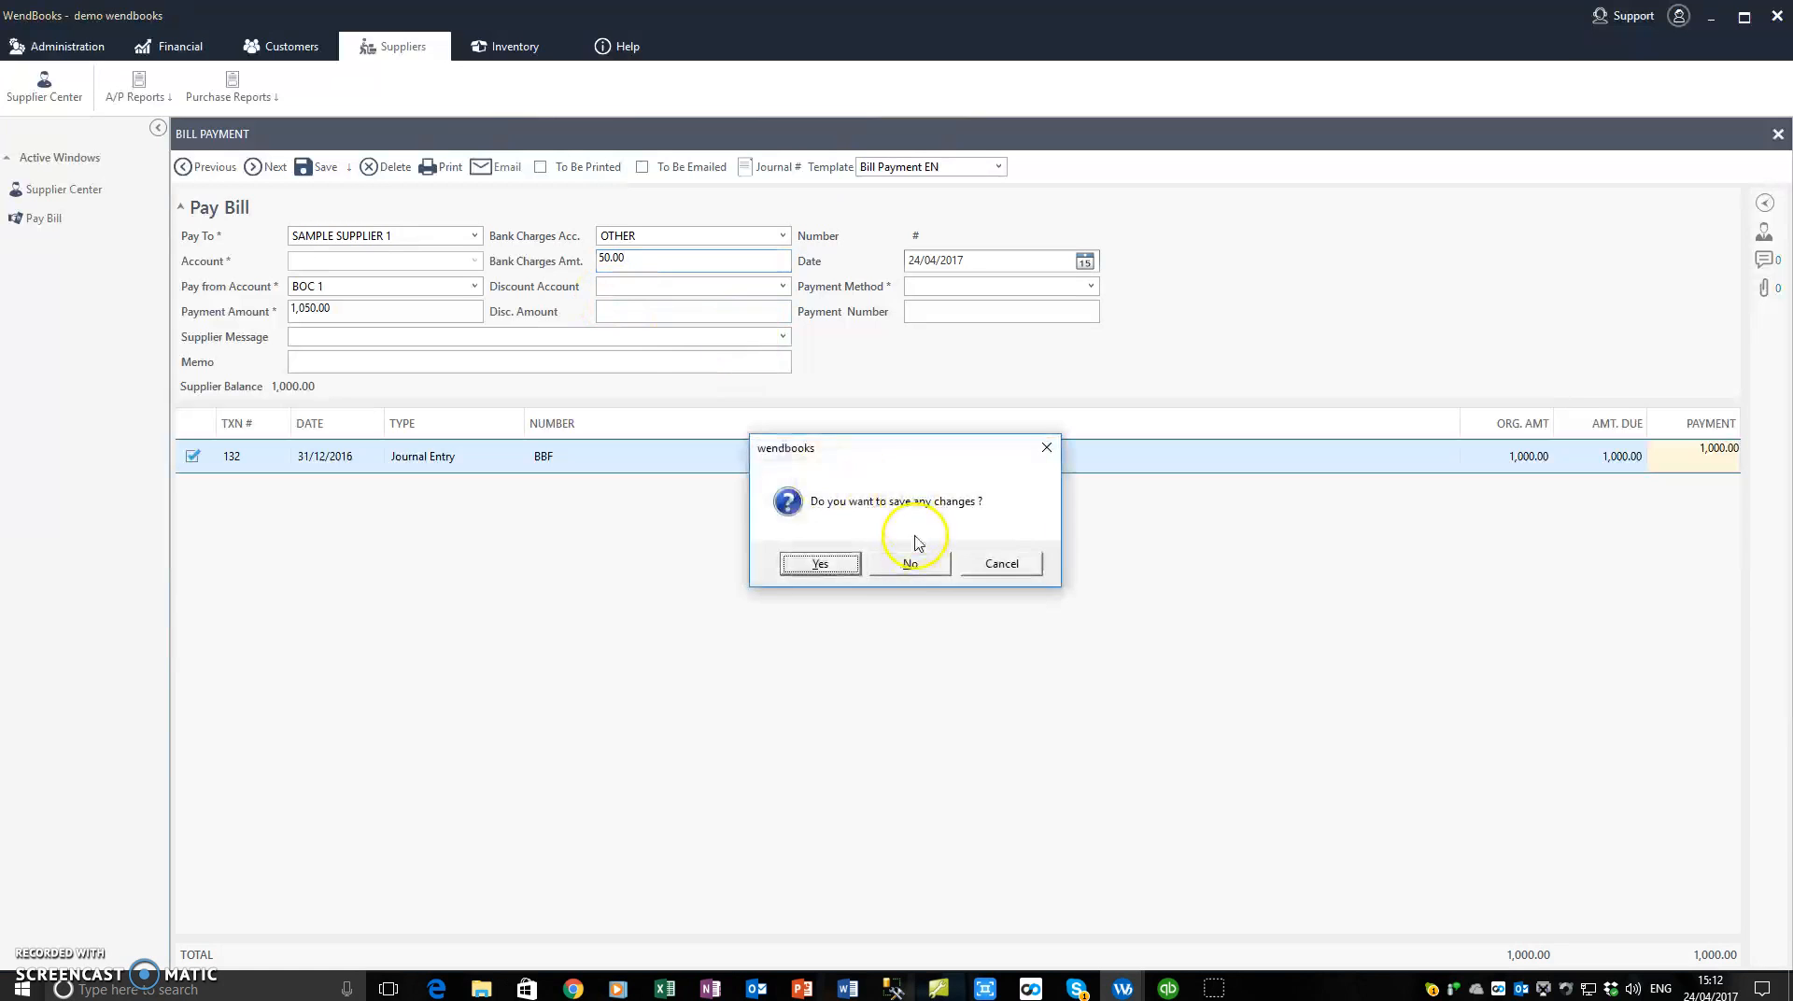
click(910, 564)
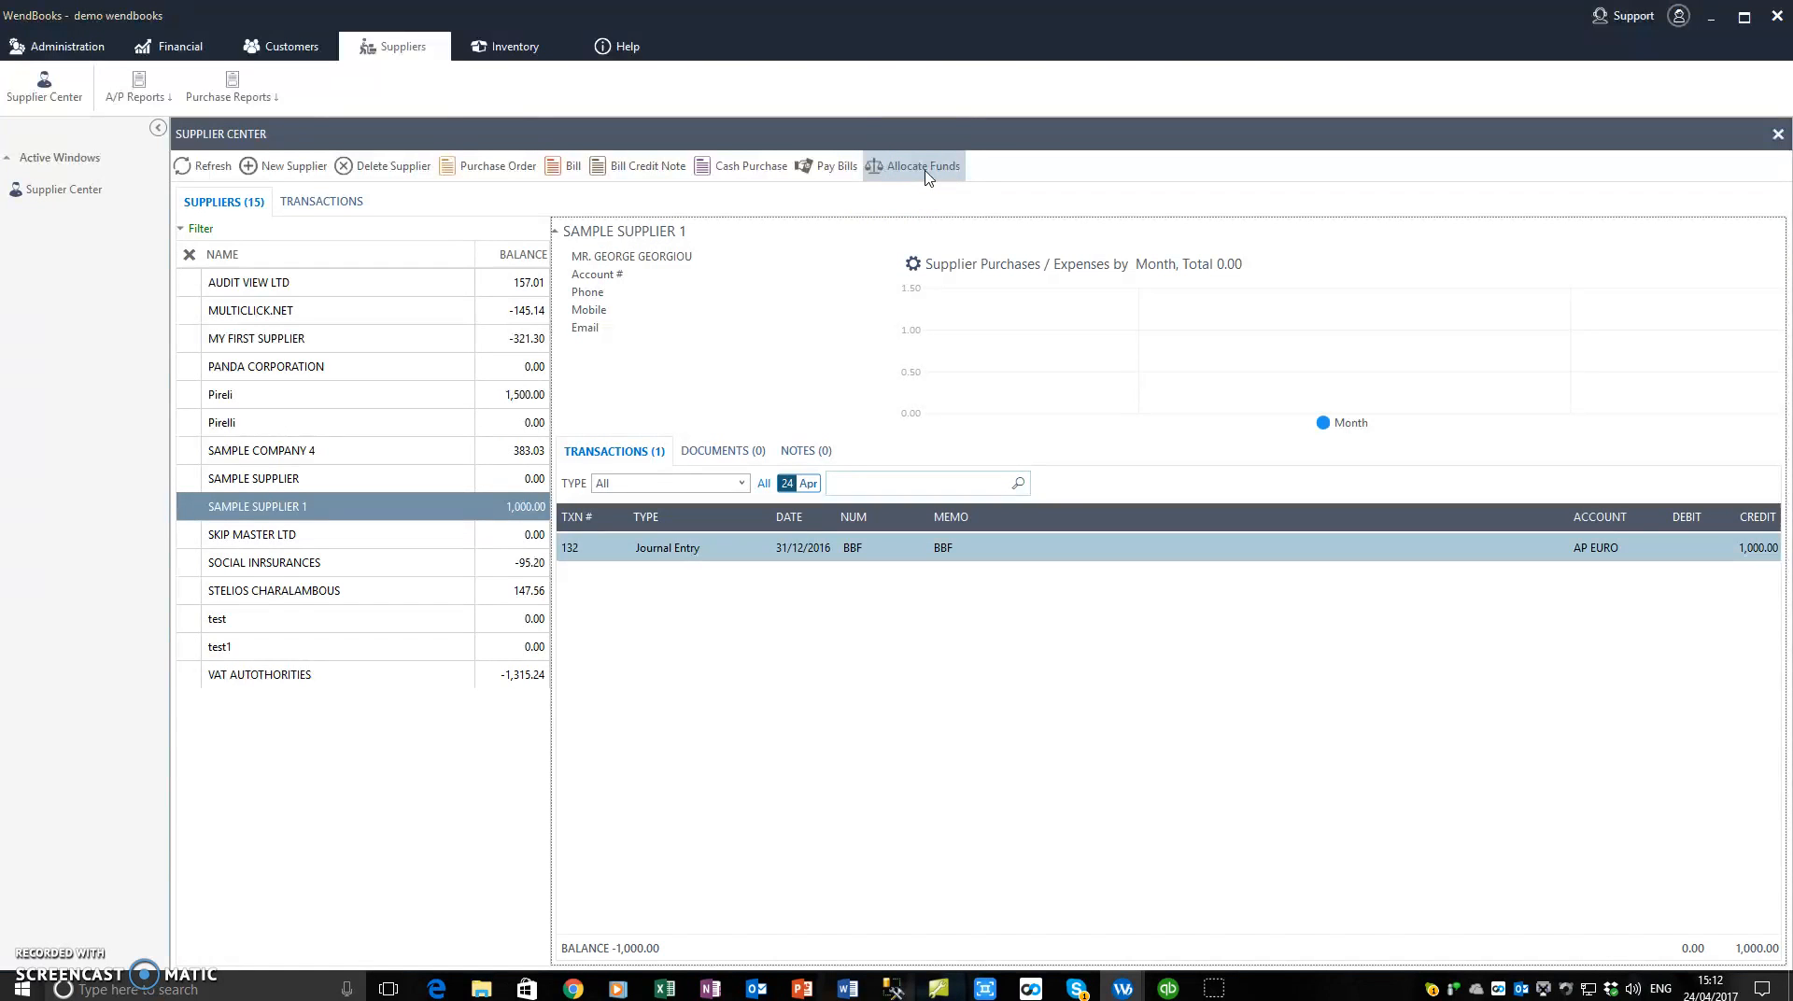
click(405, 507)
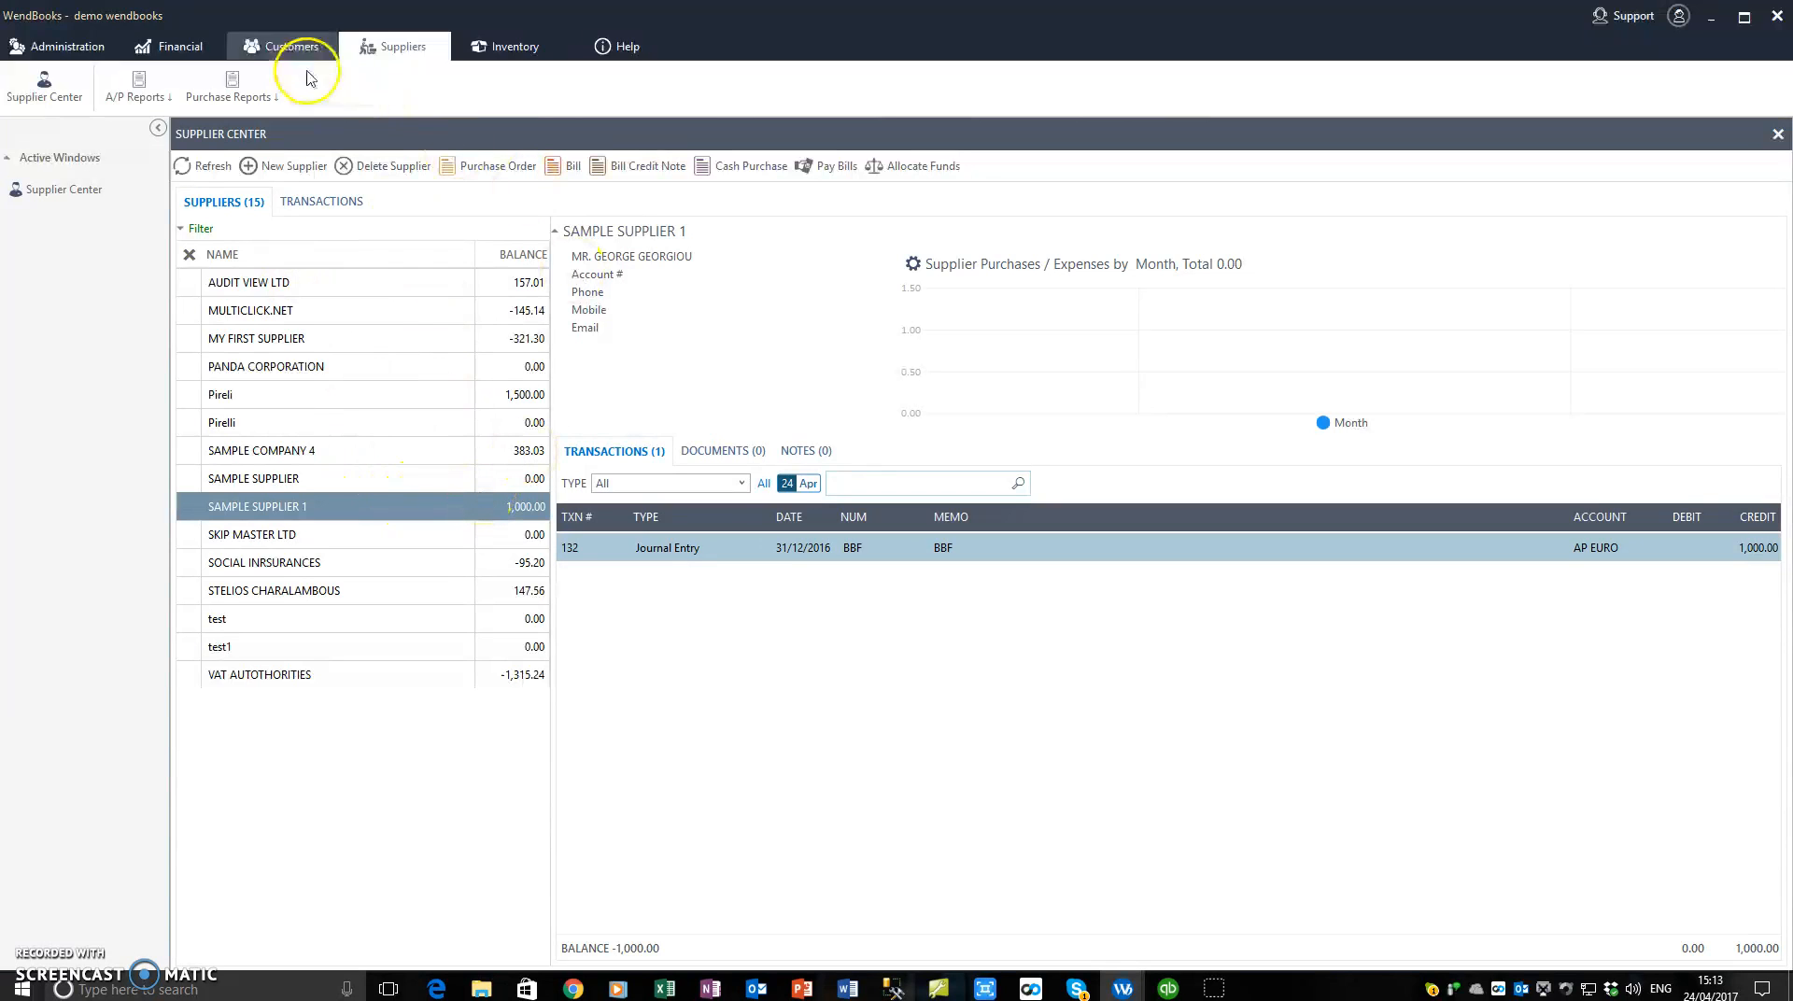
Create a new journal entry and add an empty line to it
click(188, 55)
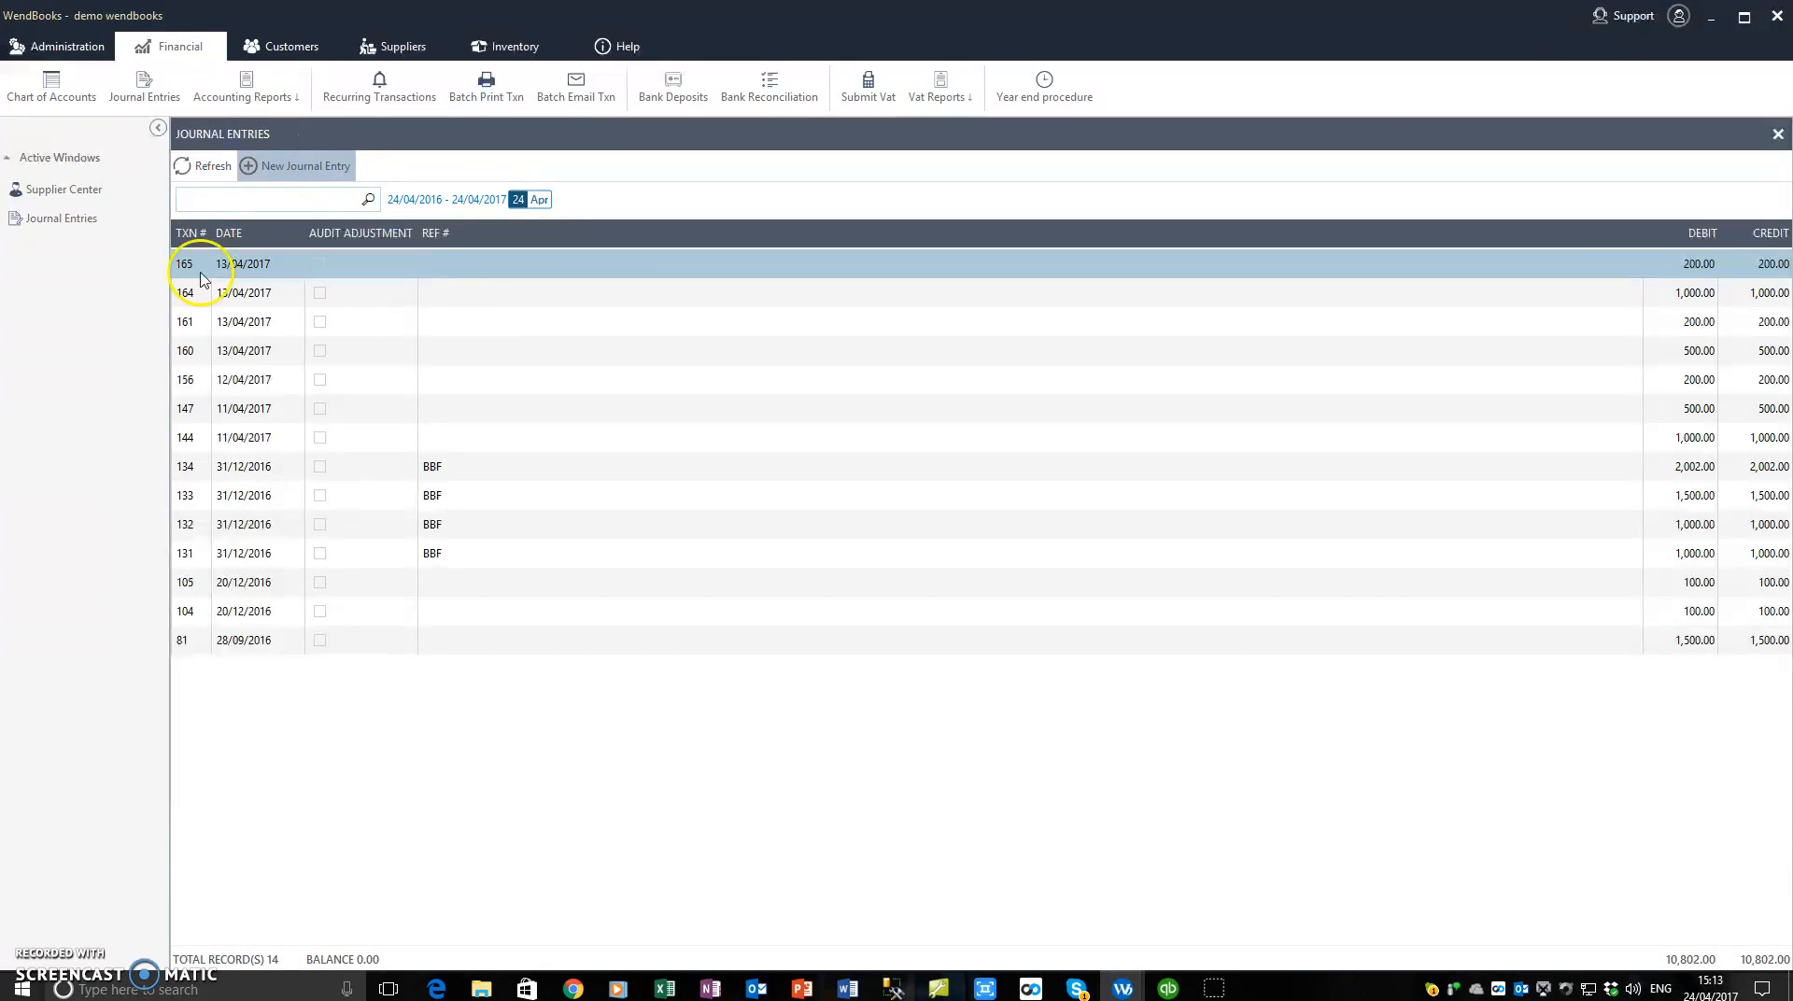
click(299, 166)
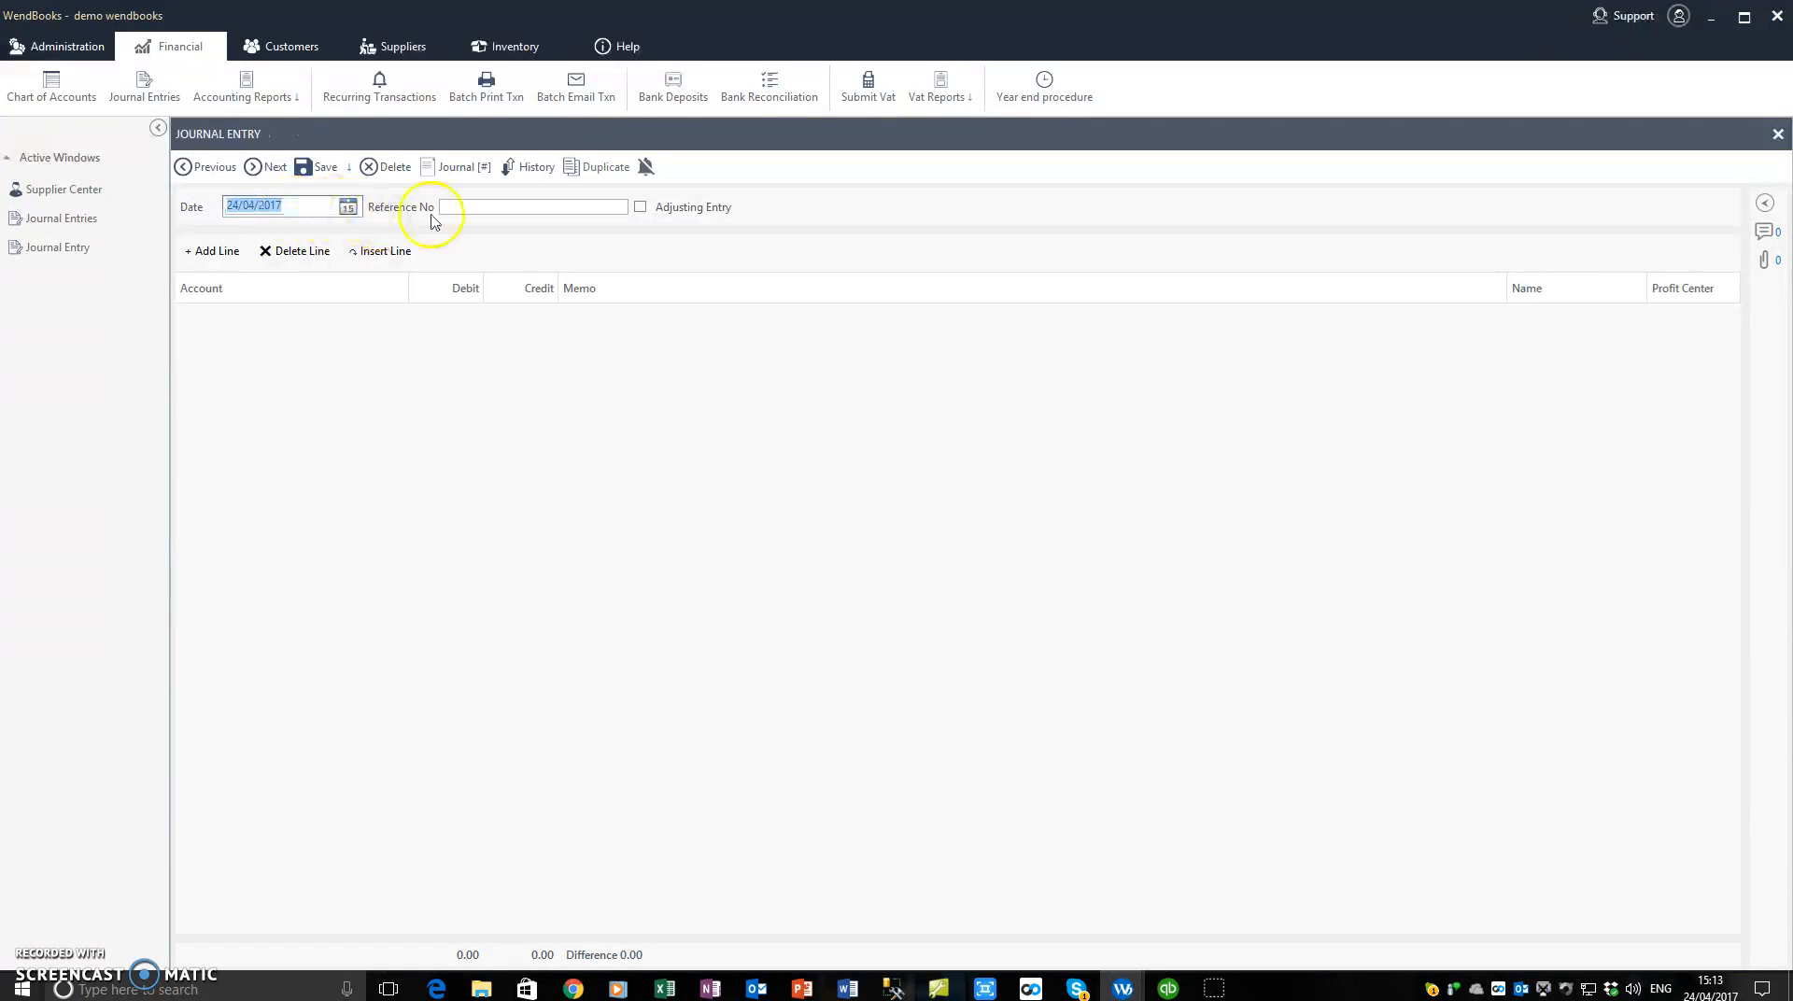
click(216, 250)
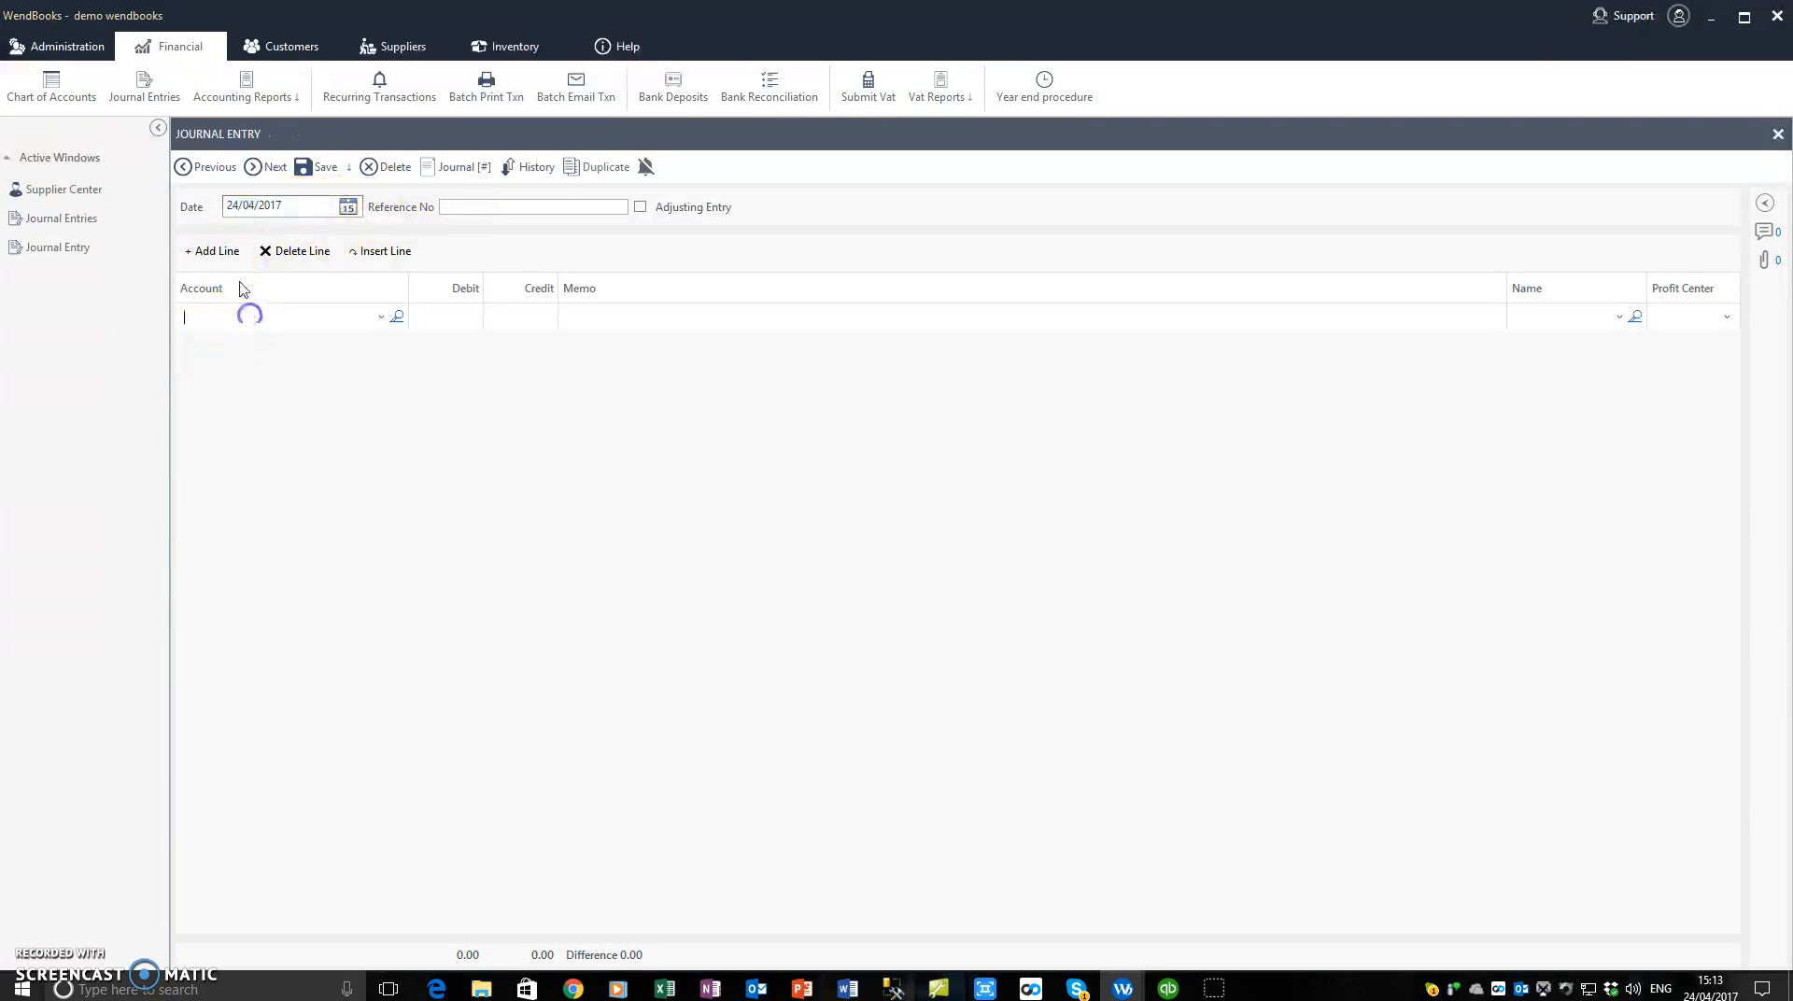
Fill the first journal line with account AP EURO, debit 600.00, memo payment and the name SAMPLE SUPPLIER 1
click(381, 317)
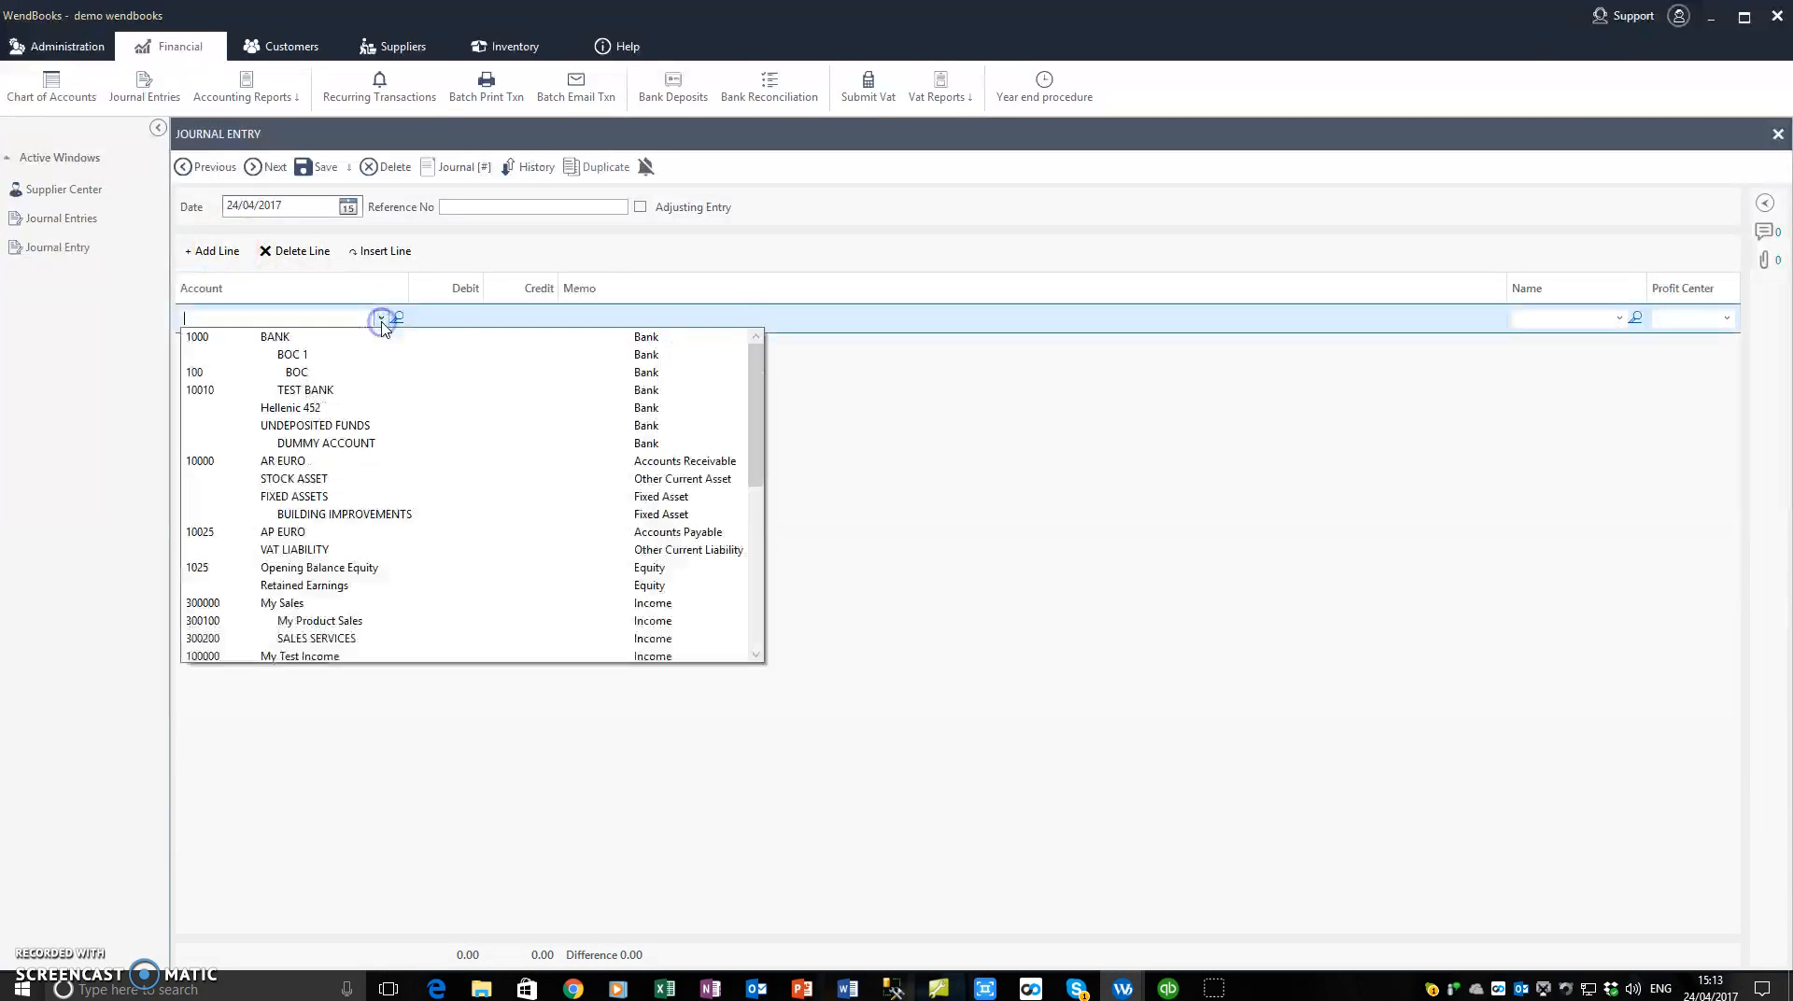
text(AP EURO)
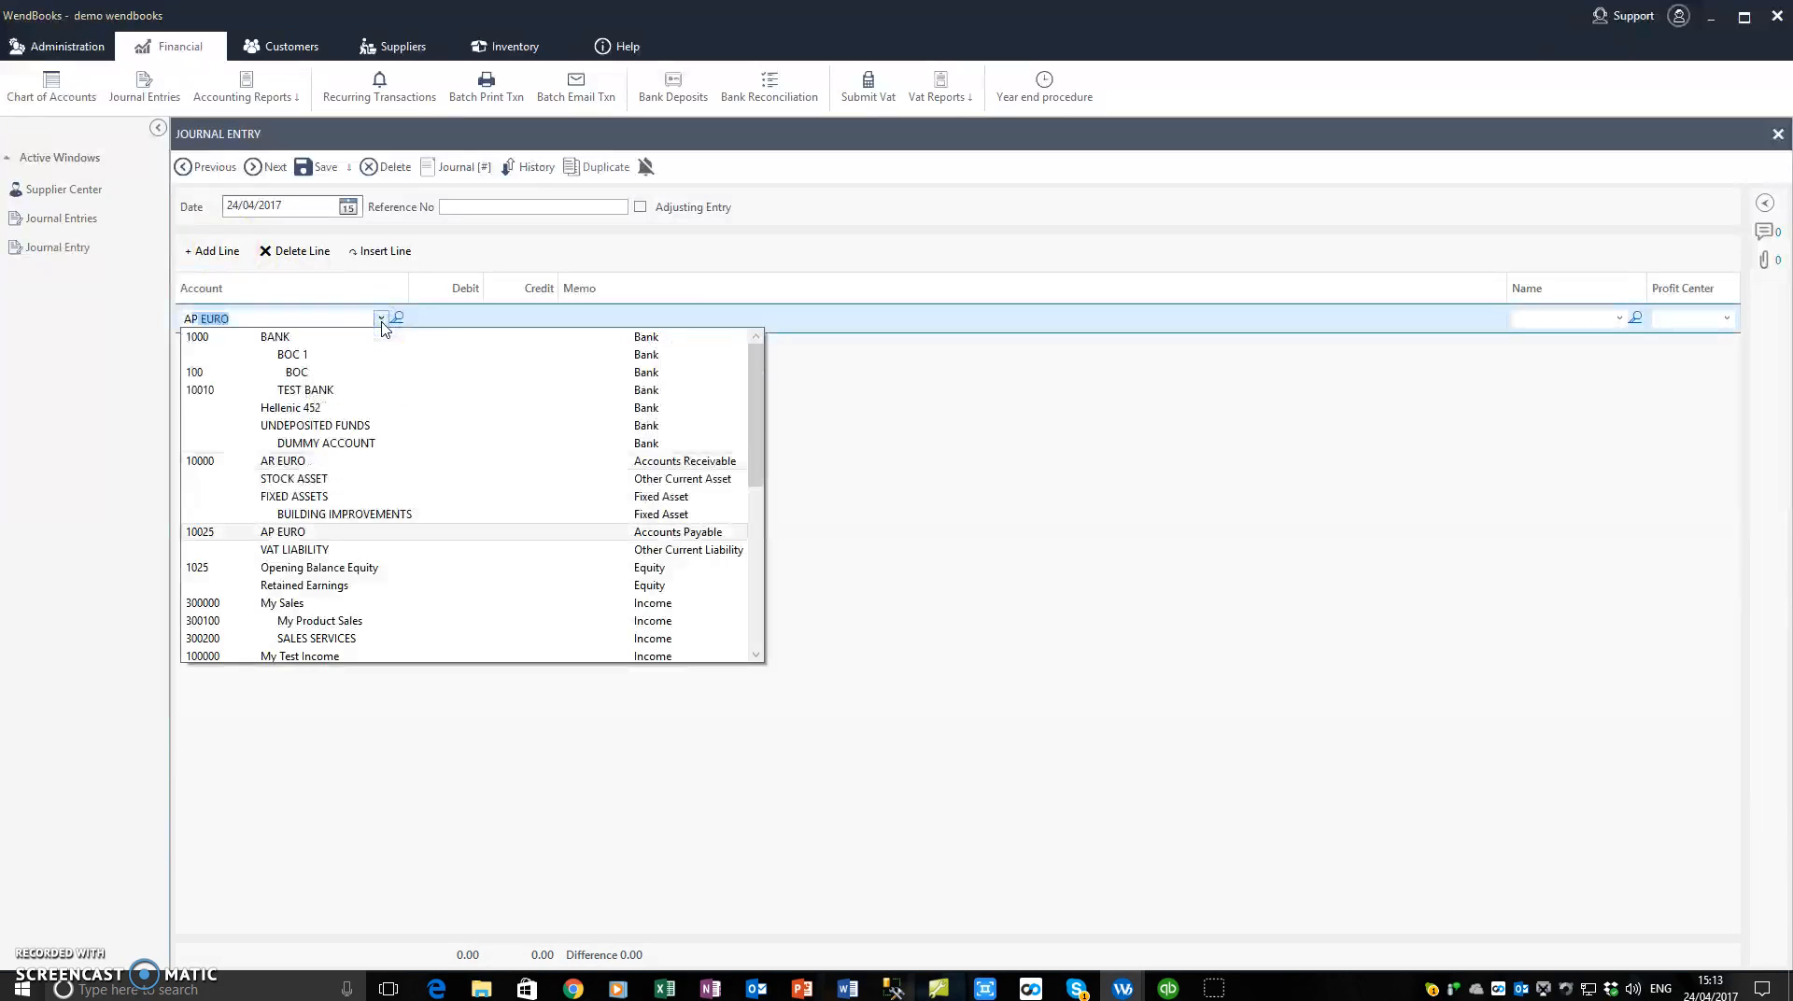
click(478, 318)
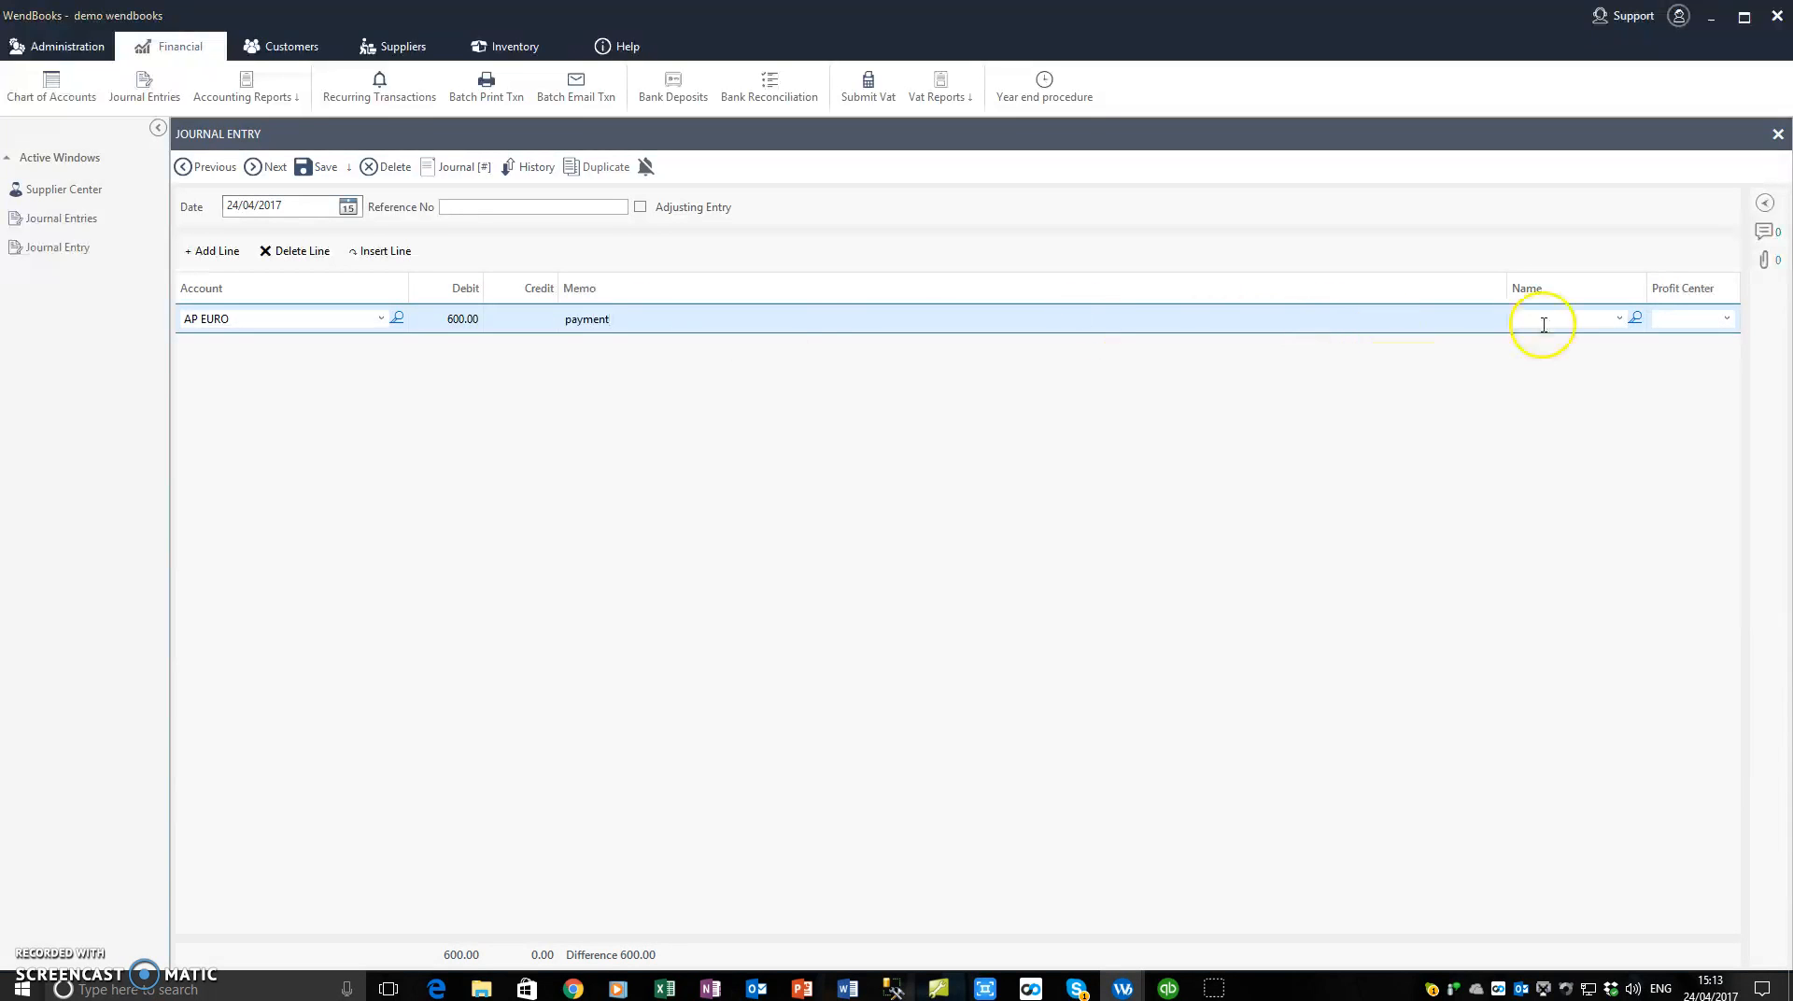
click(1619, 318)
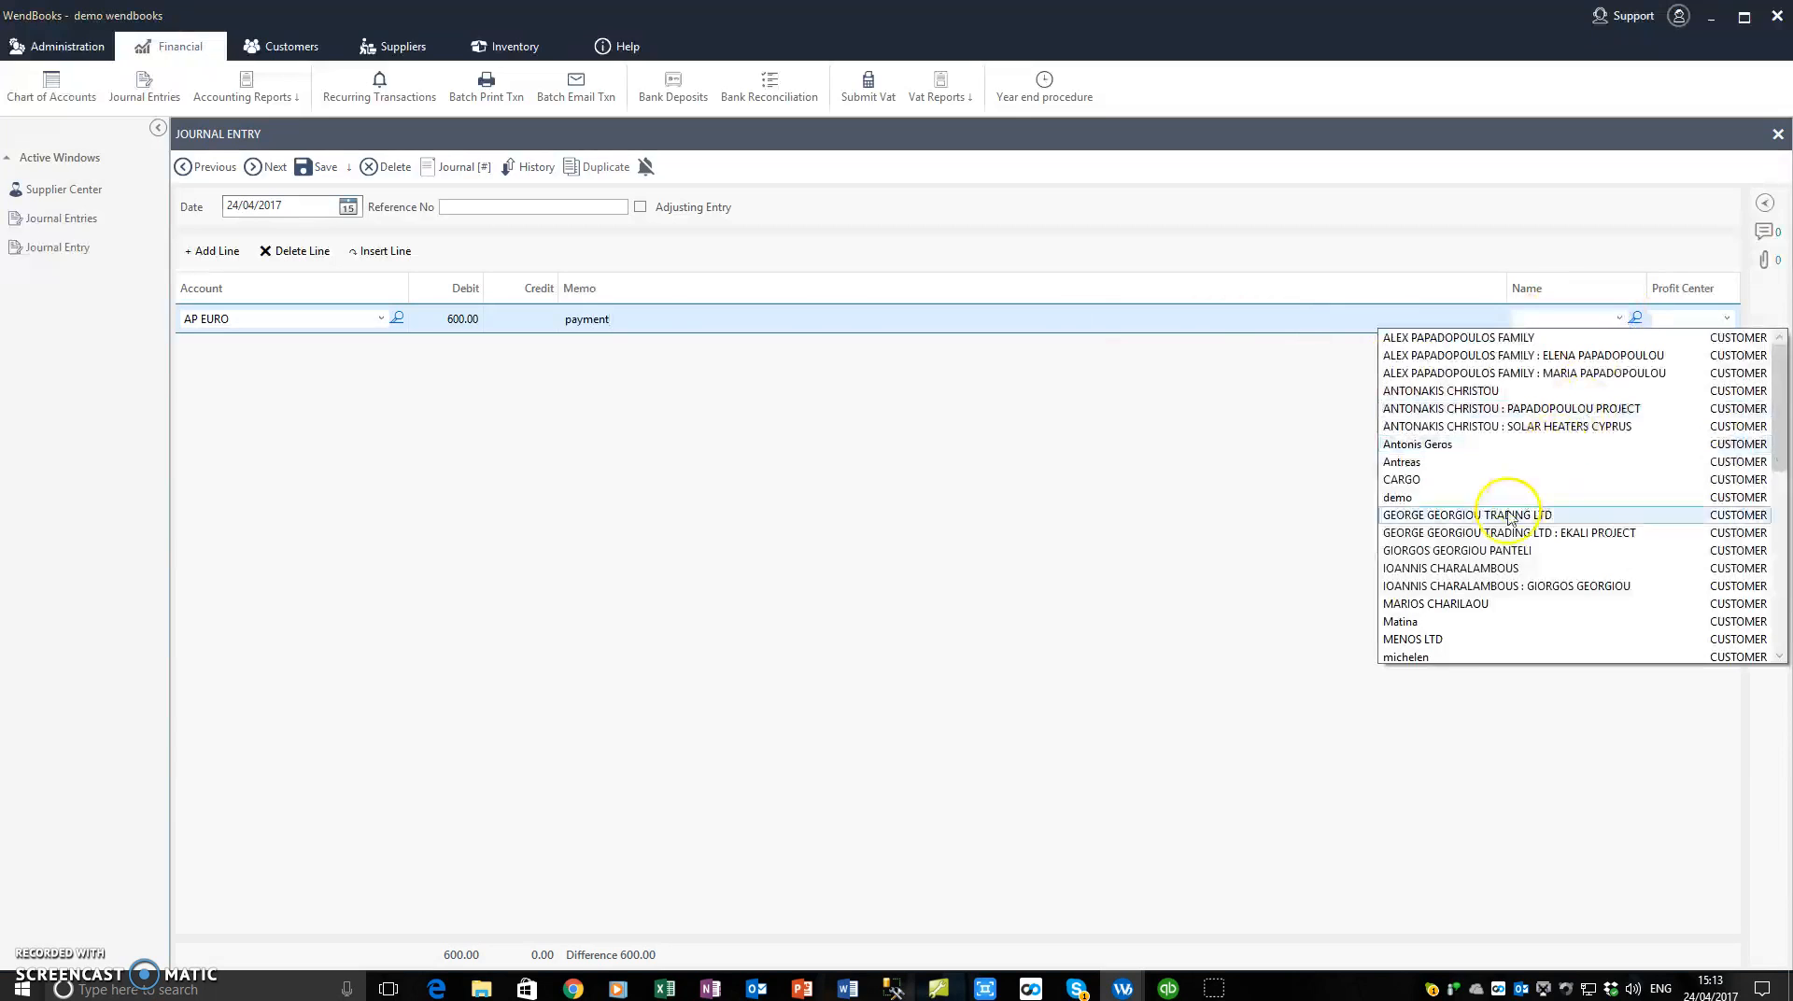
text(SAMPLE )
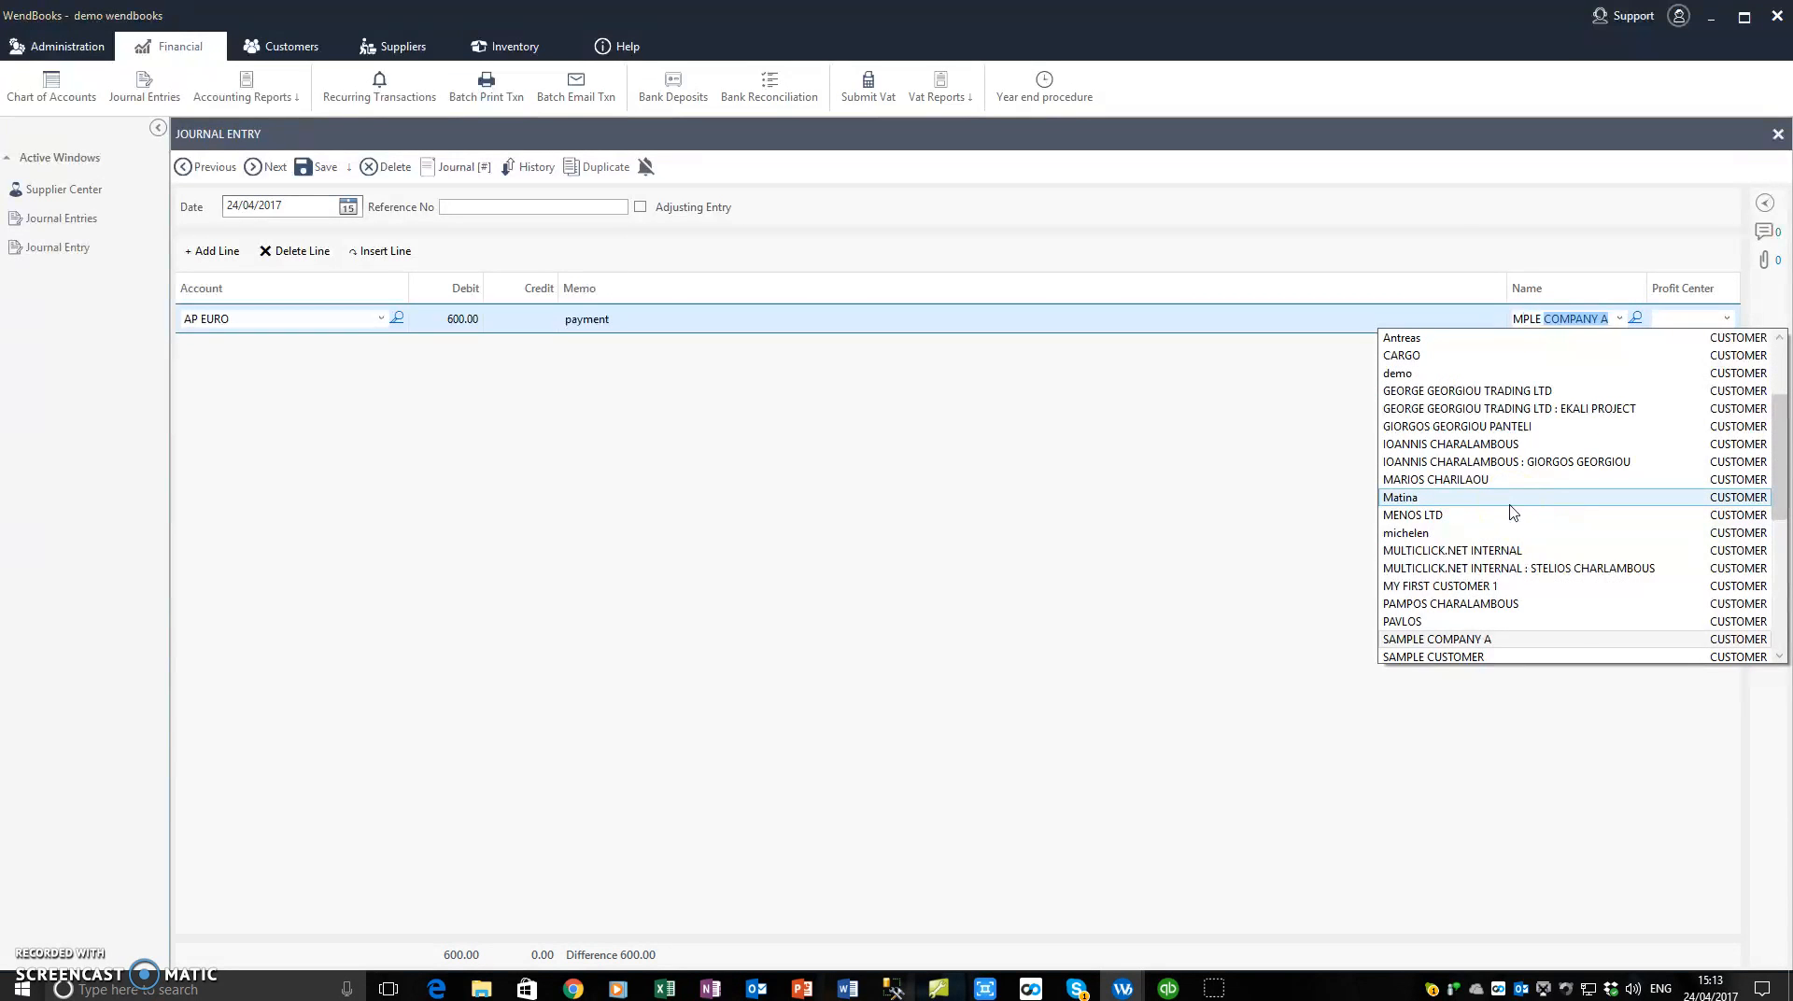
text(SUPPLIER)
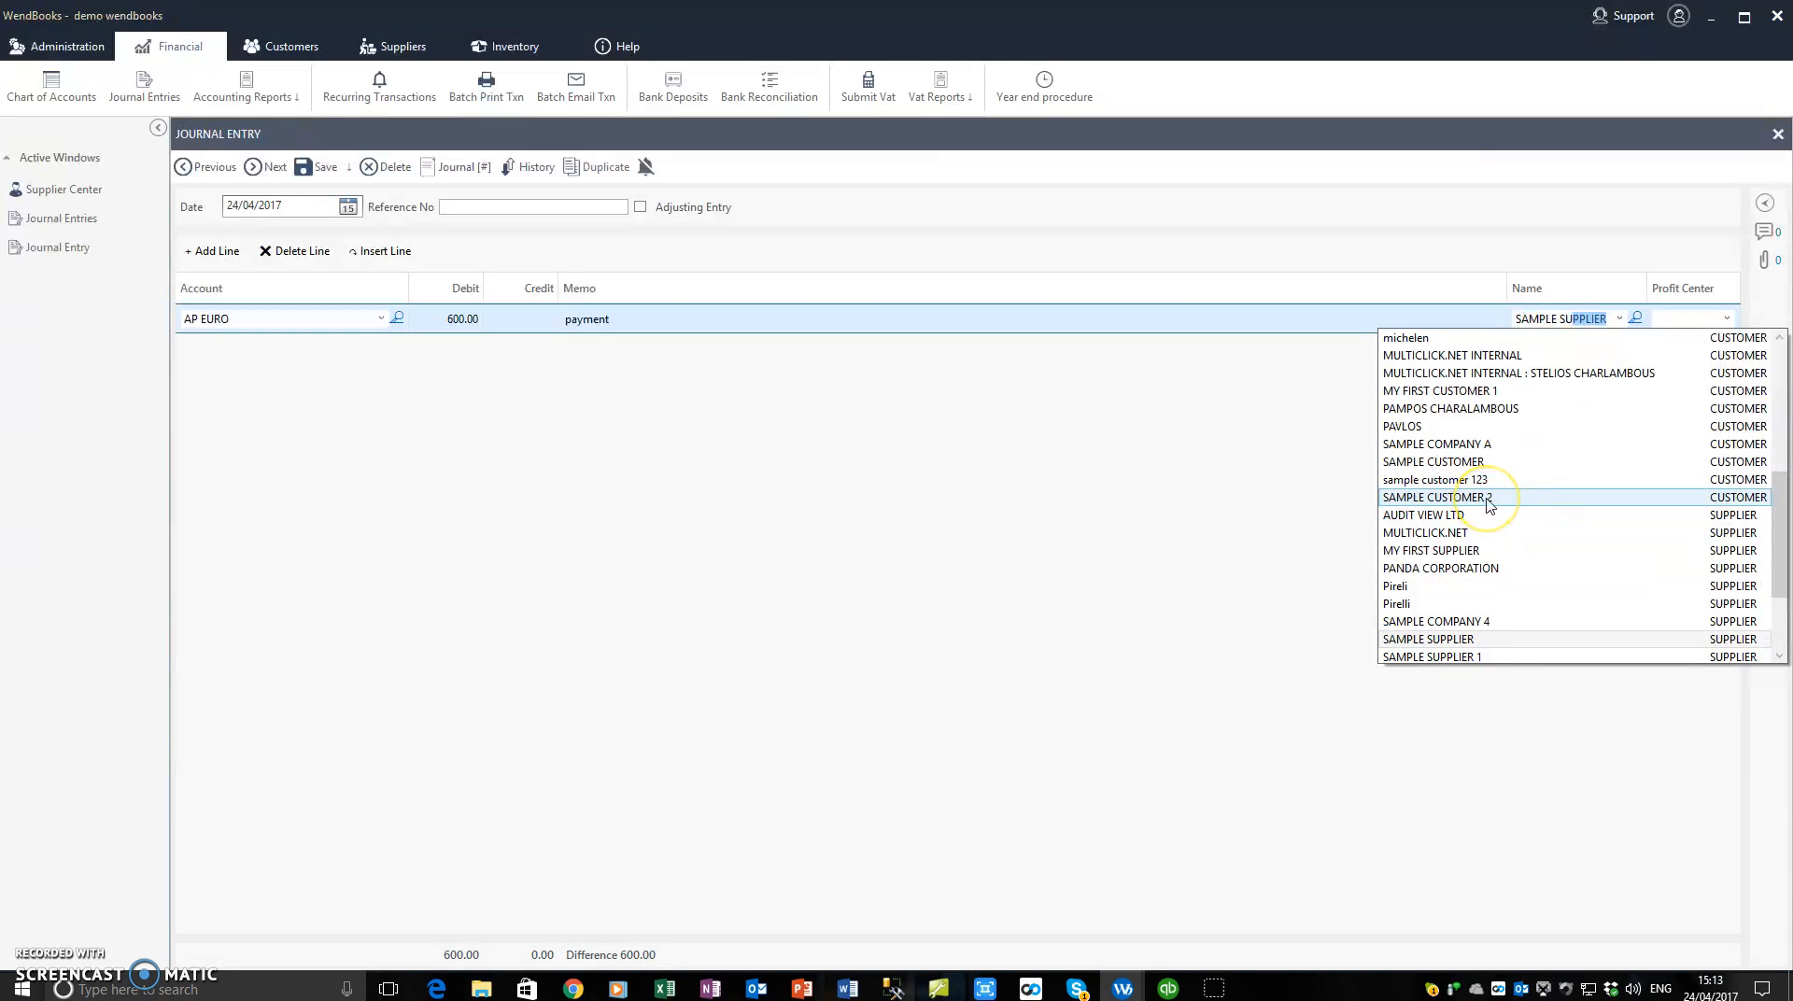
click(1495, 514)
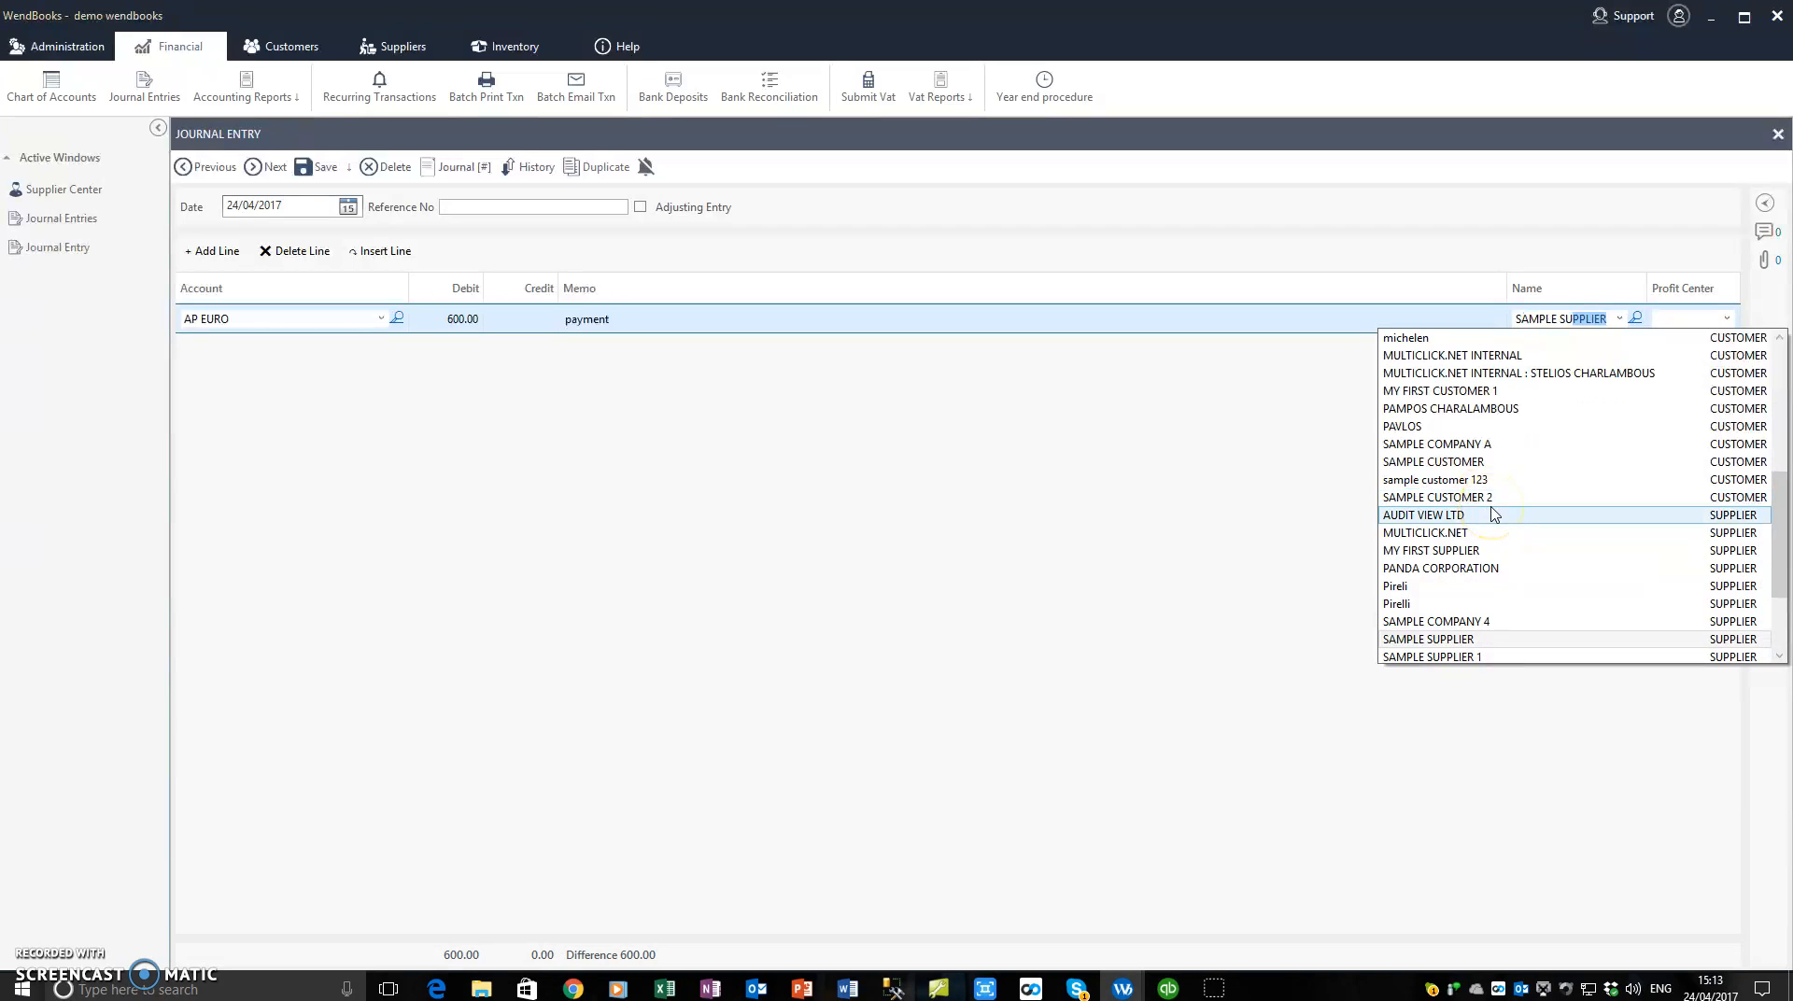
click(1495, 655)
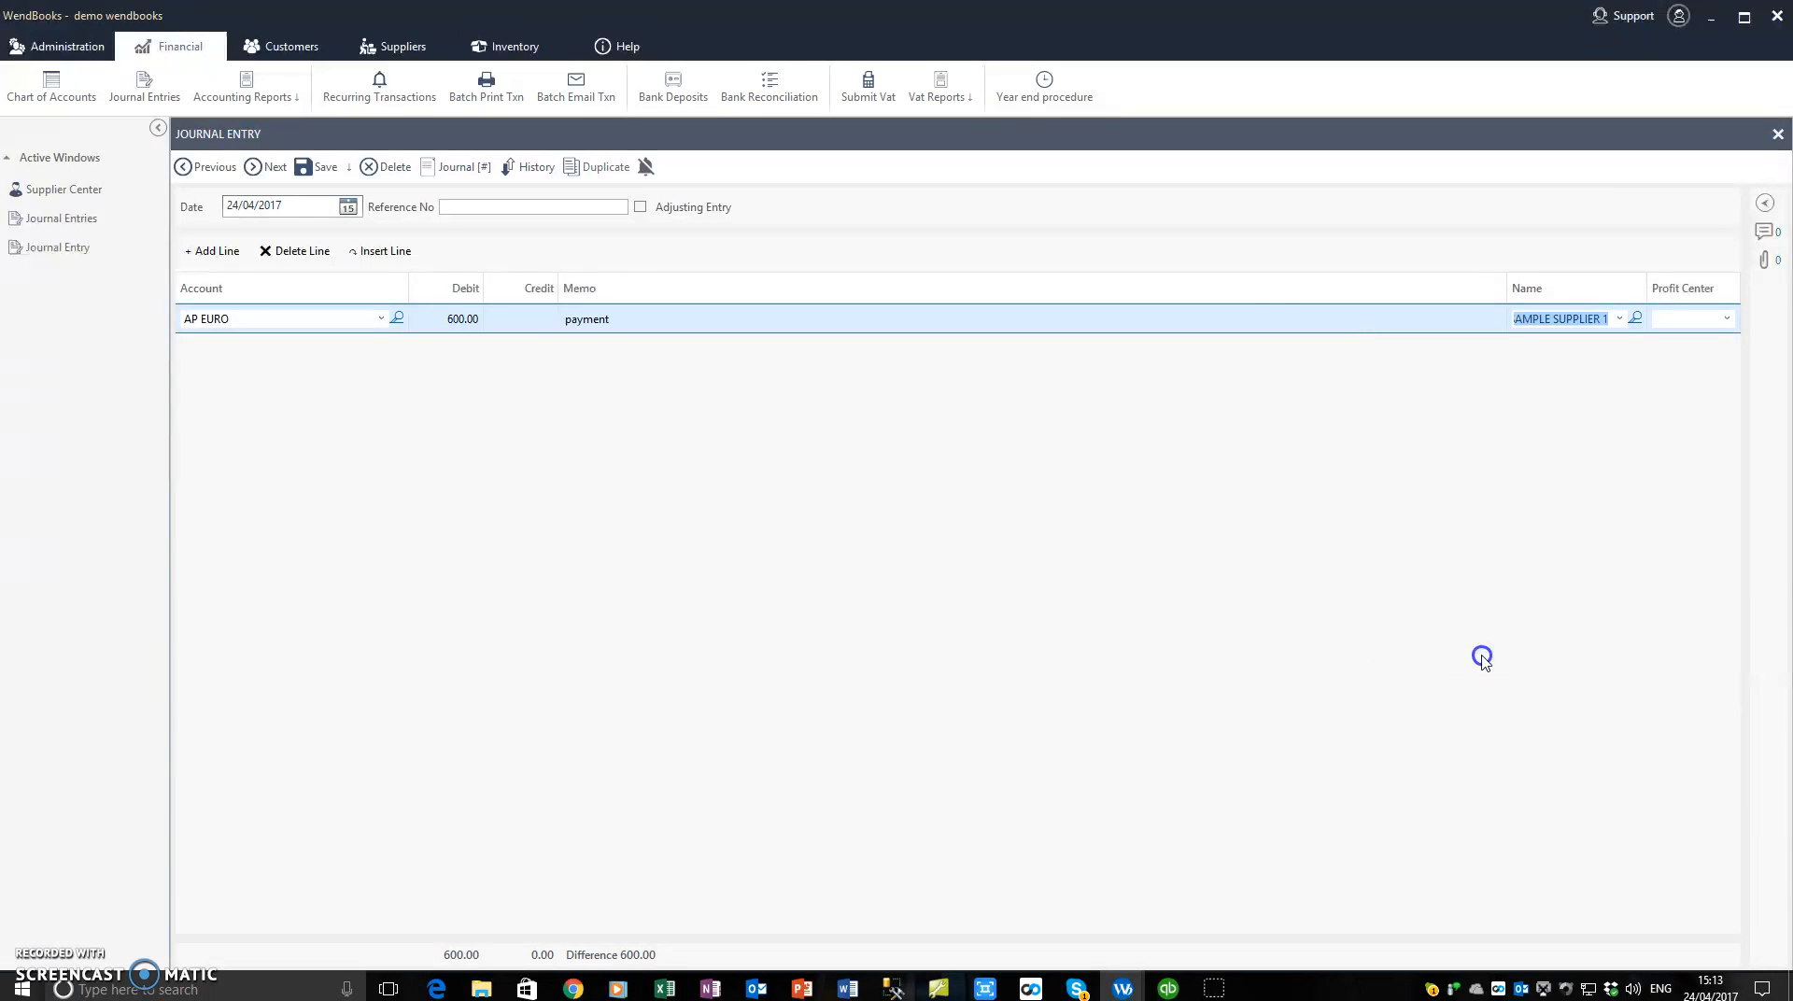
Add a second journal line crediting 600.00 to the BOC 1 bank account
click(209, 252)
click(381, 347)
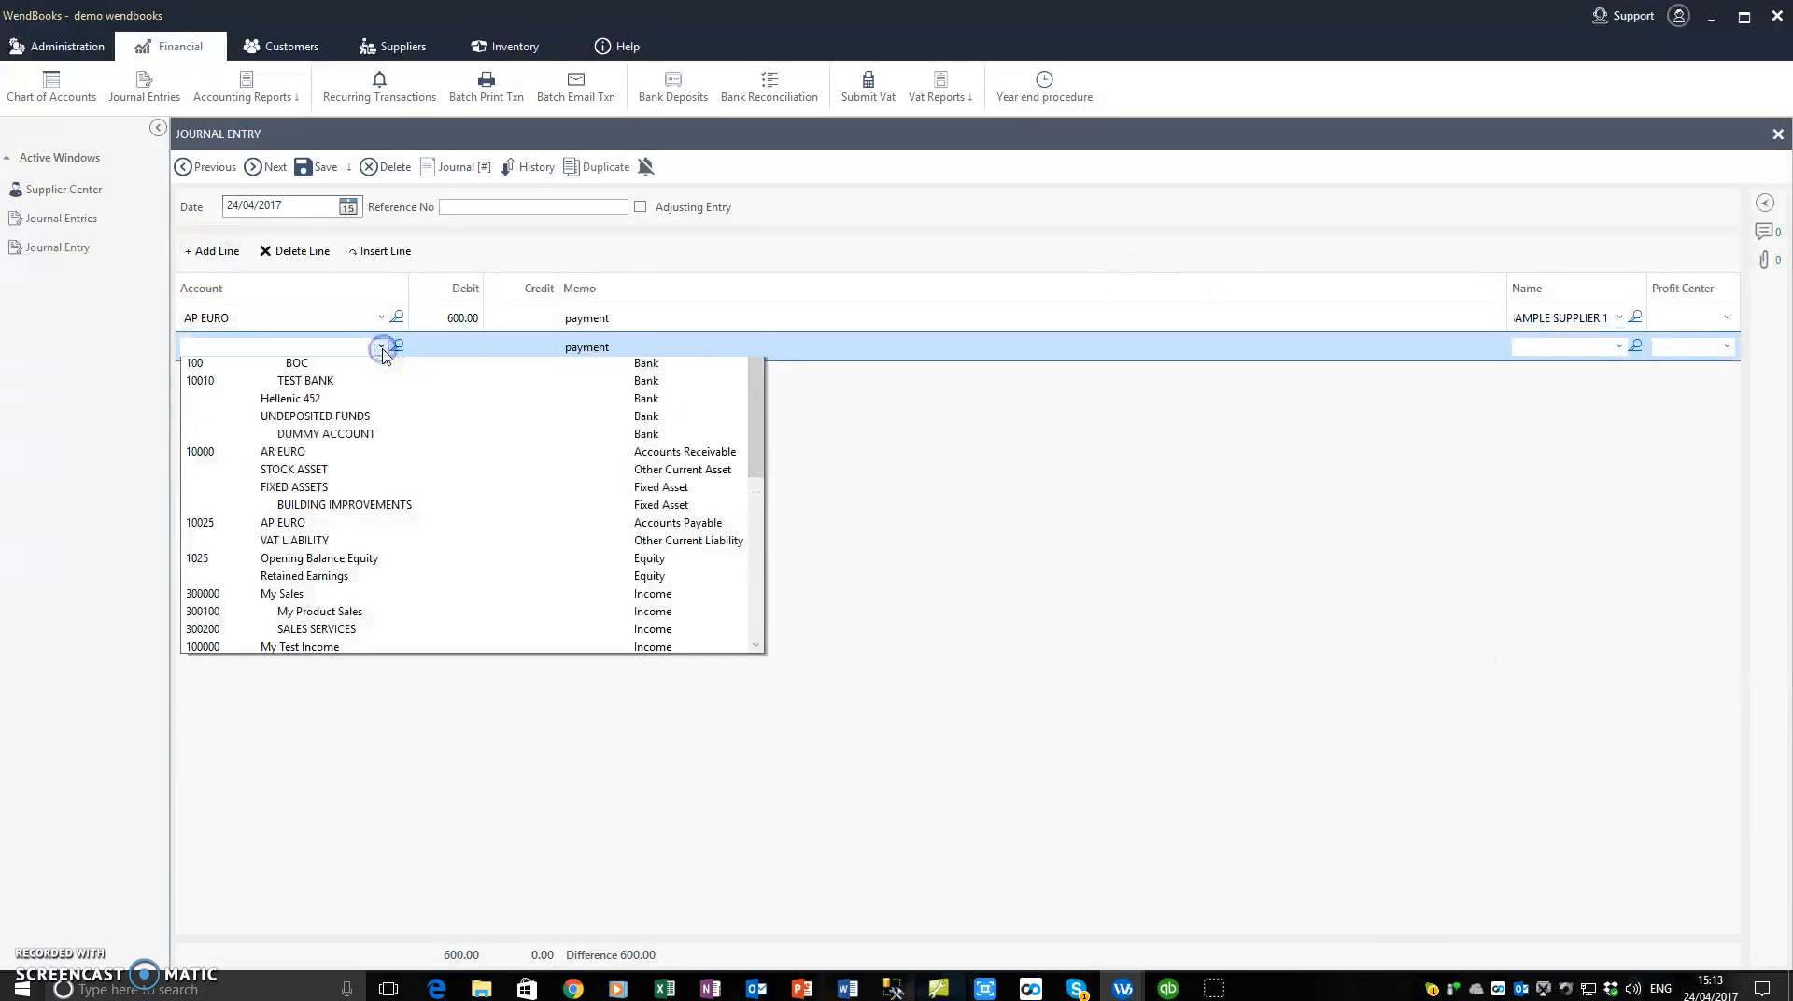
click(329, 383)
click(521, 344)
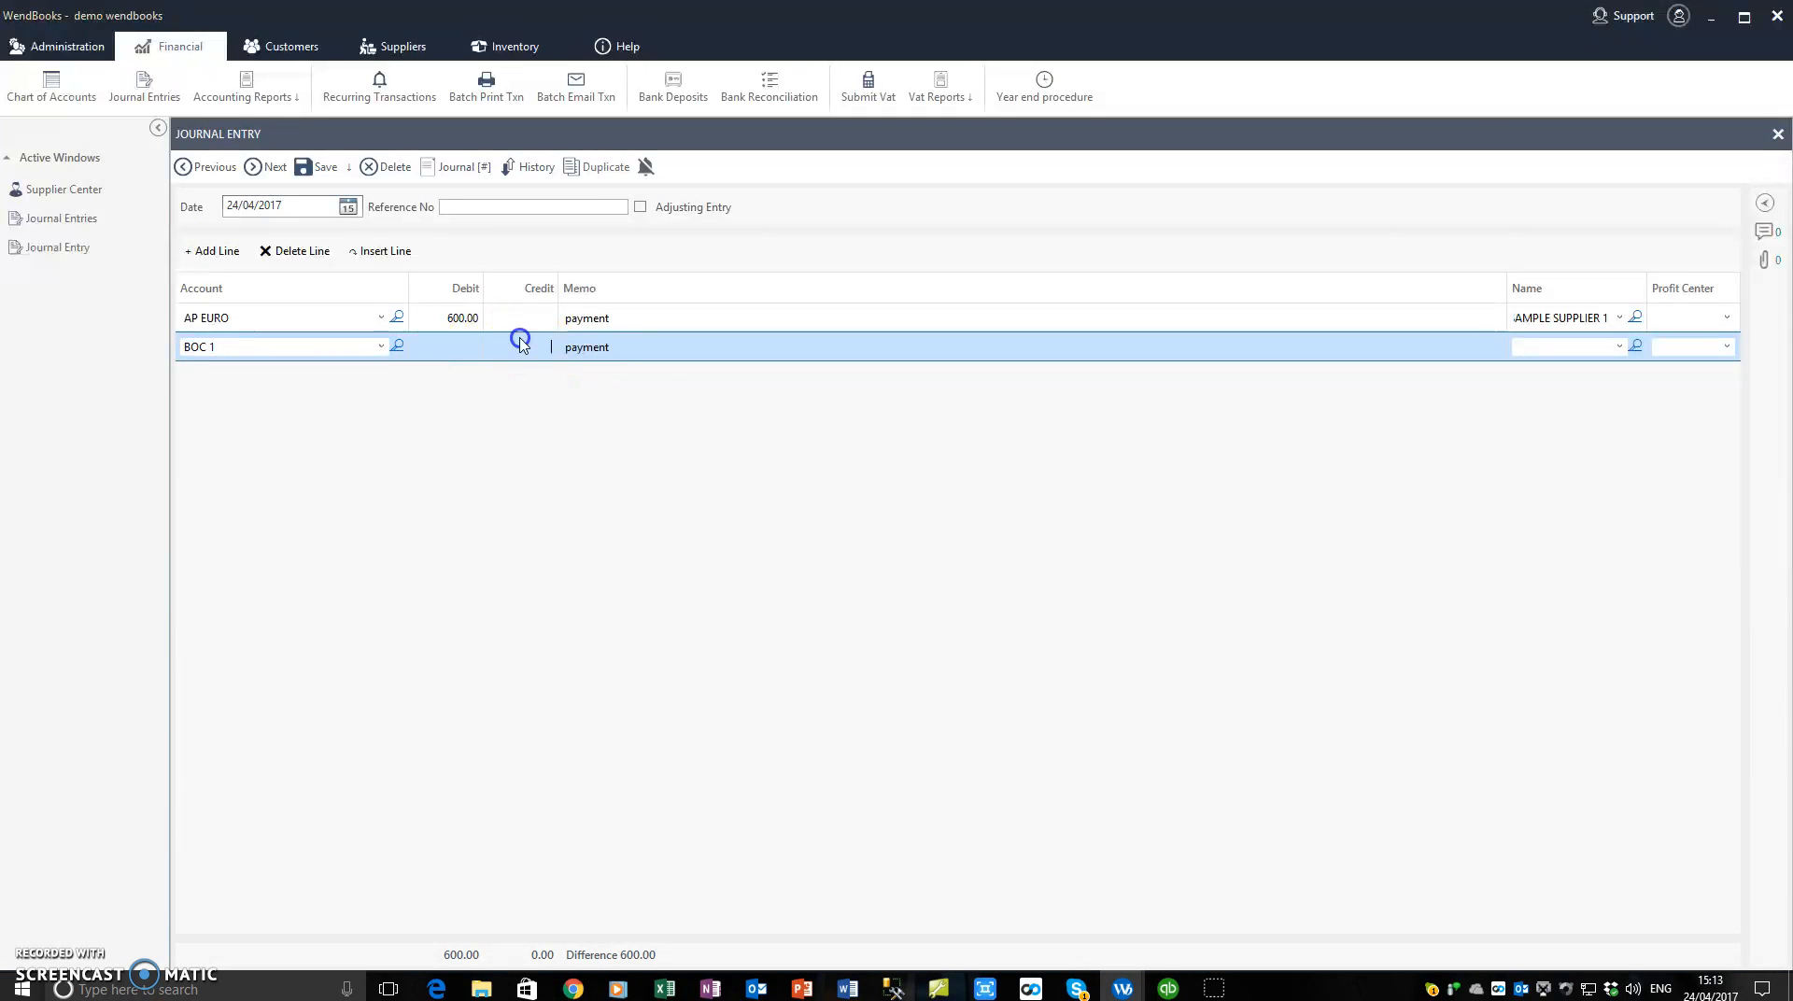
click(517, 346)
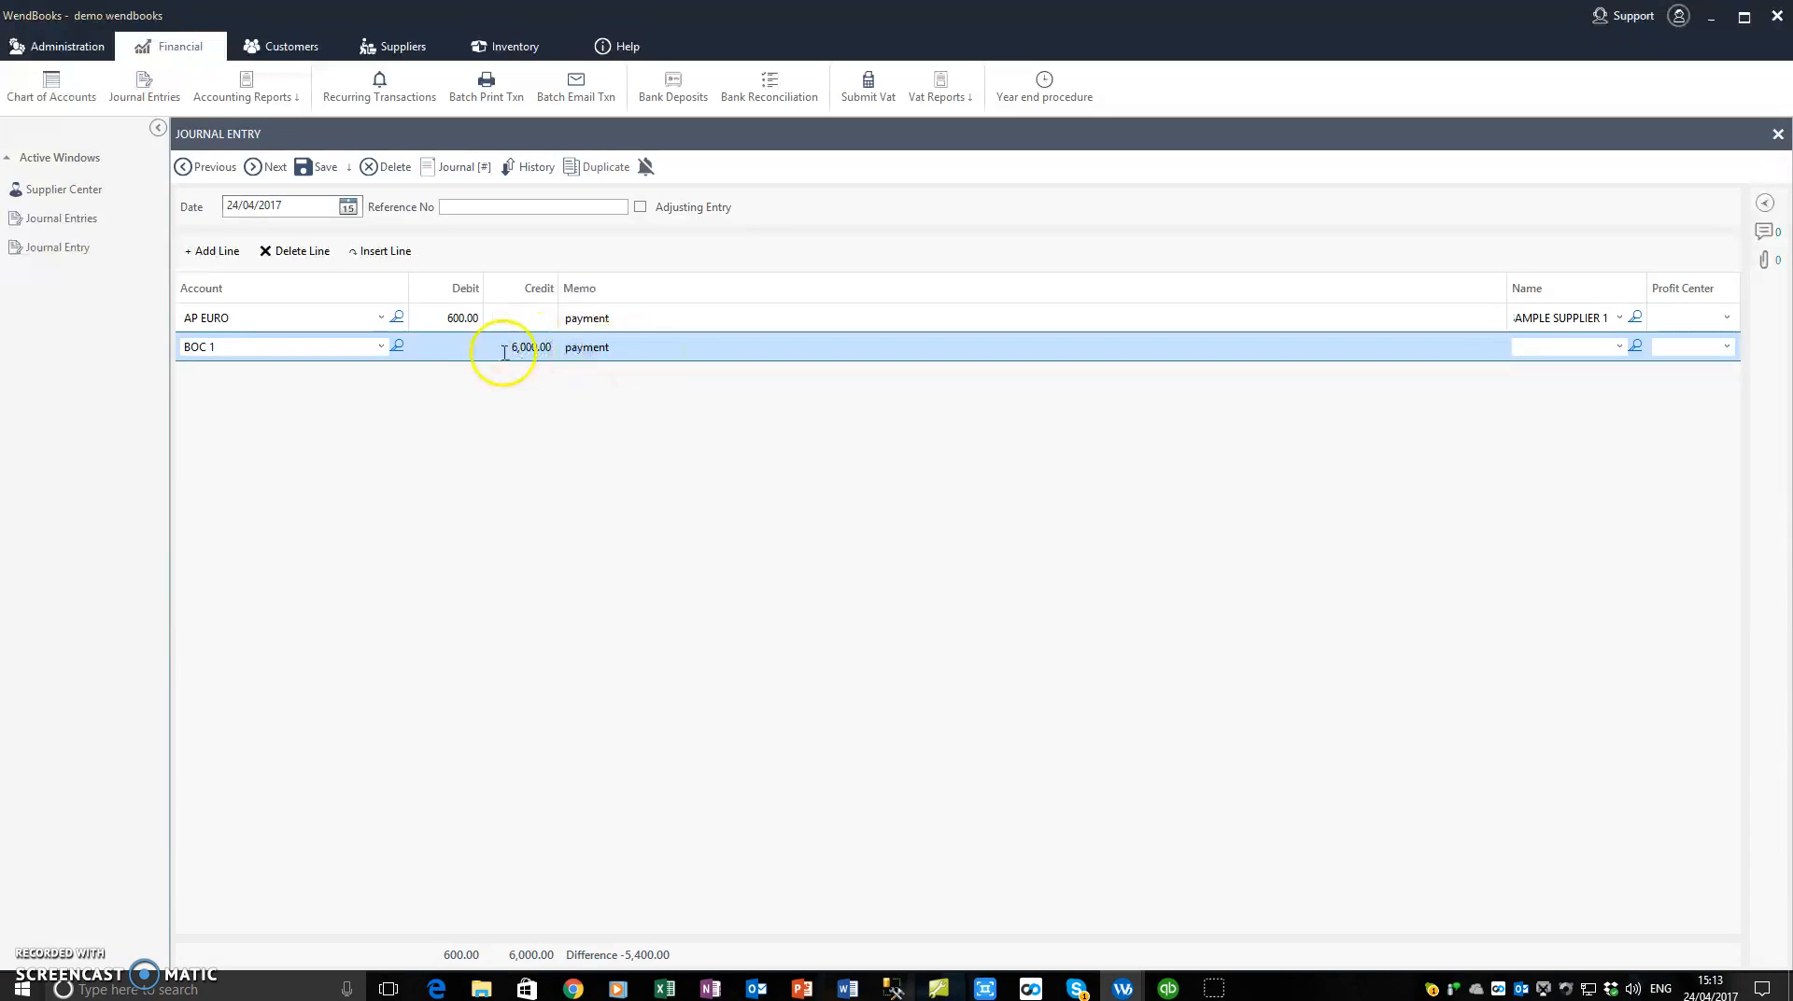
click(600, 350)
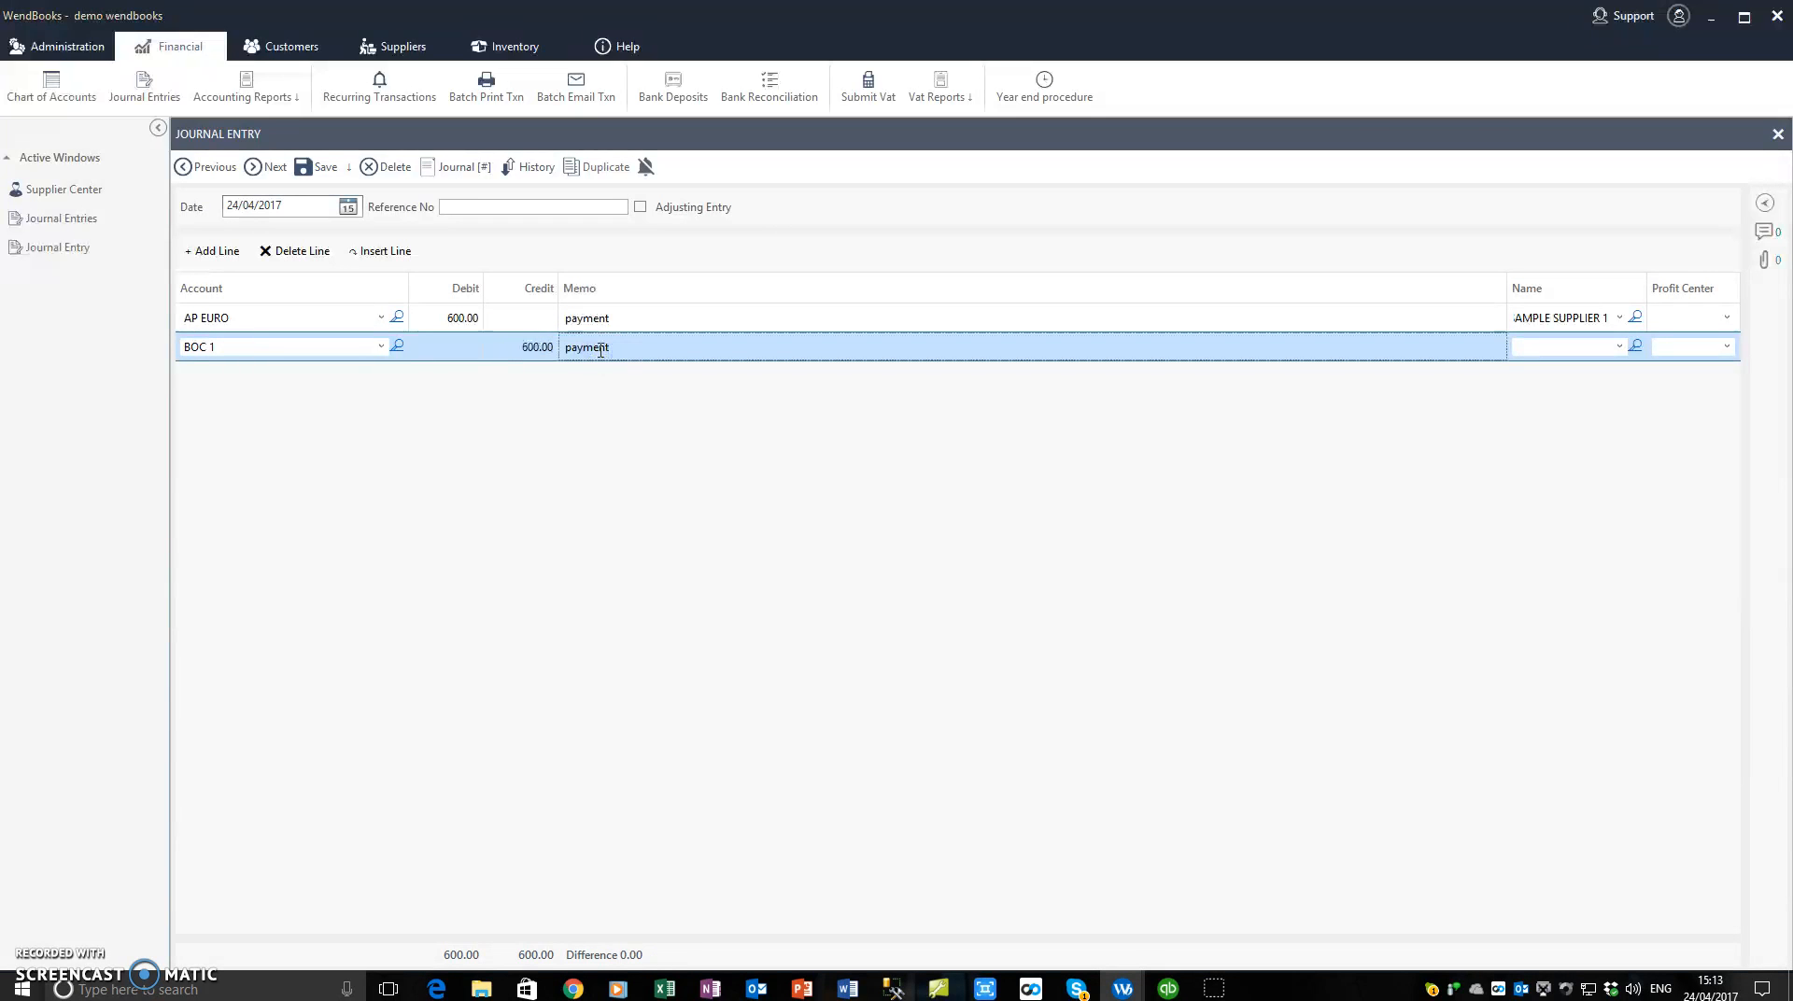
Save and close the journal entry, and refresh the Supplier Center to check the balance of SAMPLE SUPPLIER 1
click(315, 167)
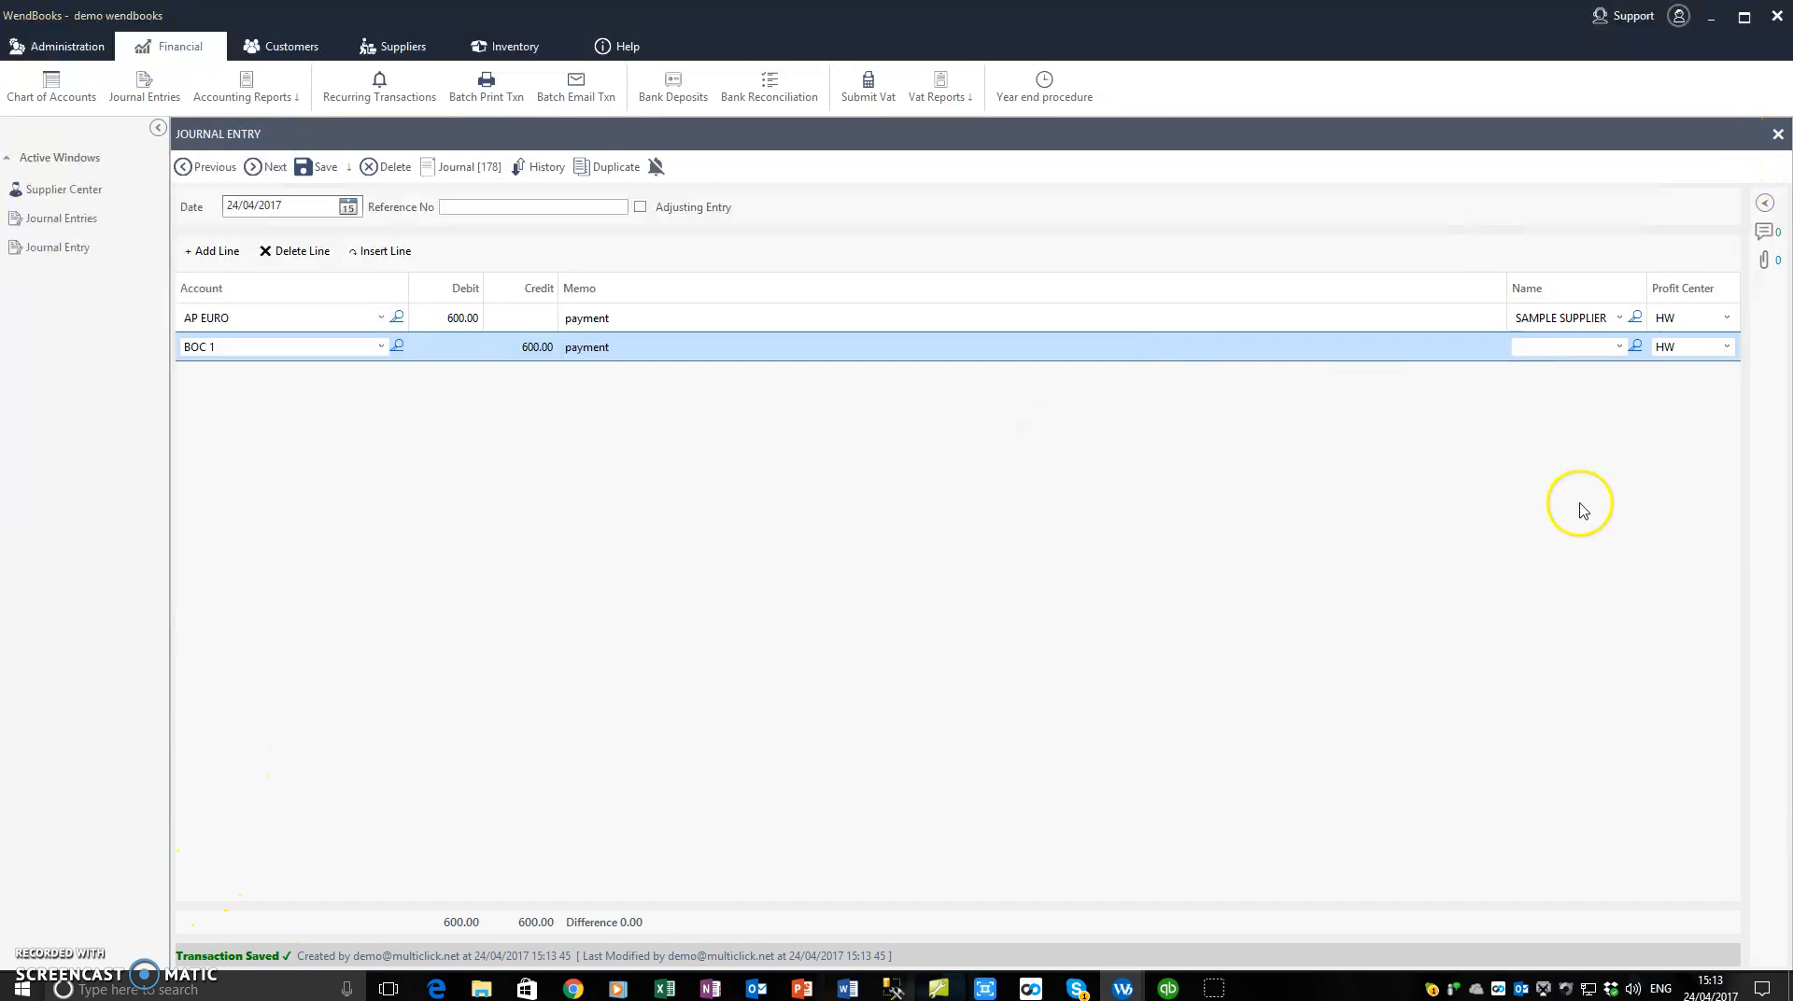
click(1778, 134)
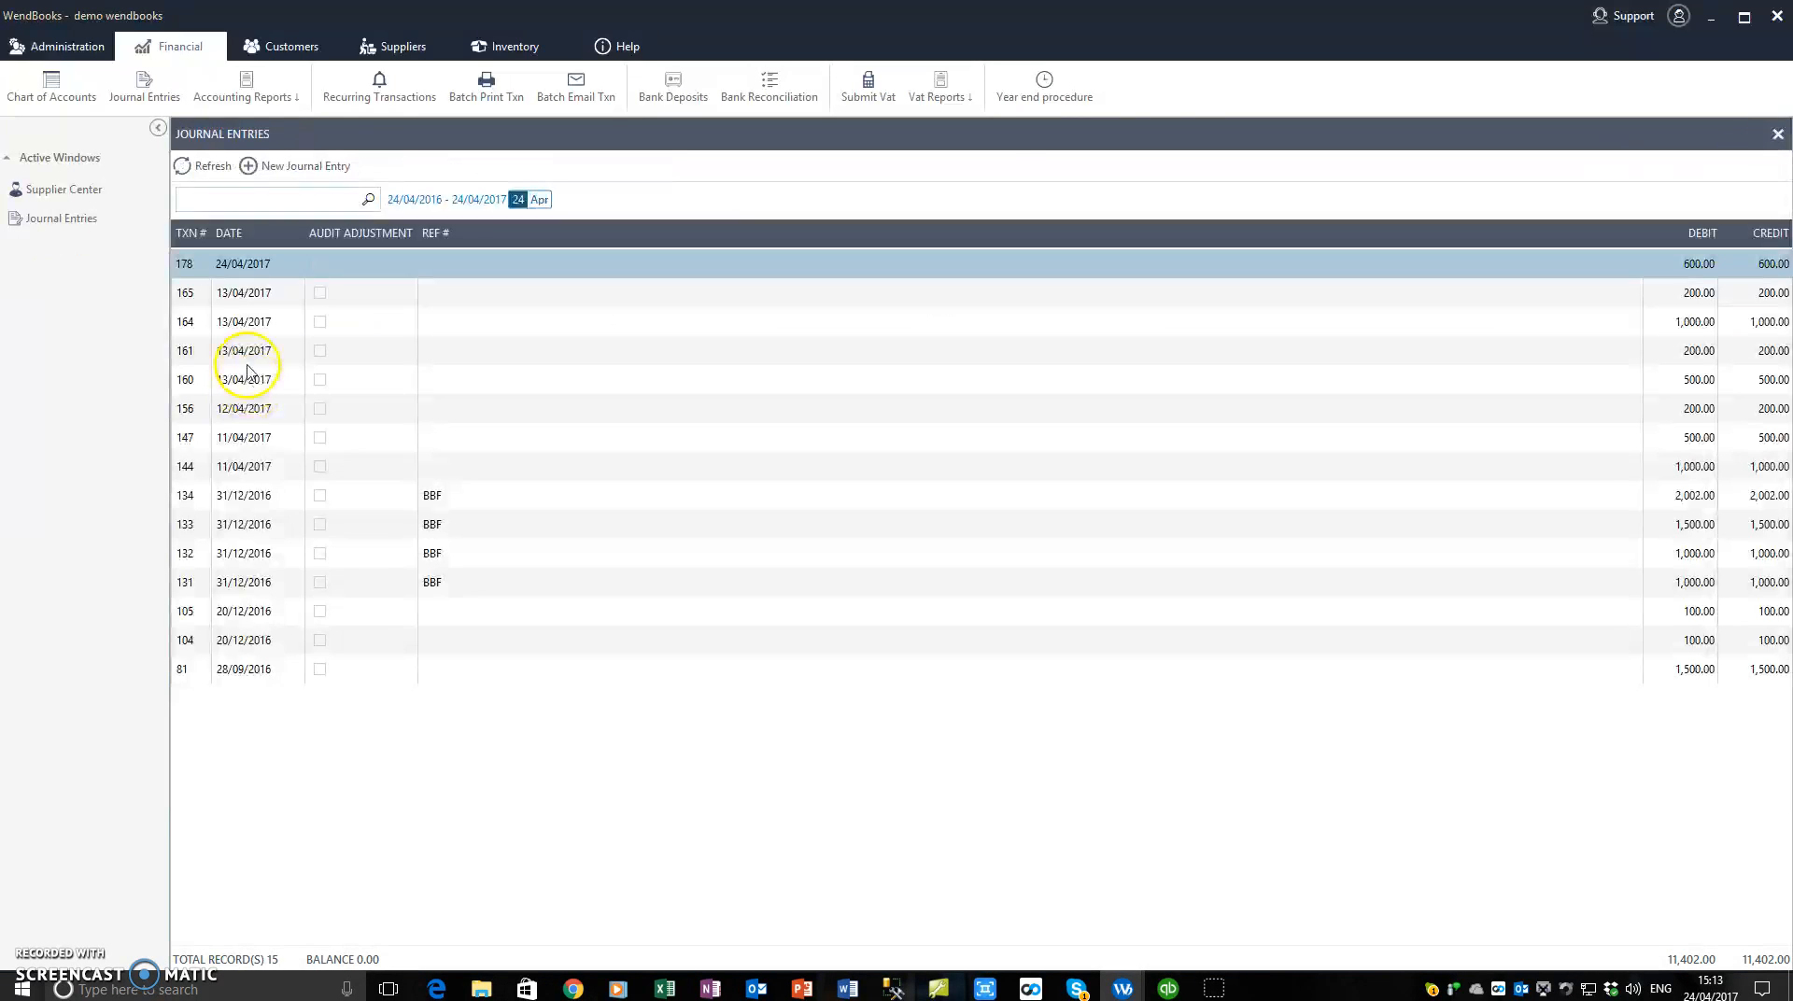
click(84, 191)
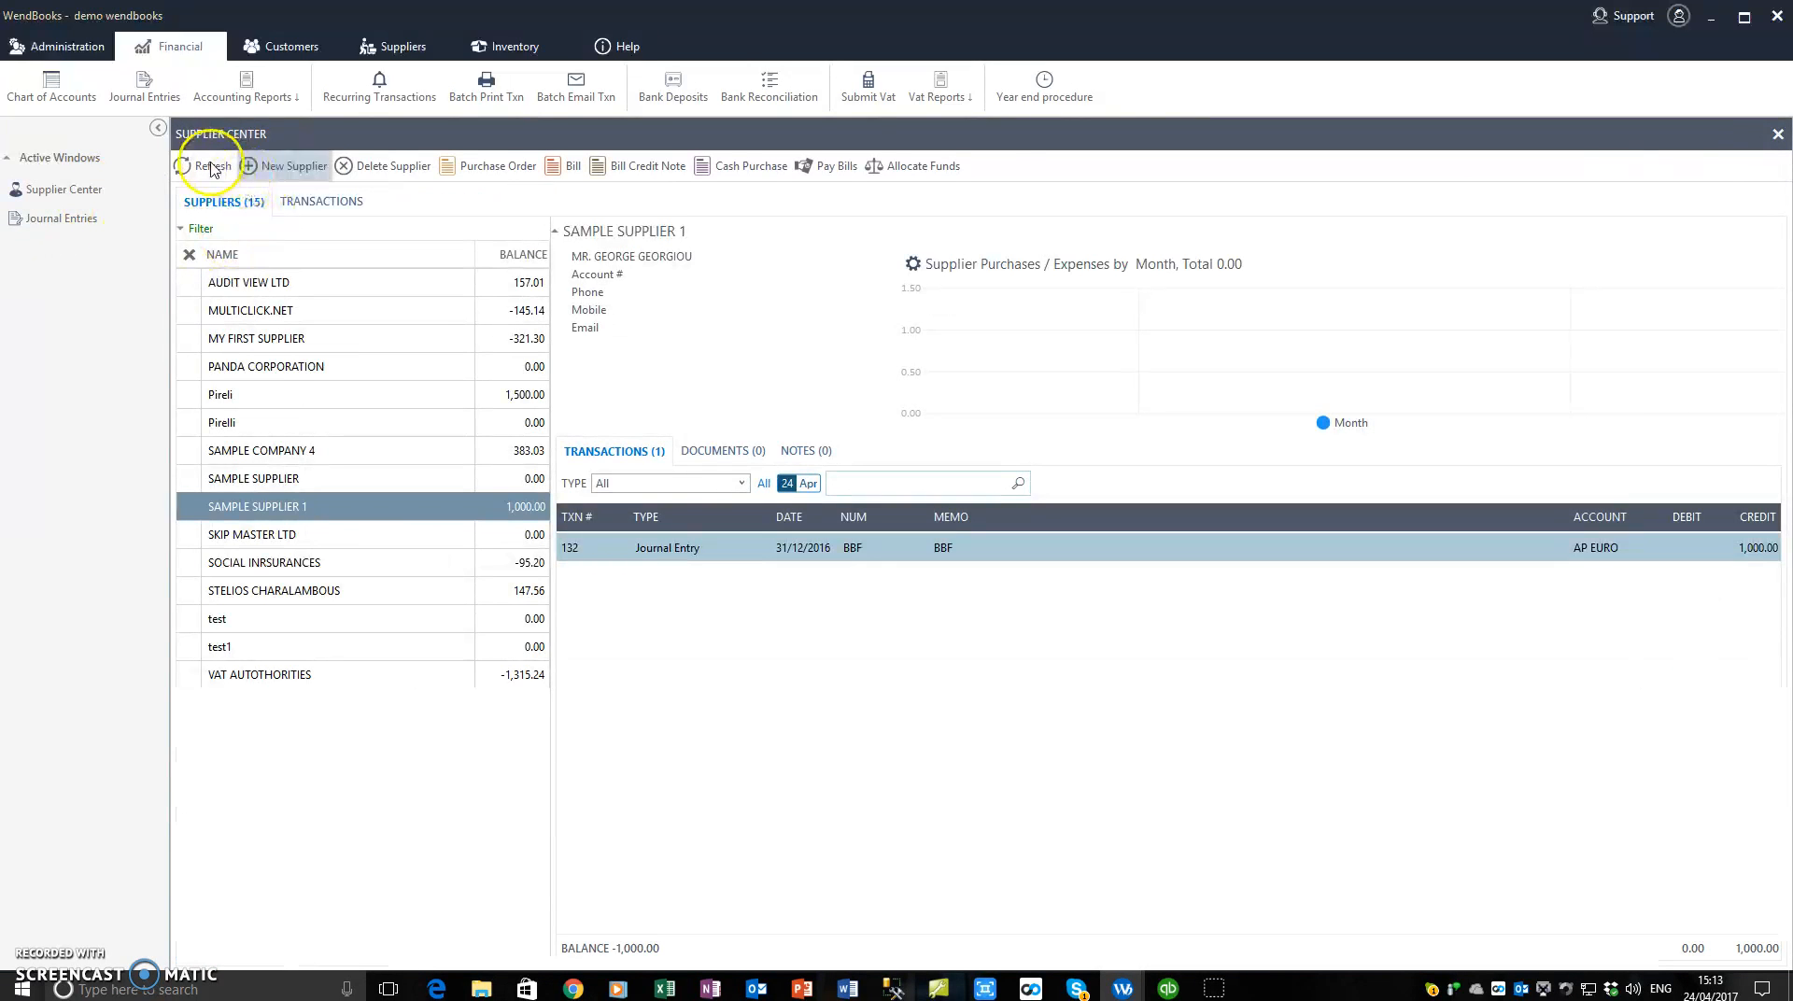
click(532, 516)
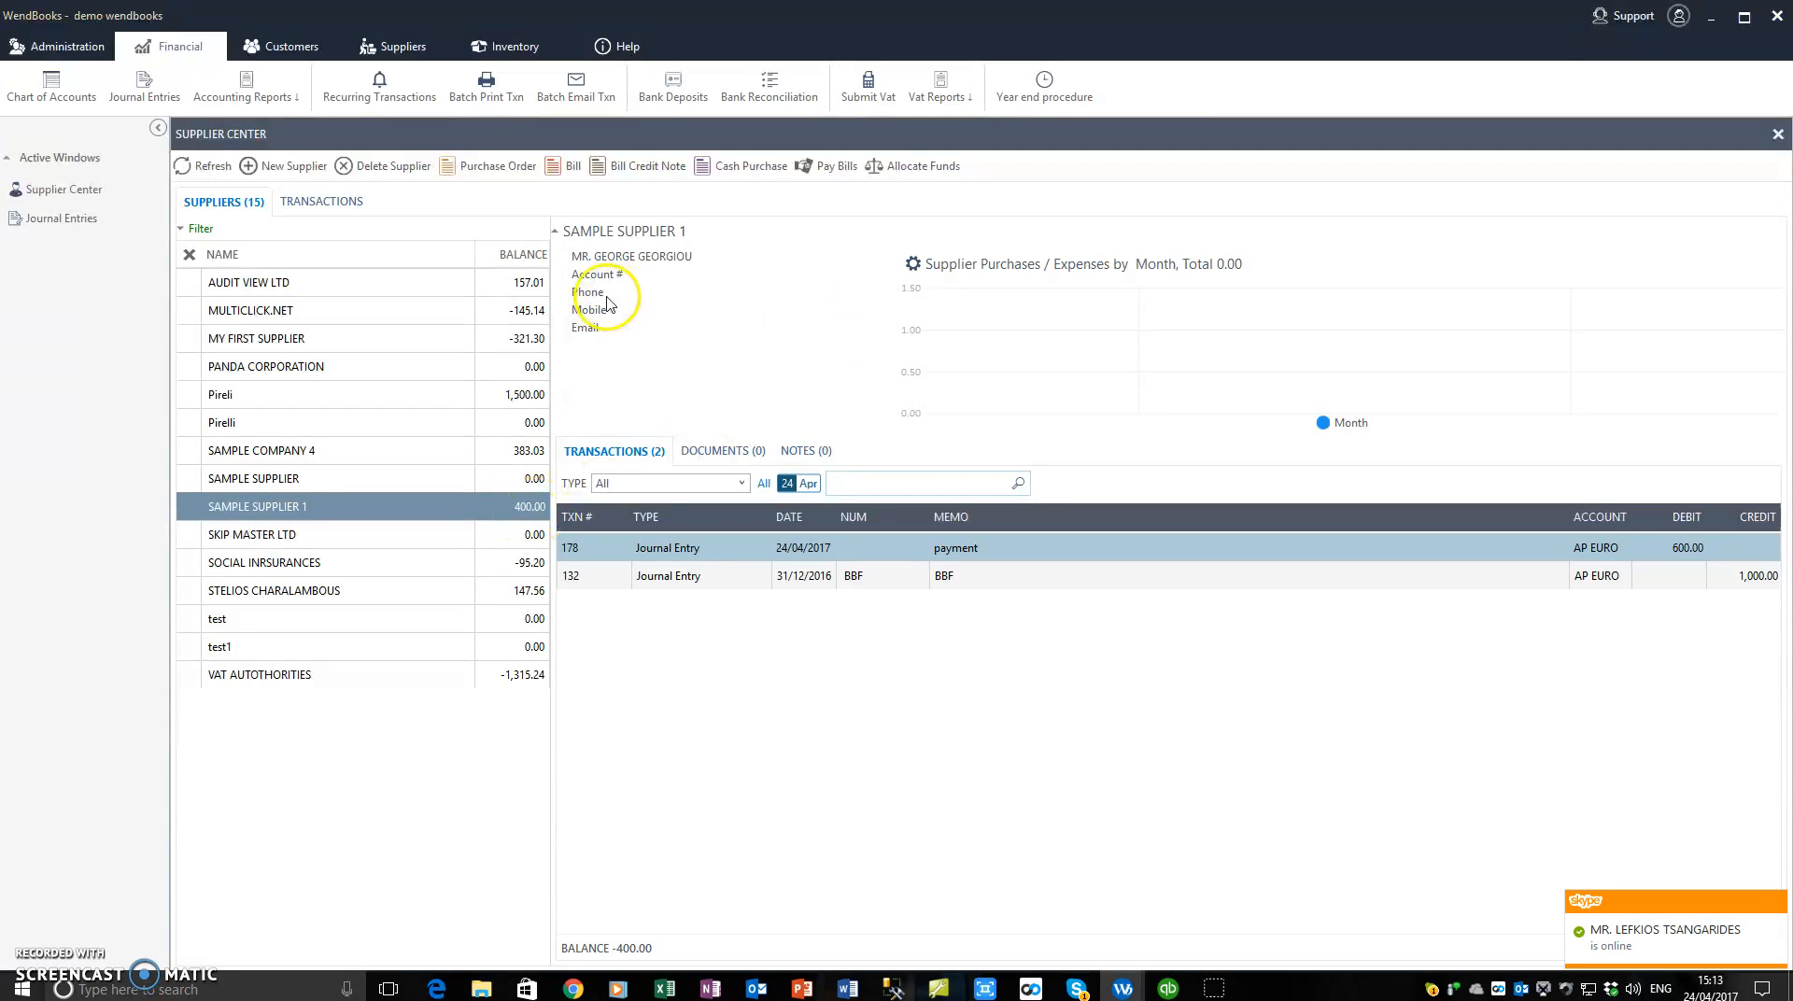
Start a bill credit note for SAMPLE SUPPLIER 1 with reference number 321456
click(836, 173)
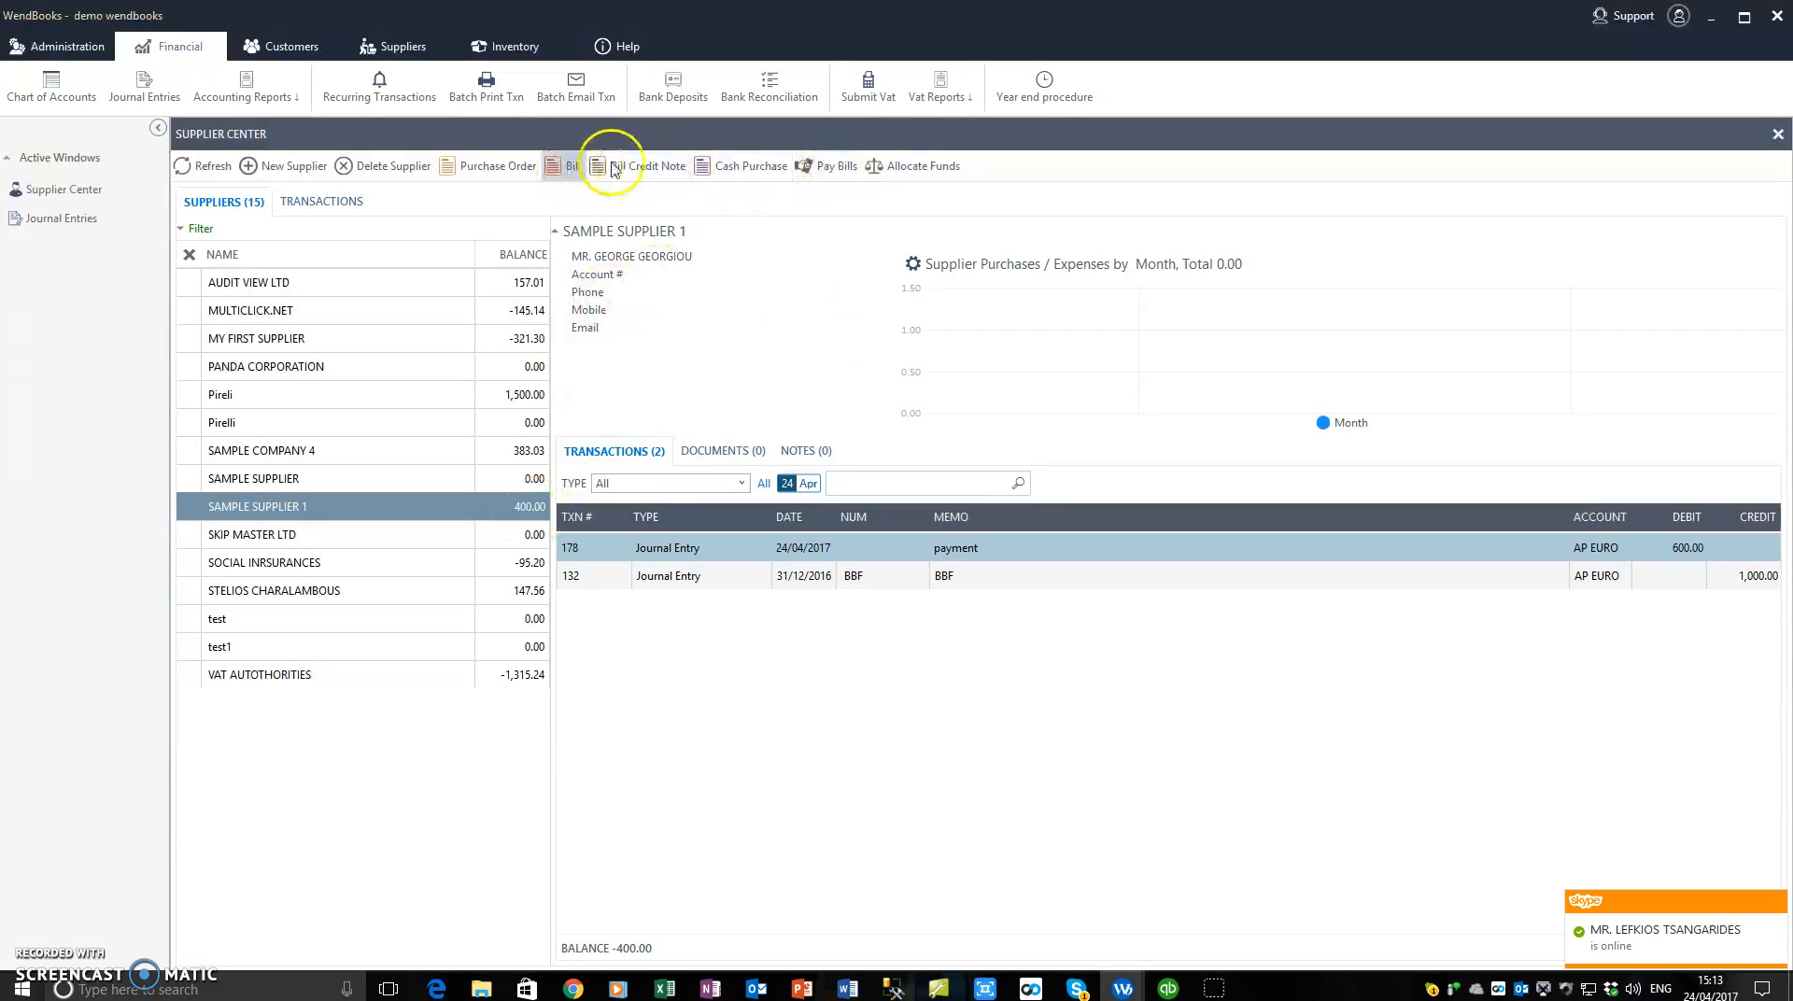
click(649, 168)
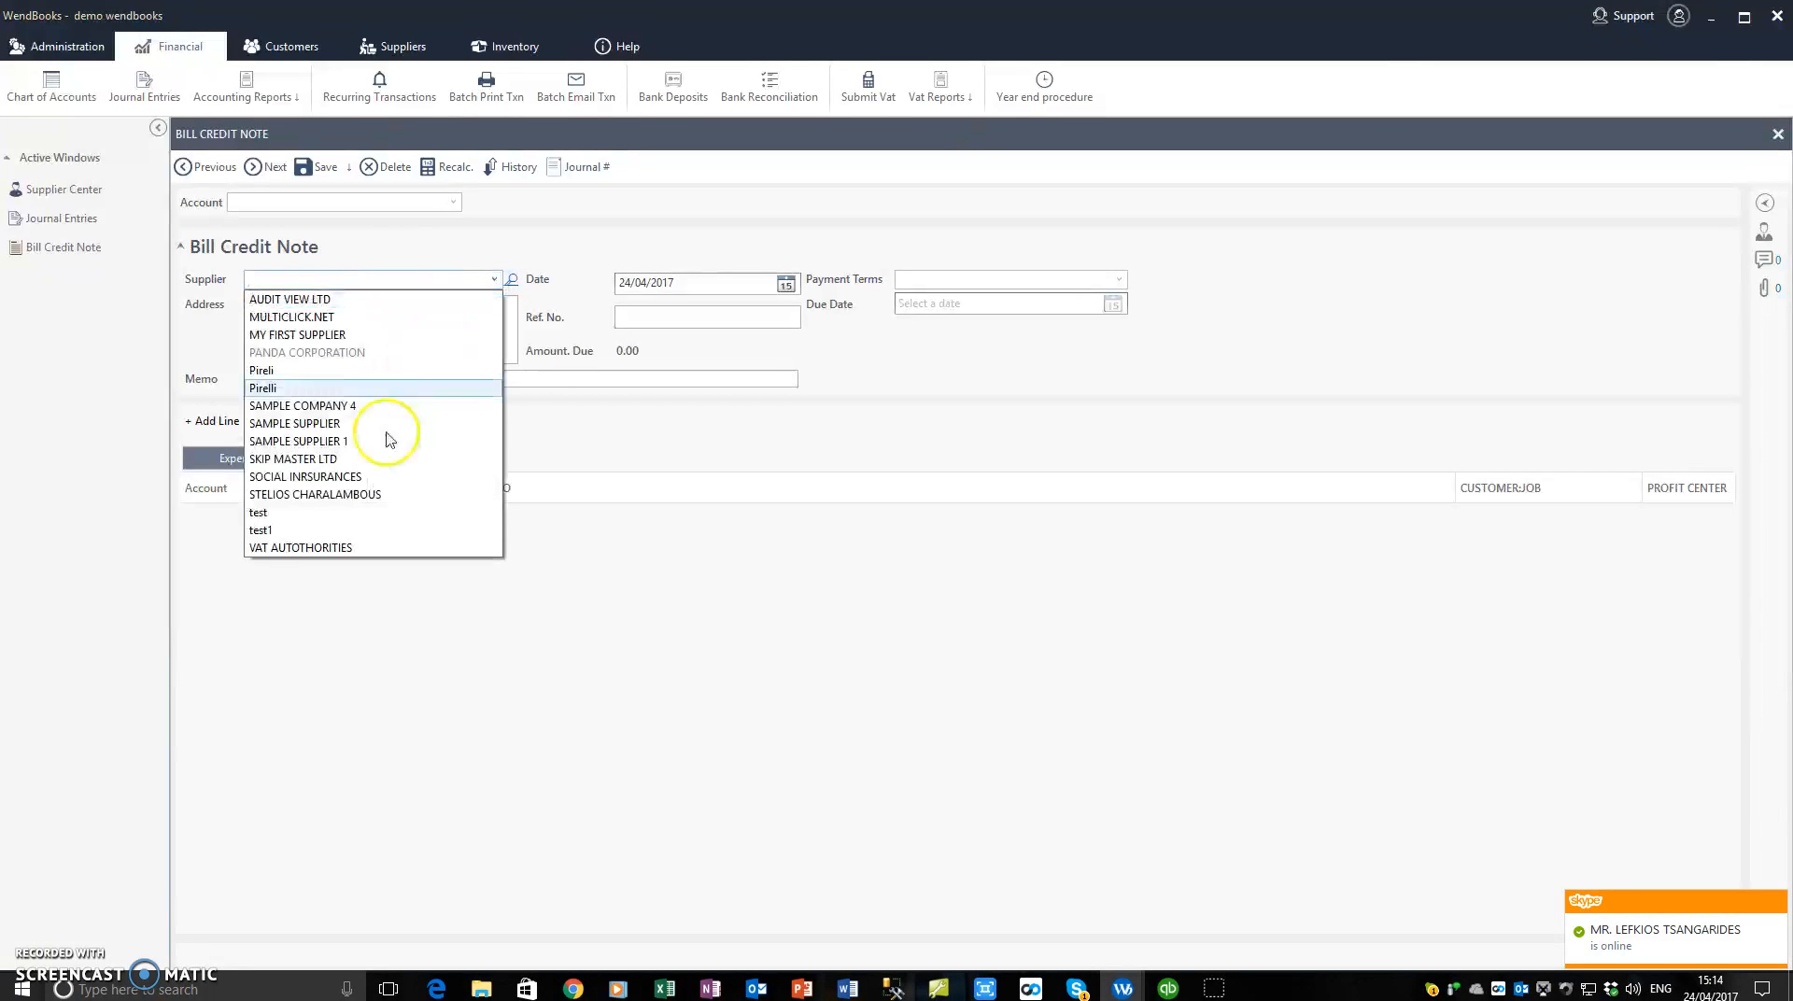
click(472, 440)
click(643, 314)
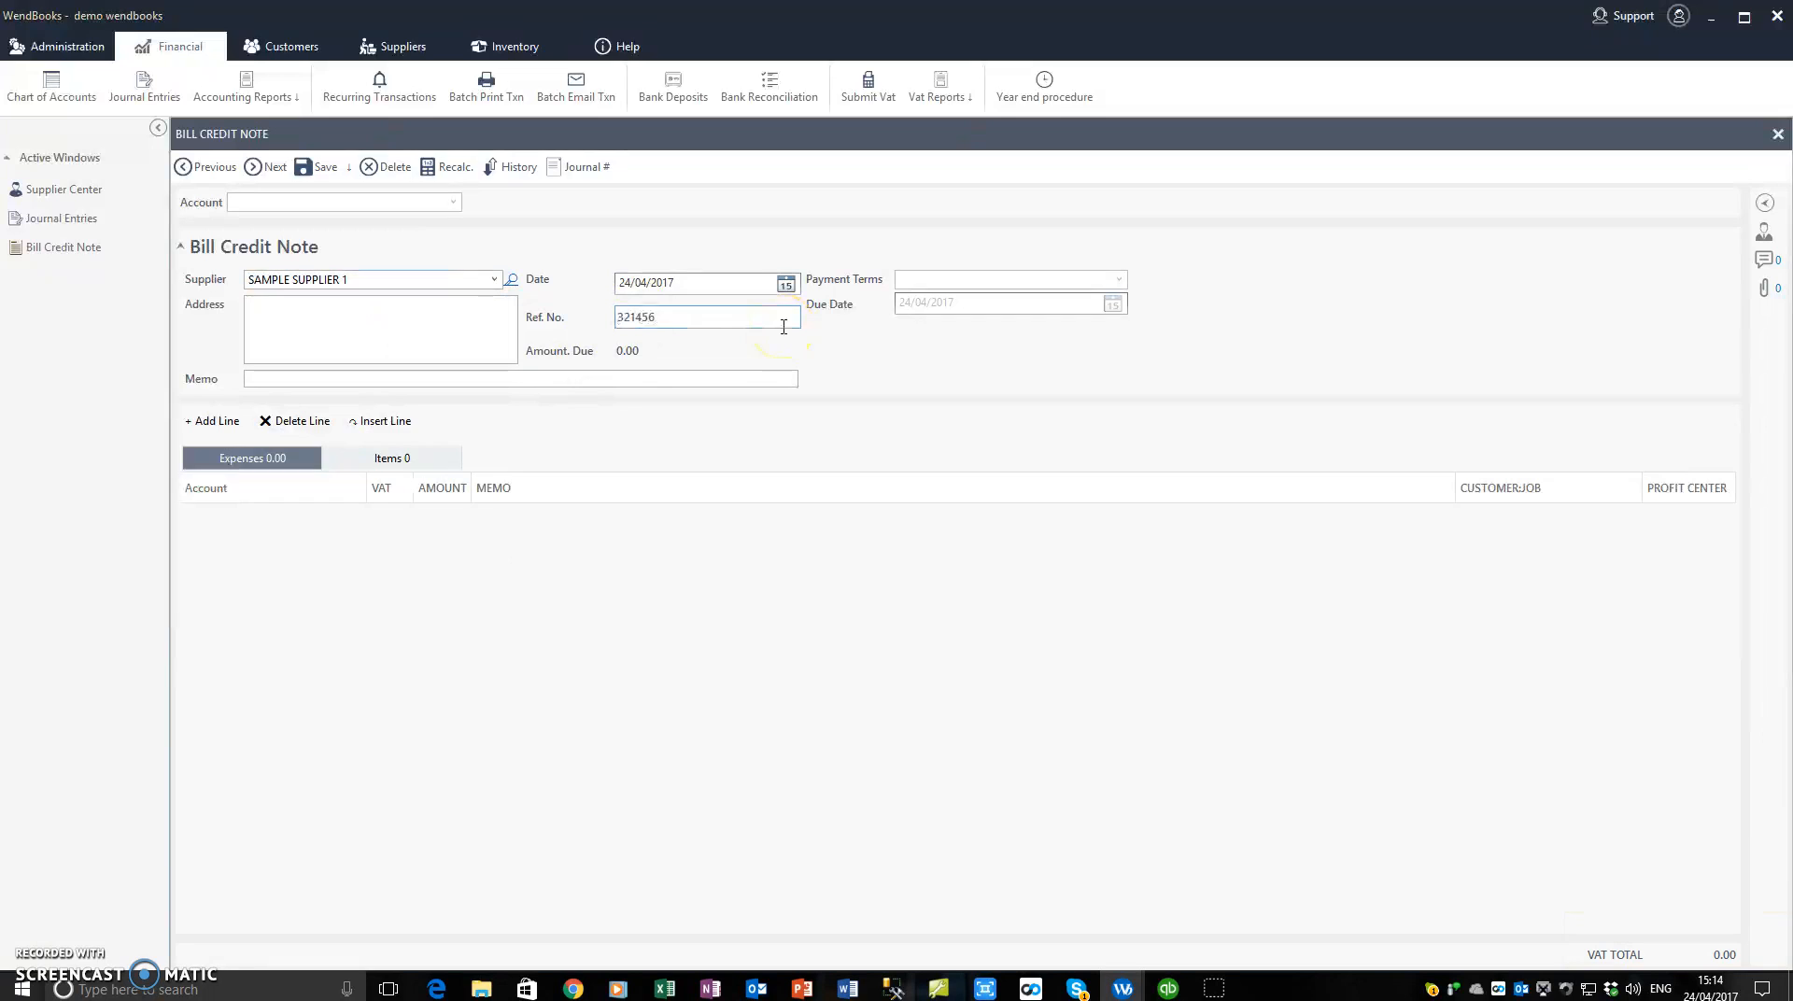
Add an expense line of 400.00 on the SALES PRODUCTS account and try to save the credit note
click(211, 421)
click(319, 518)
click(327, 518)
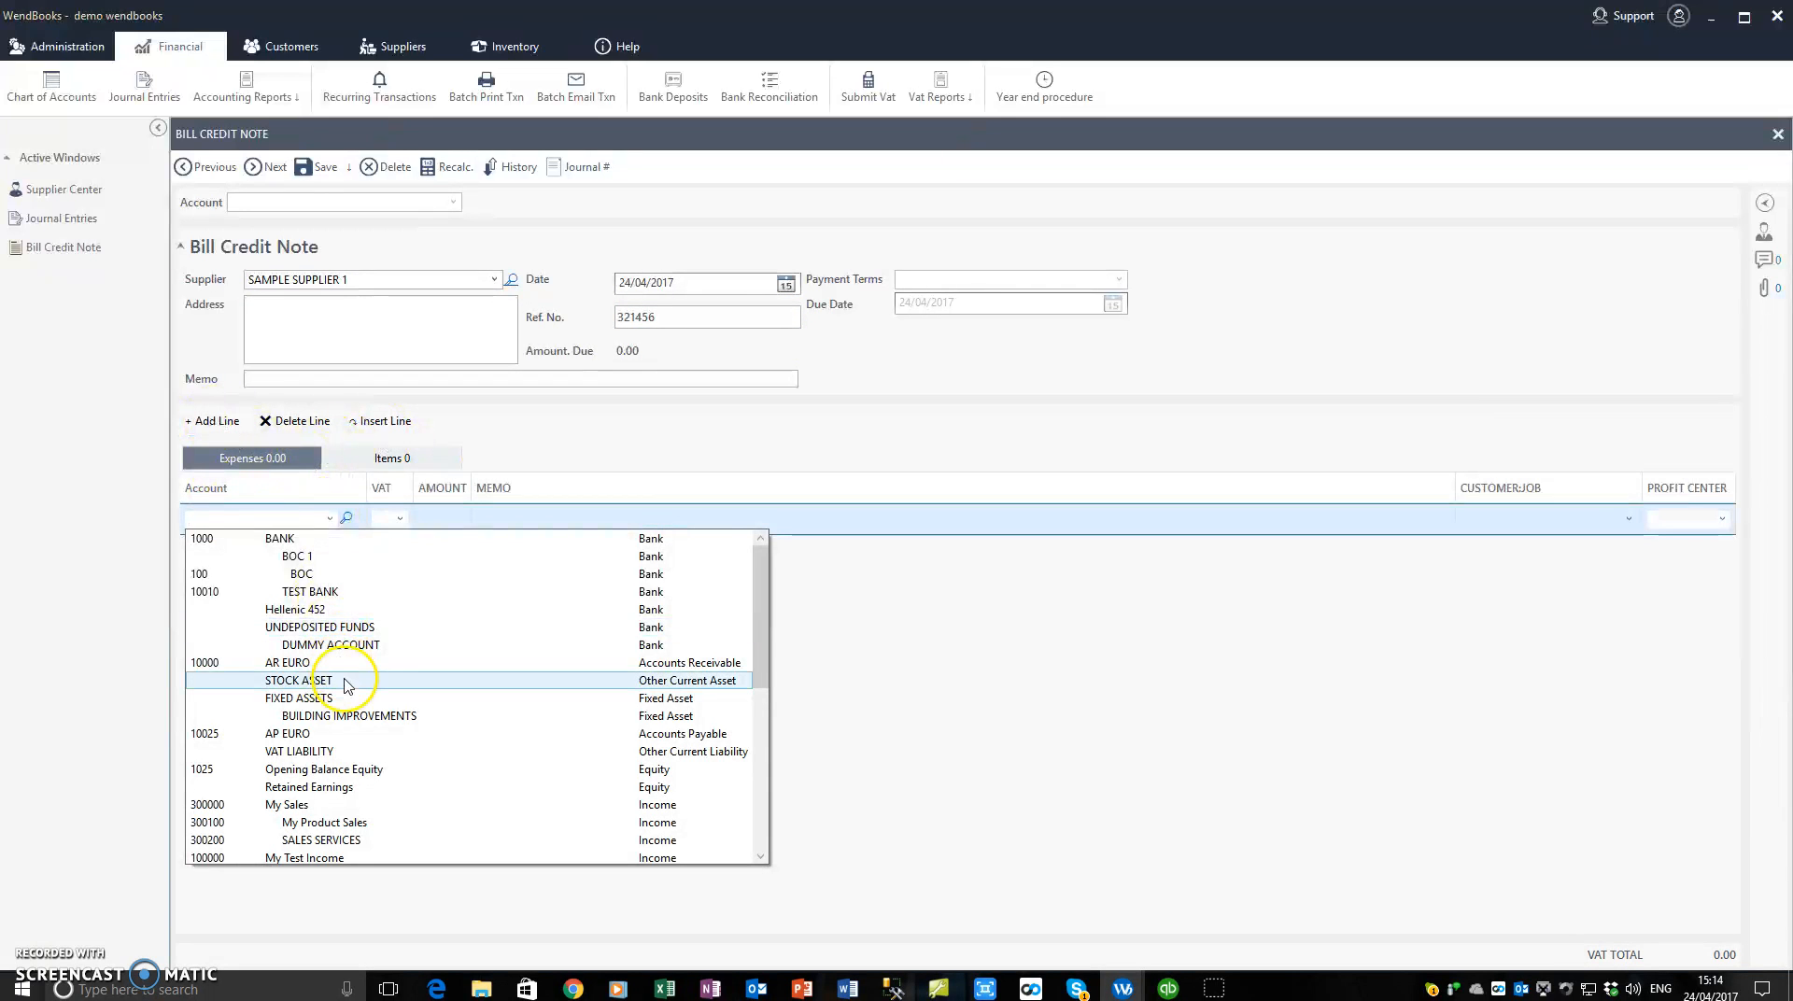
scroll(342, 726, down, 3)
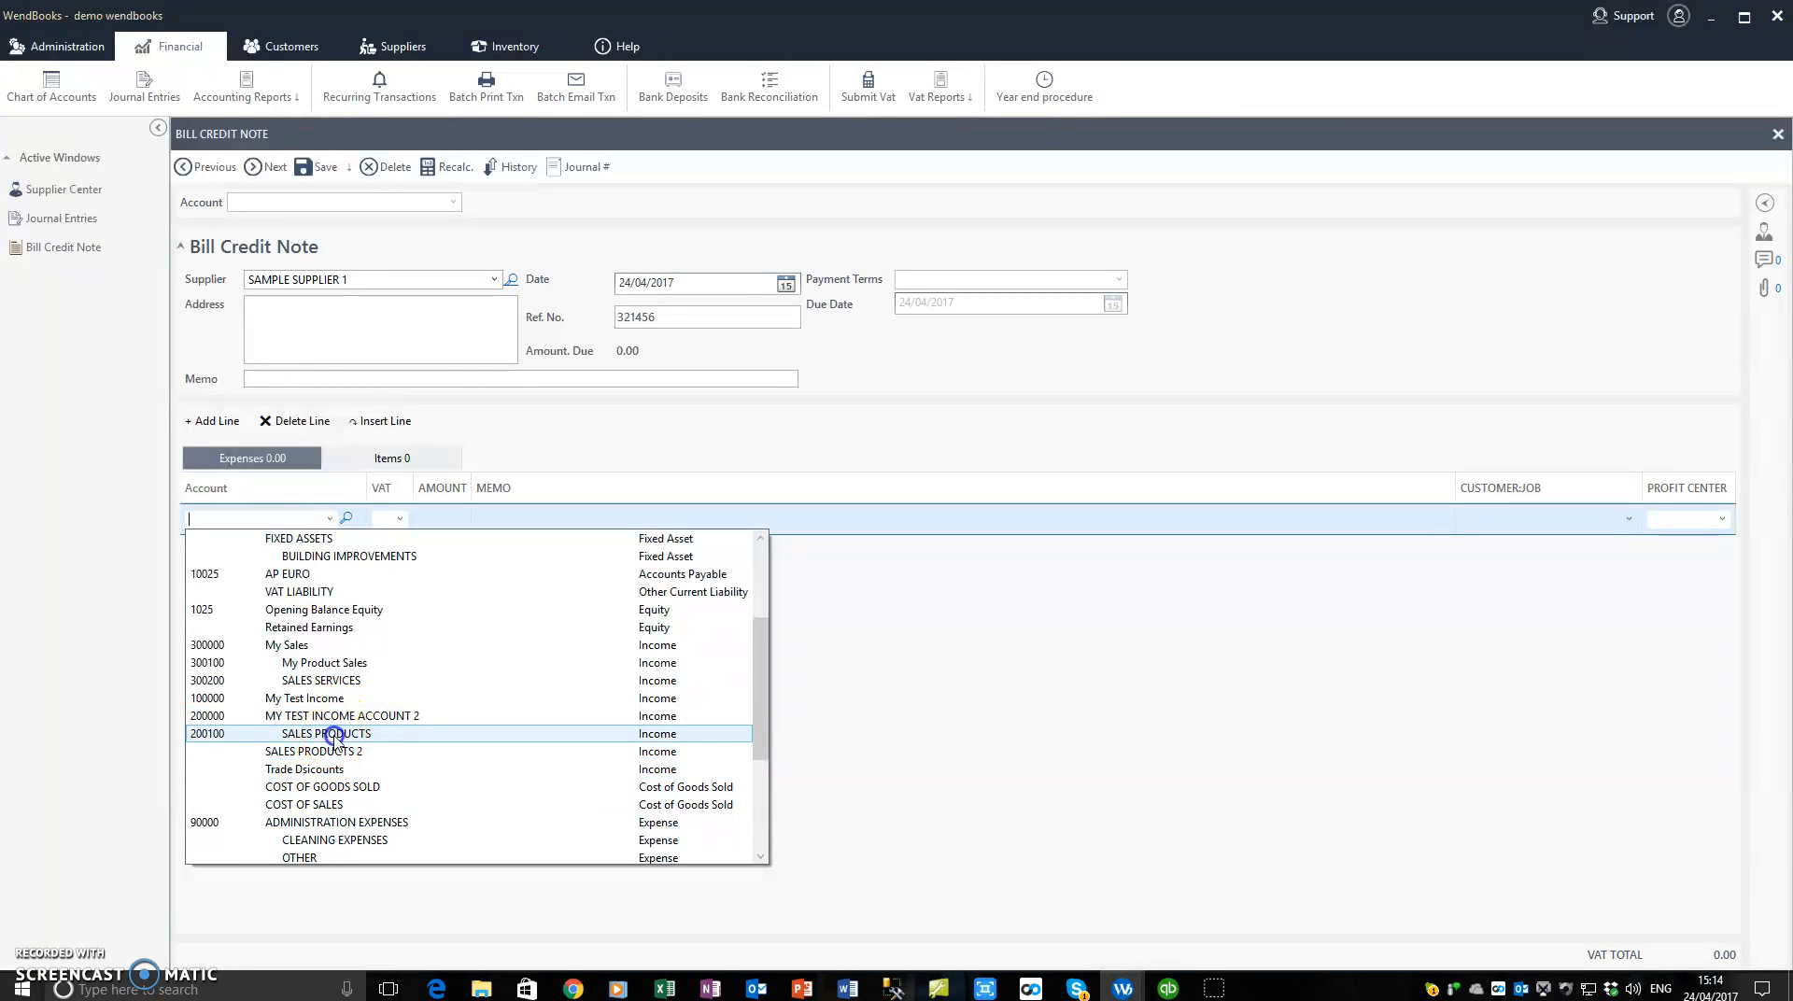
click(334, 736)
click(382, 519)
click(445, 520)
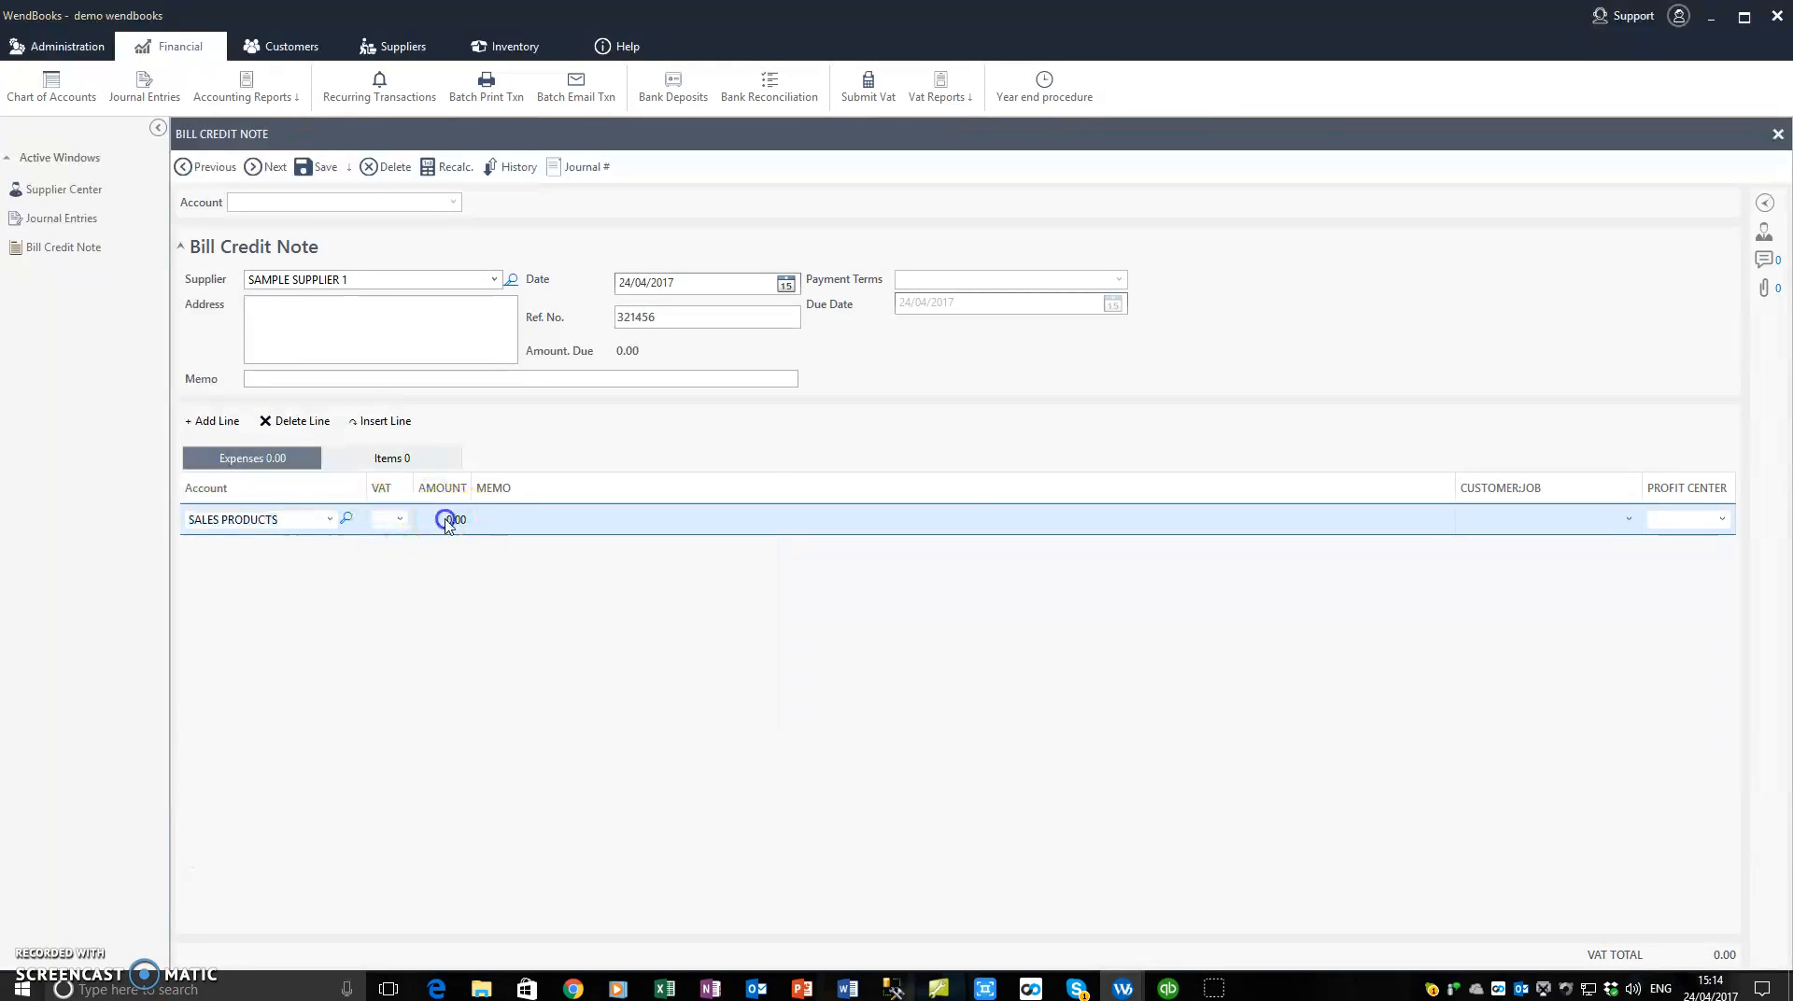
key(Tab)
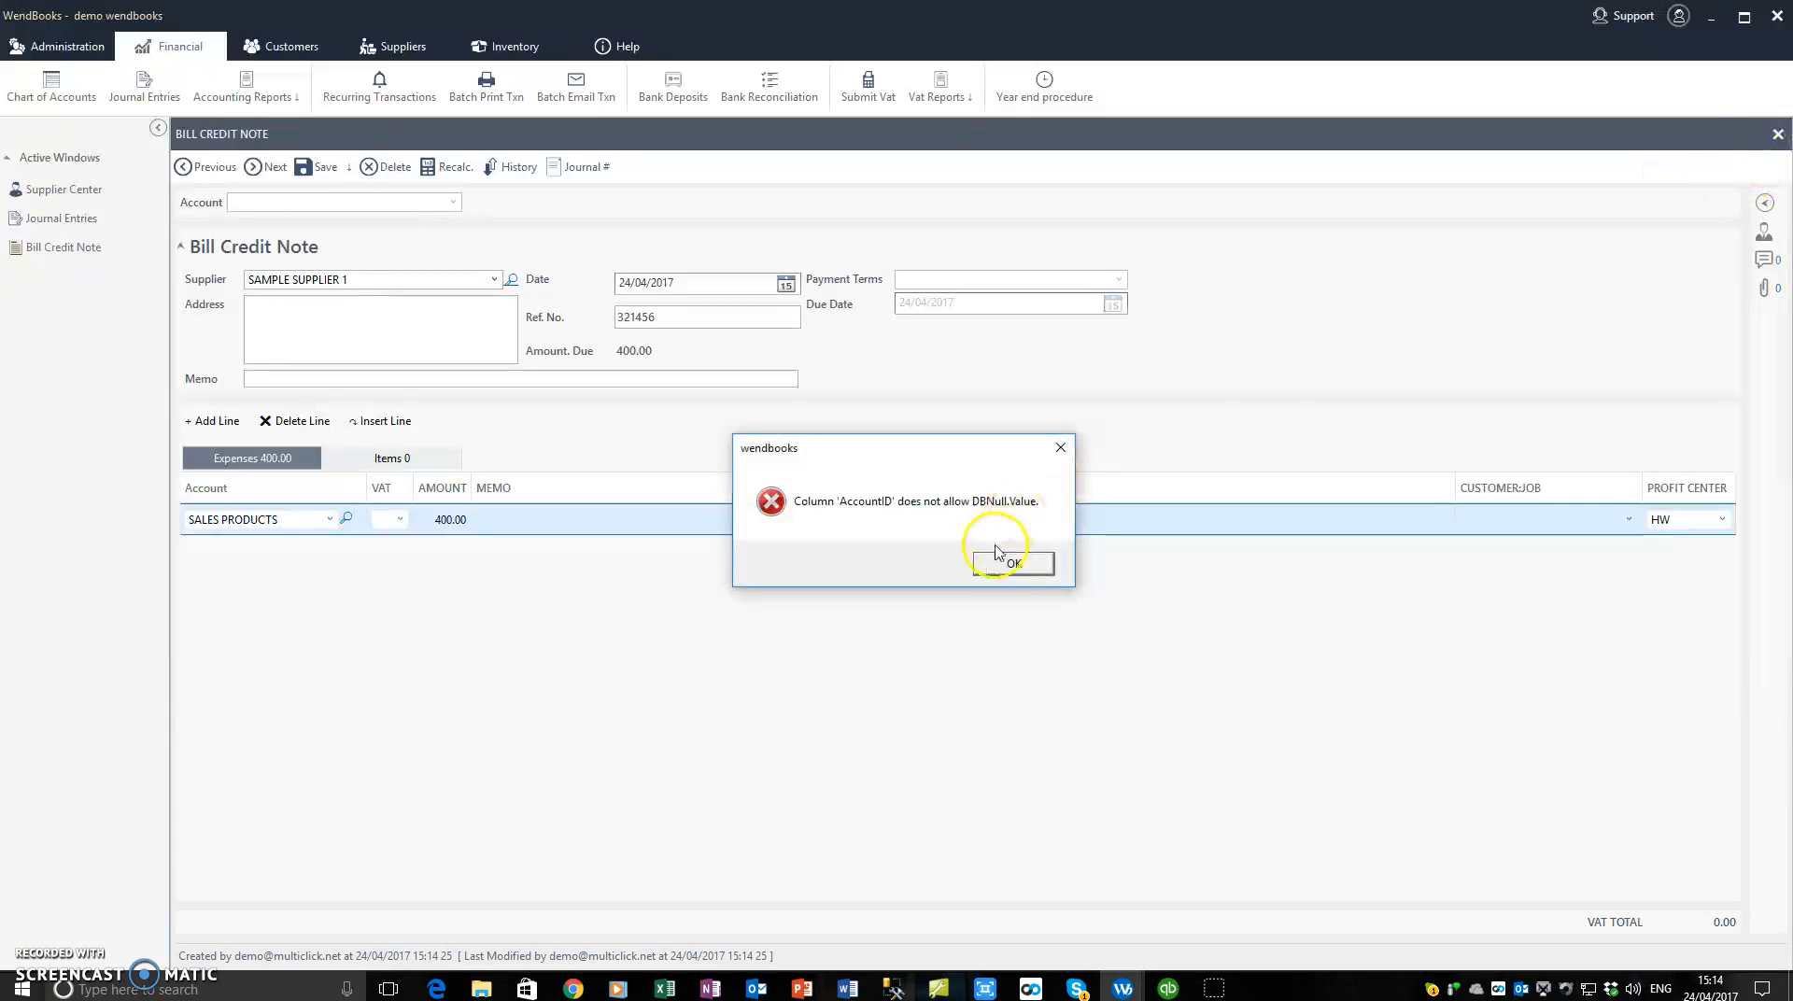
Dismiss the error and close the bill credit note without saving it
click(1018, 565)
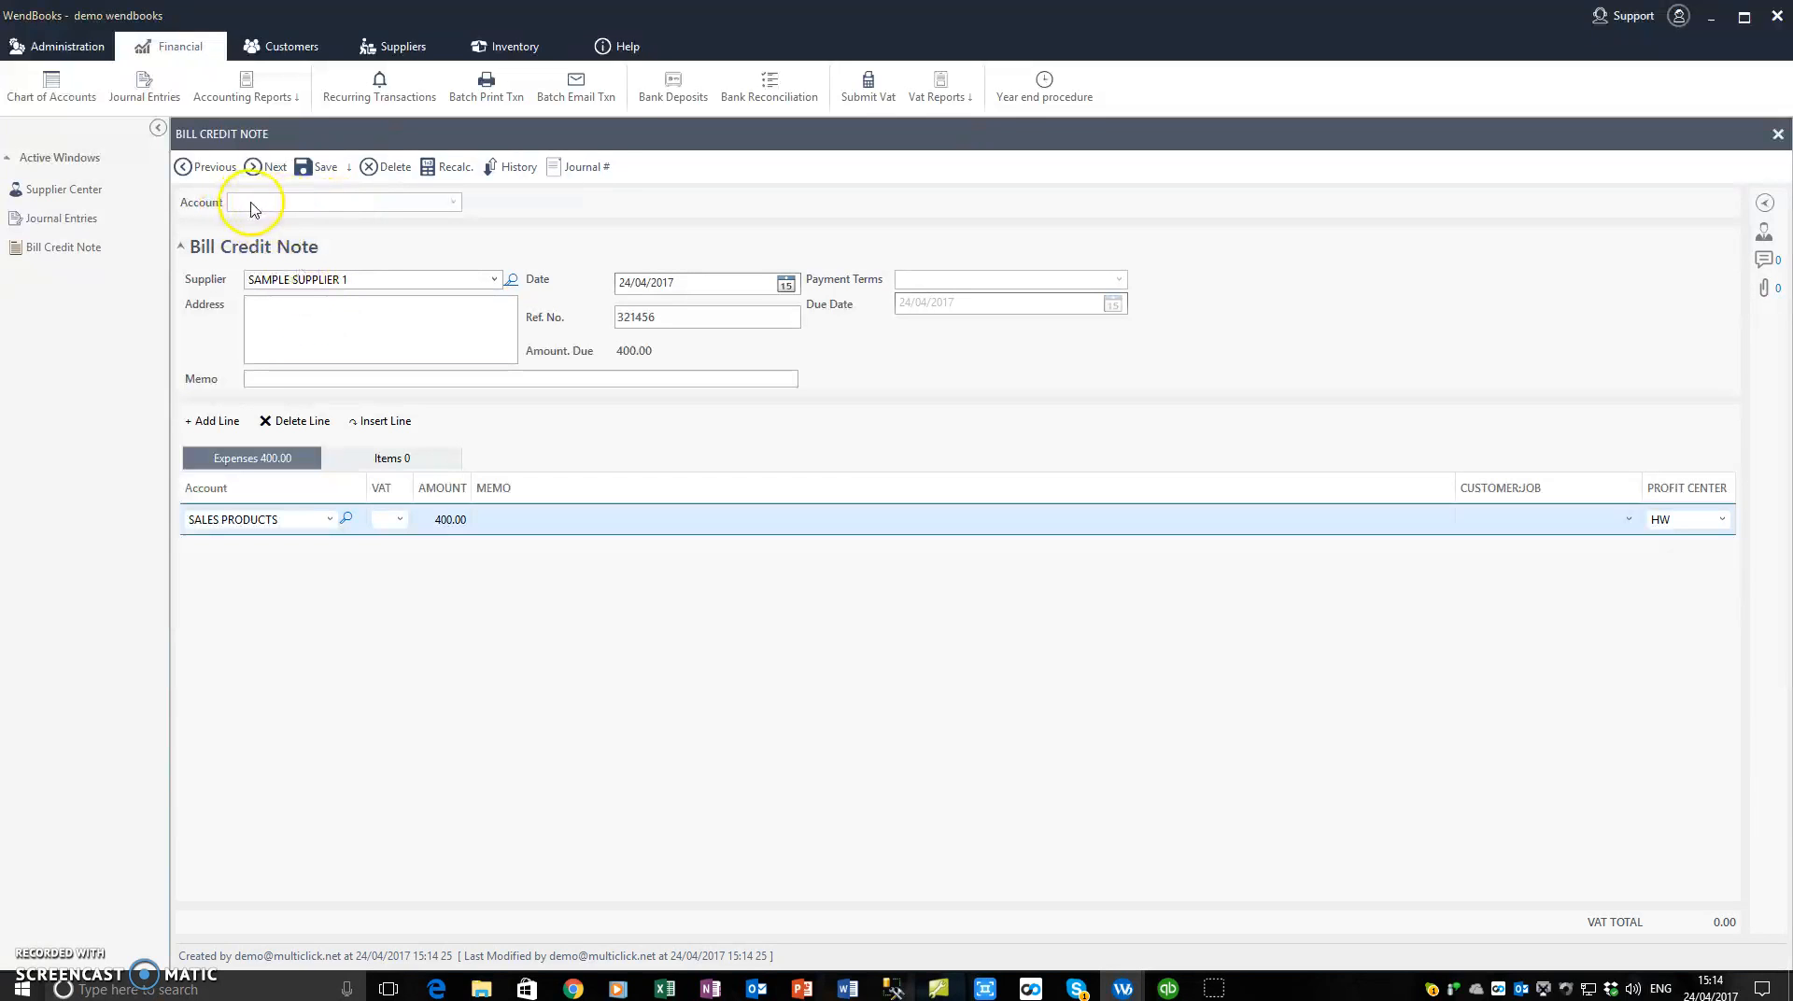
click(1778, 133)
click(925, 564)
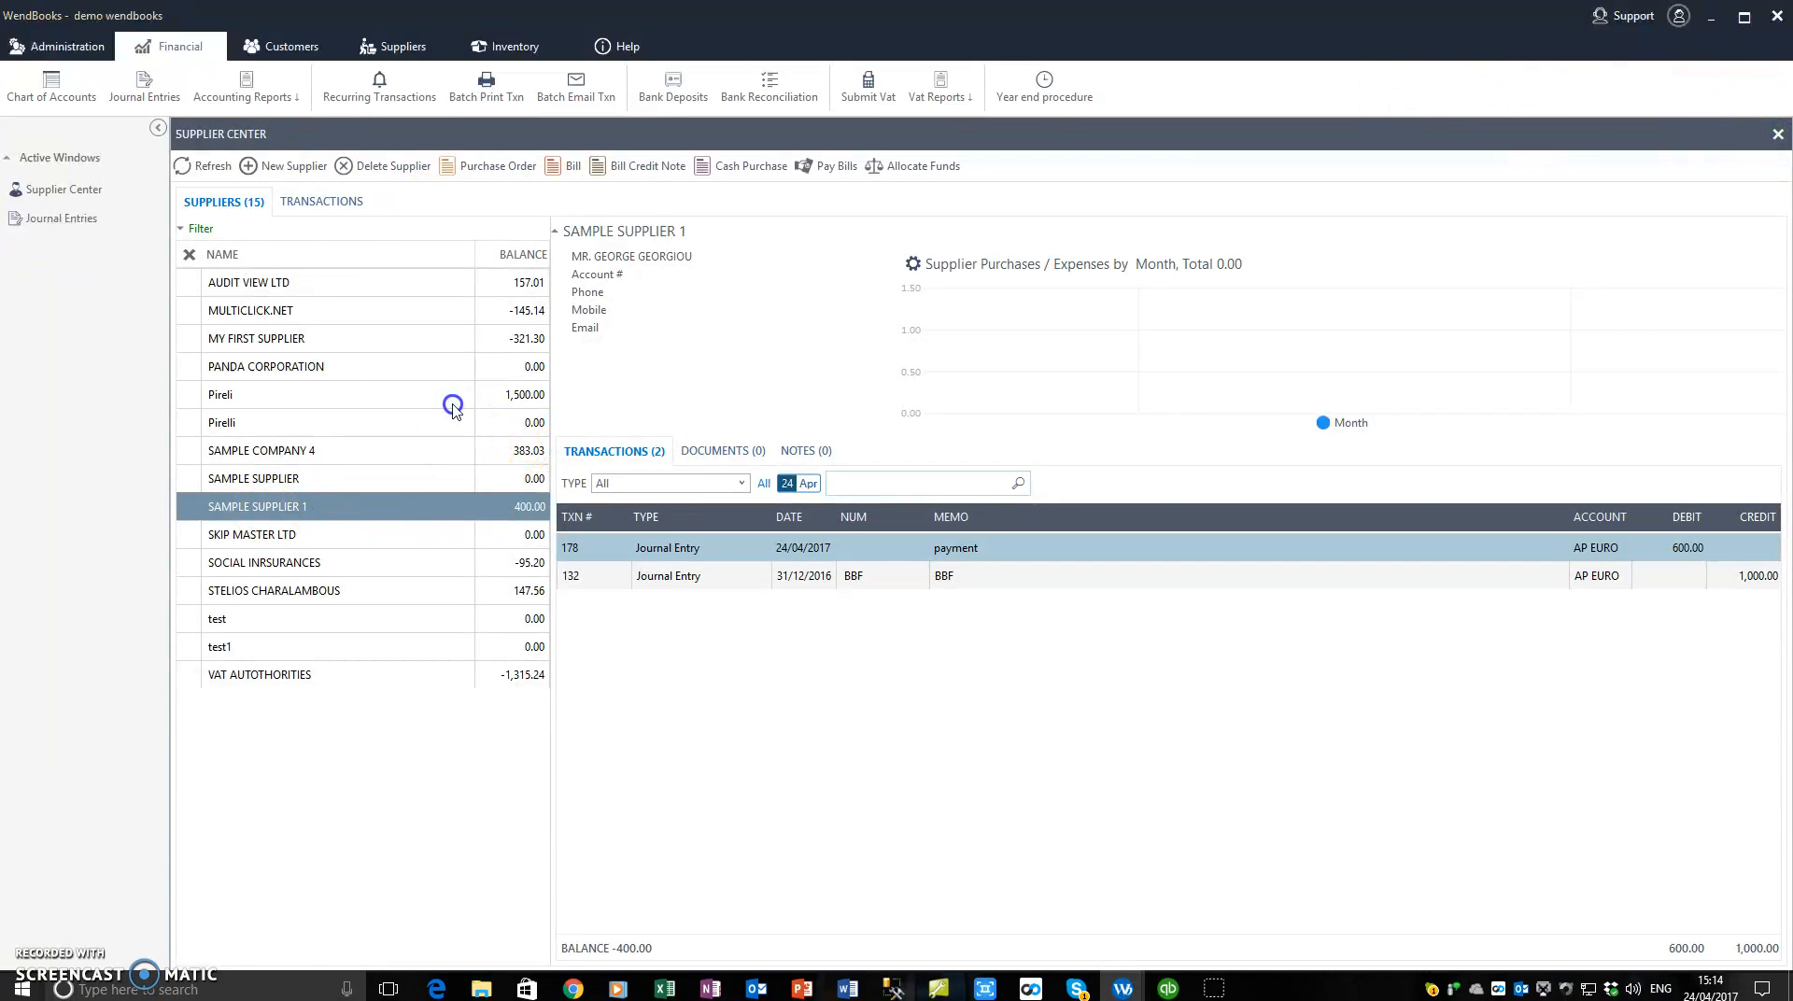
Set the default payable account of SAMPLE SUPPLIER 1 to AP EURO, and save and close the supplier details
click(243, 265)
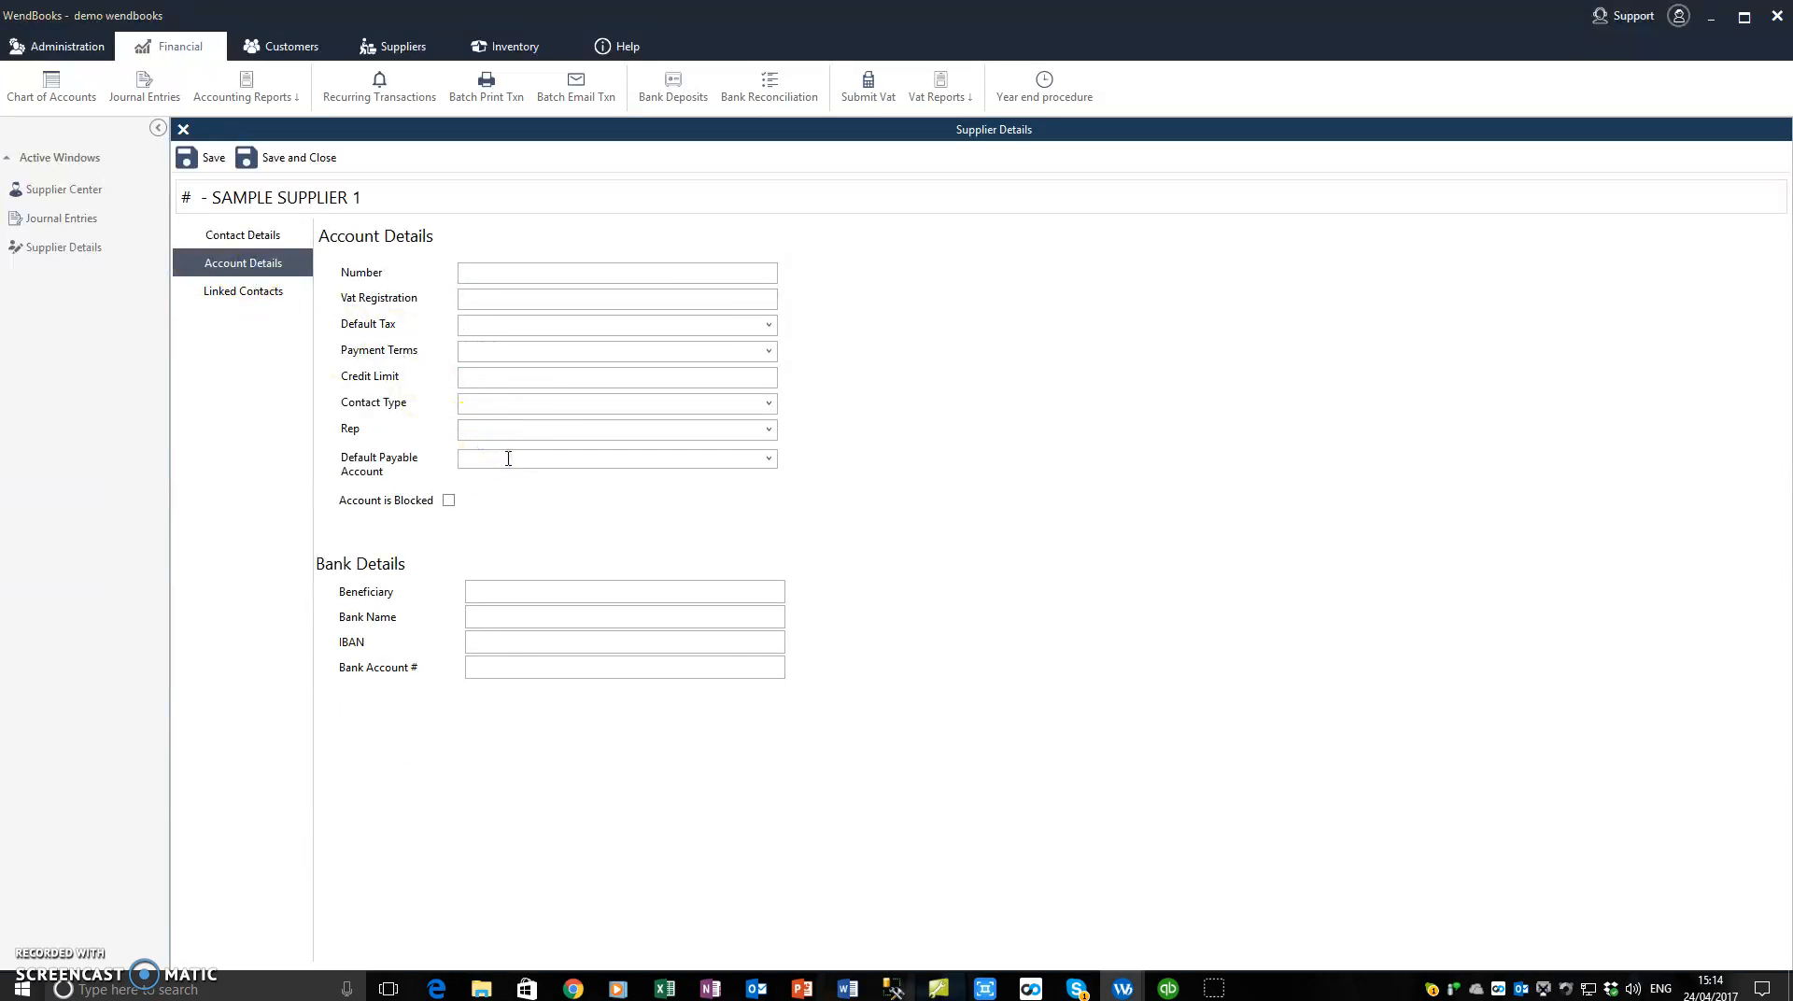
click(551, 274)
click(299, 175)
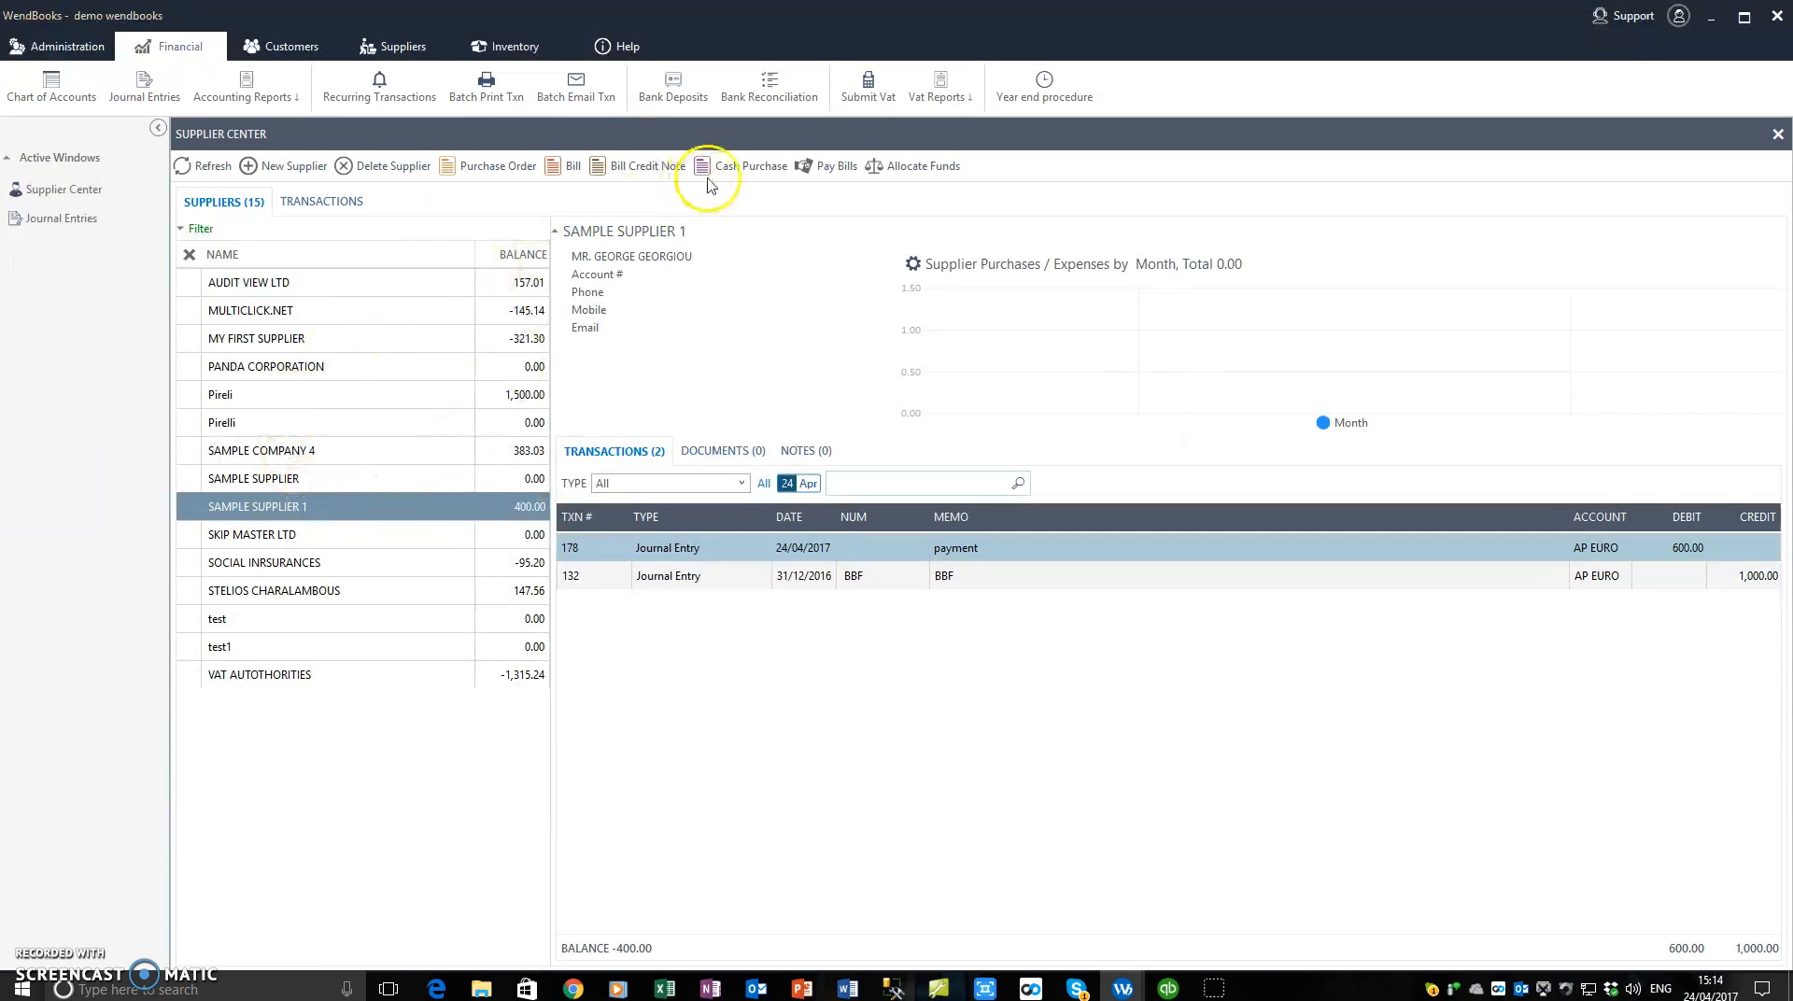
Create a new bill credit note and choose SAMPLE SUPPLIER 1 as its supplier
click(649, 168)
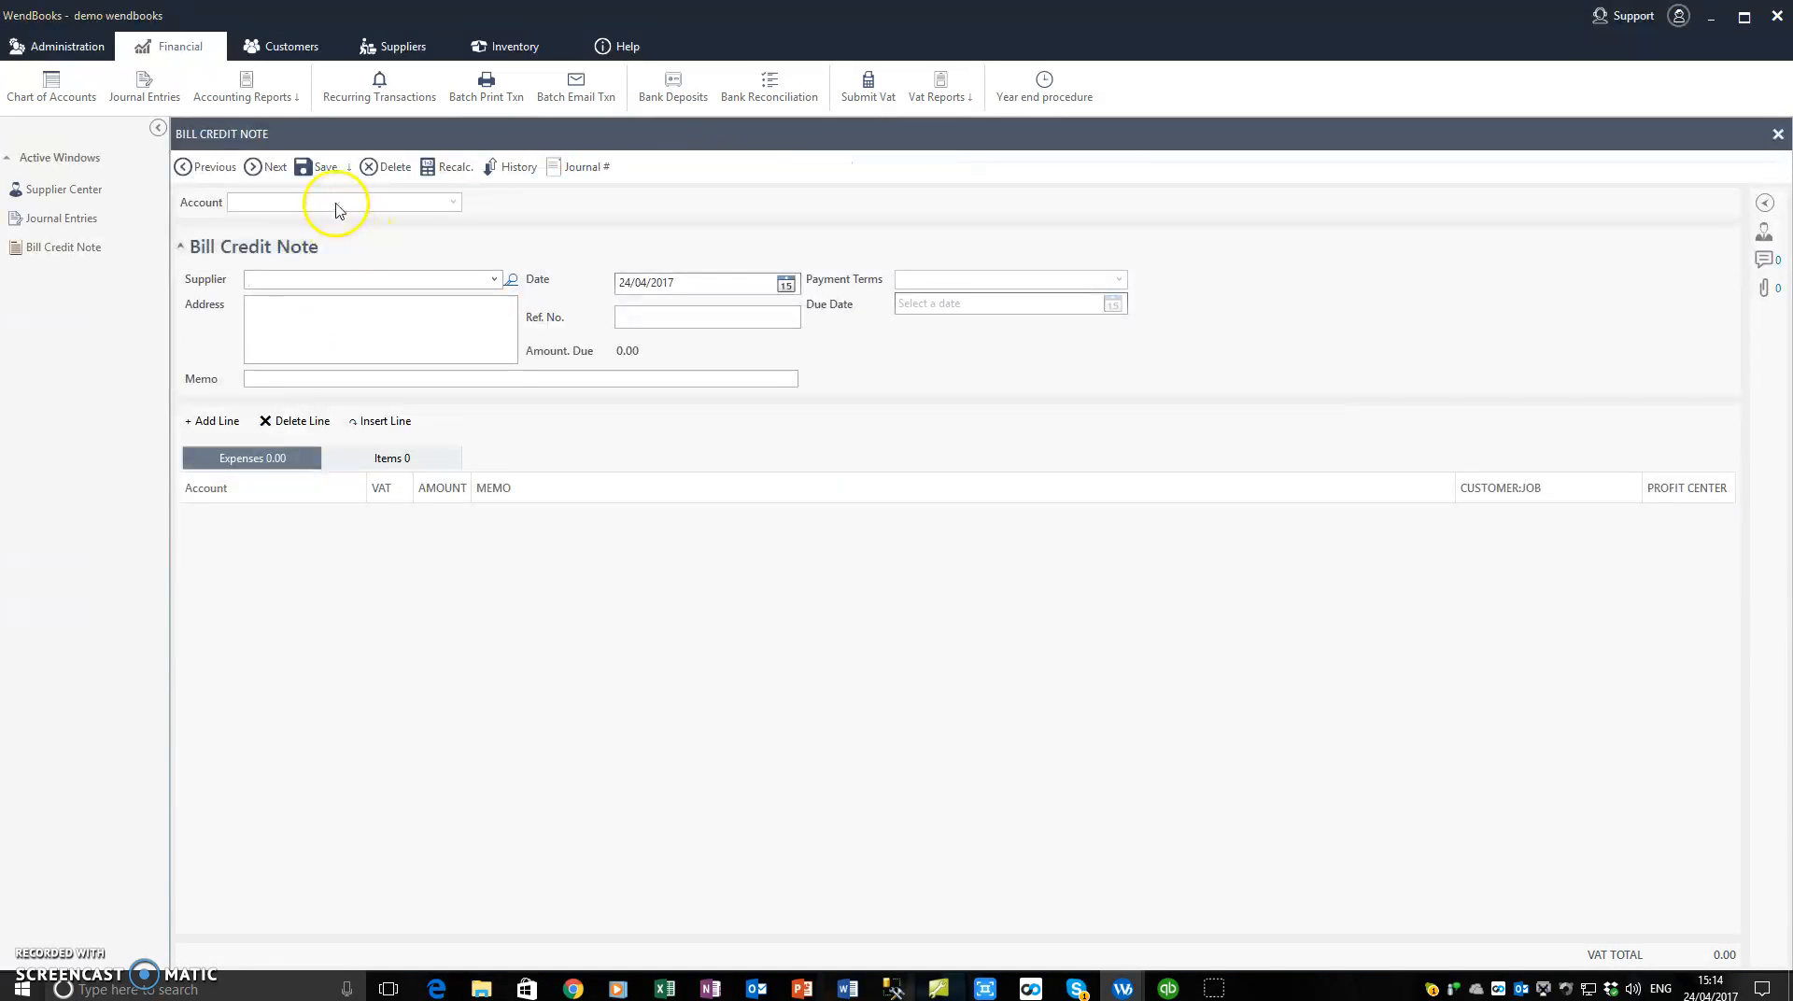
click(341, 280)
text(SAMPLE COMPANY 4)
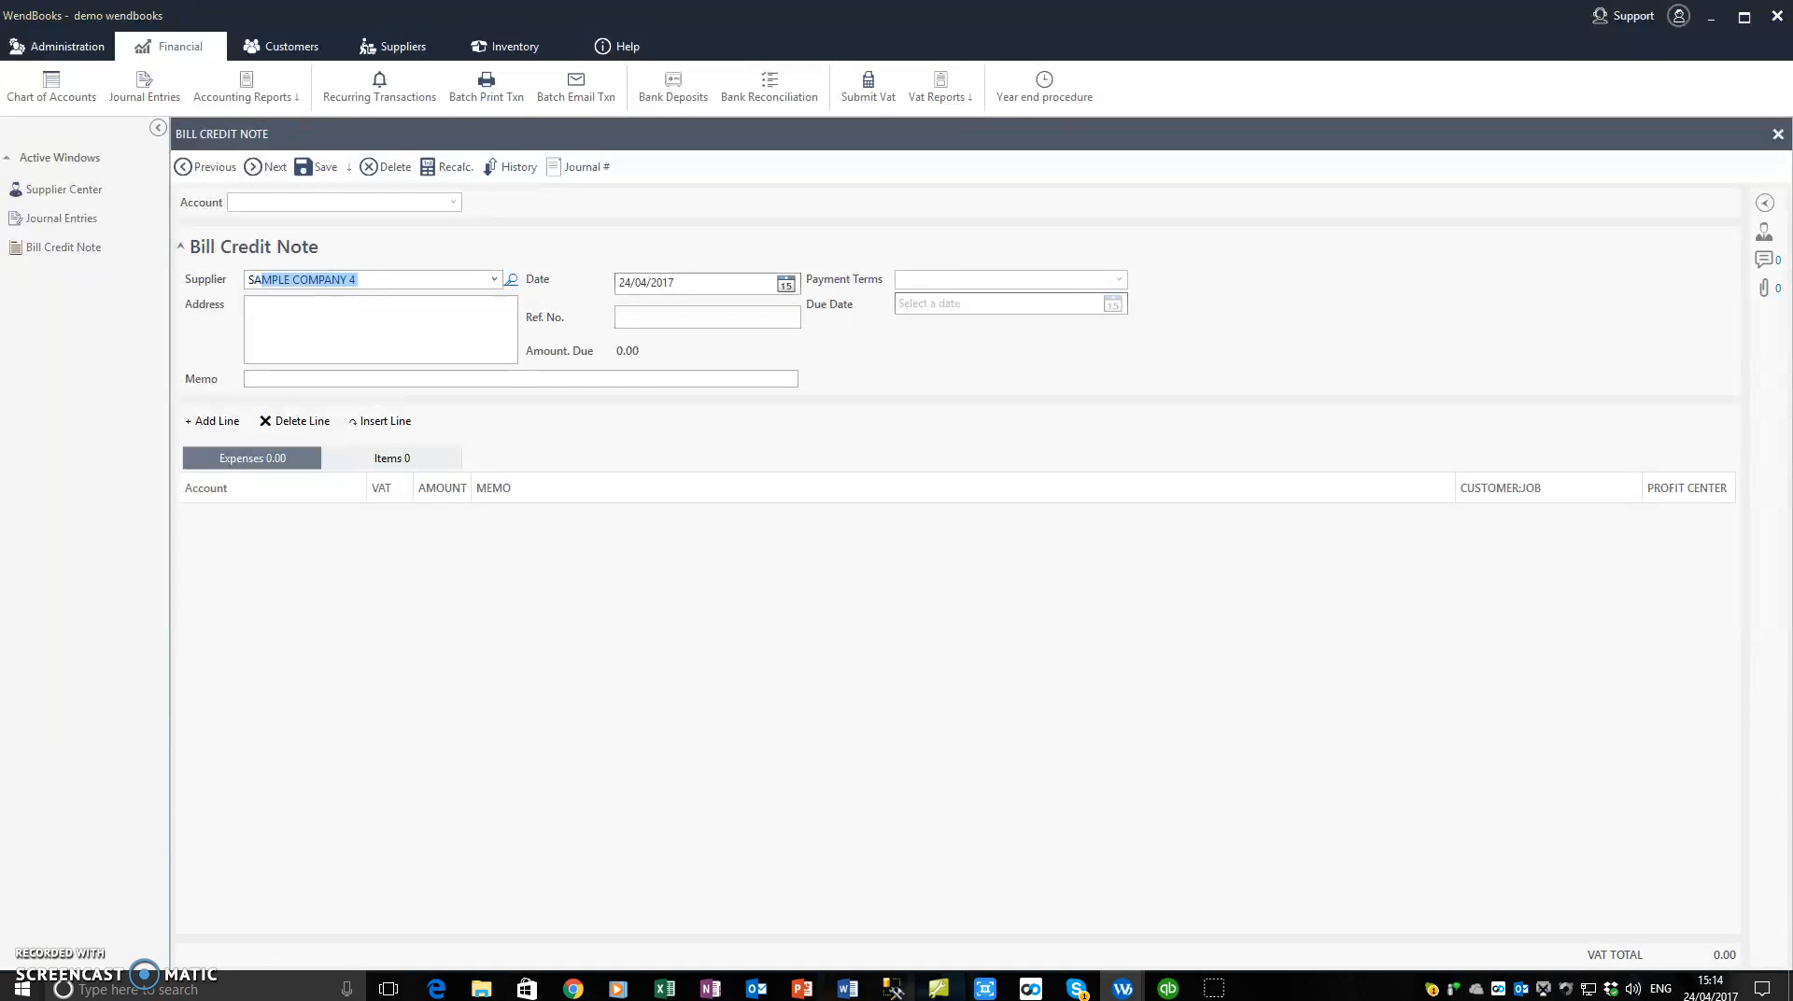
click(493, 279)
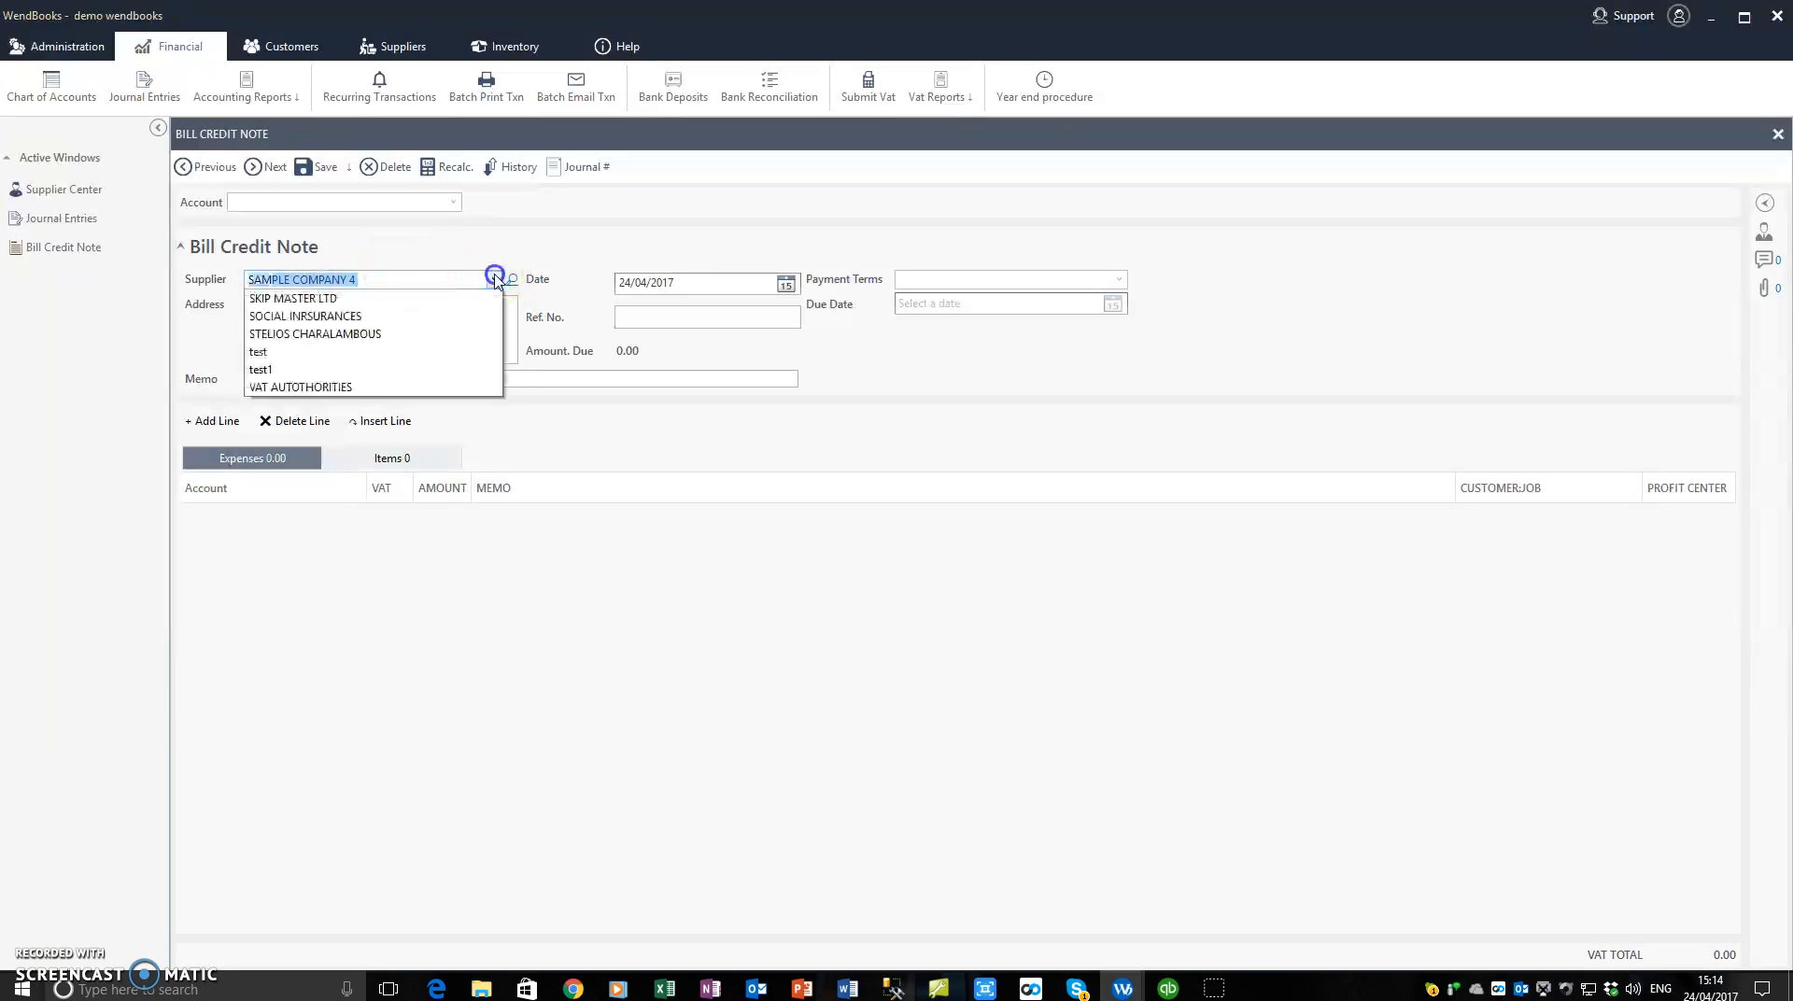
click(356, 443)
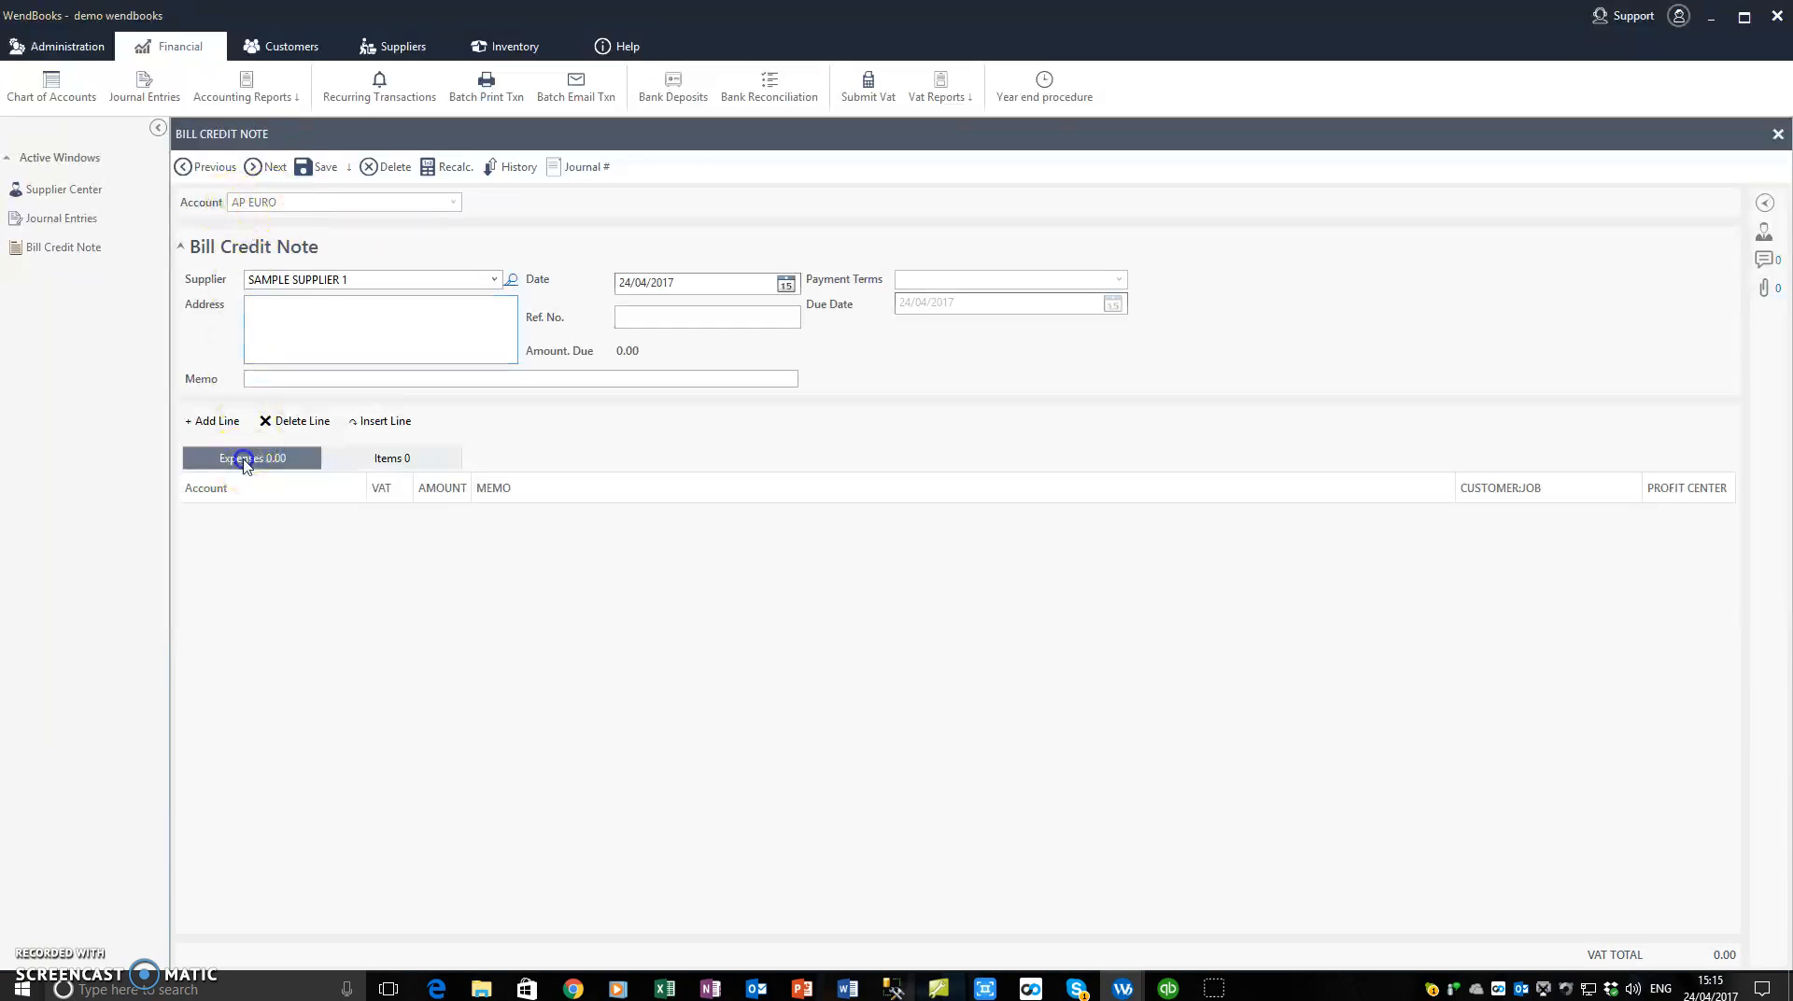
Add an expense line of 400.00 on the SALES SERVICES account with the memo "return of services"
click(213, 420)
click(234, 519)
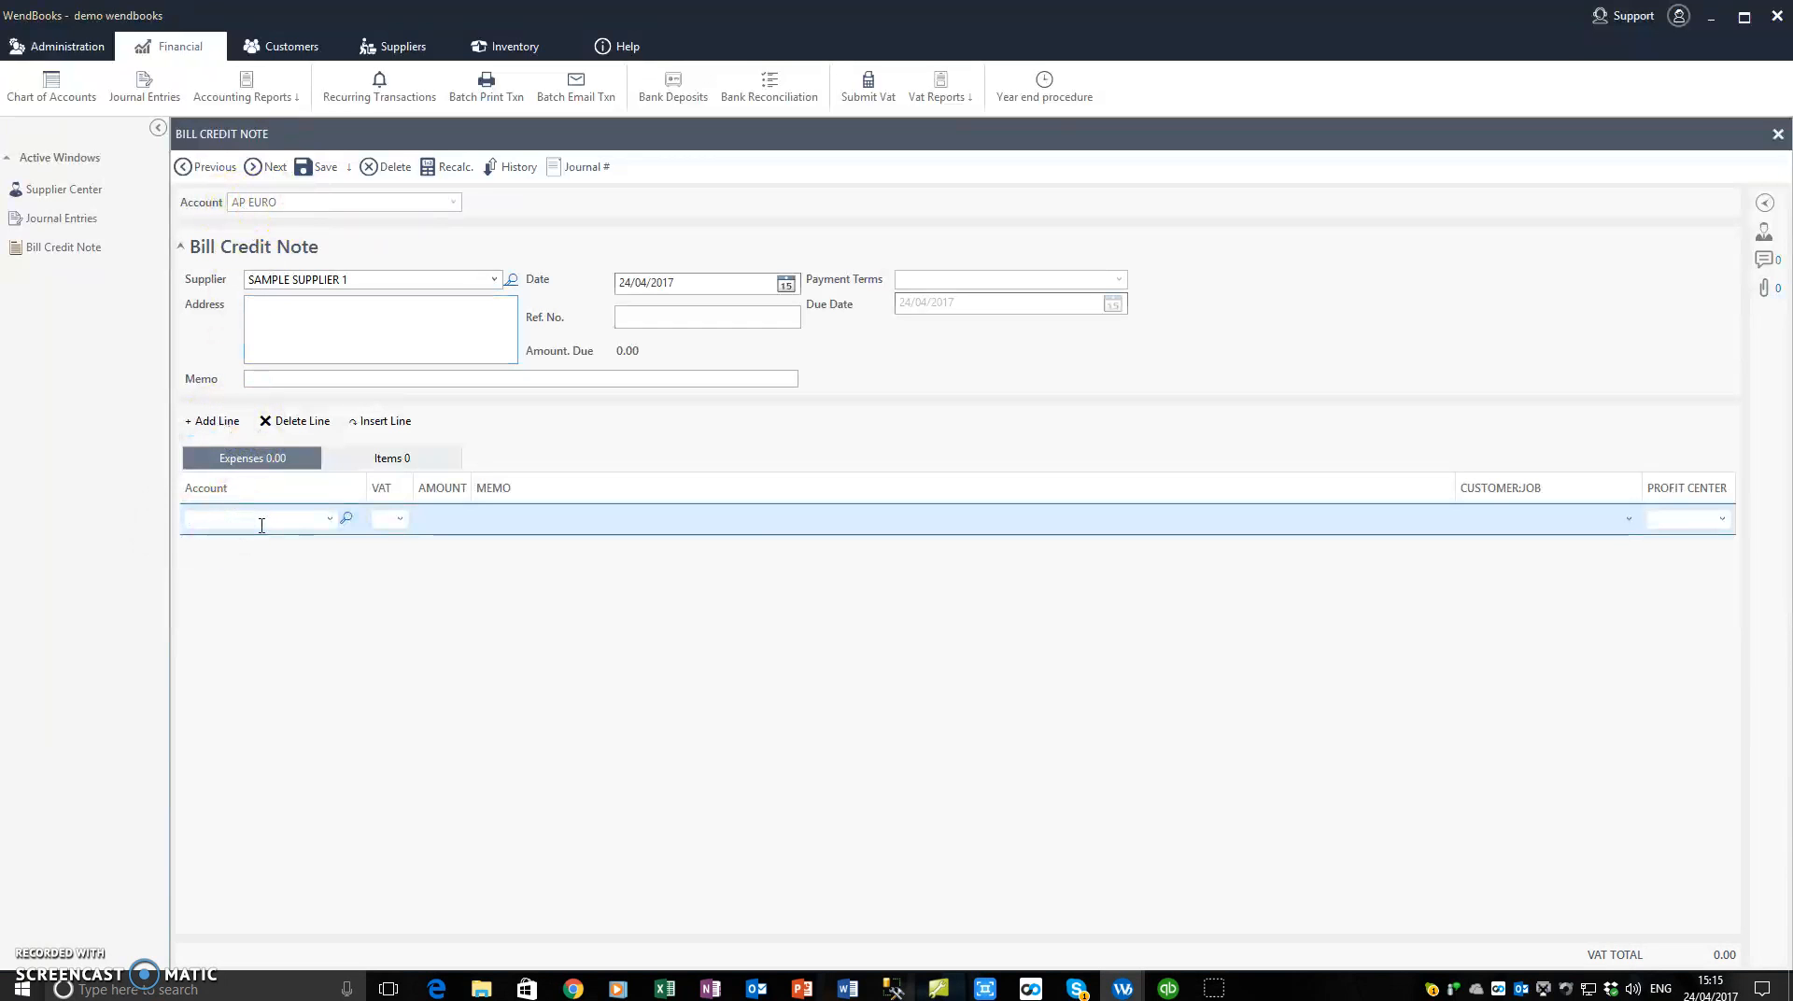
click(262, 525)
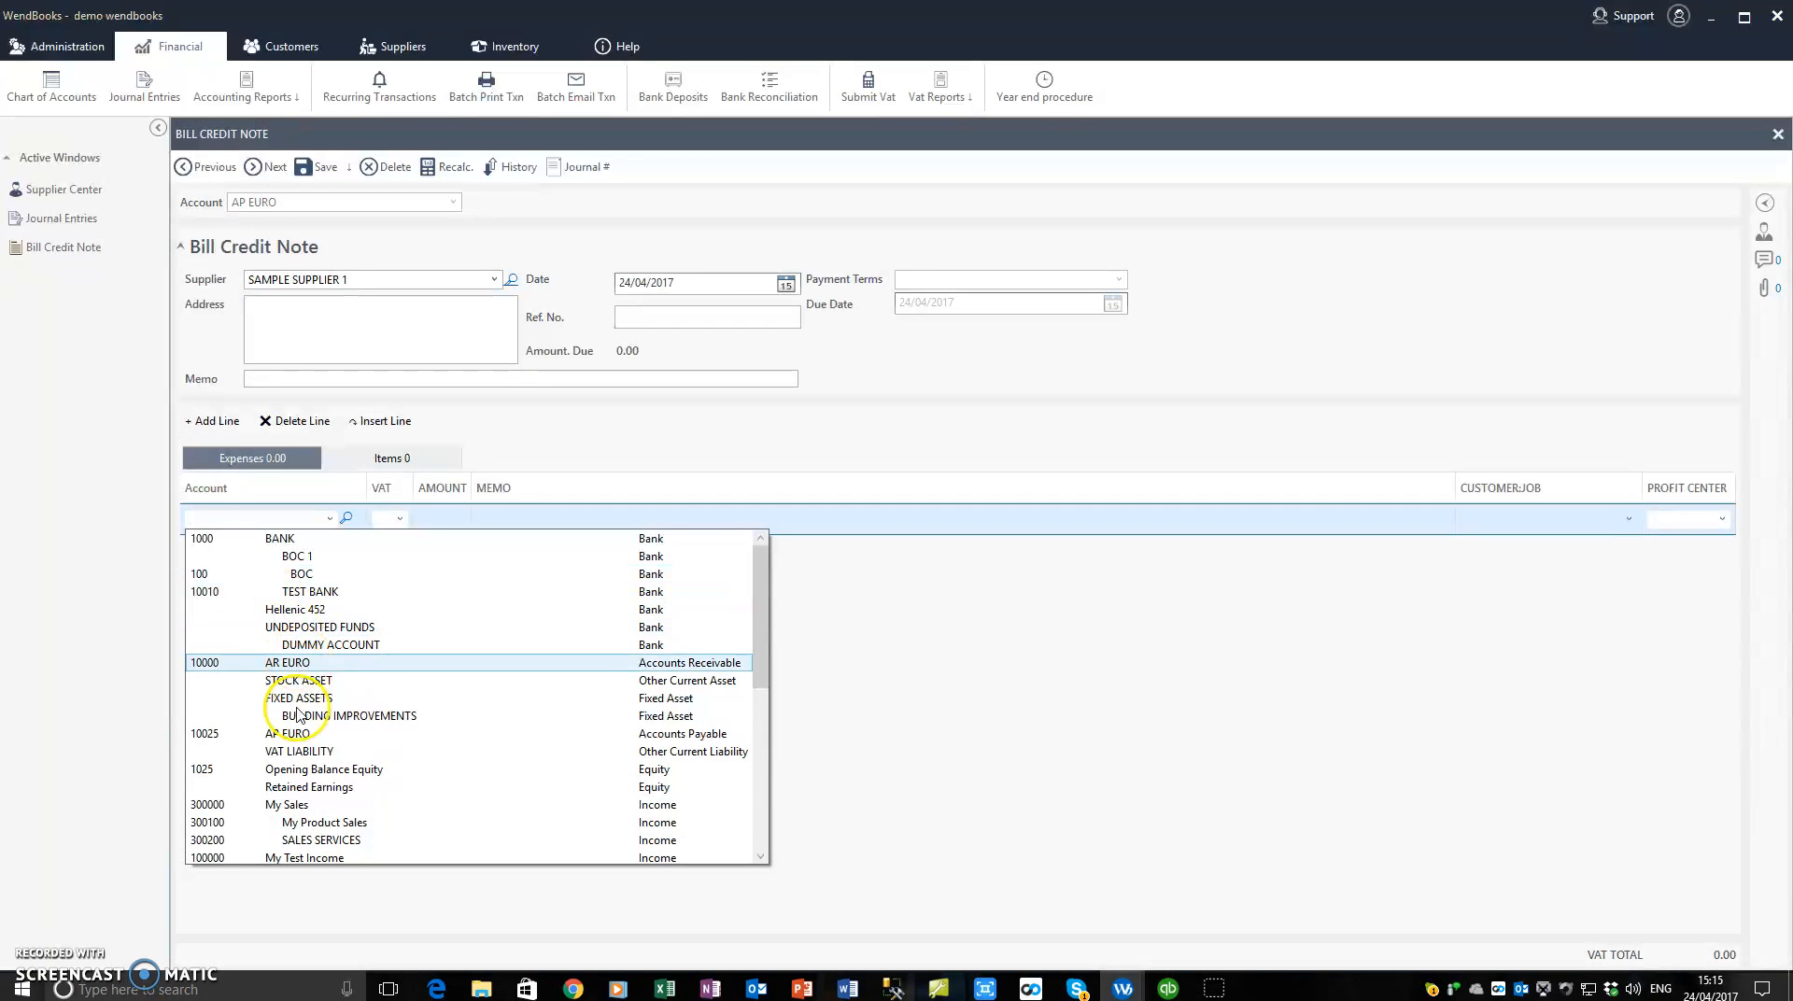
click(317, 839)
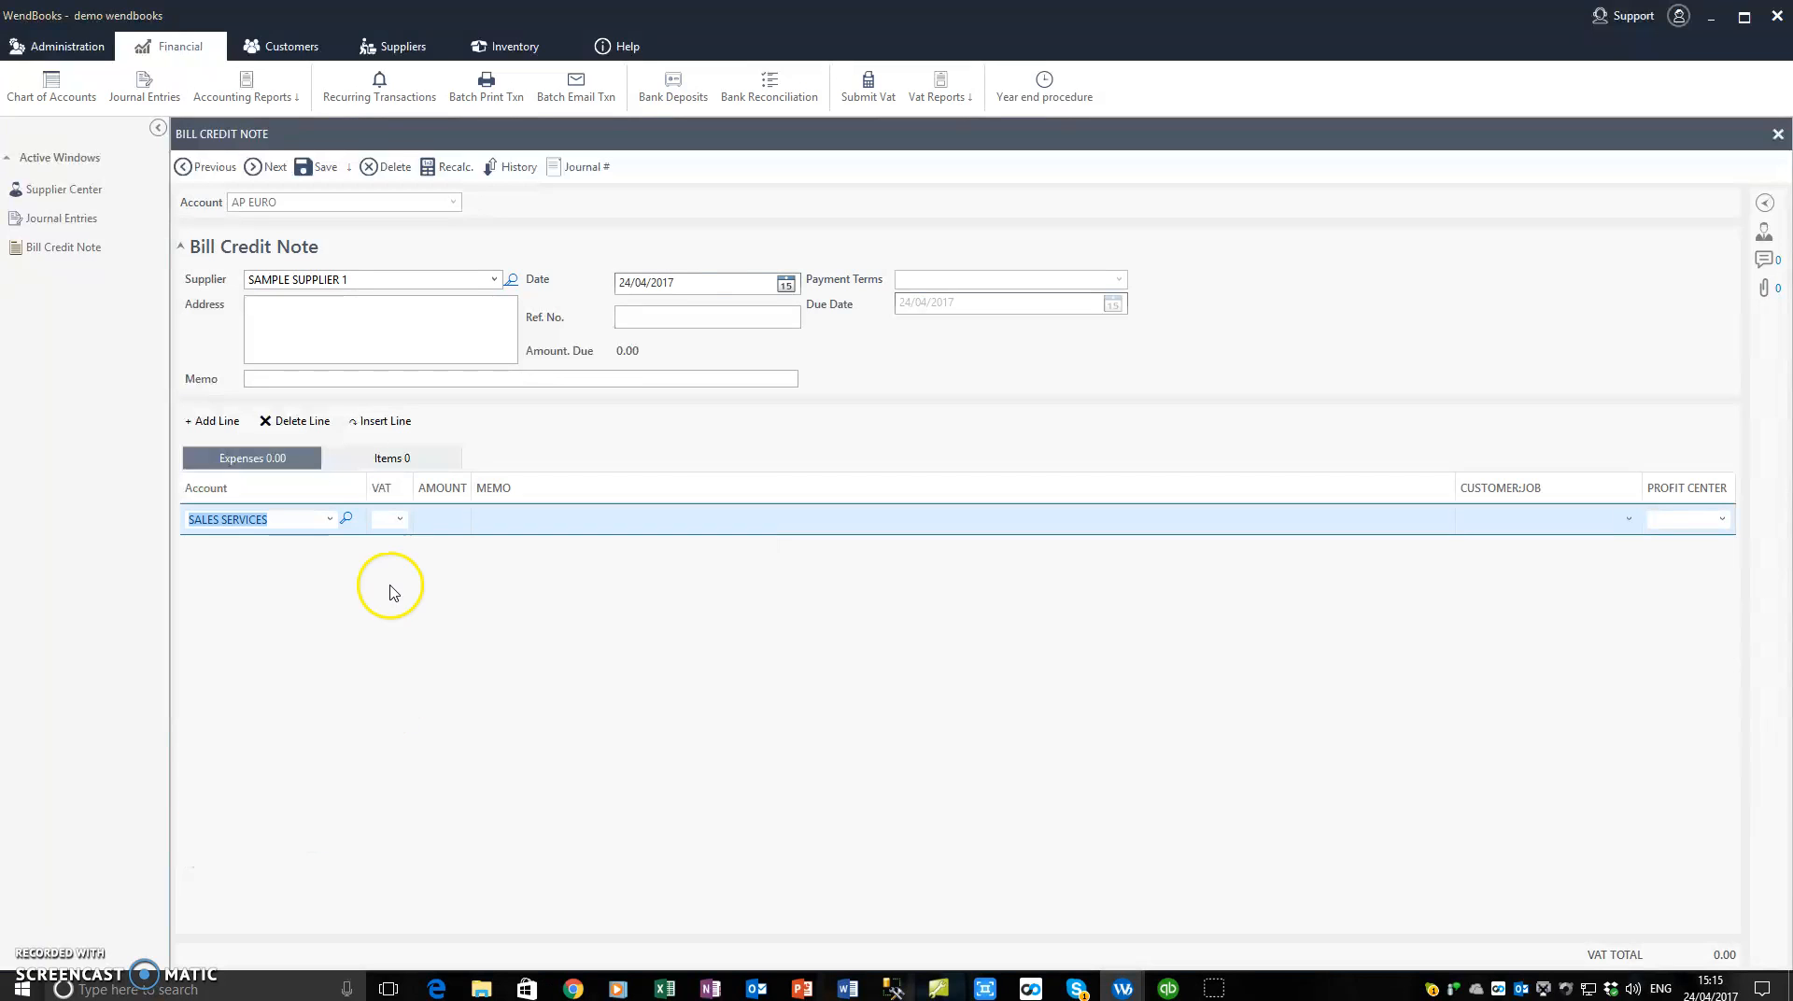
click(438, 518)
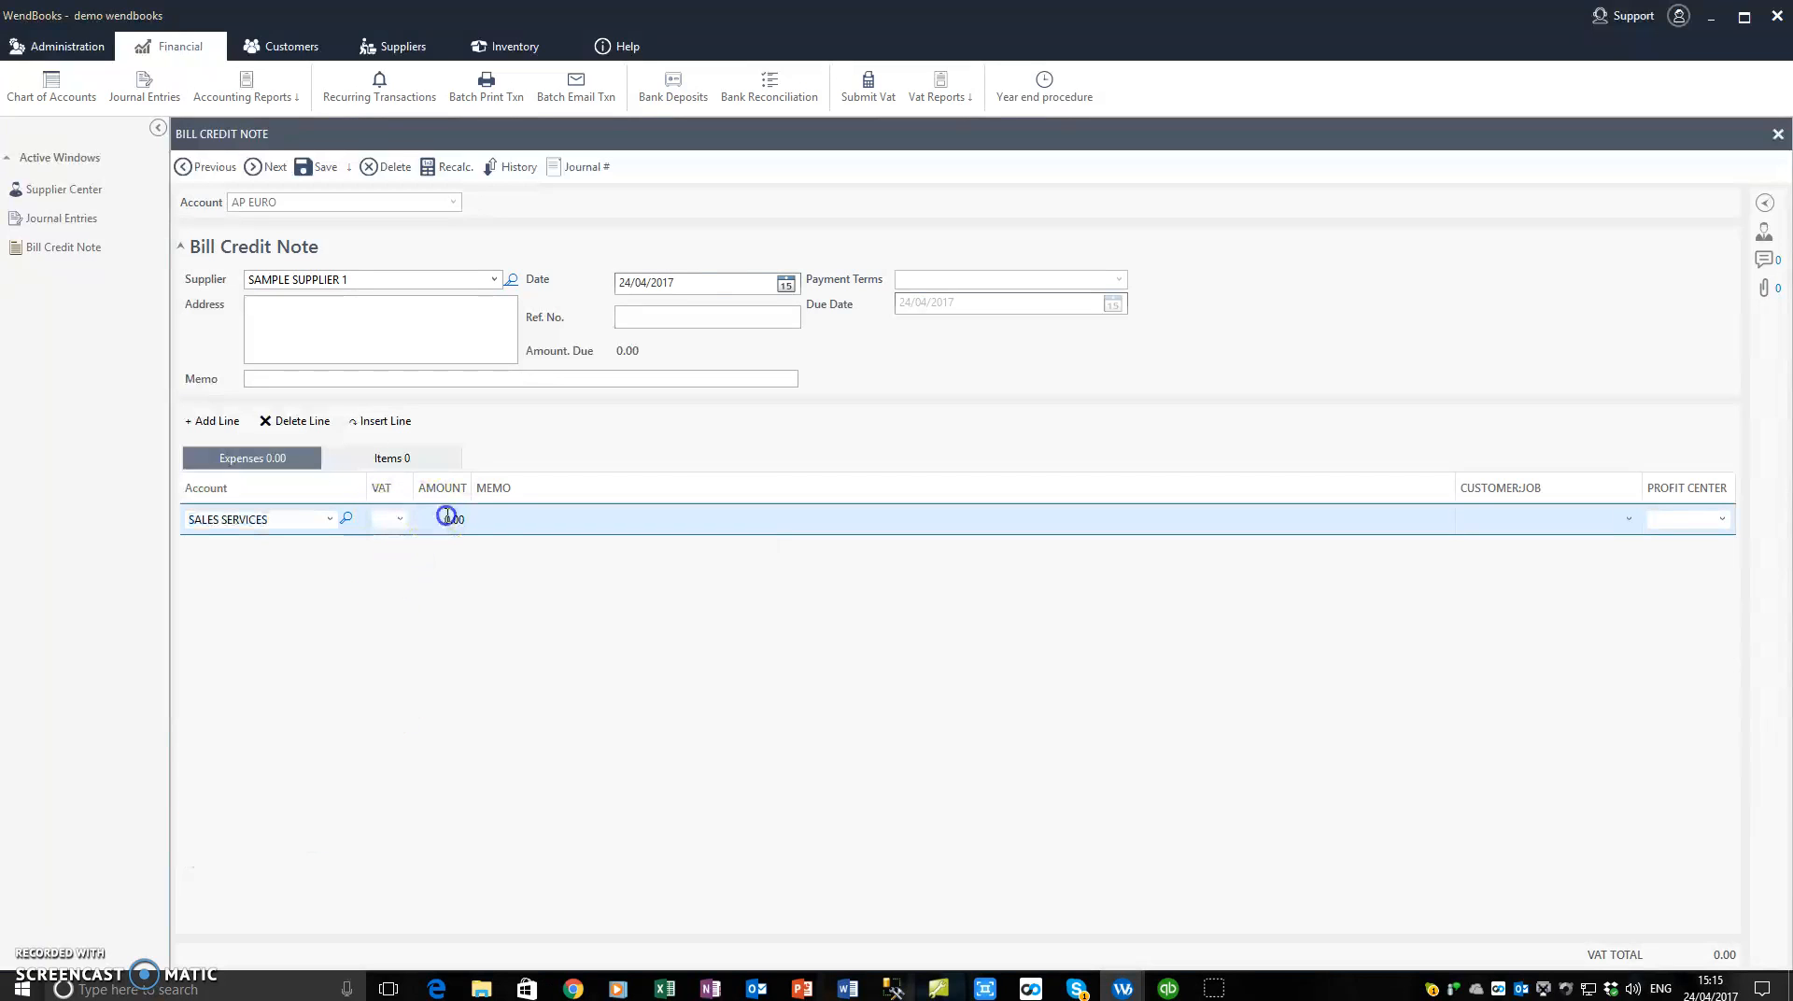
click(497, 526)
Save and close the bill credit note, and refresh the supplier list with SAMPLE SUPPLIER 1 selected
click(317, 168)
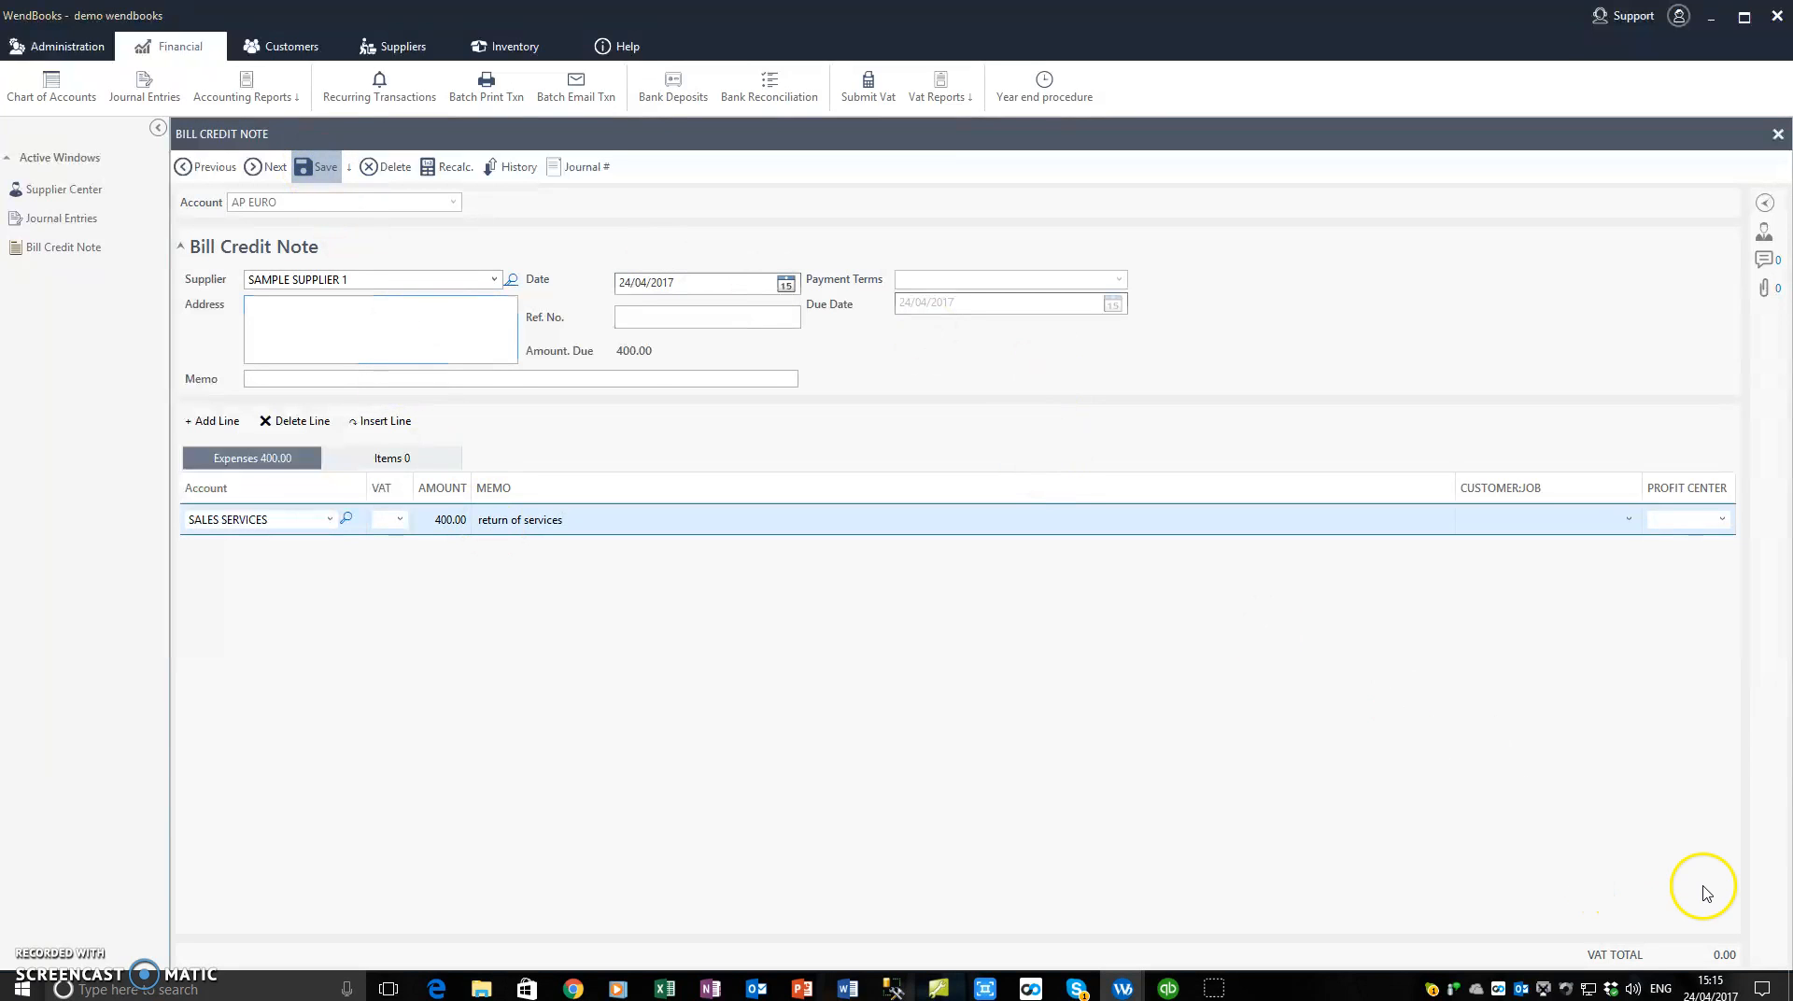
click(1778, 136)
click(211, 166)
click(520, 512)
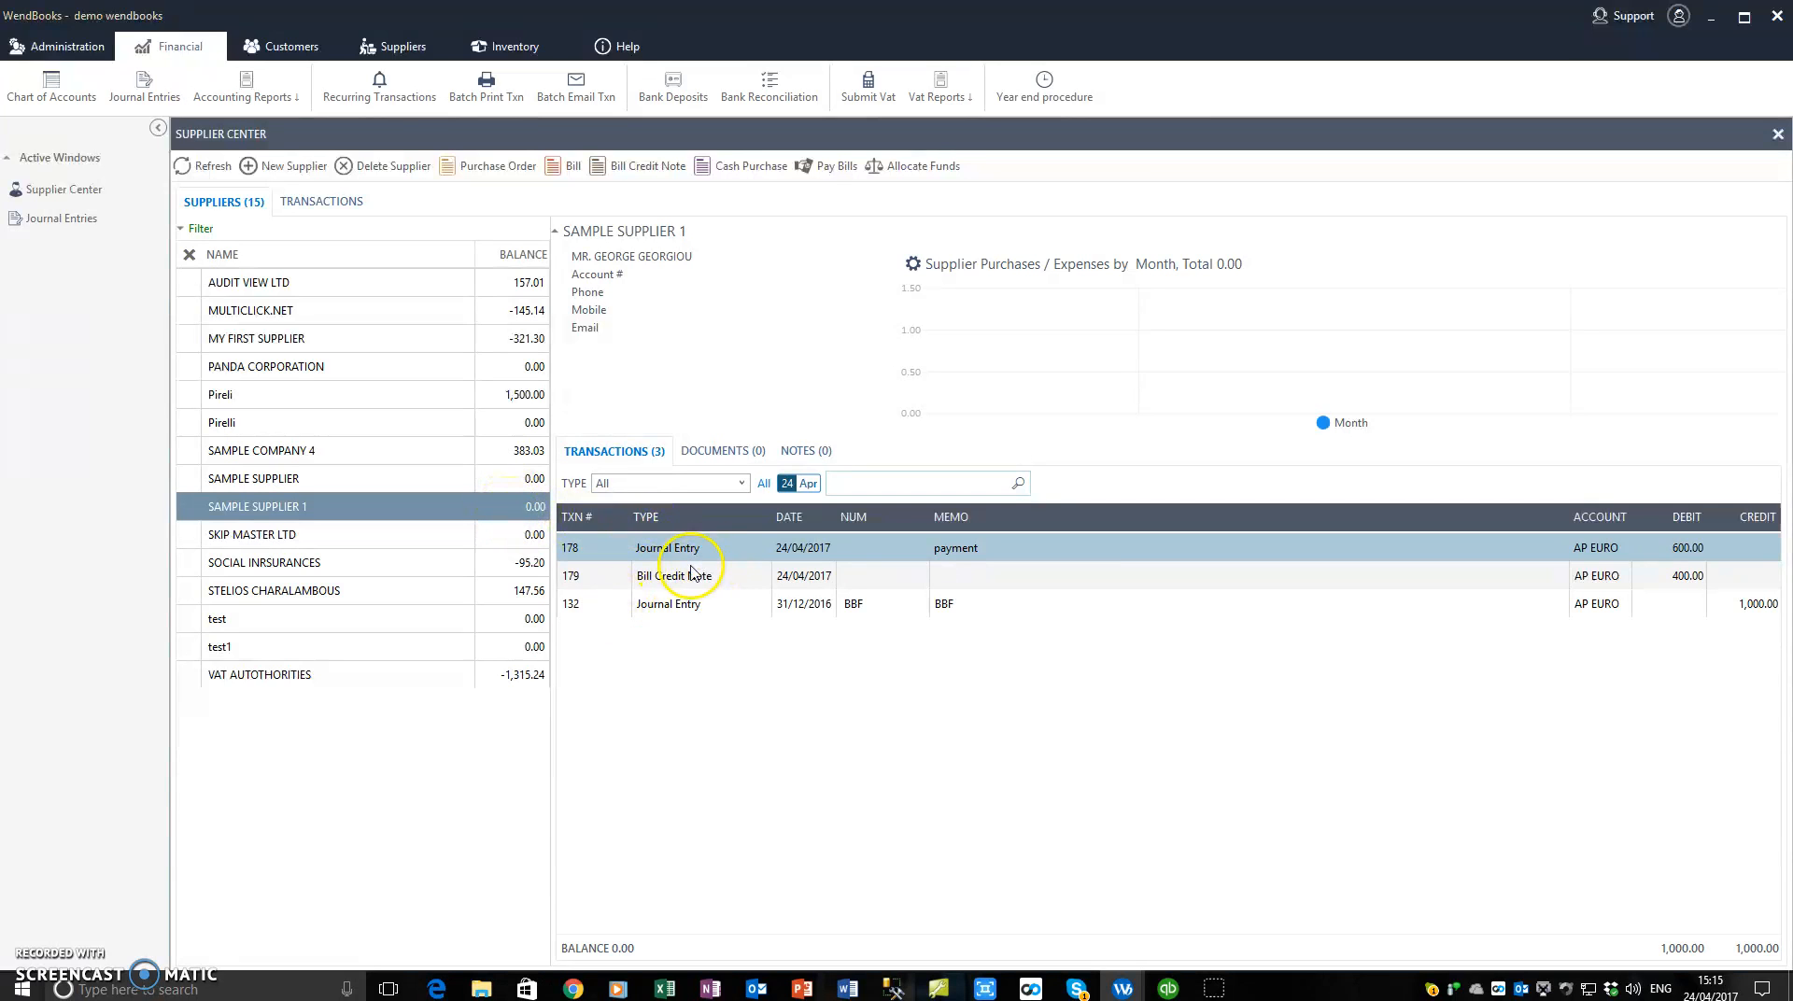
Start a bill payment for SAMPLE SUPPLIER 1 to examine its open transactions, and close it without saving
click(827, 166)
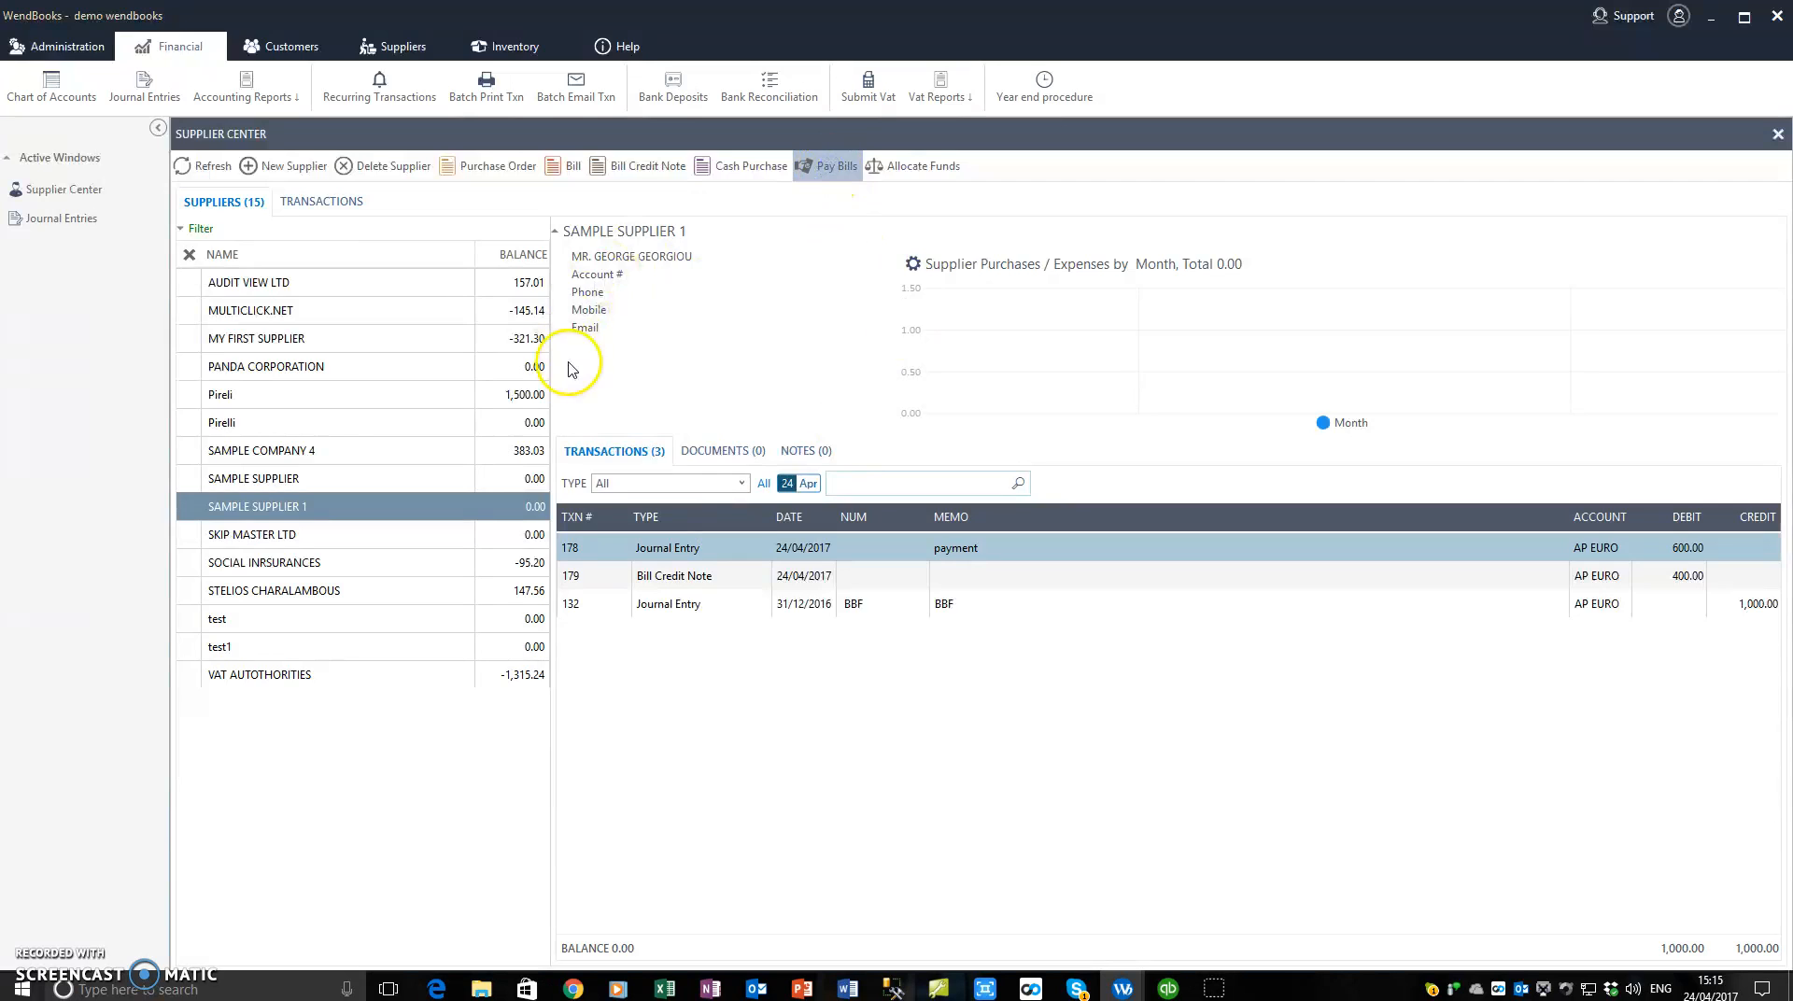
click(330, 233)
text(SAMPLE COMPANY 4)
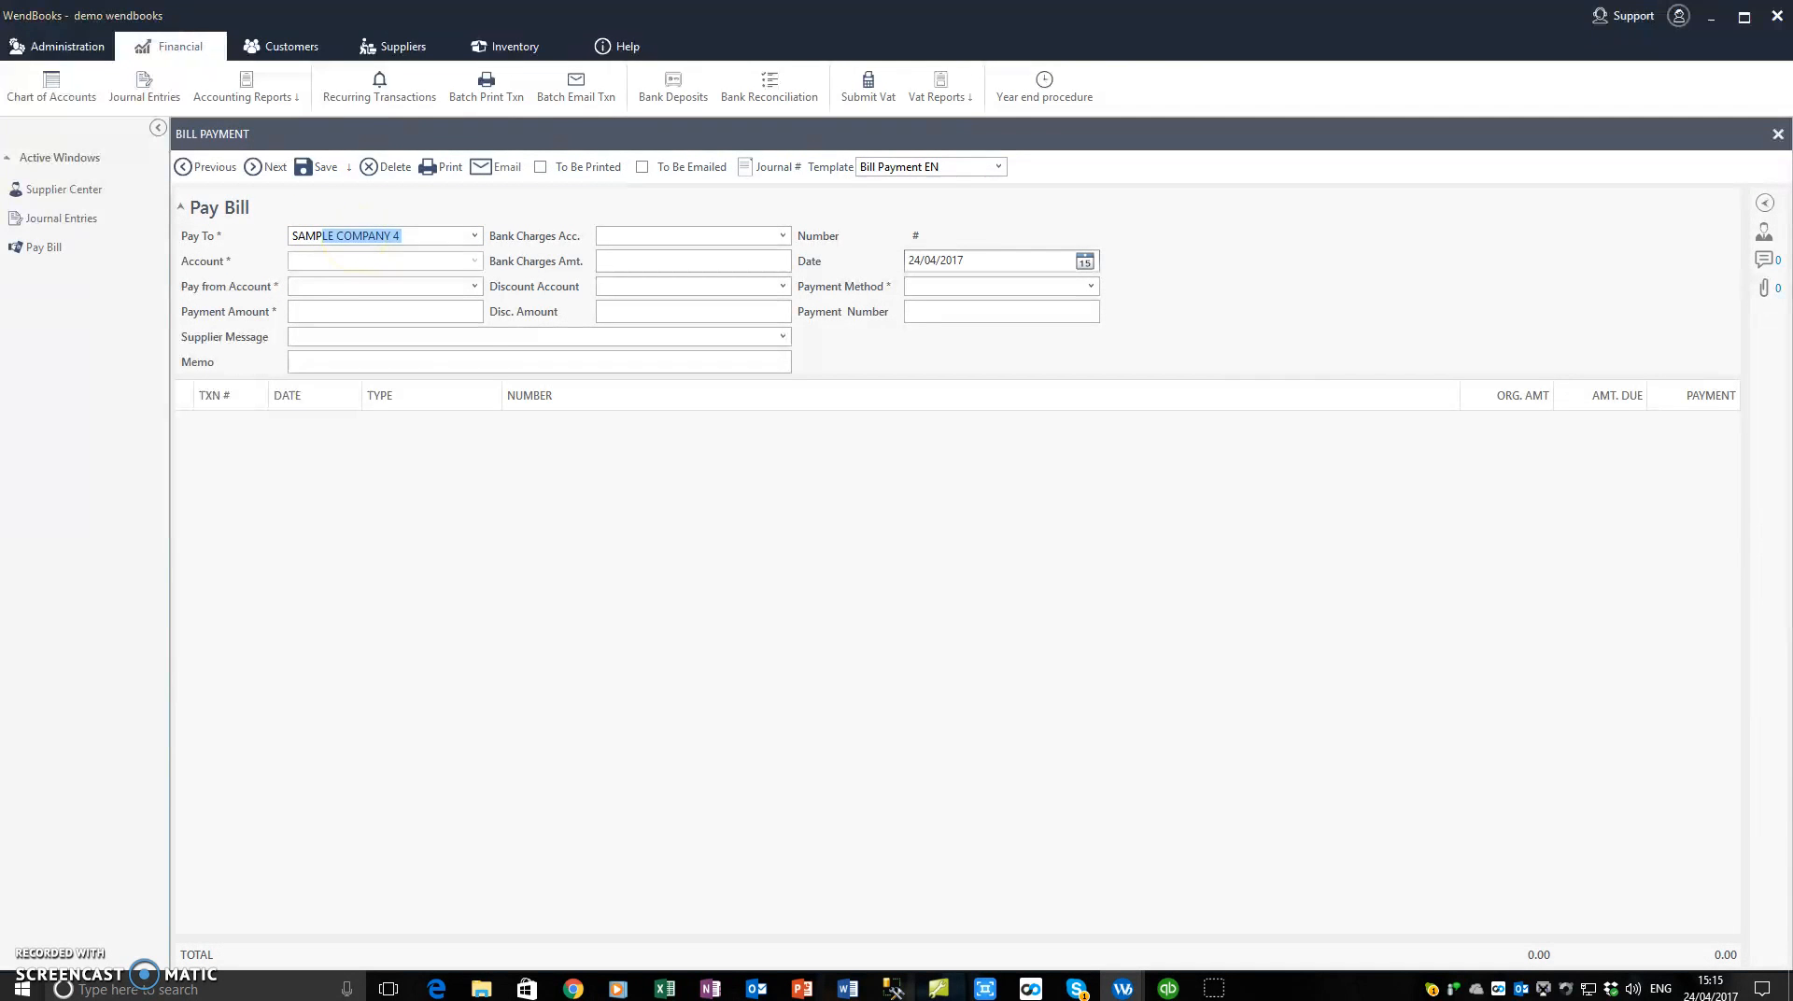
click(474, 236)
click(367, 399)
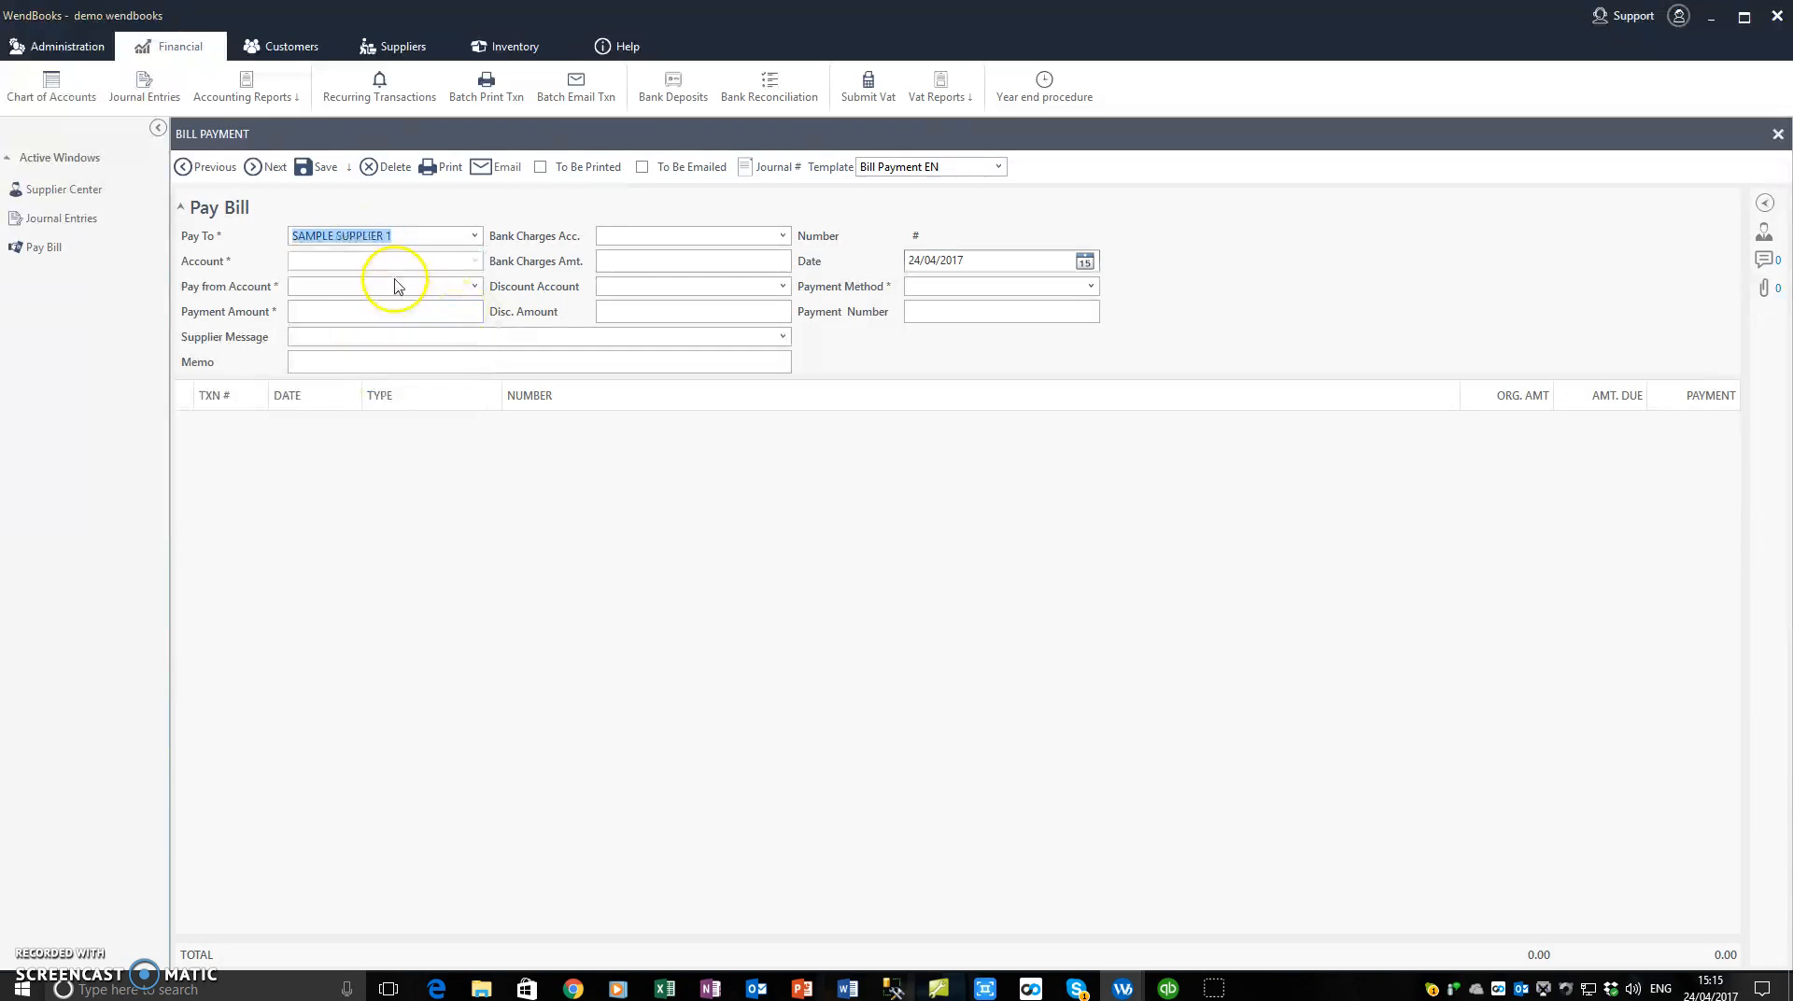
click(413, 294)
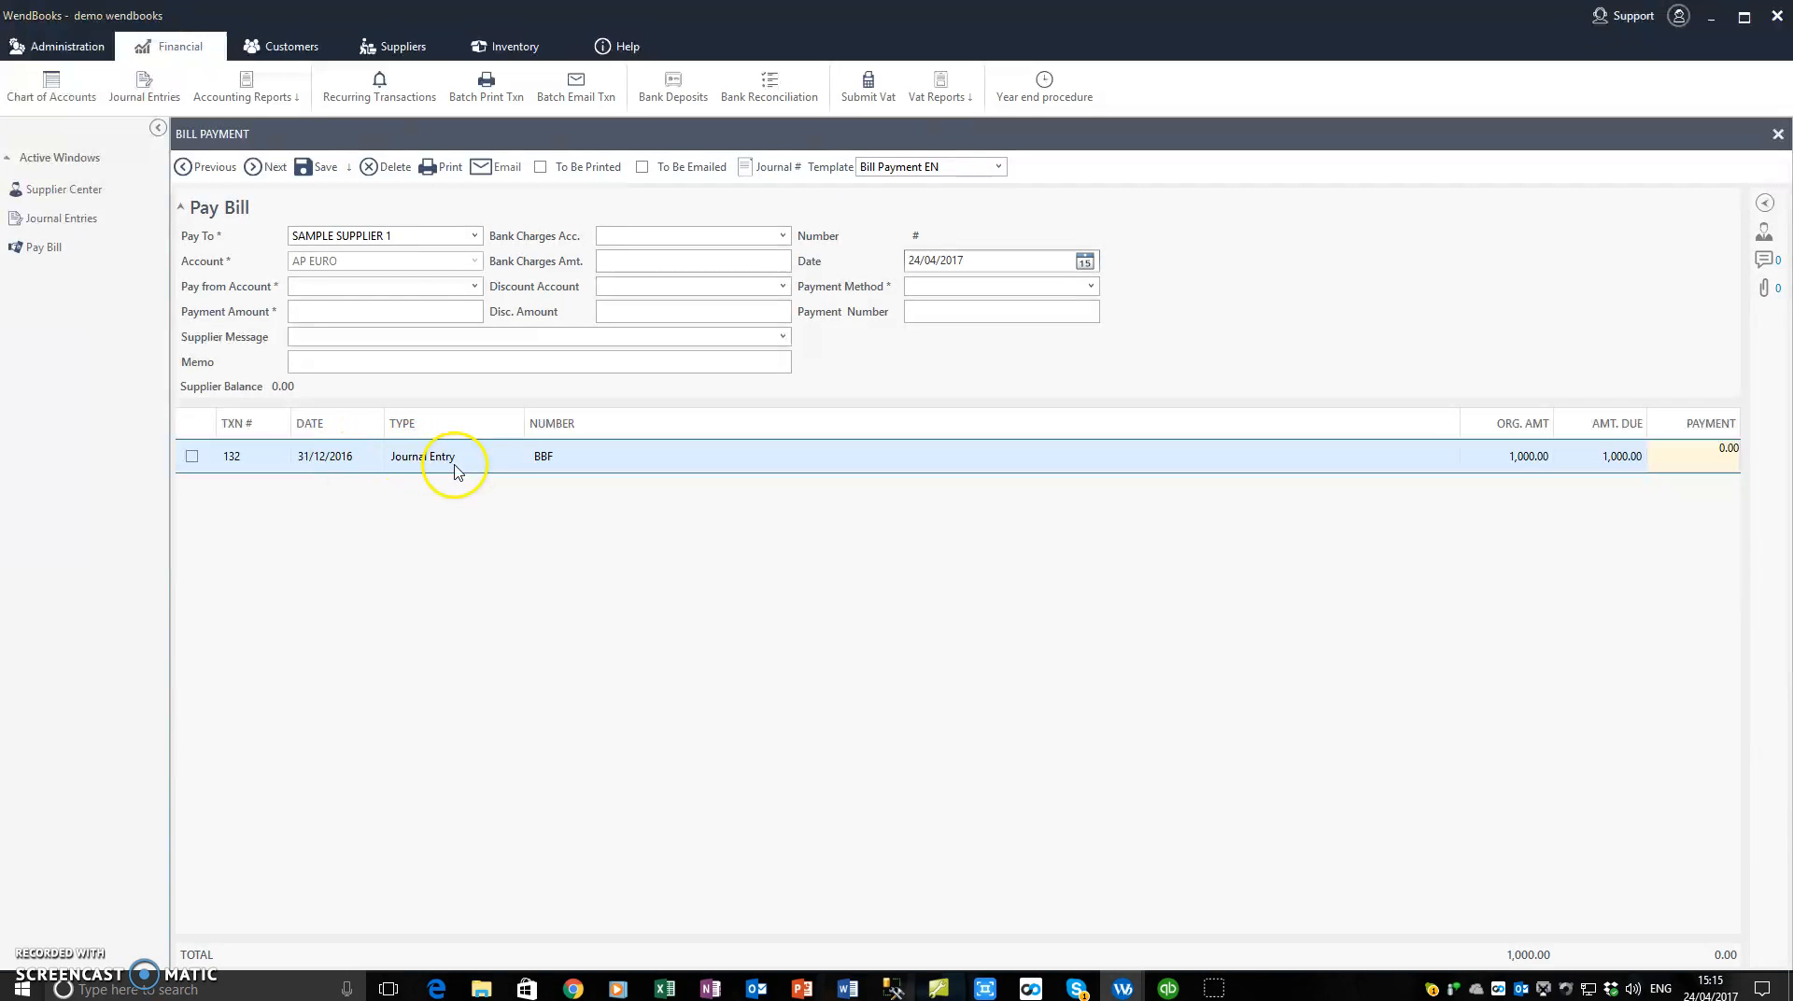
click(1778, 134)
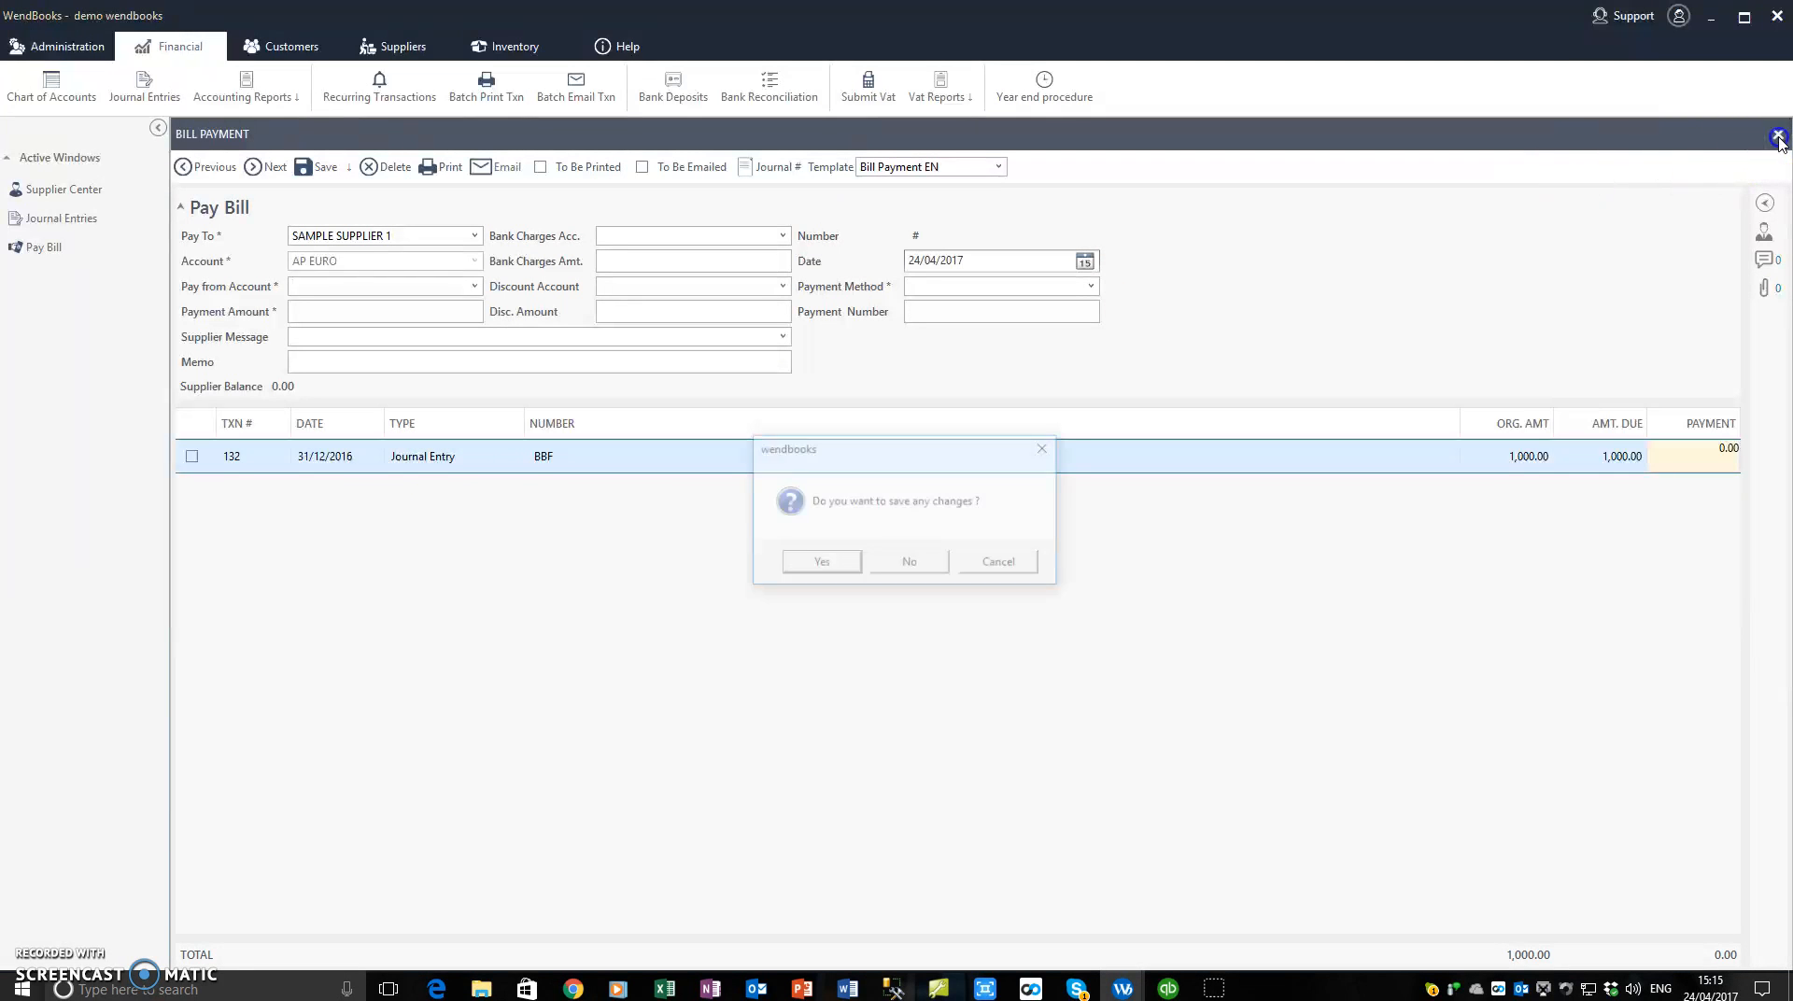
click(911, 565)
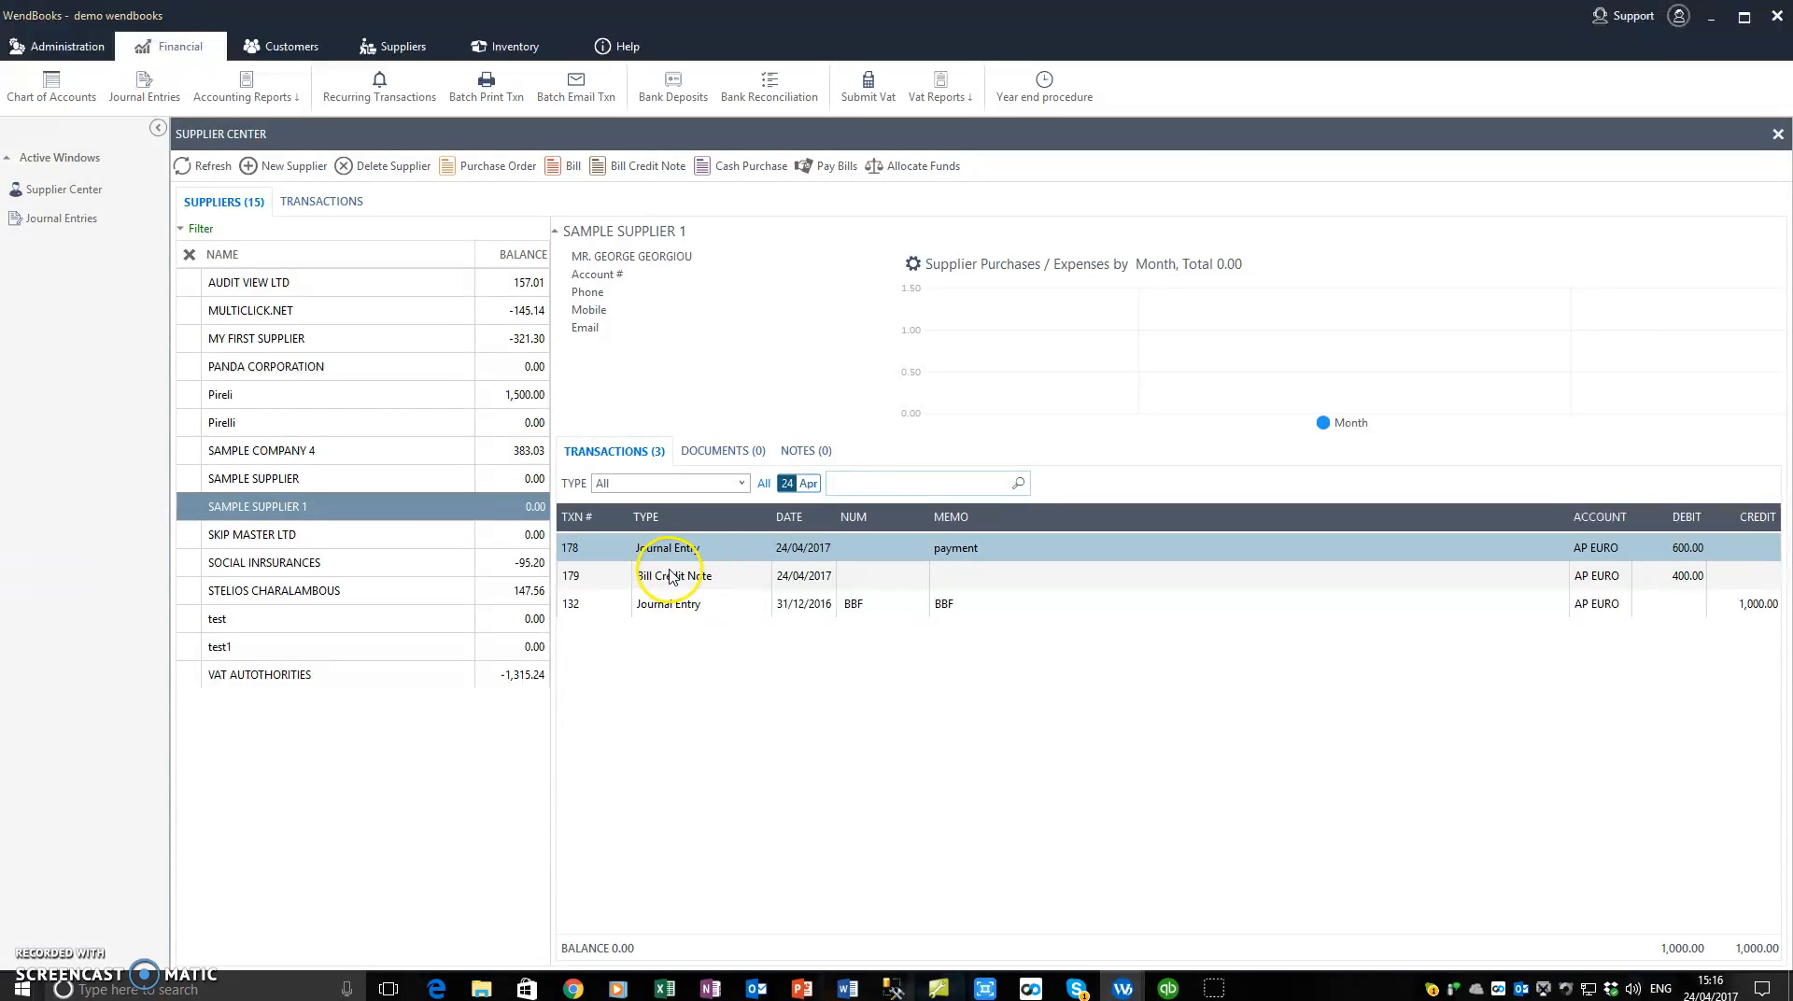
Start allocating supplier funds for SAMPLE SUPPLIER 1 and select its open BBF journal entry
click(906, 168)
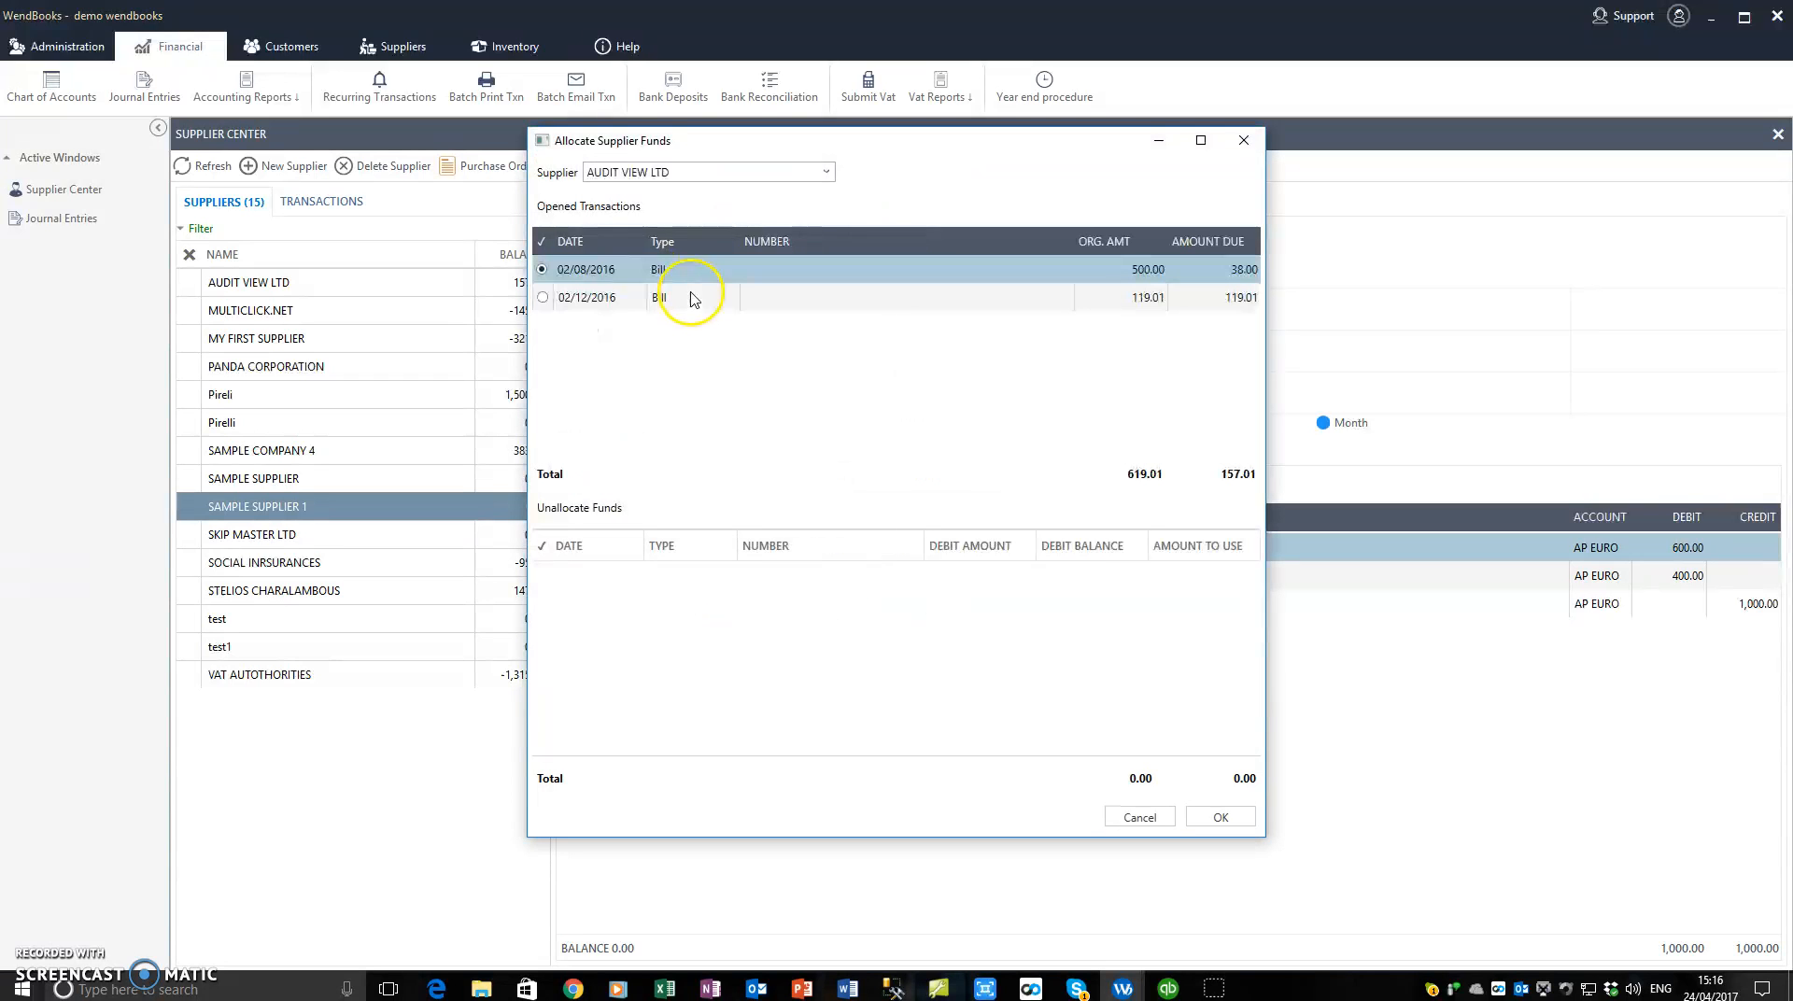
click(828, 172)
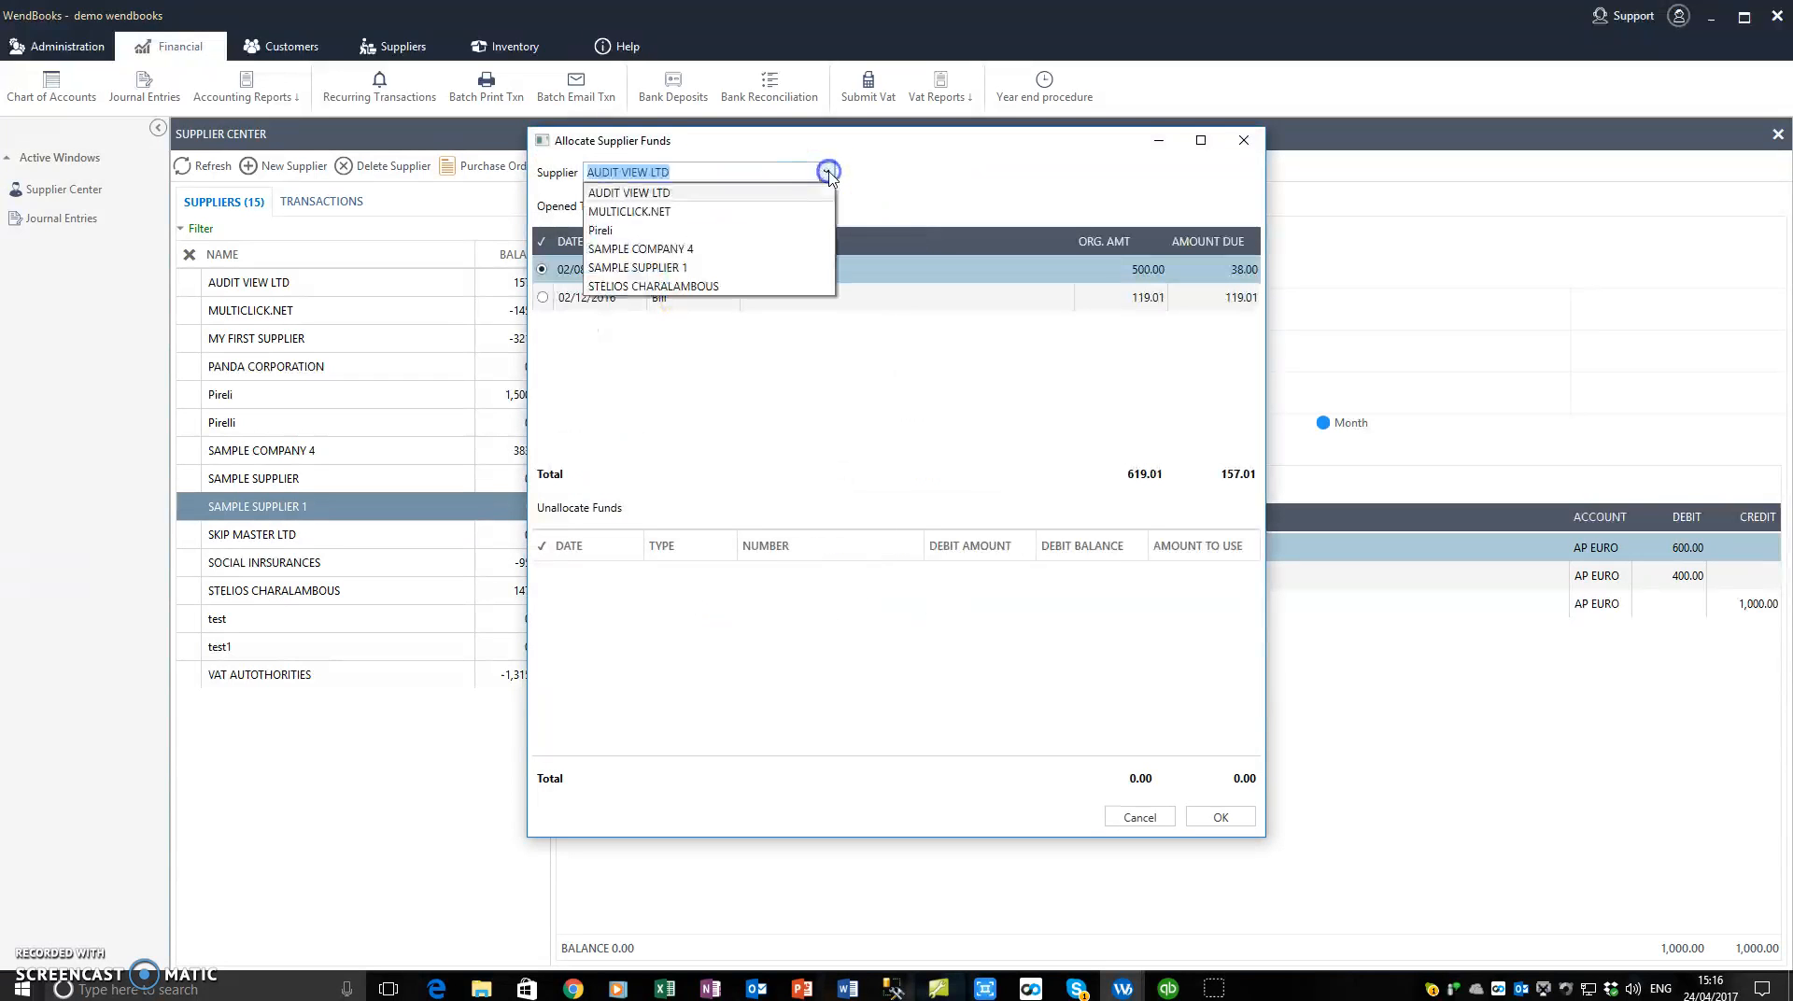
click(675, 269)
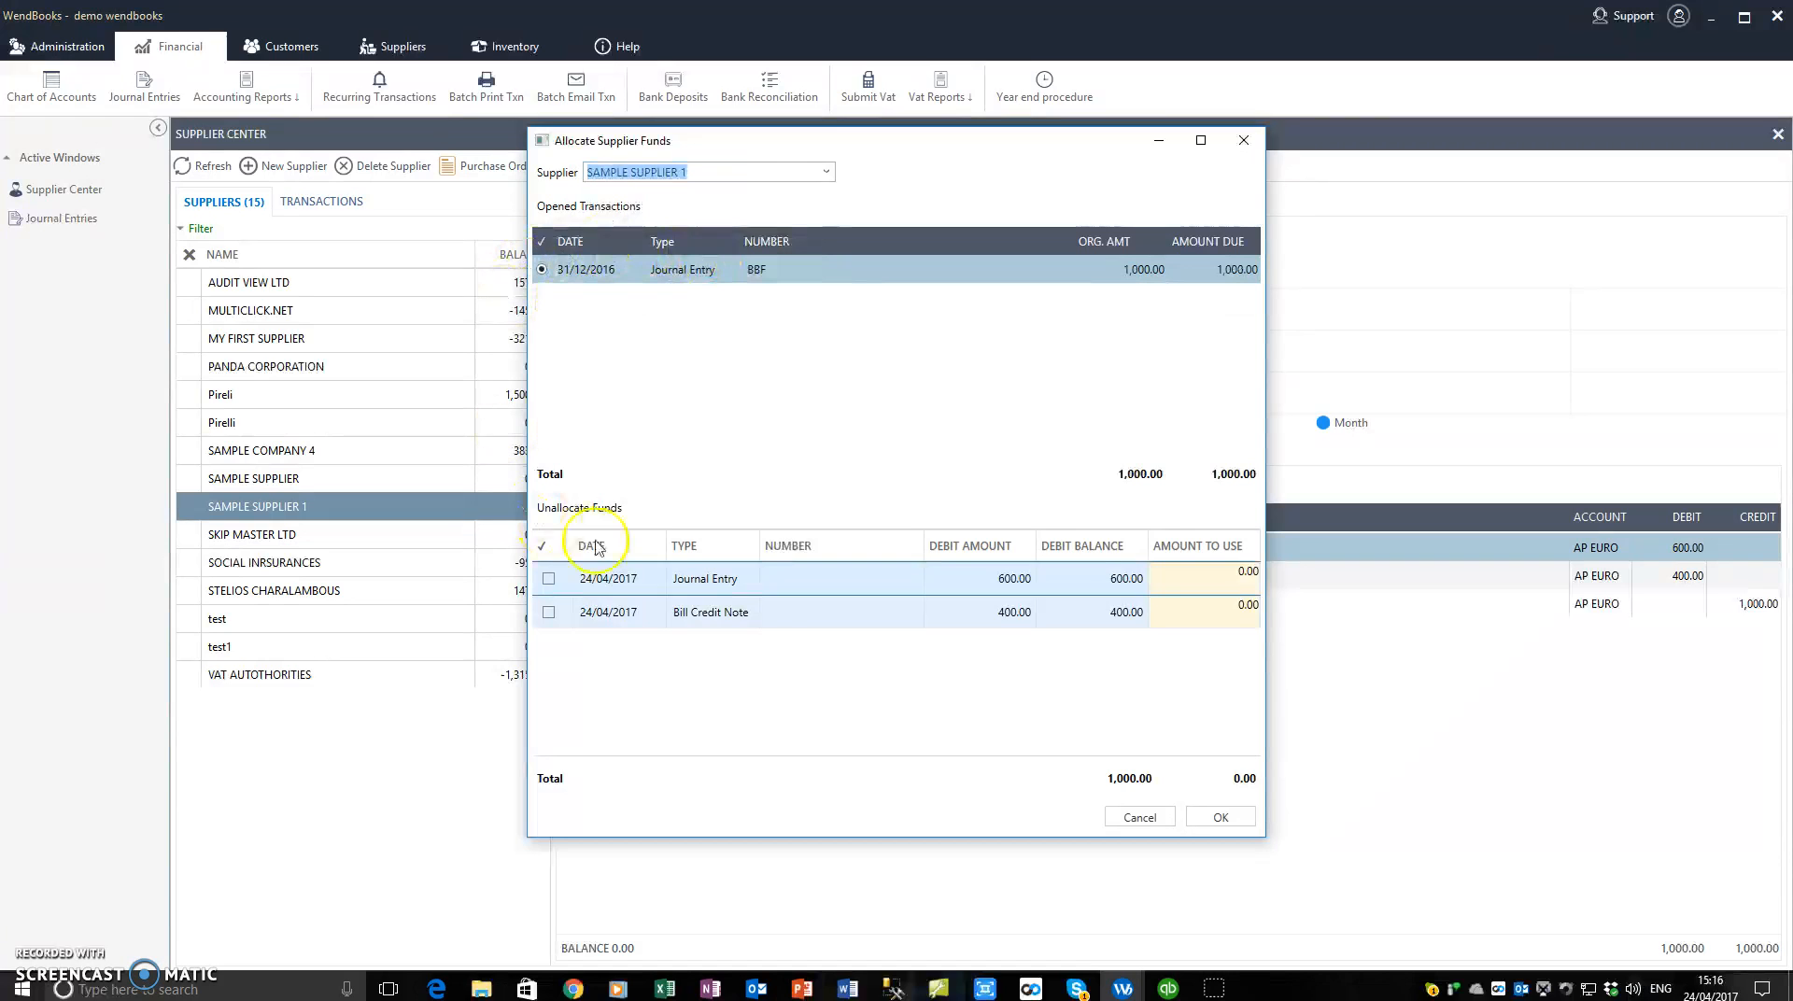
click(657, 271)
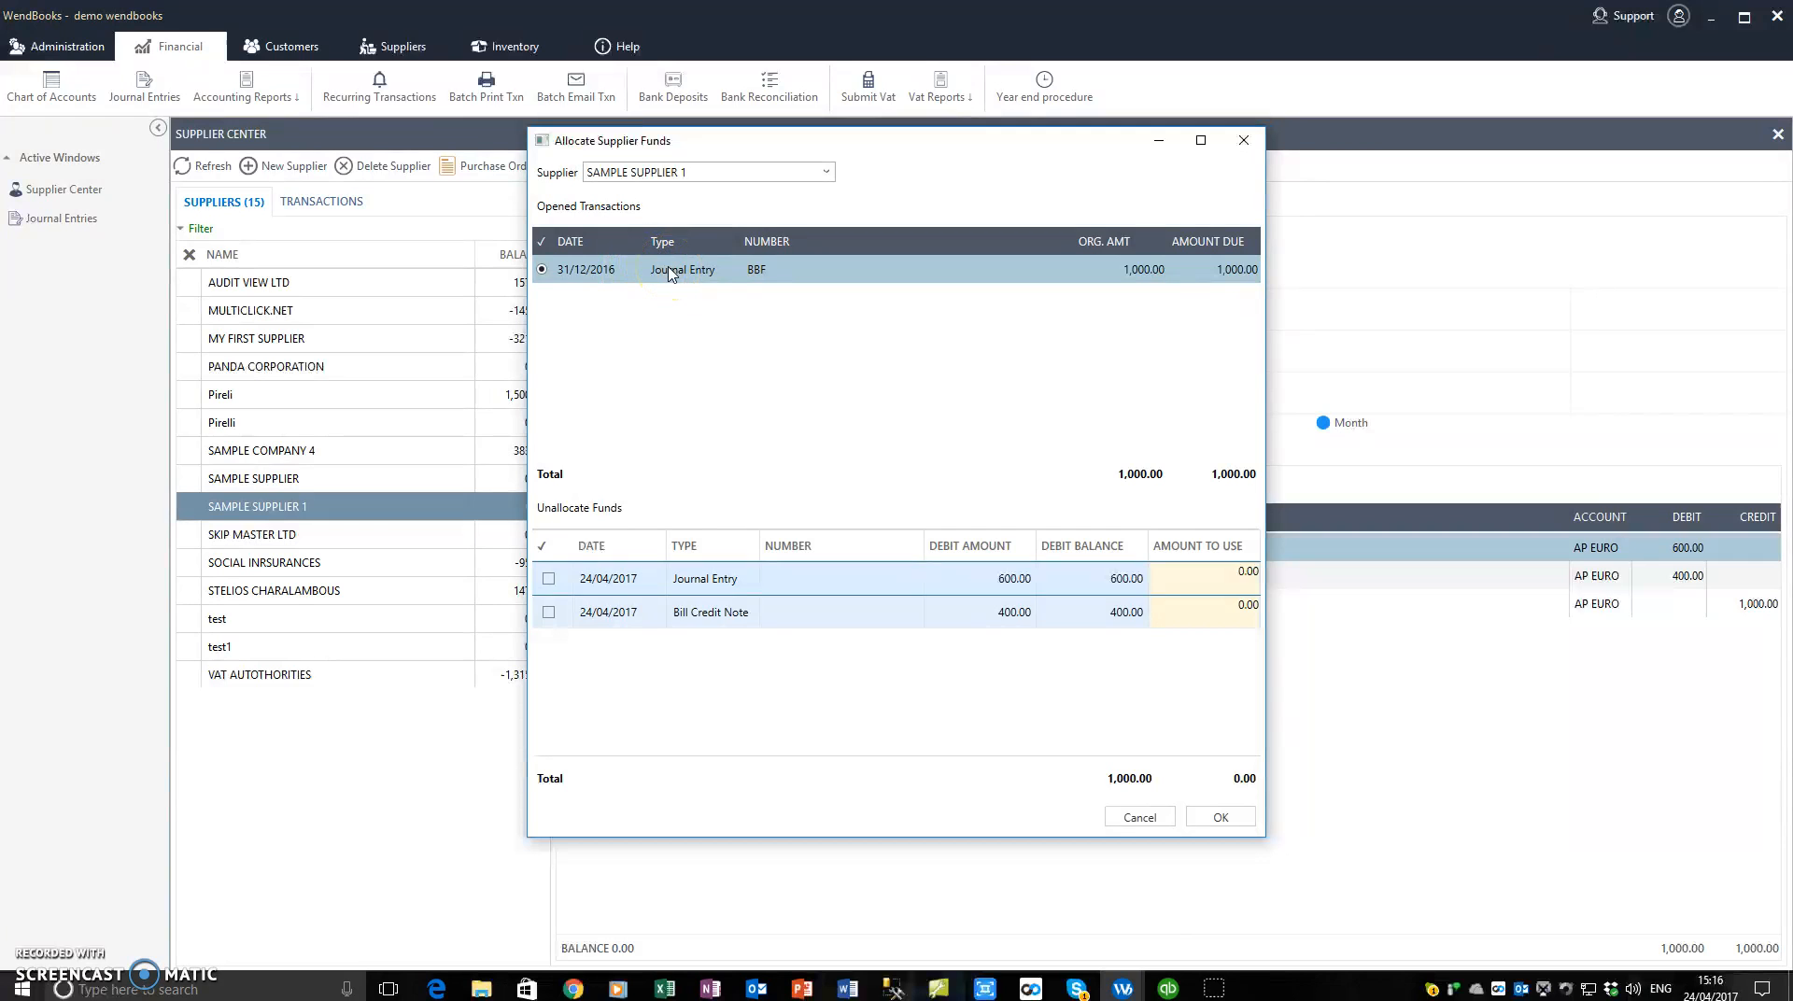
Apply 600.00 from the journal entry and 400.00 from the bill credit note to the open transaction, and close the allocation
click(549, 578)
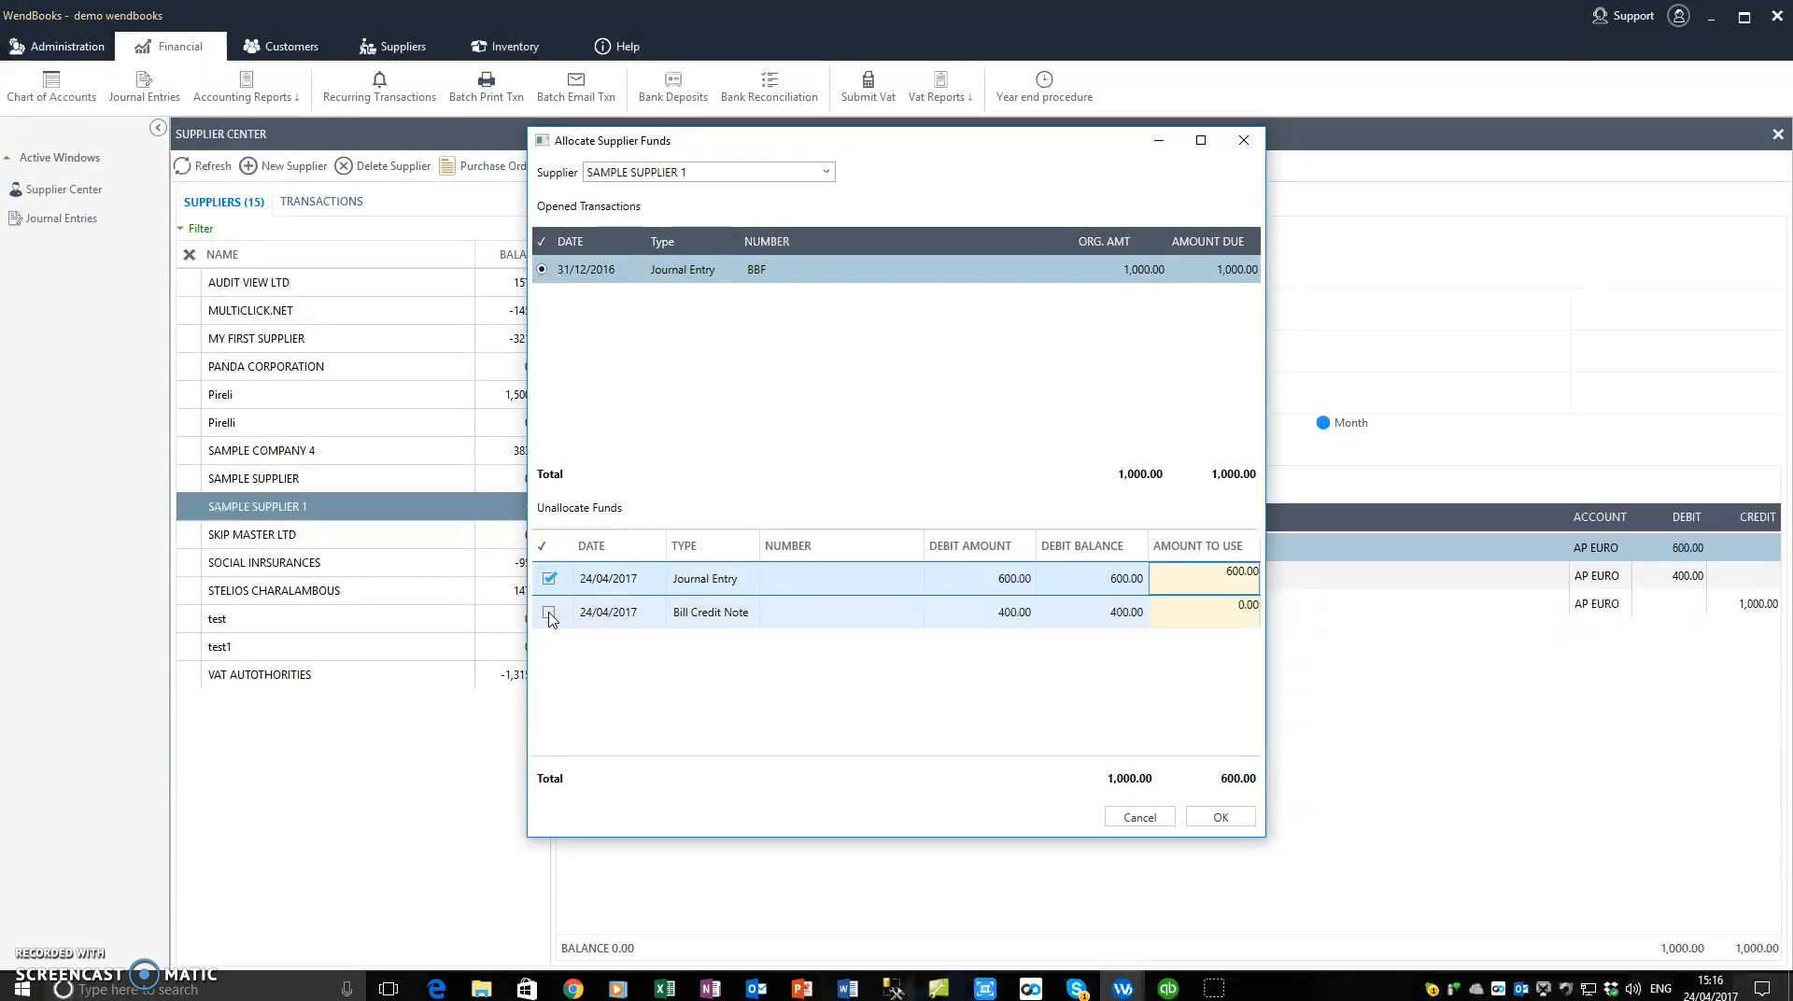
click(549, 613)
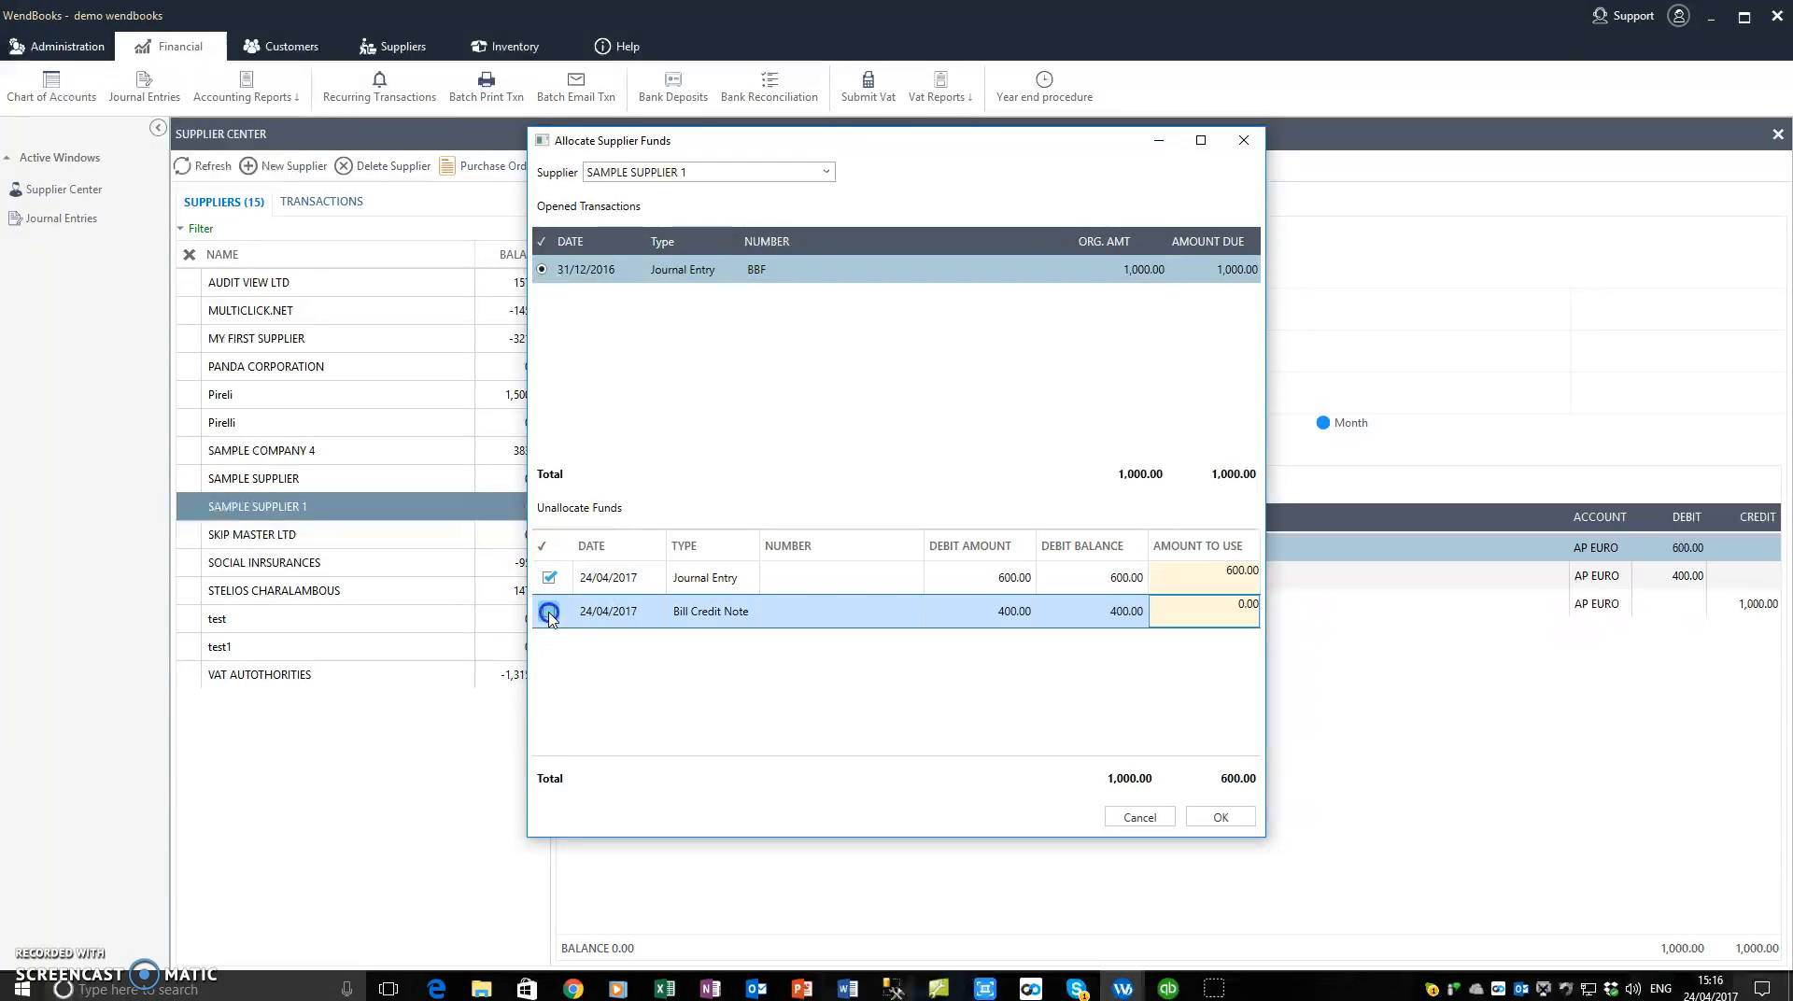
click(1217, 569)
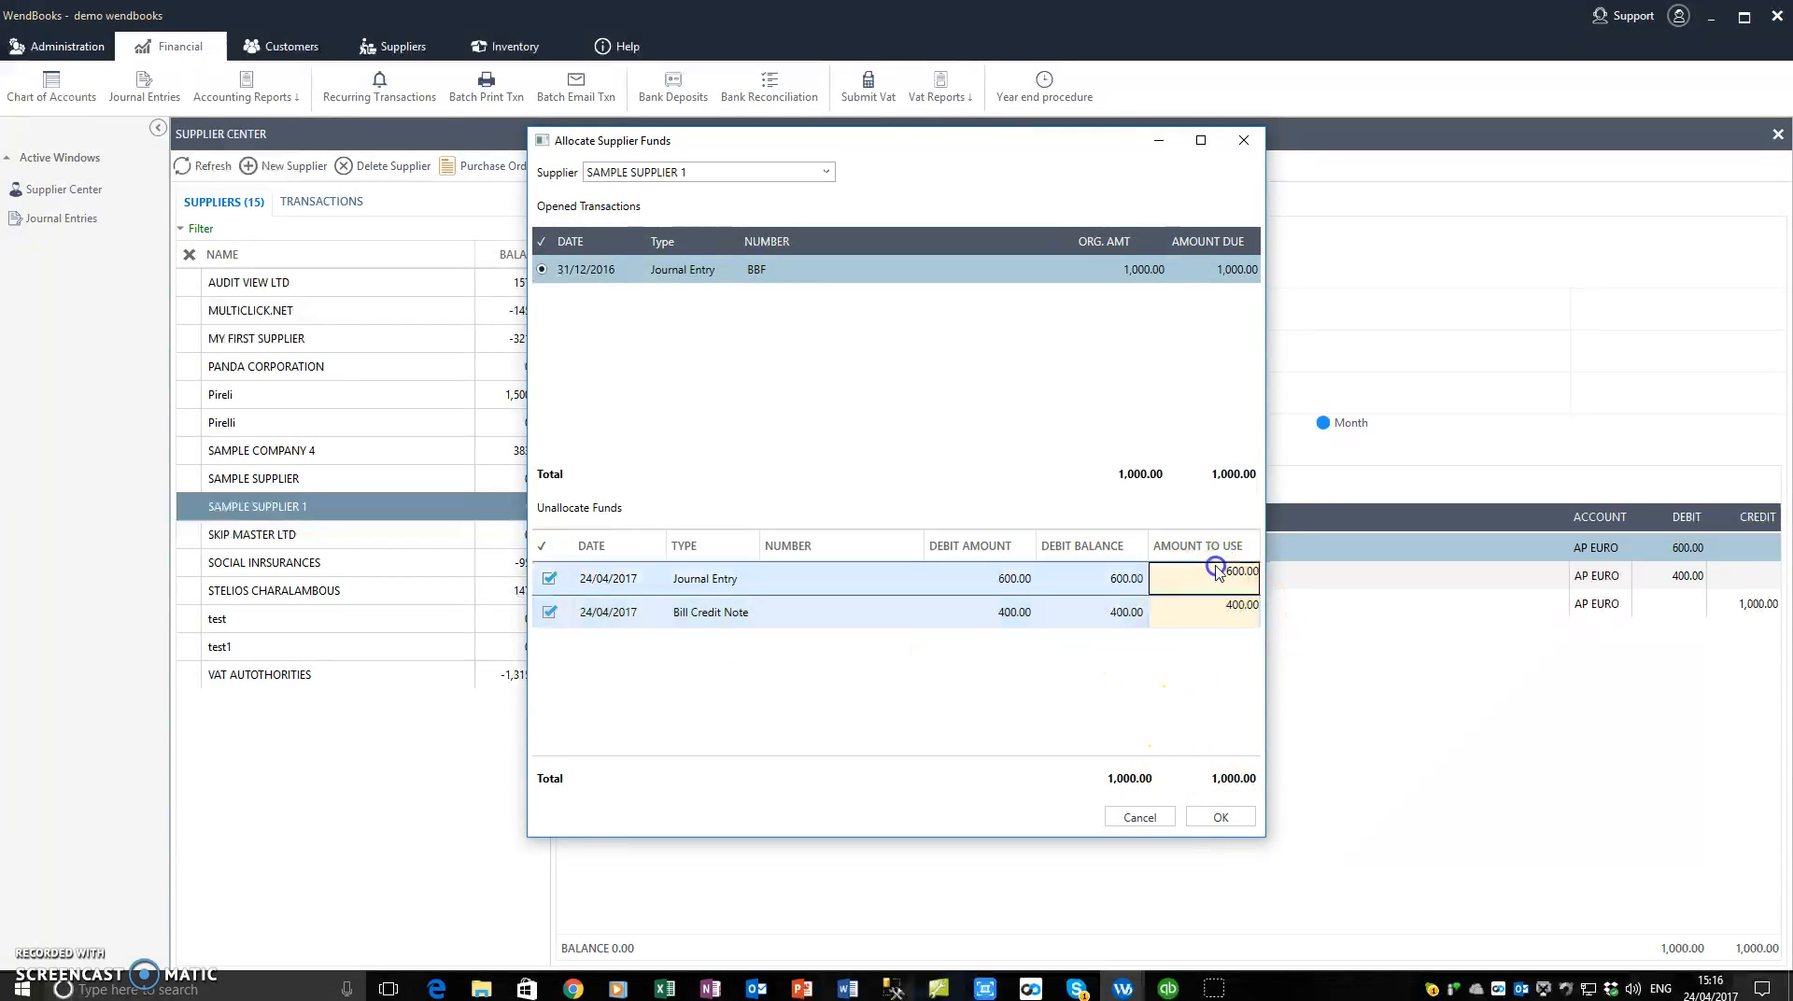
click(1228, 819)
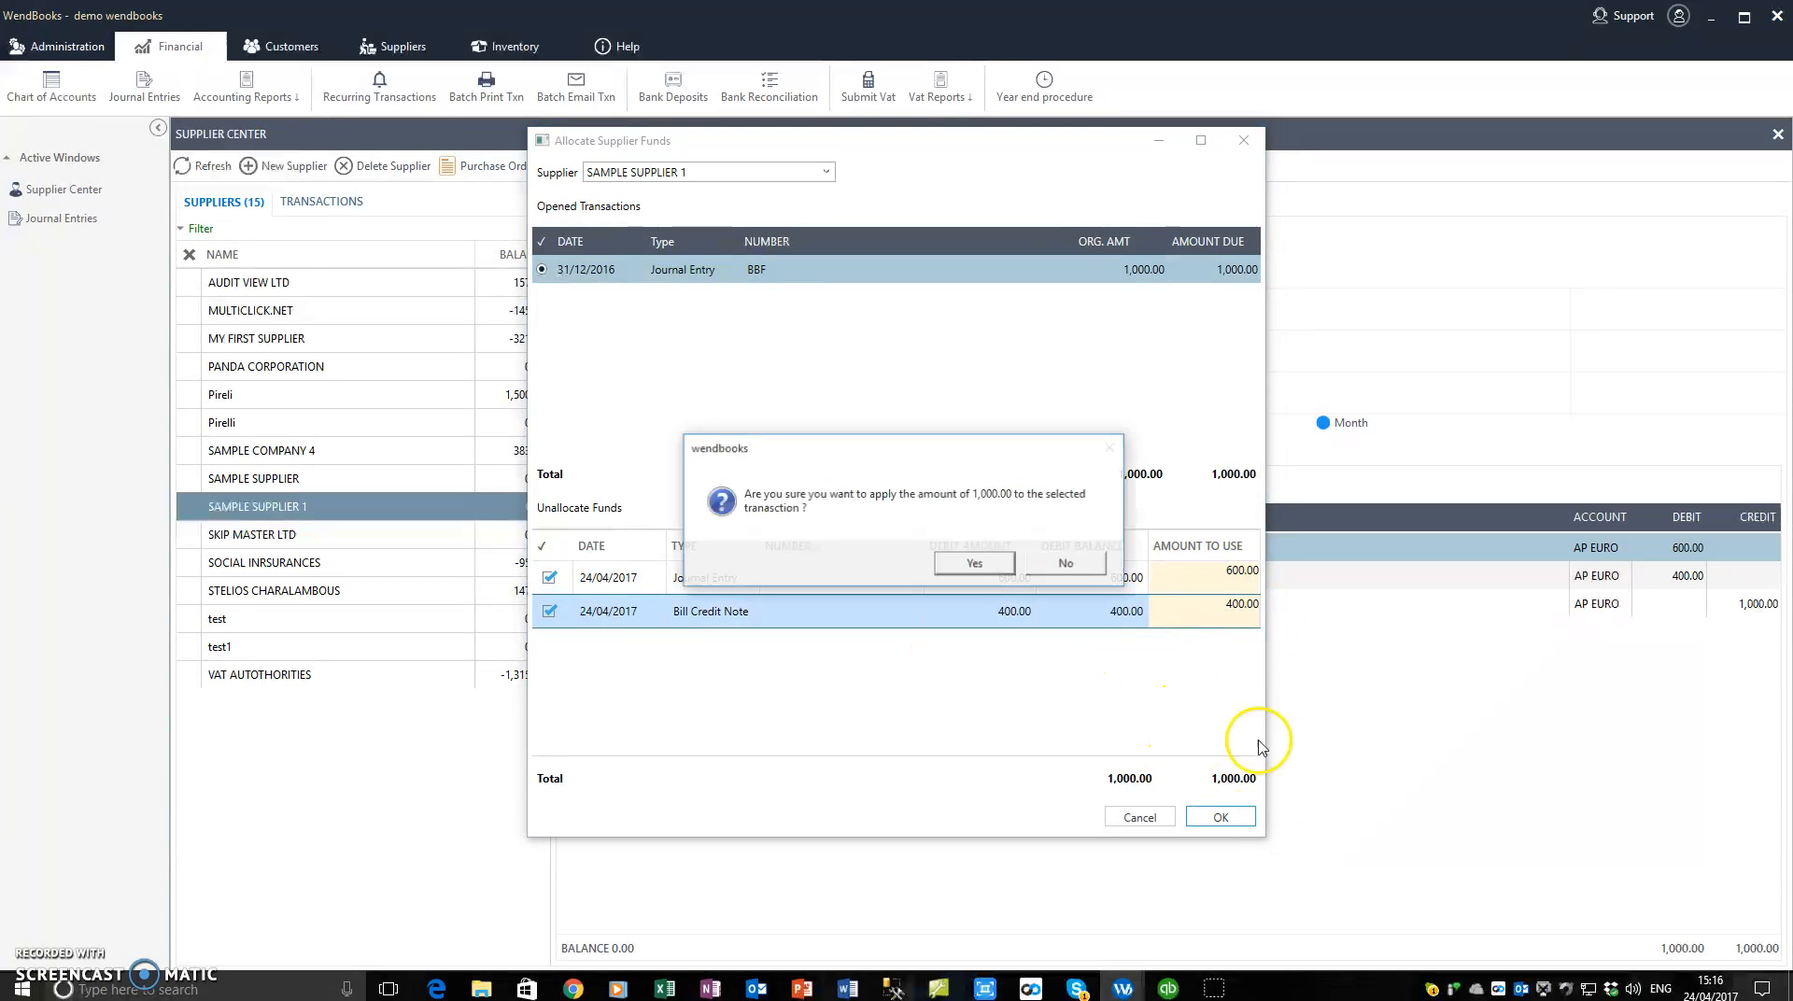
click(972, 565)
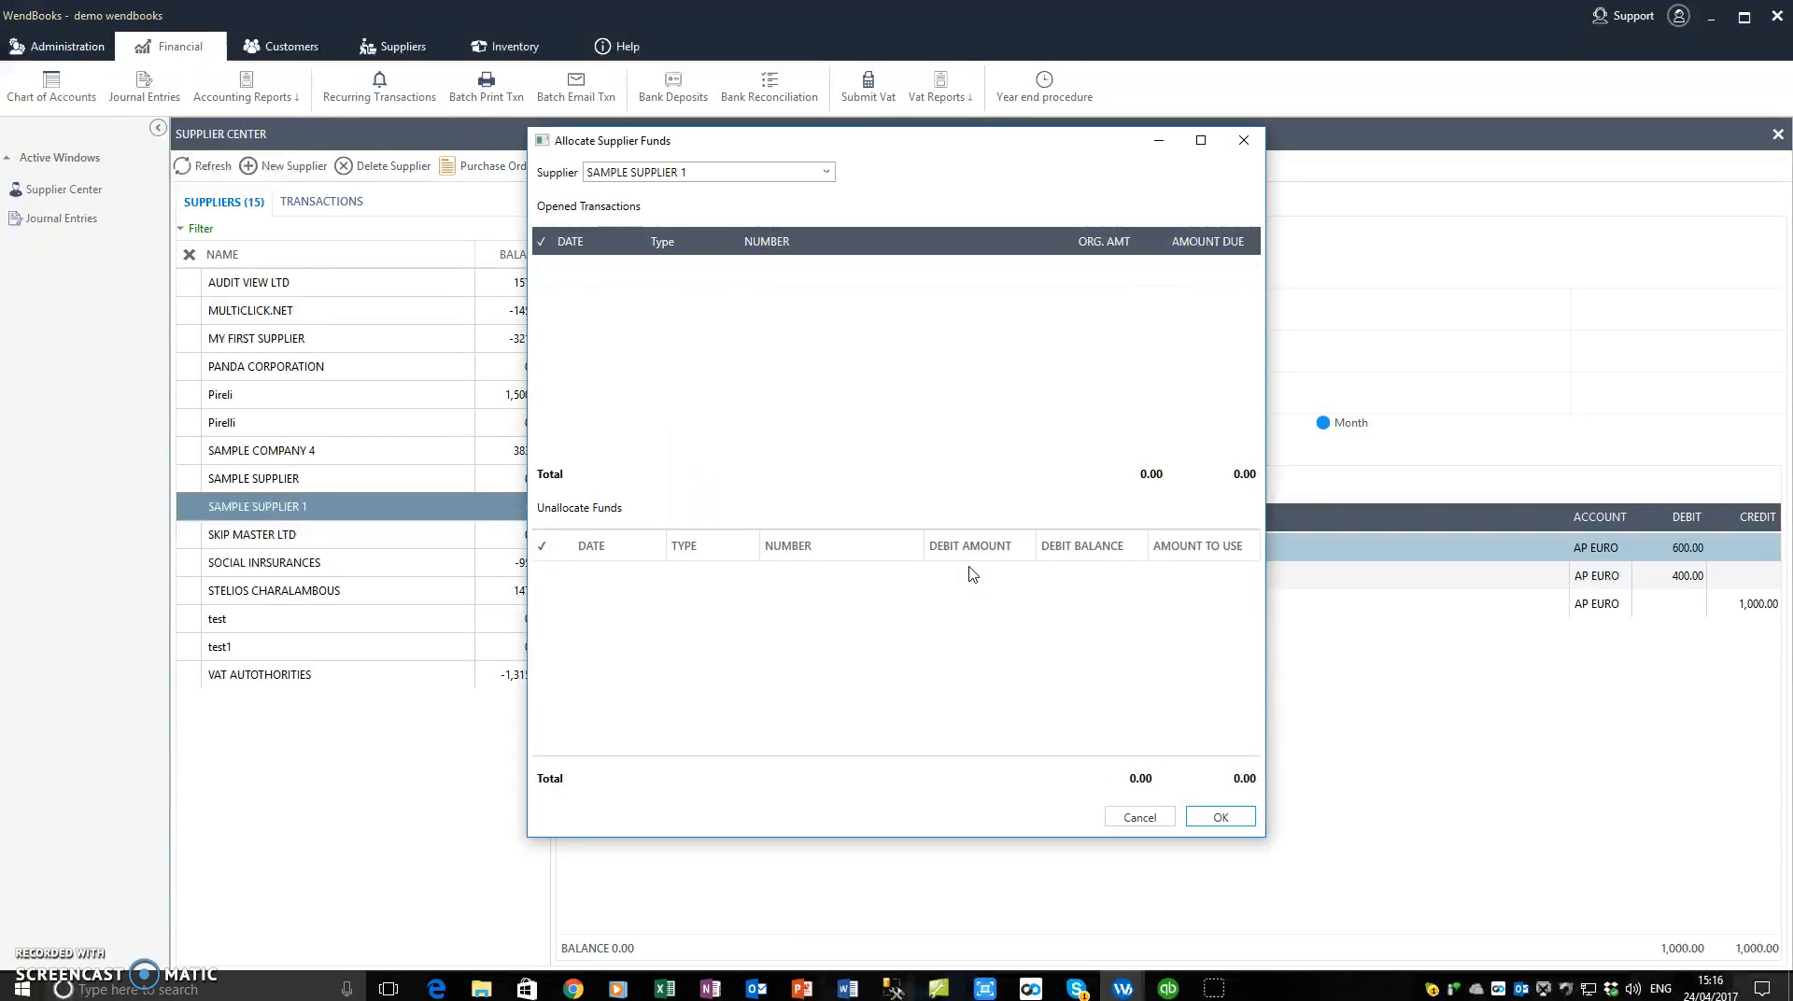
click(1243, 140)
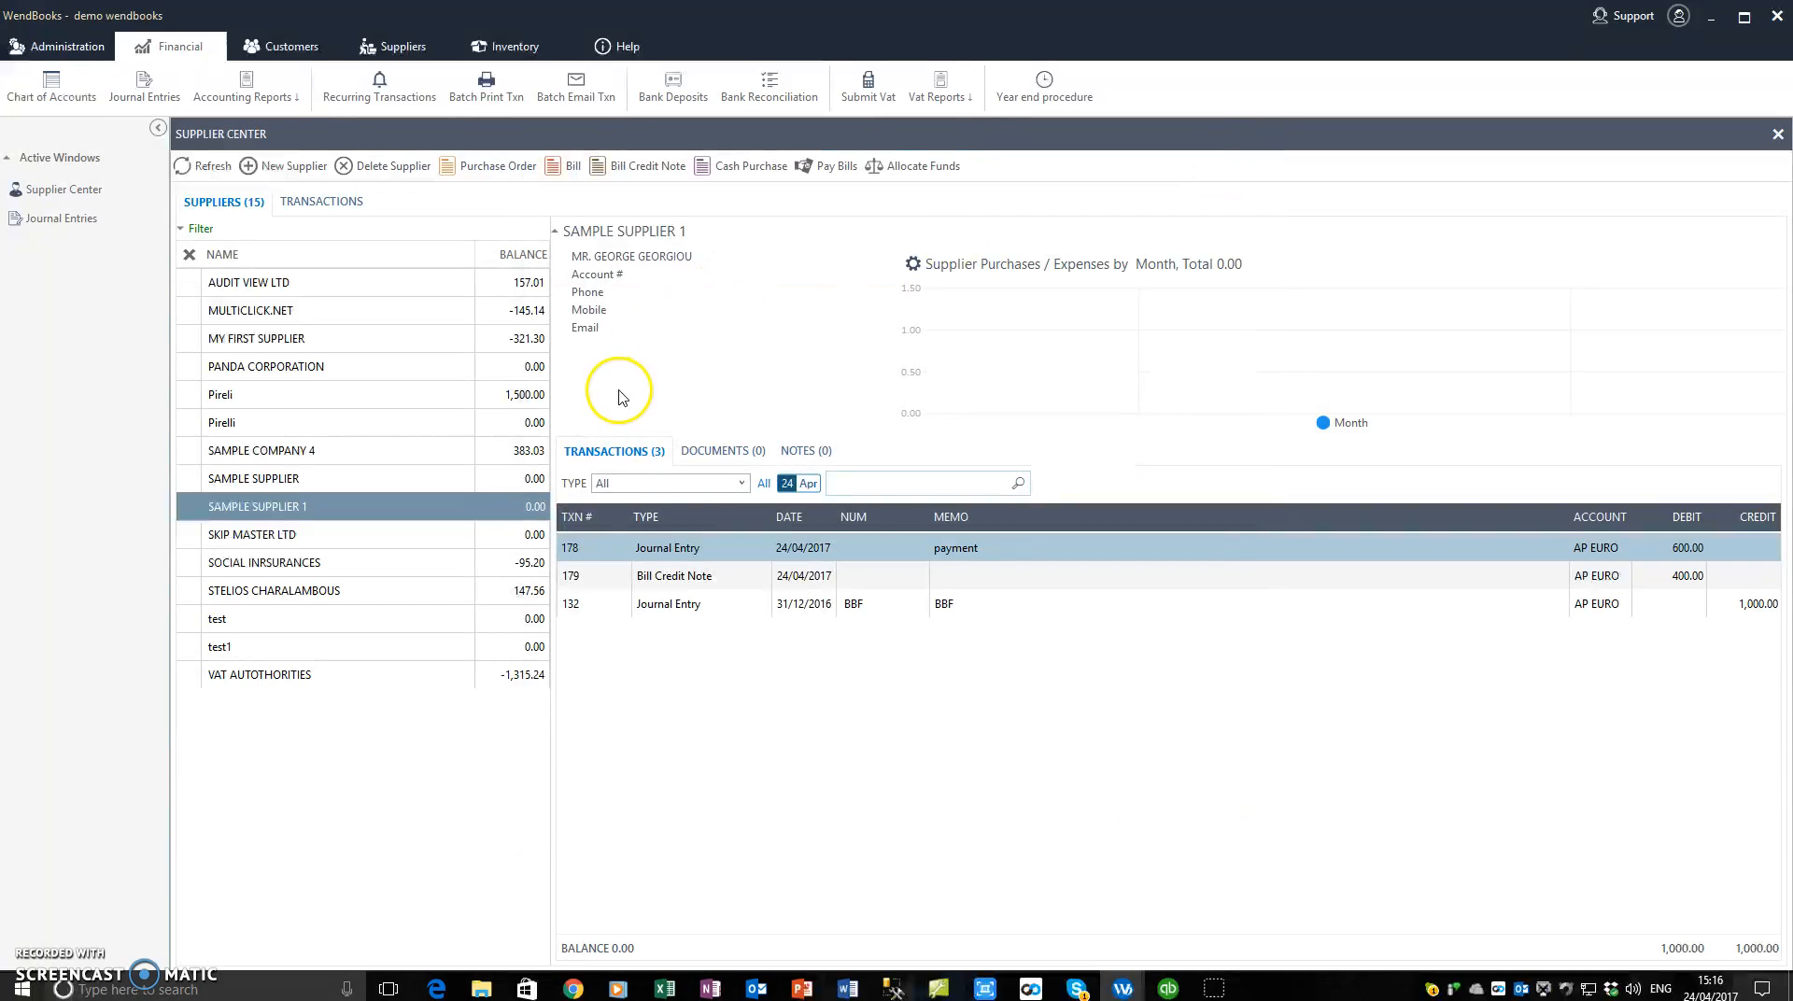
Open the 400.00 bill credit note, check its transaction history and go to the linked journal entry
click(690, 578)
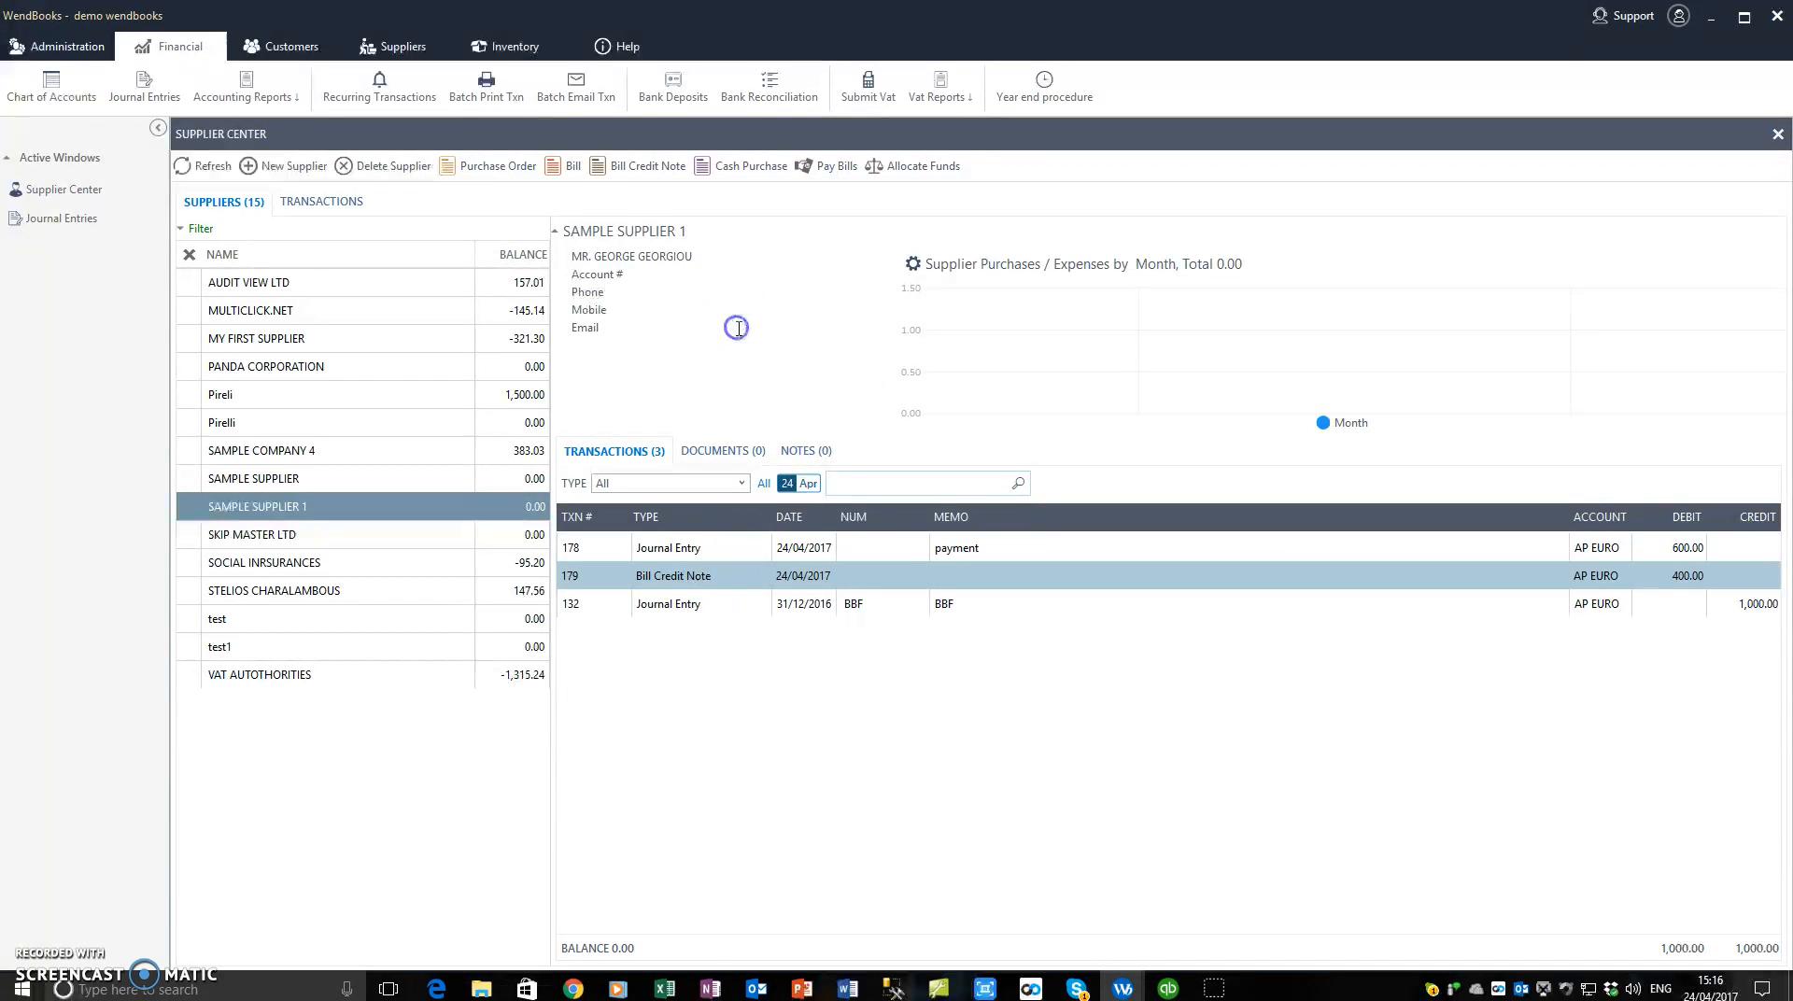
click(510, 172)
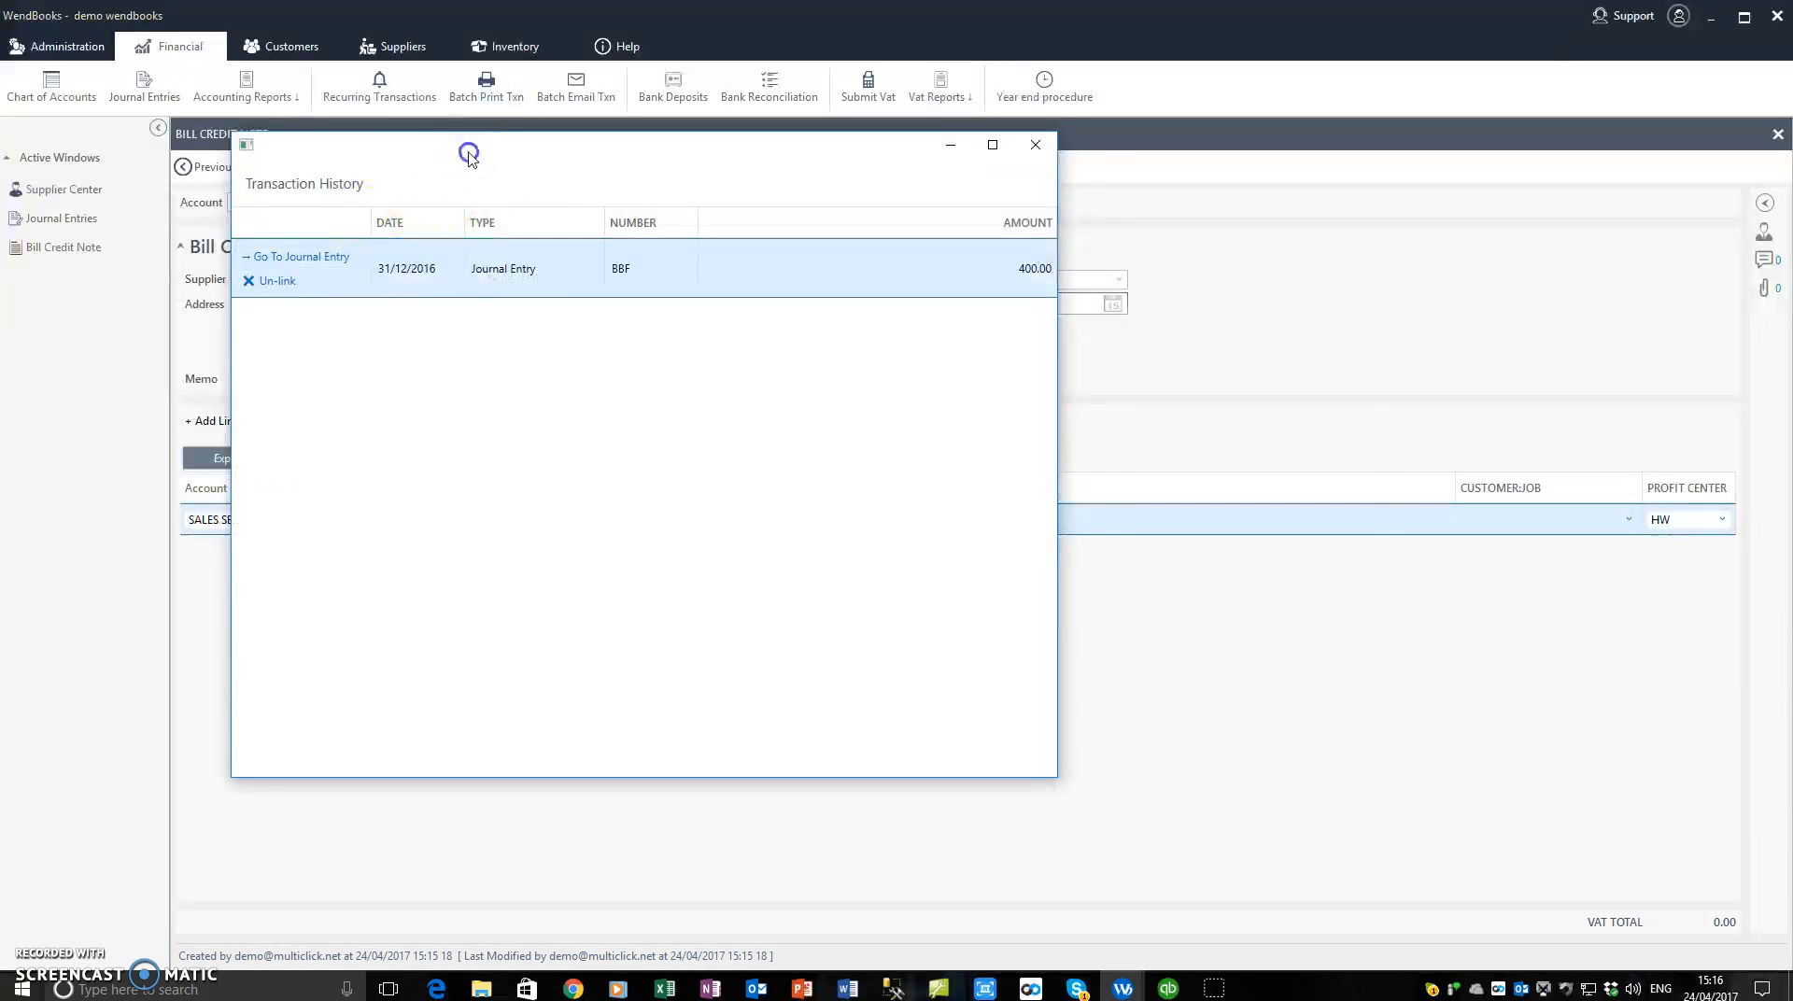
drag(468, 172, 777, 280)
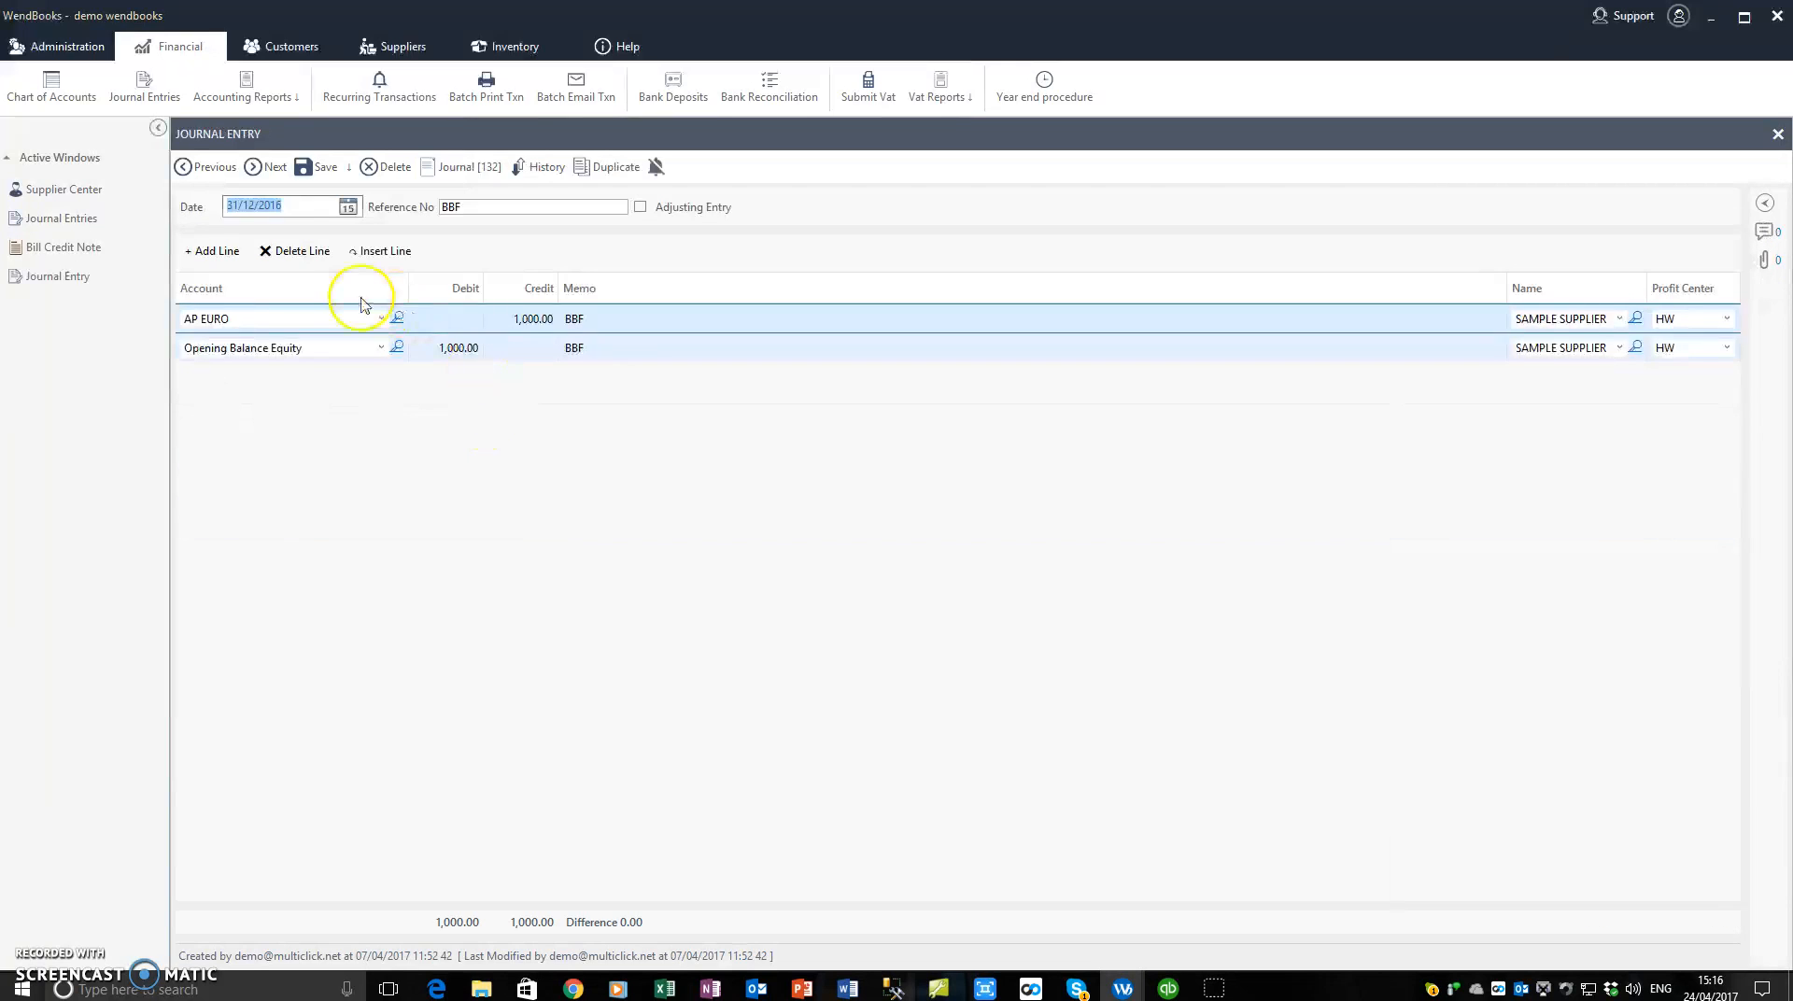
Examine the transaction history of the BBF journal entry, and close both the entry and the bill credit note
click(540, 168)
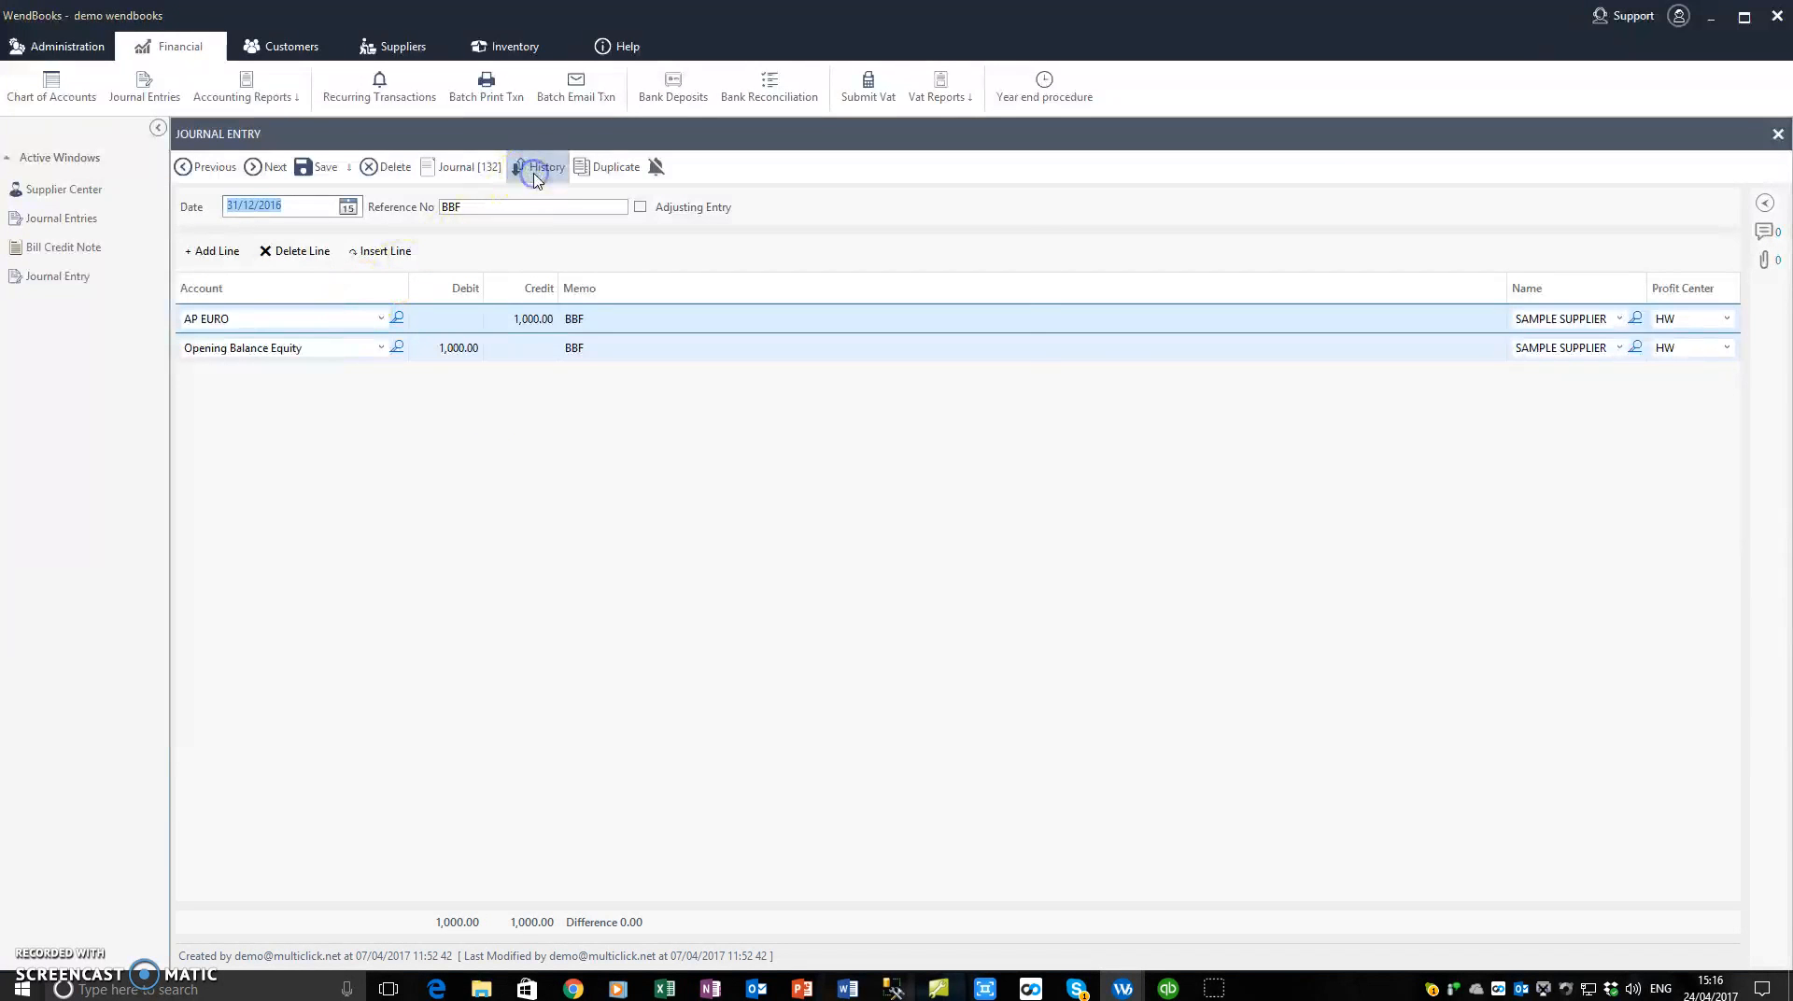
drag(517, 221, 935, 341)
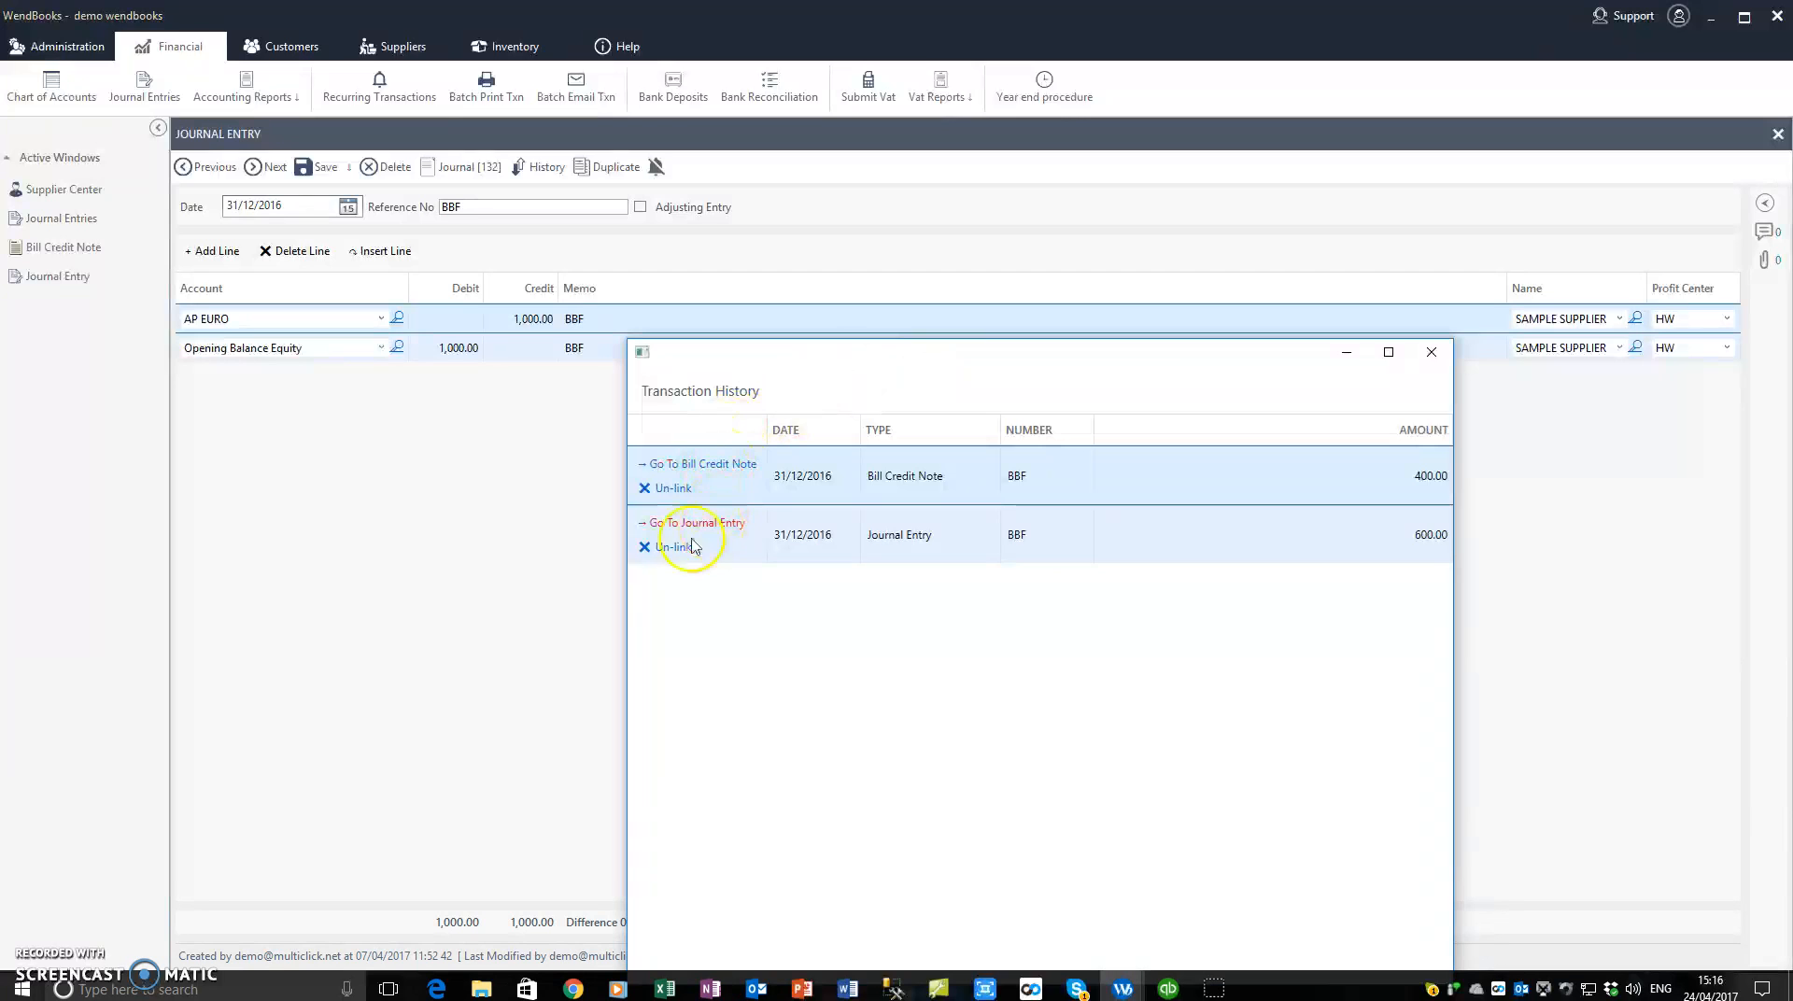
click(1430, 352)
click(1772, 138)
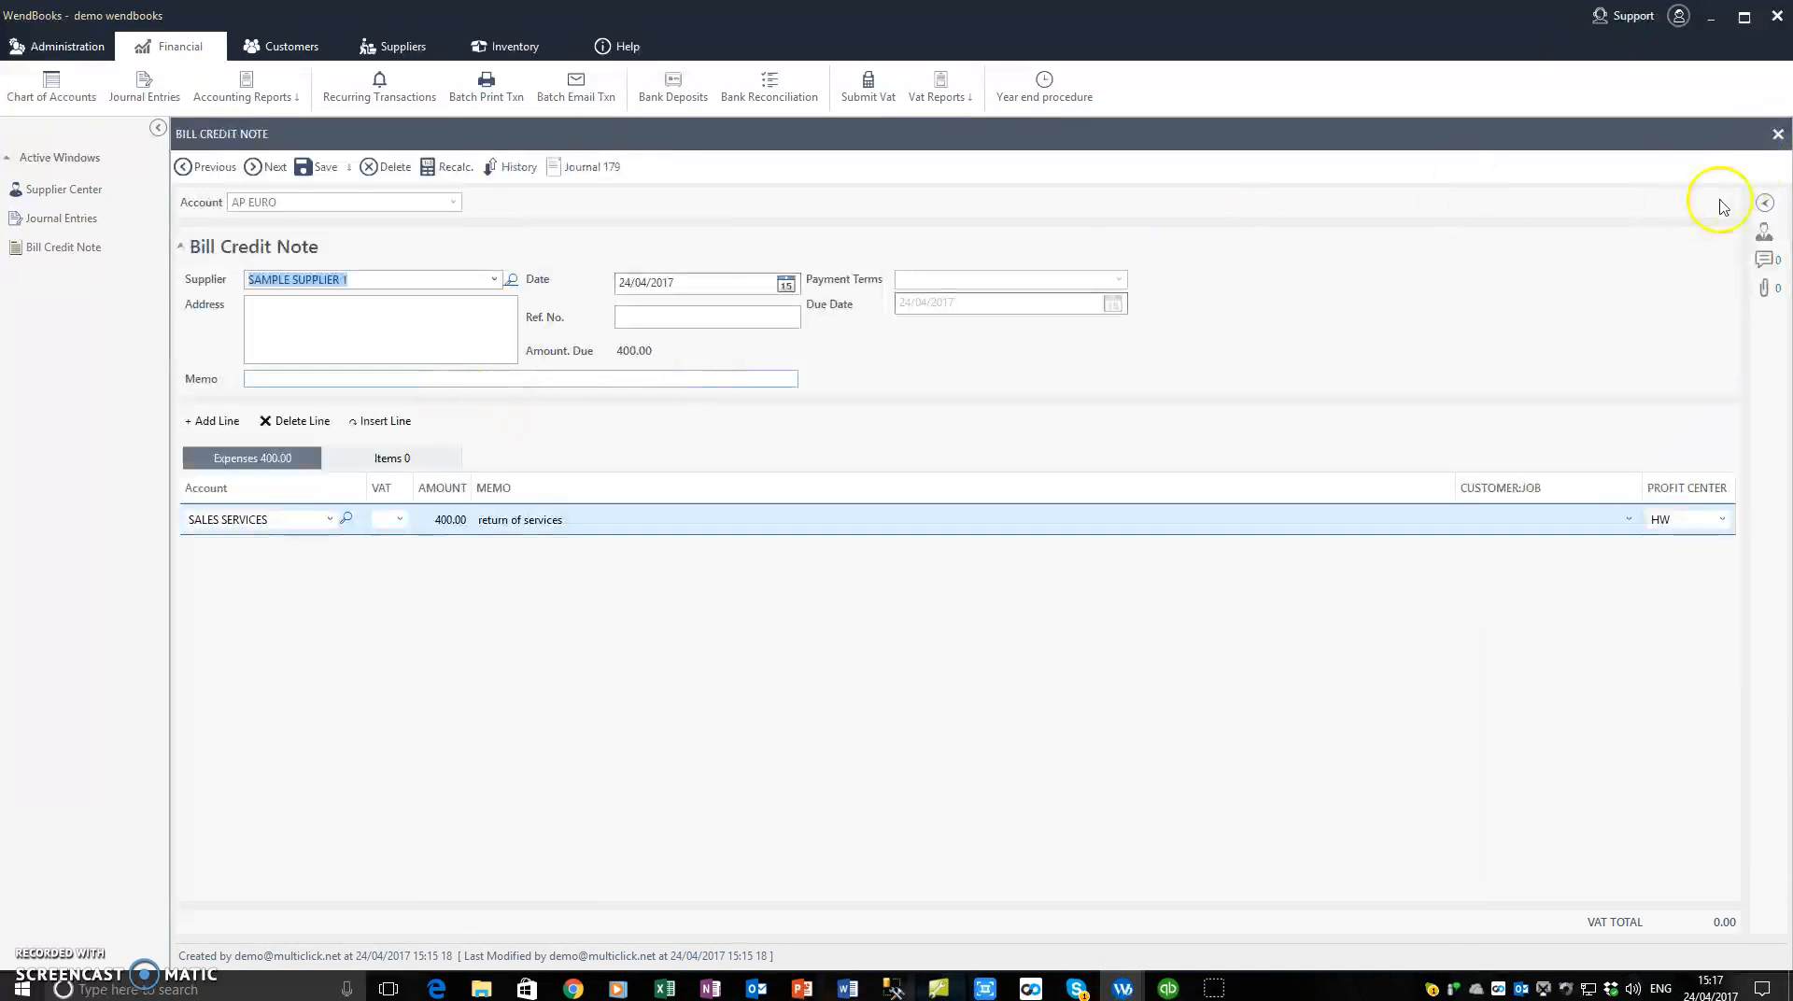
click(1775, 136)
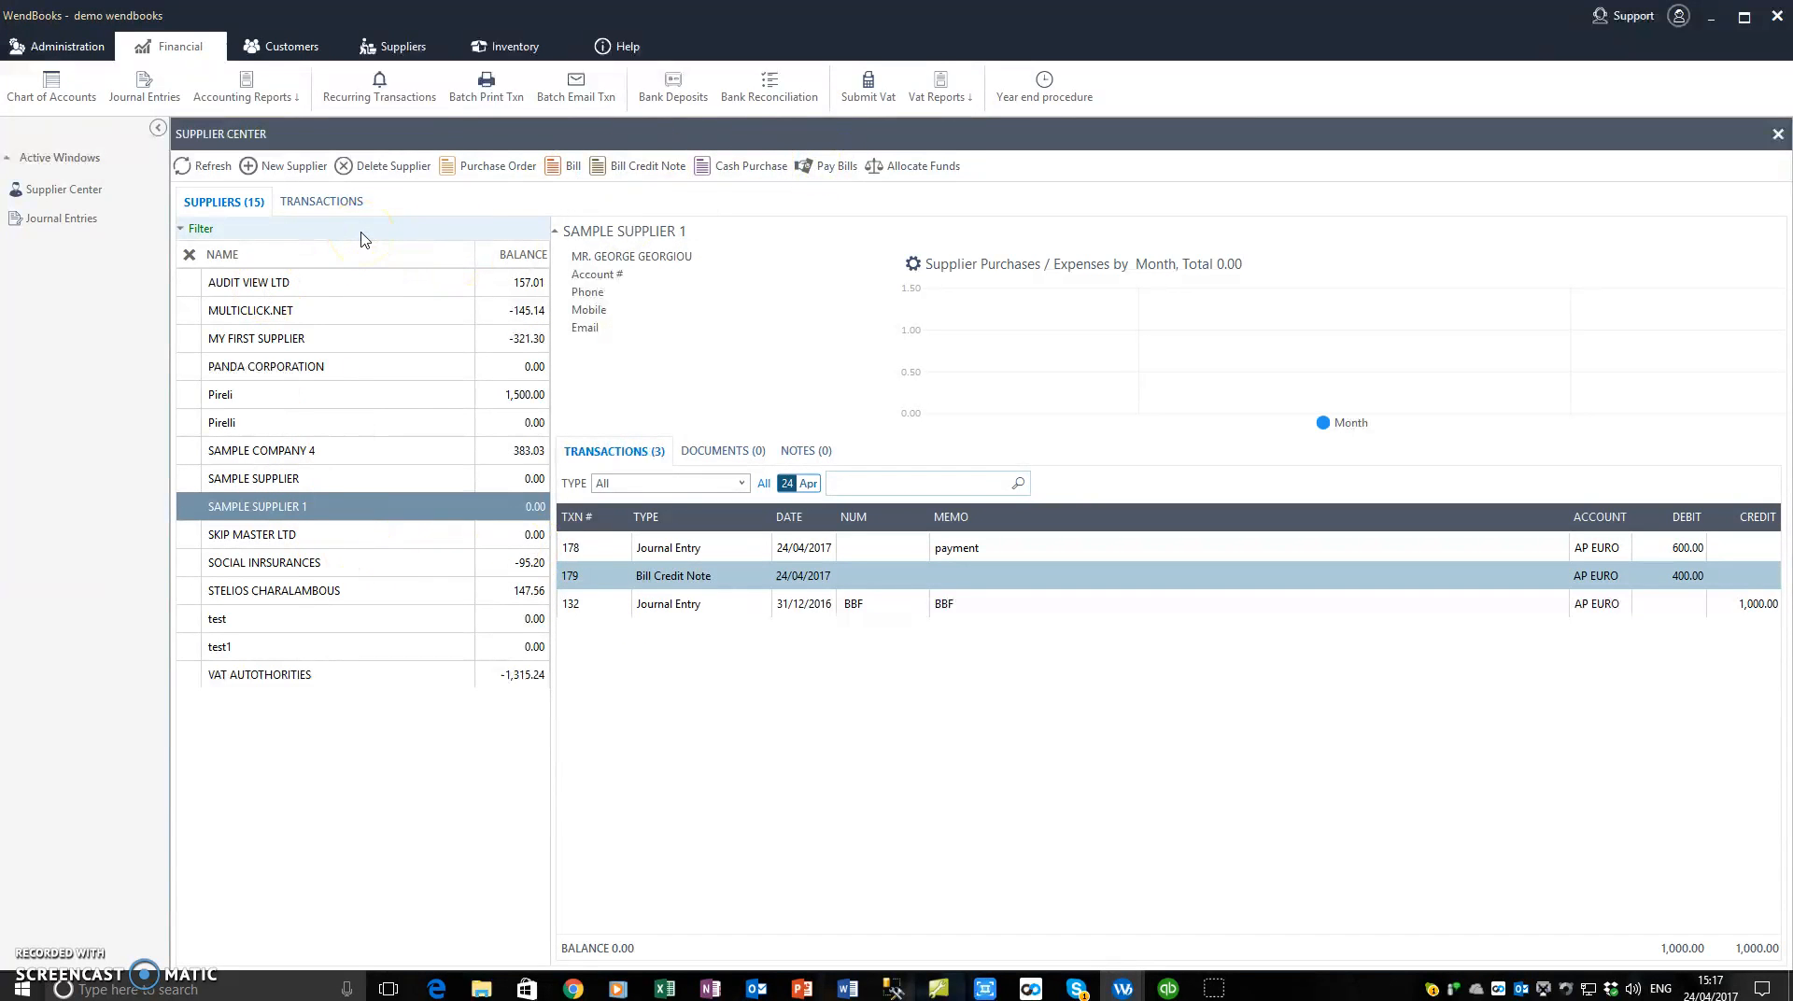
Review the bill payments of all suppliers for all dates, and return to the supplier list
click(327, 203)
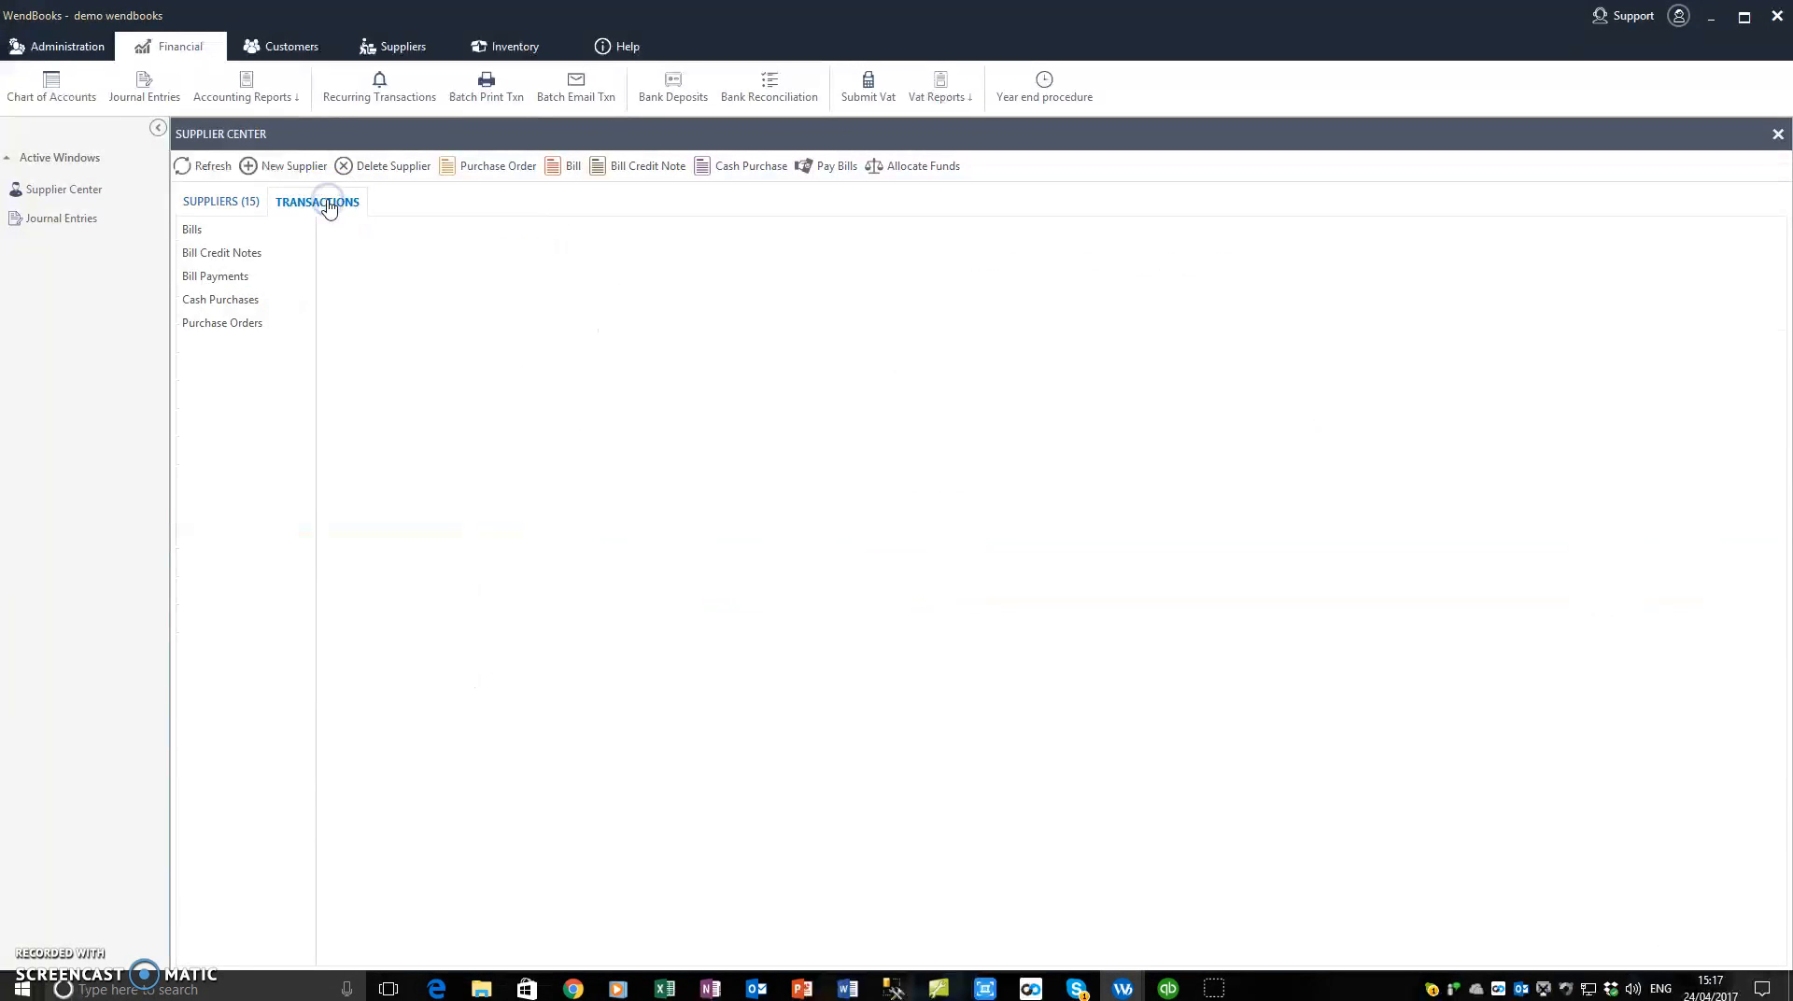
click(227, 283)
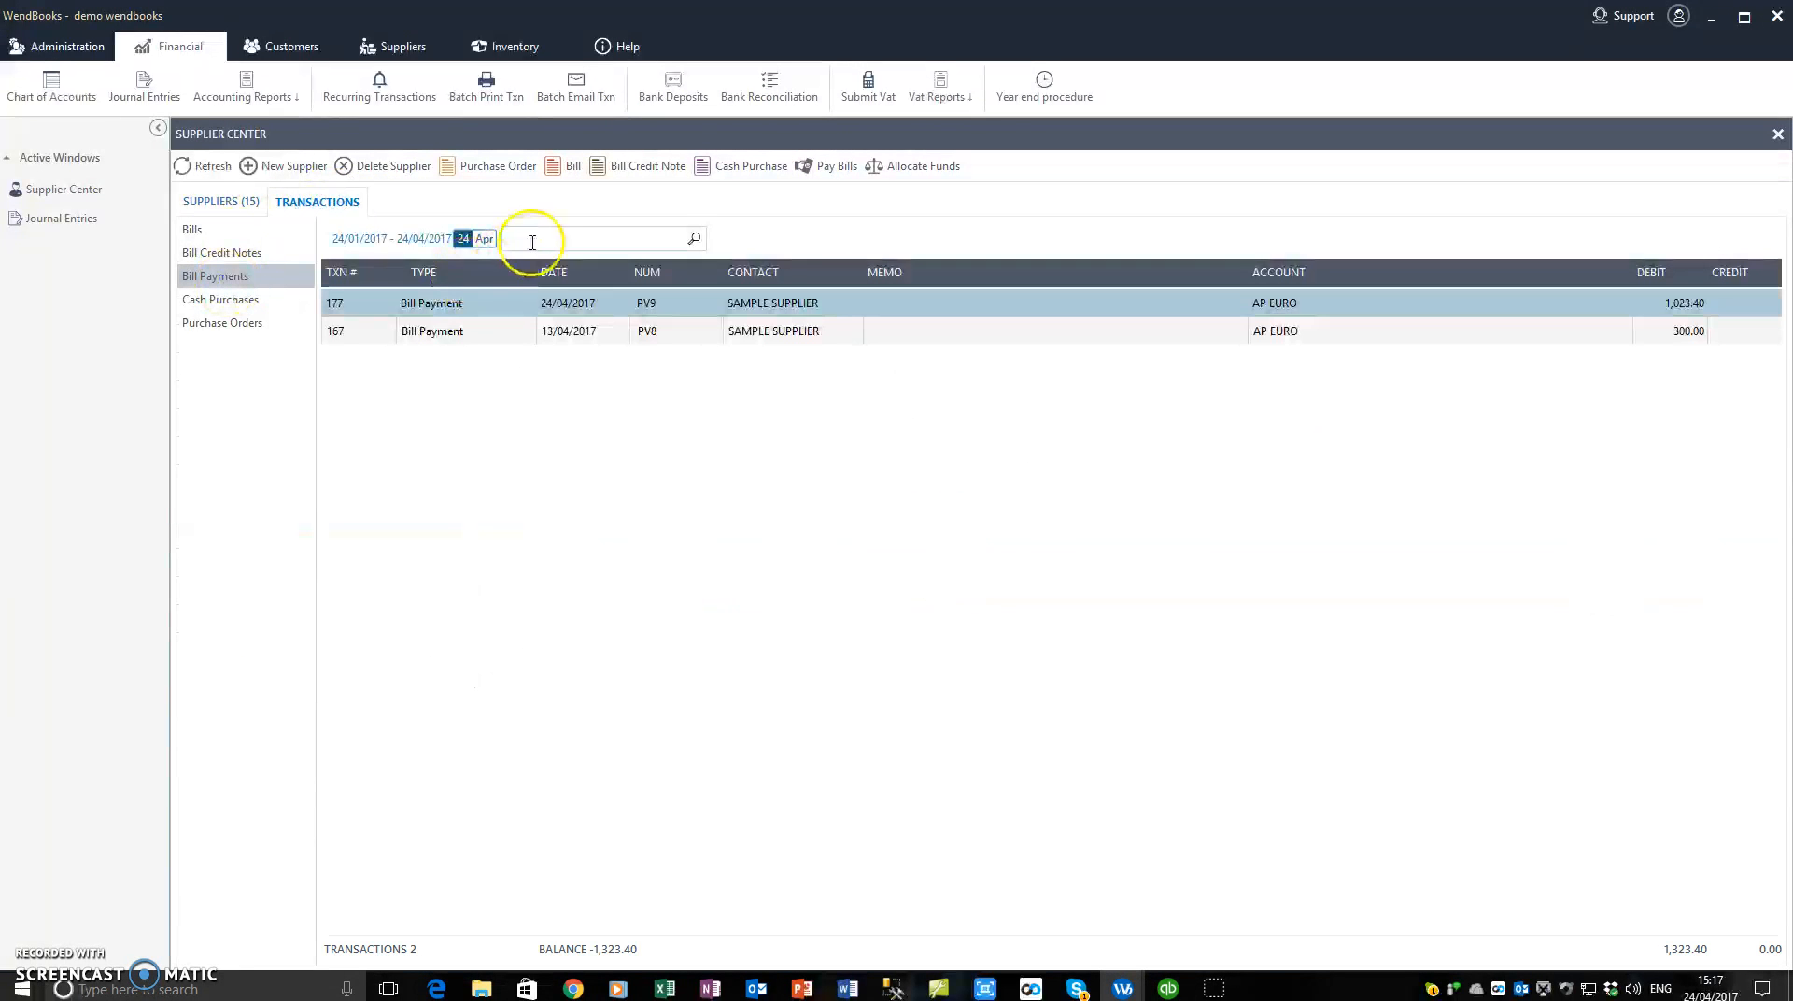
click(428, 239)
click(390, 569)
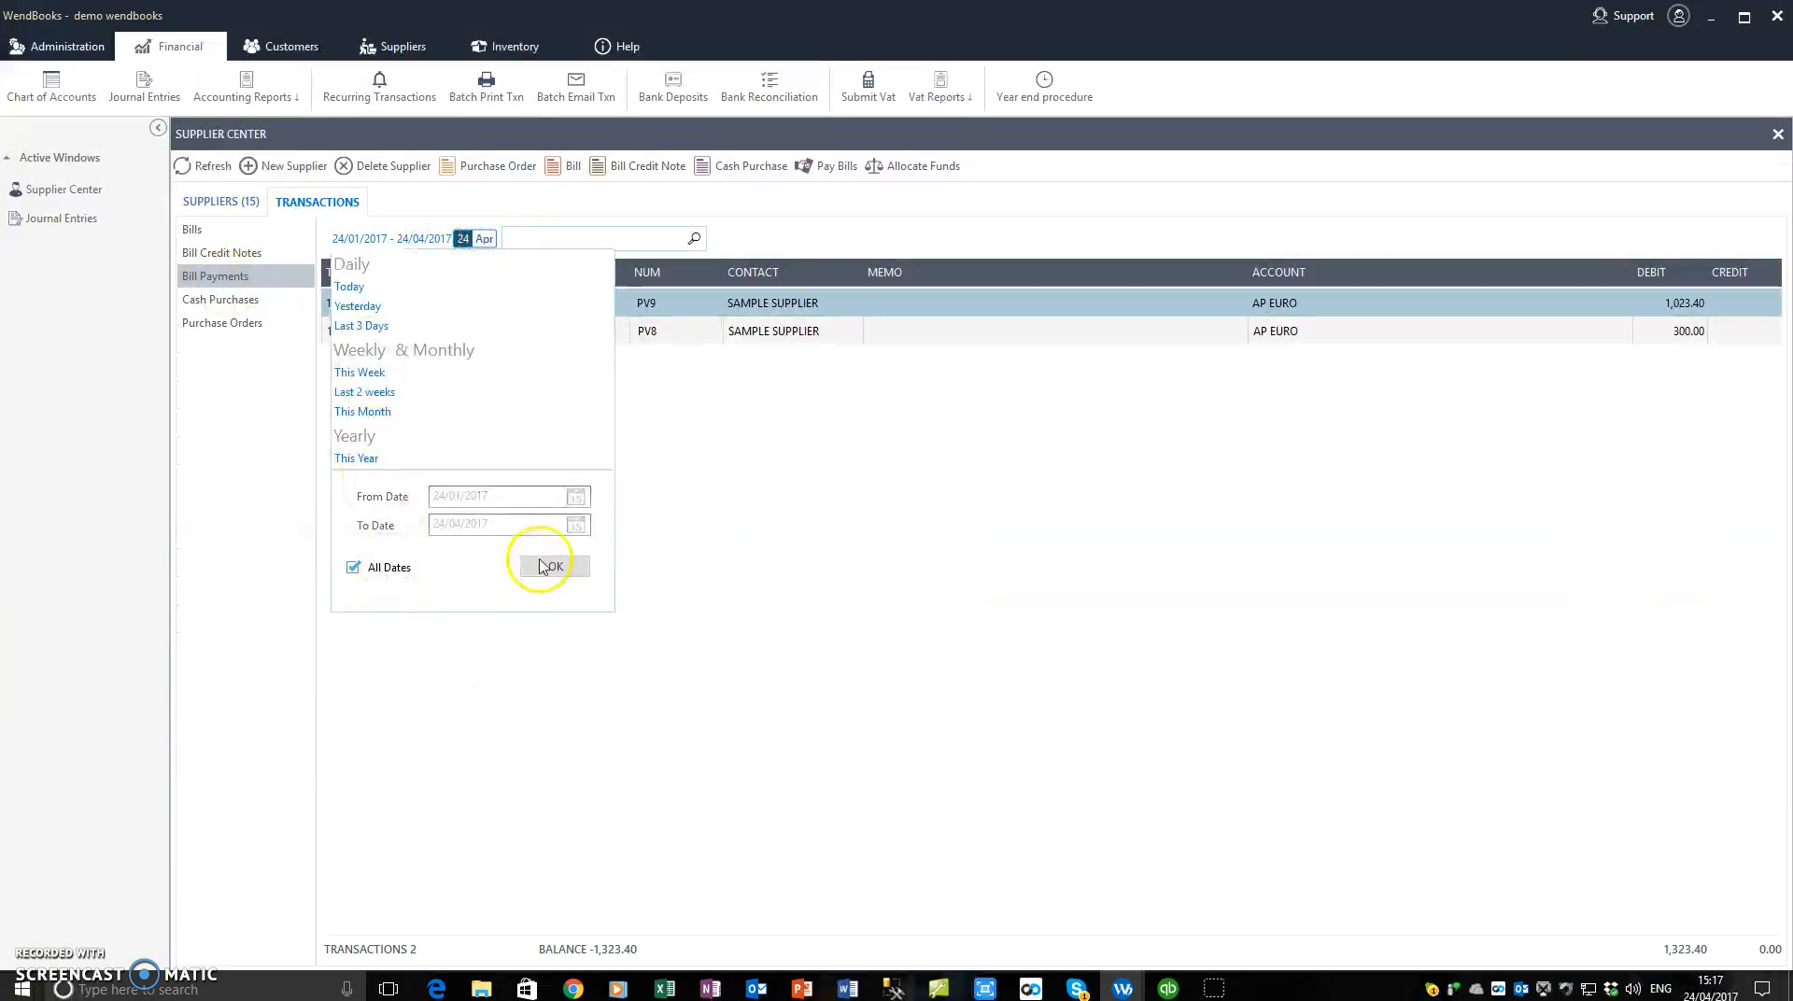
click(556, 567)
click(503, 443)
click(434, 239)
click(472, 360)
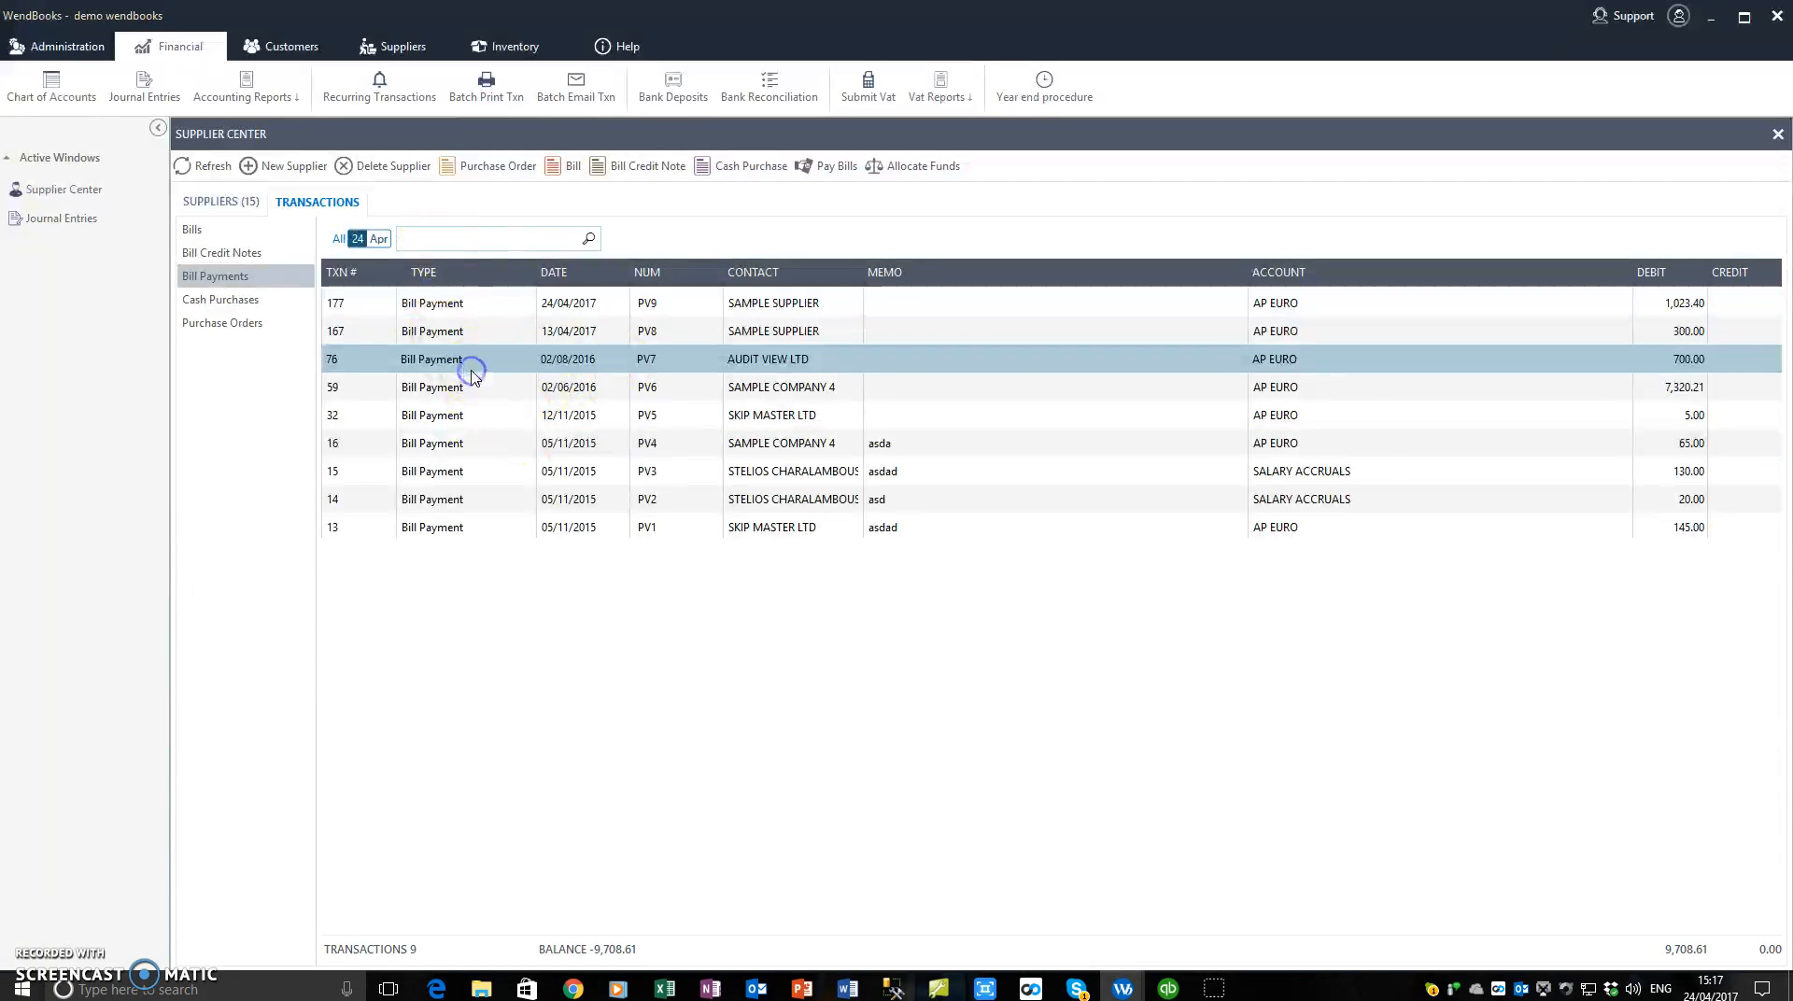
click(228, 200)
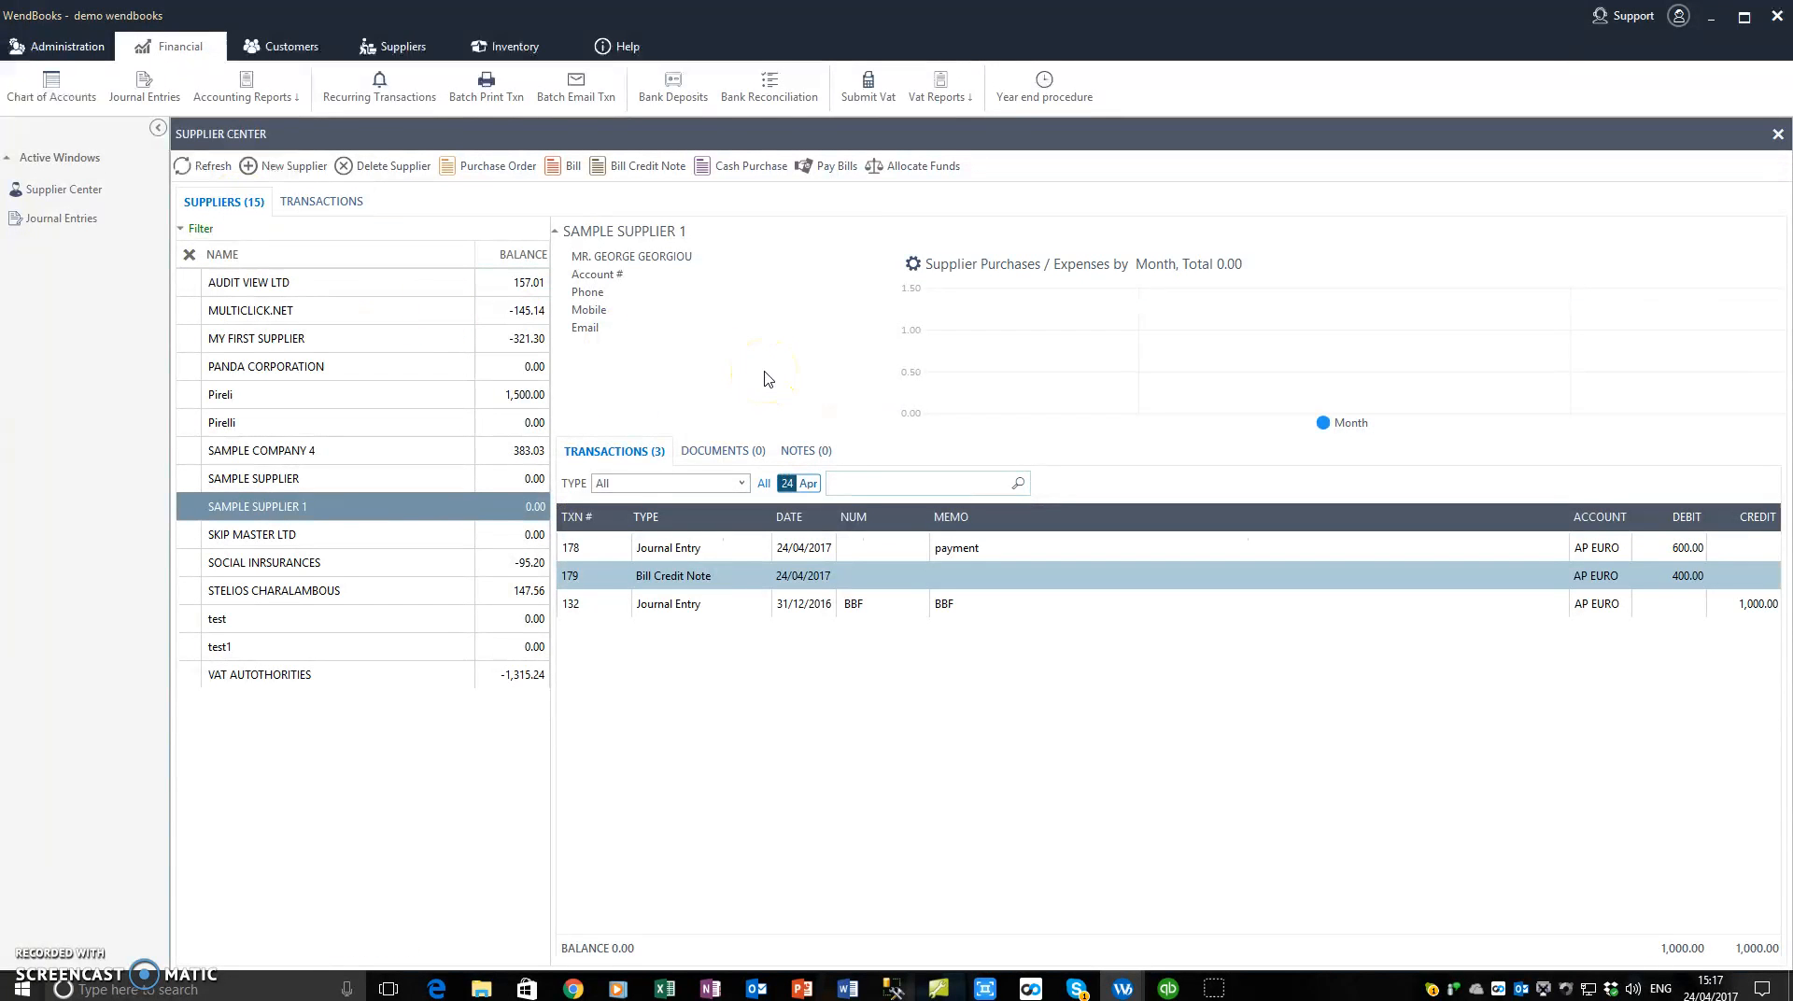